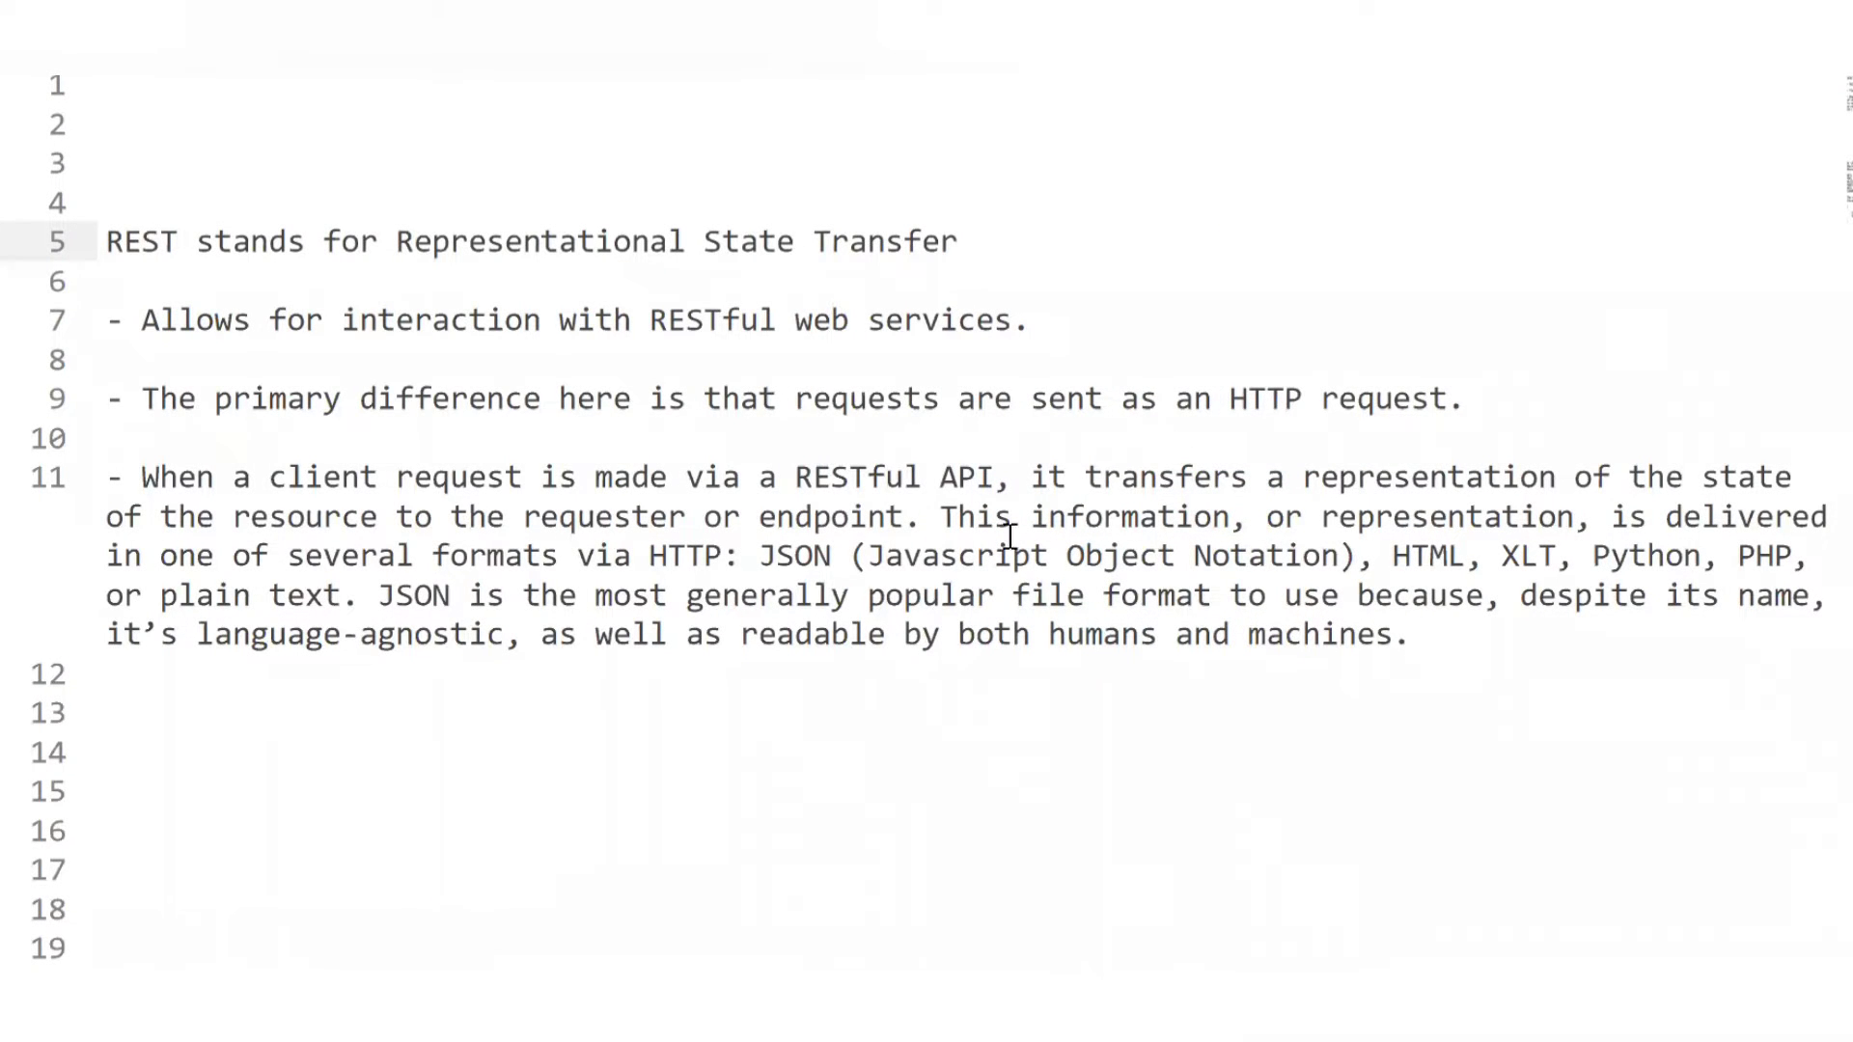
Read the REST definition and the bullet points on RESTful web services, HTTP requests and the formats of delivered representations
drag(106, 241, 1026, 244)
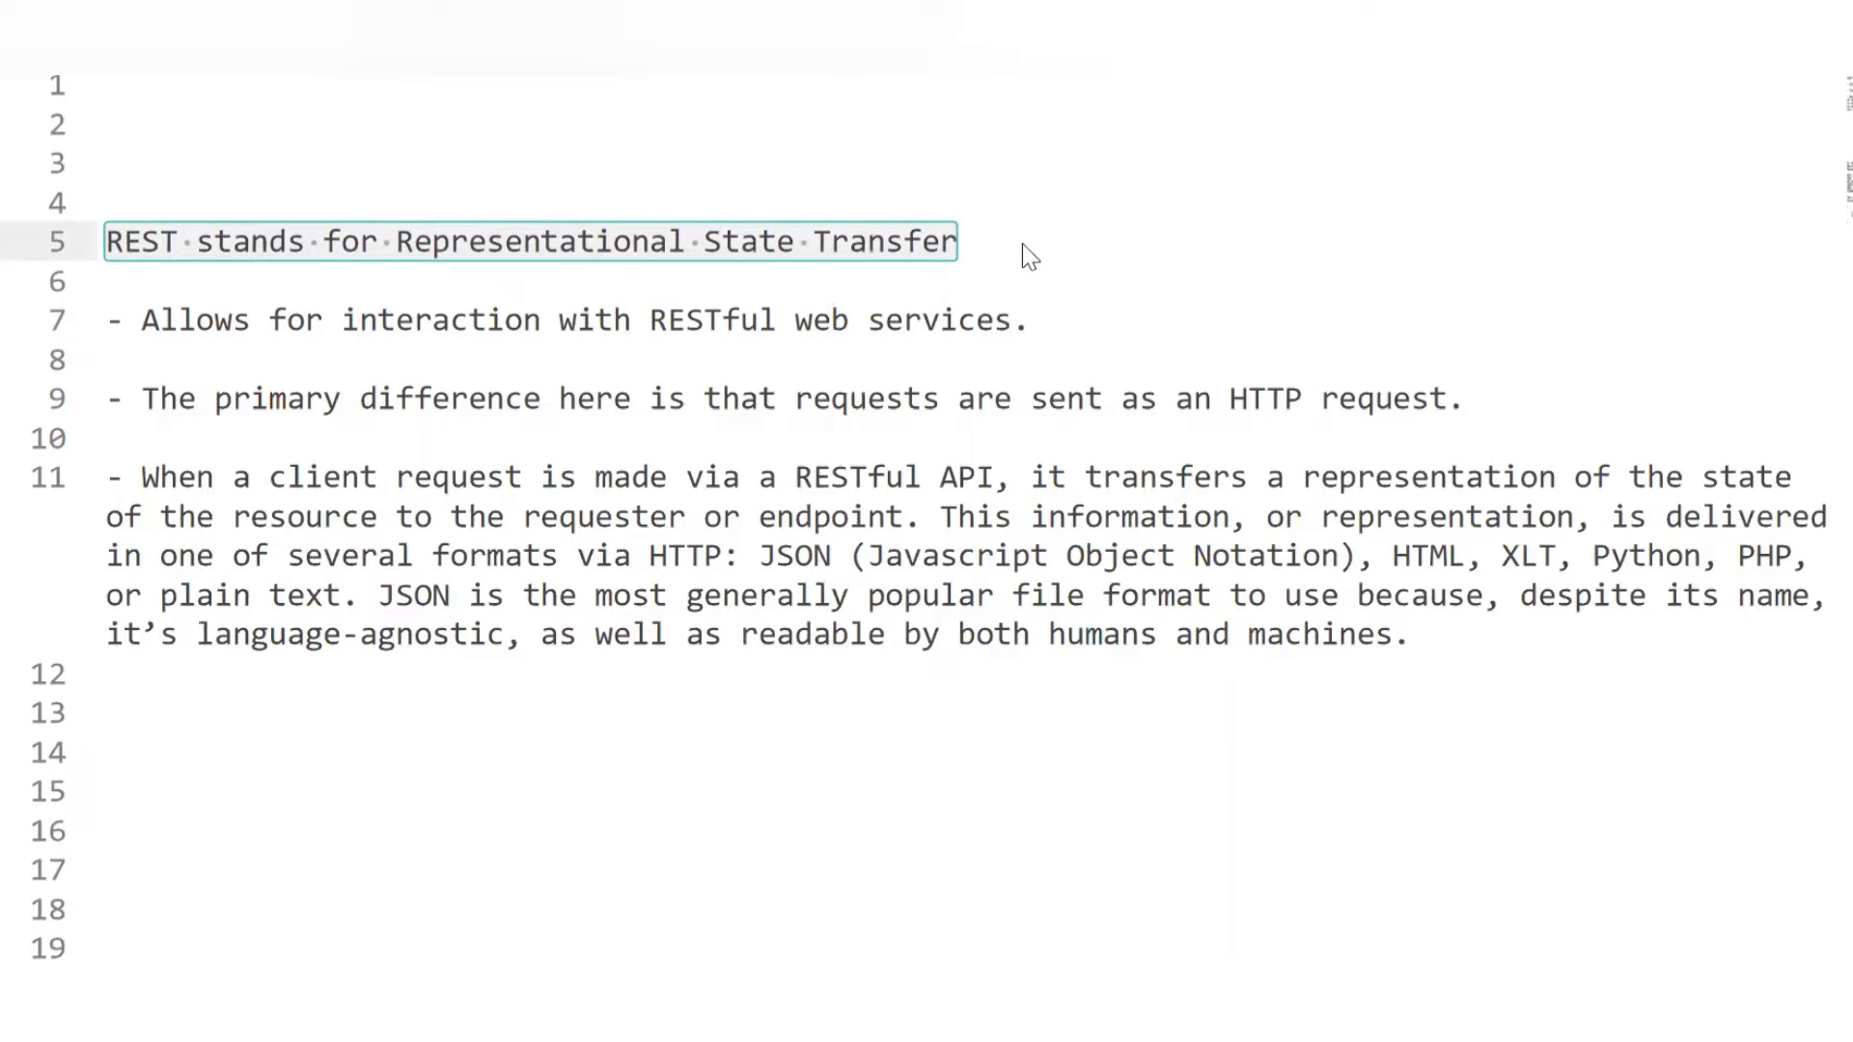
key(ctrl+Left)
click(1027, 246)
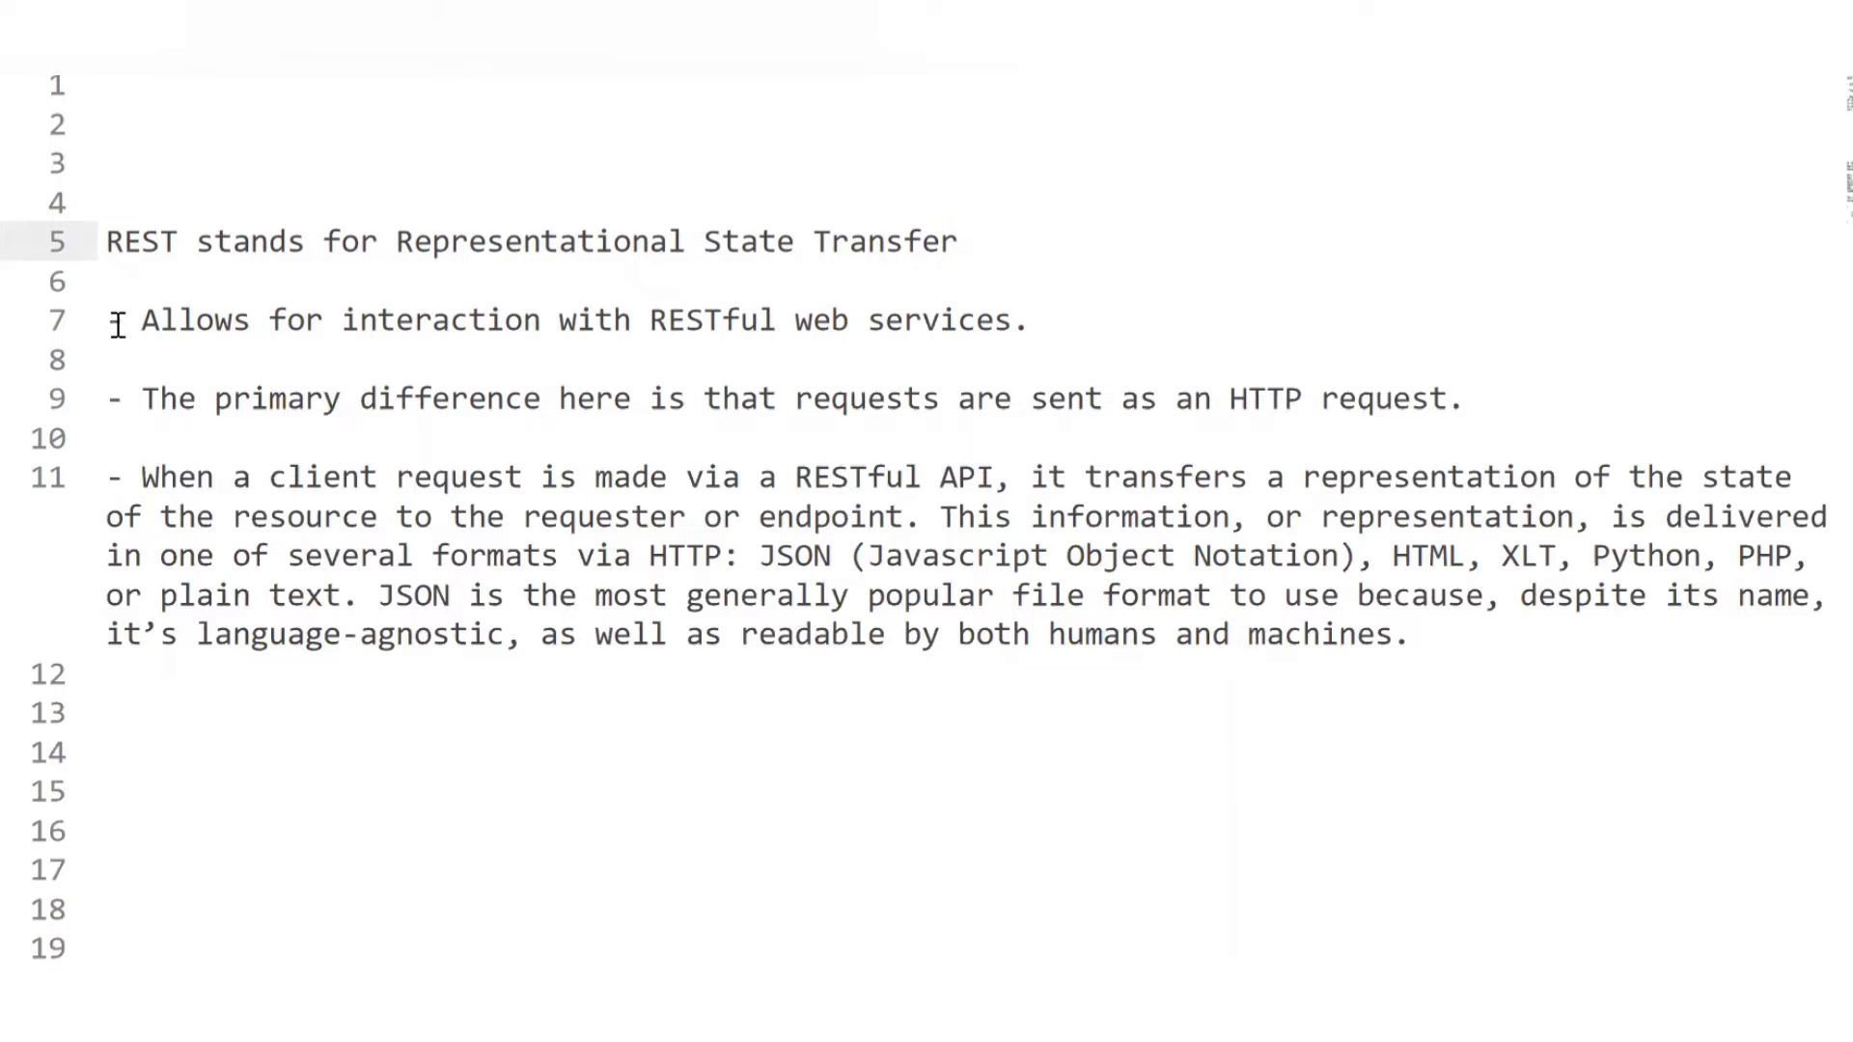
drag(108, 323, 1514, 397)
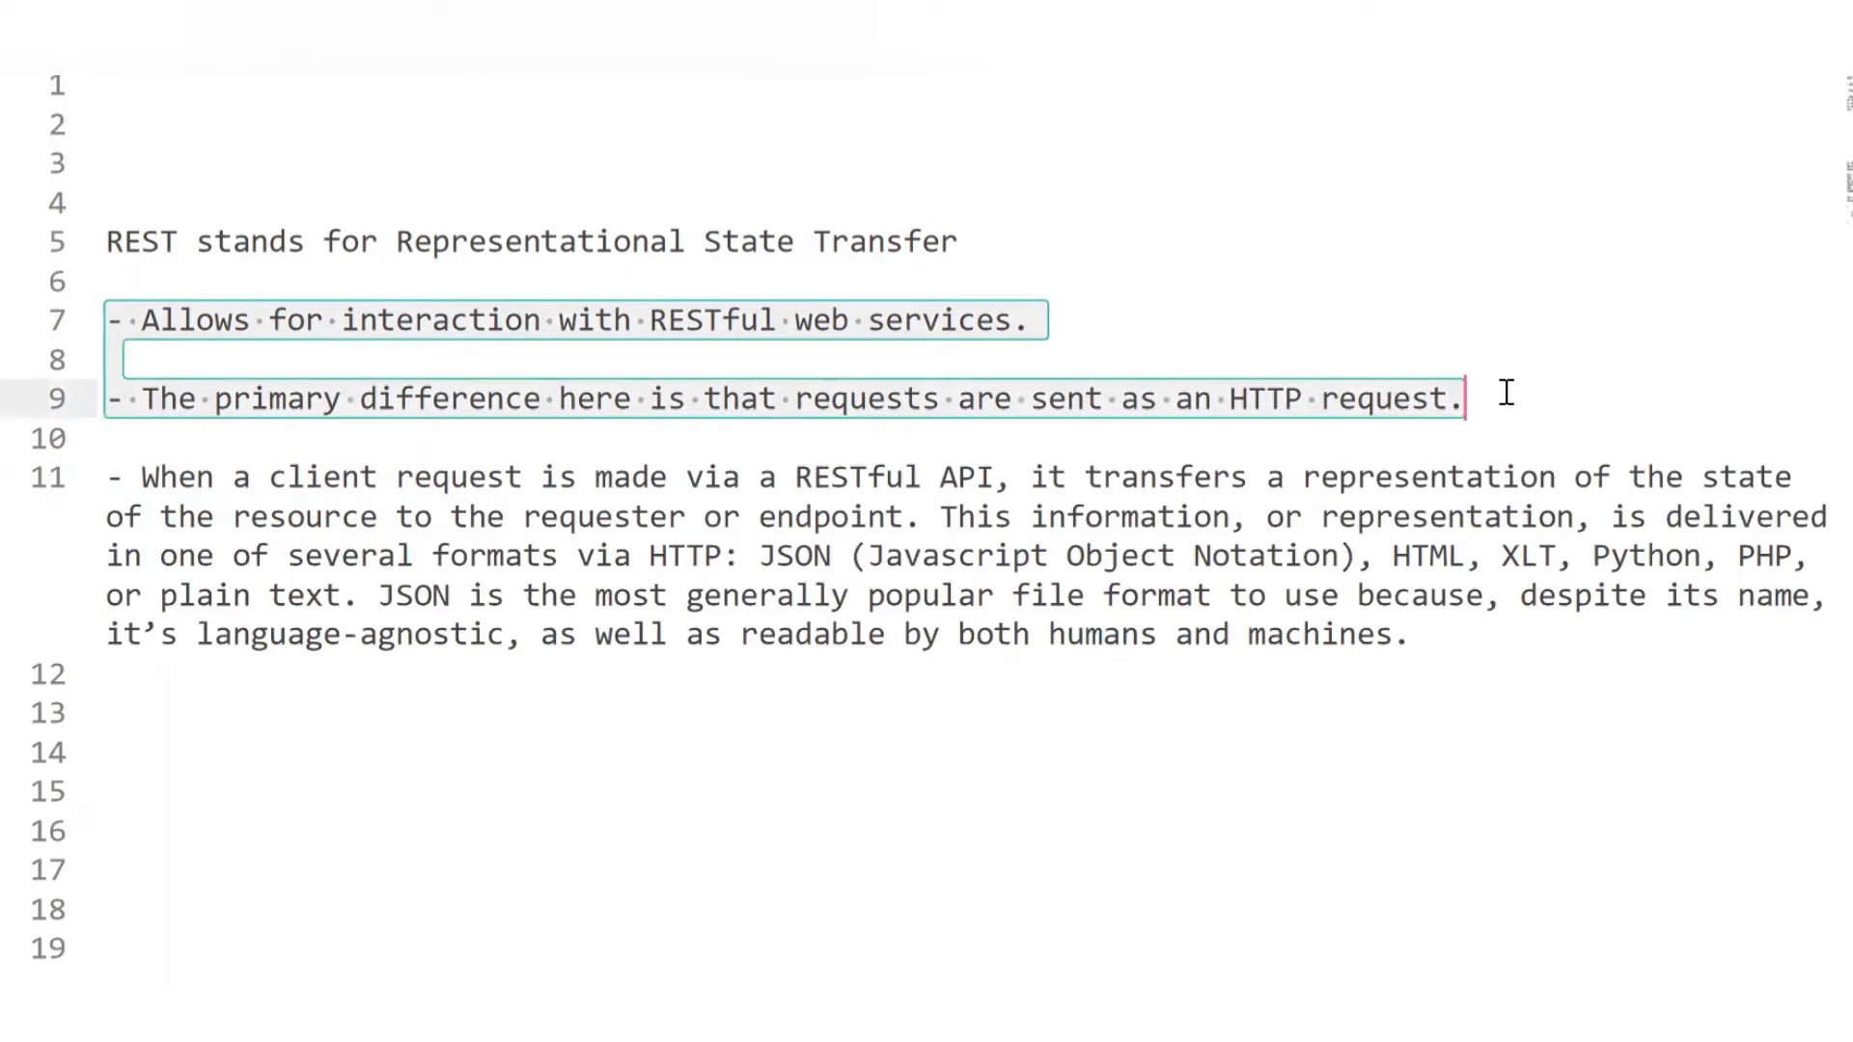
click(1514, 397)
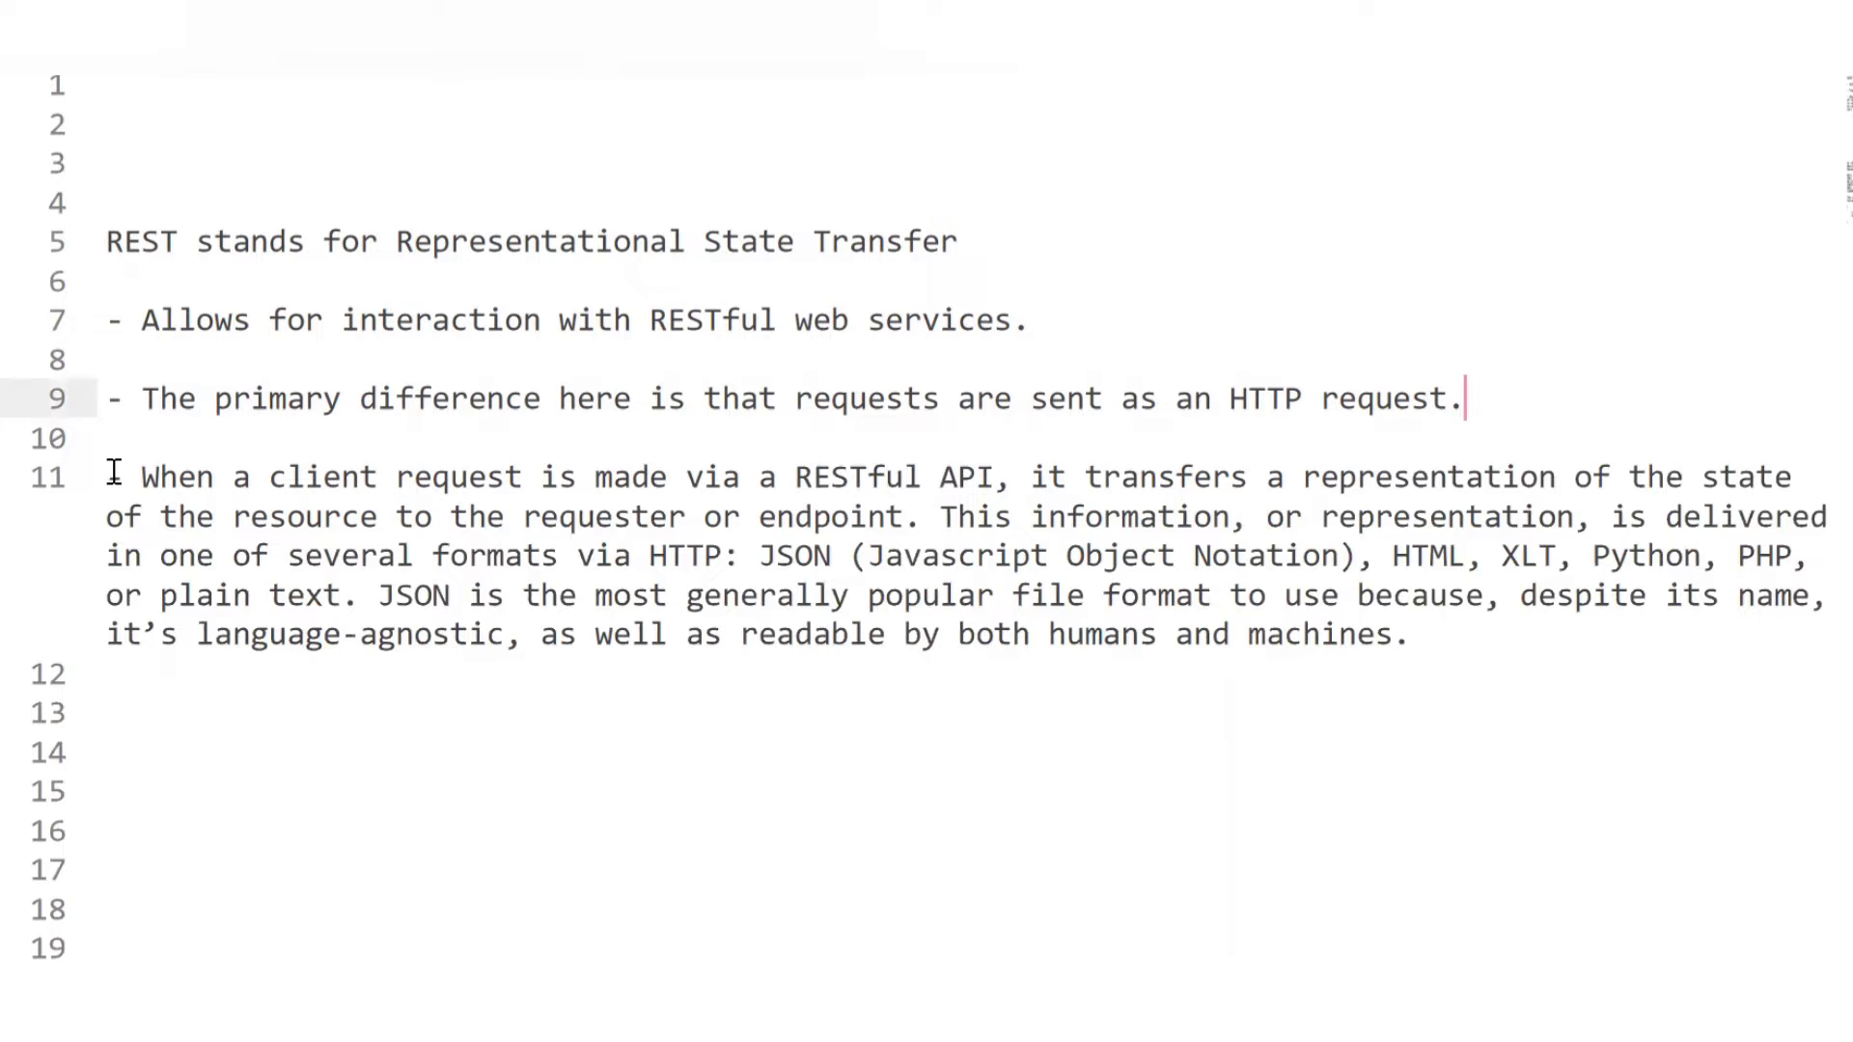
drag(114, 472, 1485, 682)
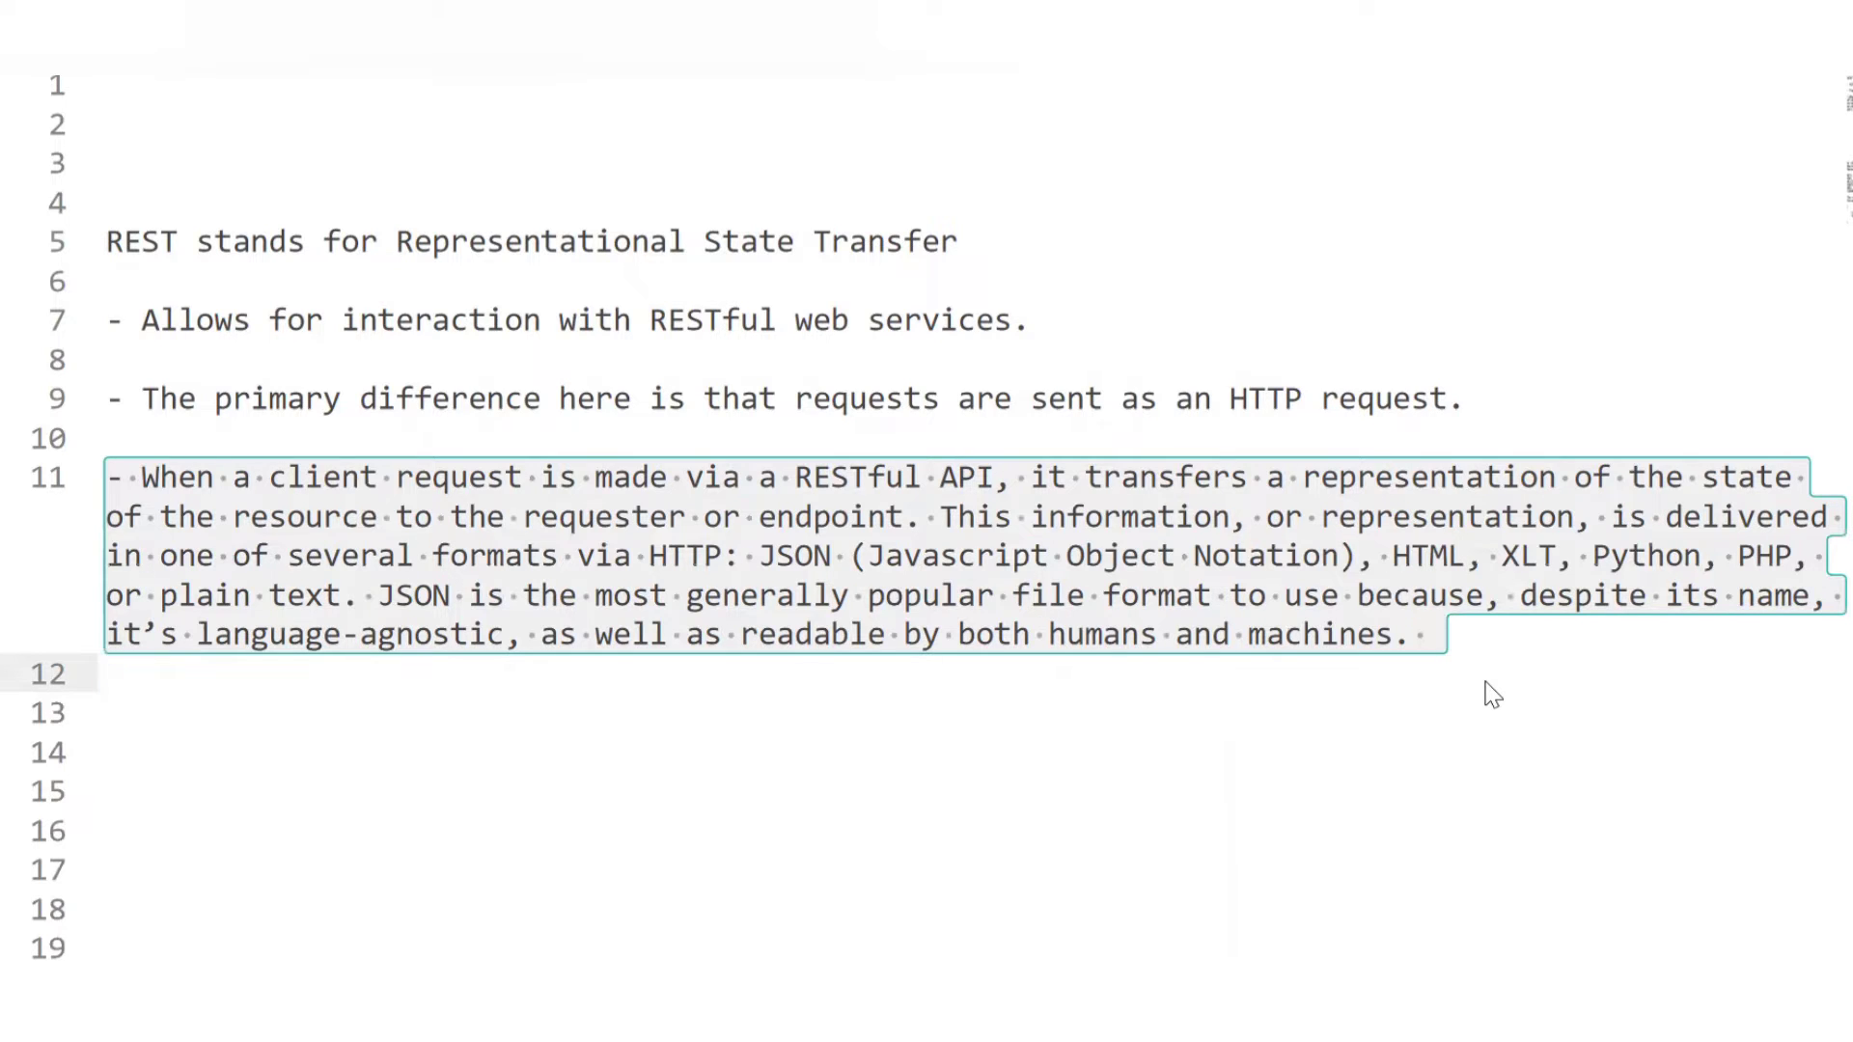
Read the notes on REST callouts, the GET, PUT, DELETE and POST methods, and the URI and JSONParser definitions
scroll(261, 621, down, 9)
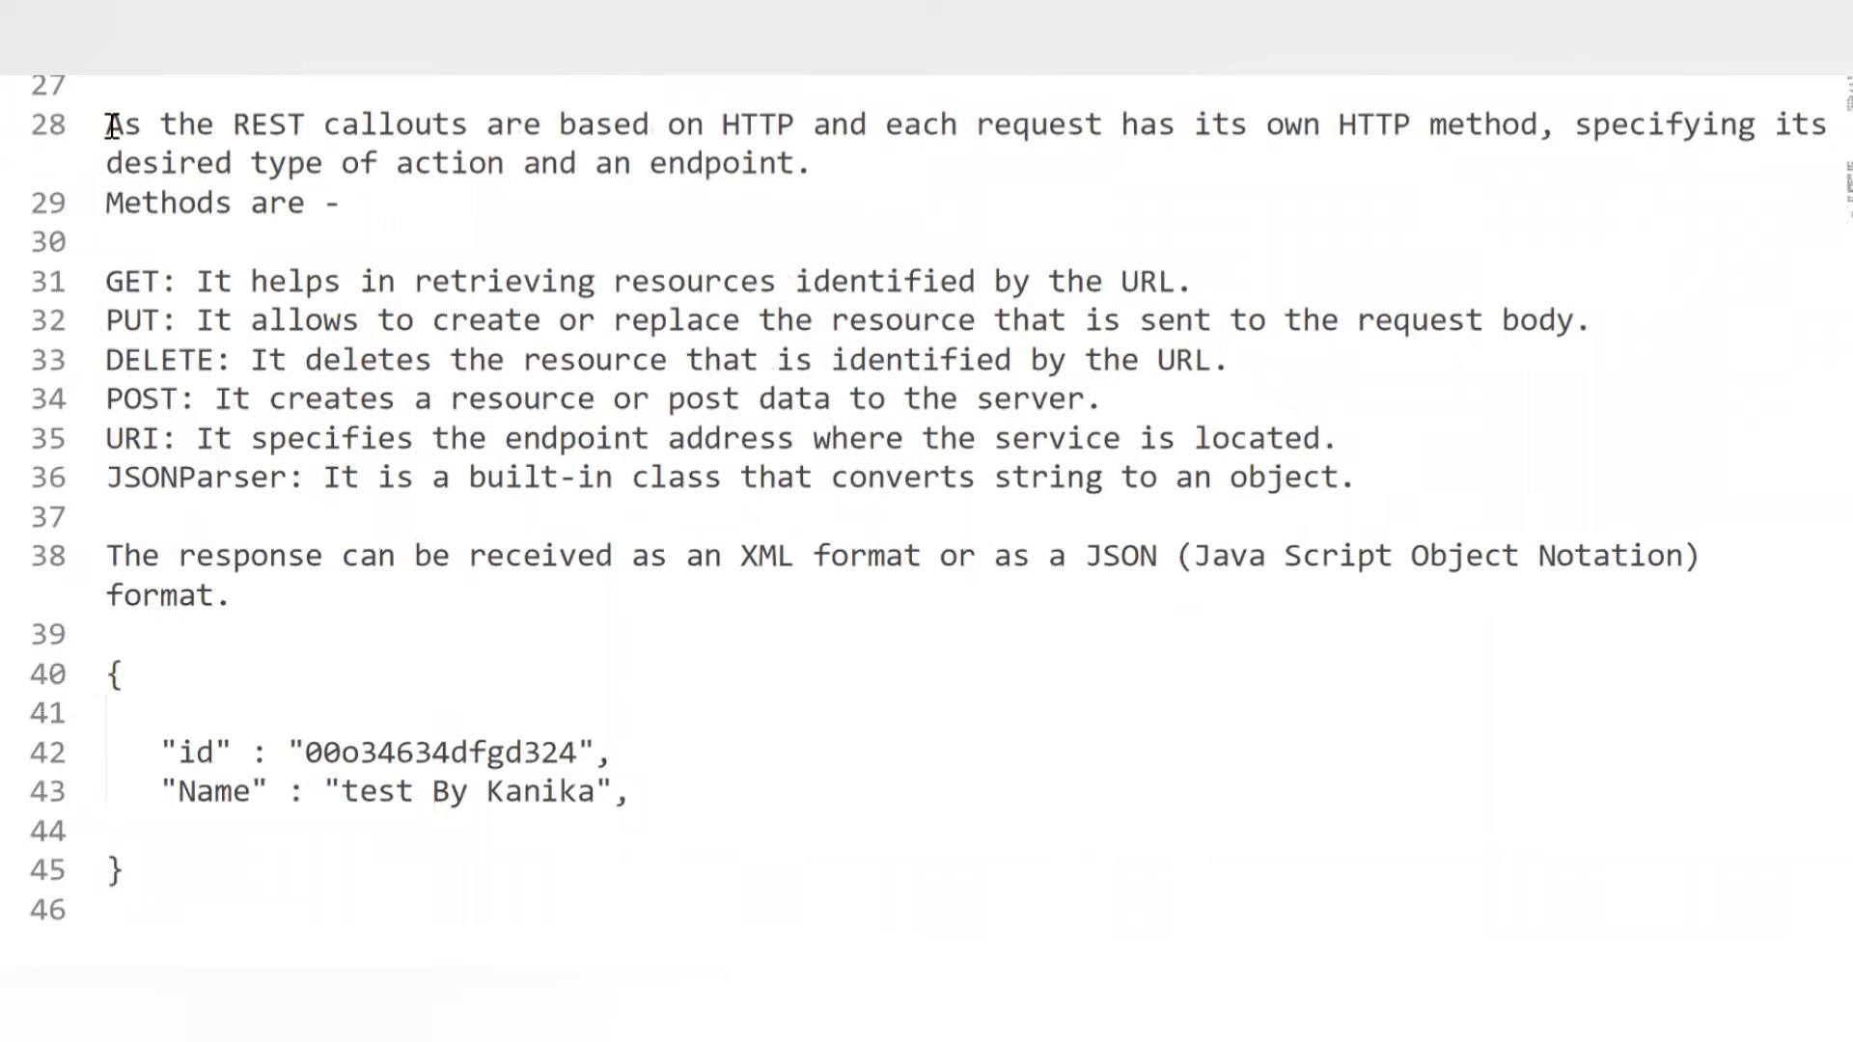
drag(112, 125, 862, 177)
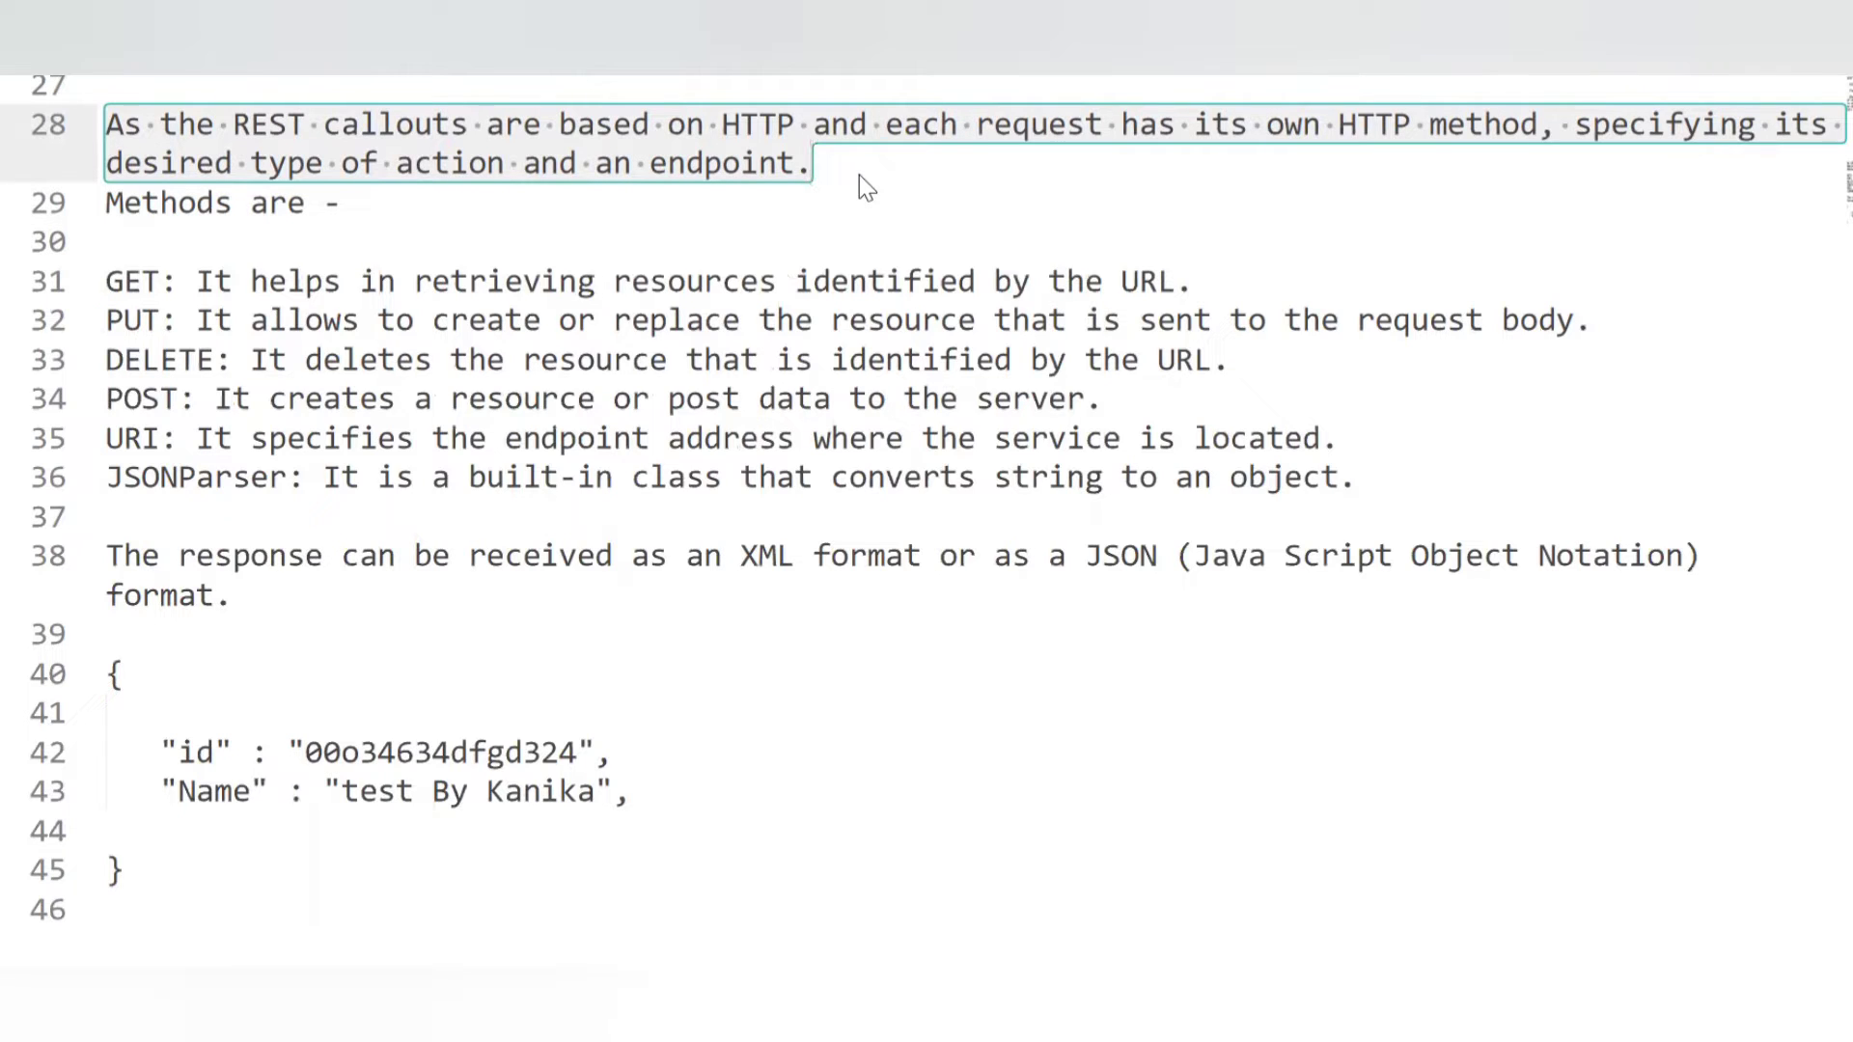
click(215, 205)
drag(106, 204, 318, 209)
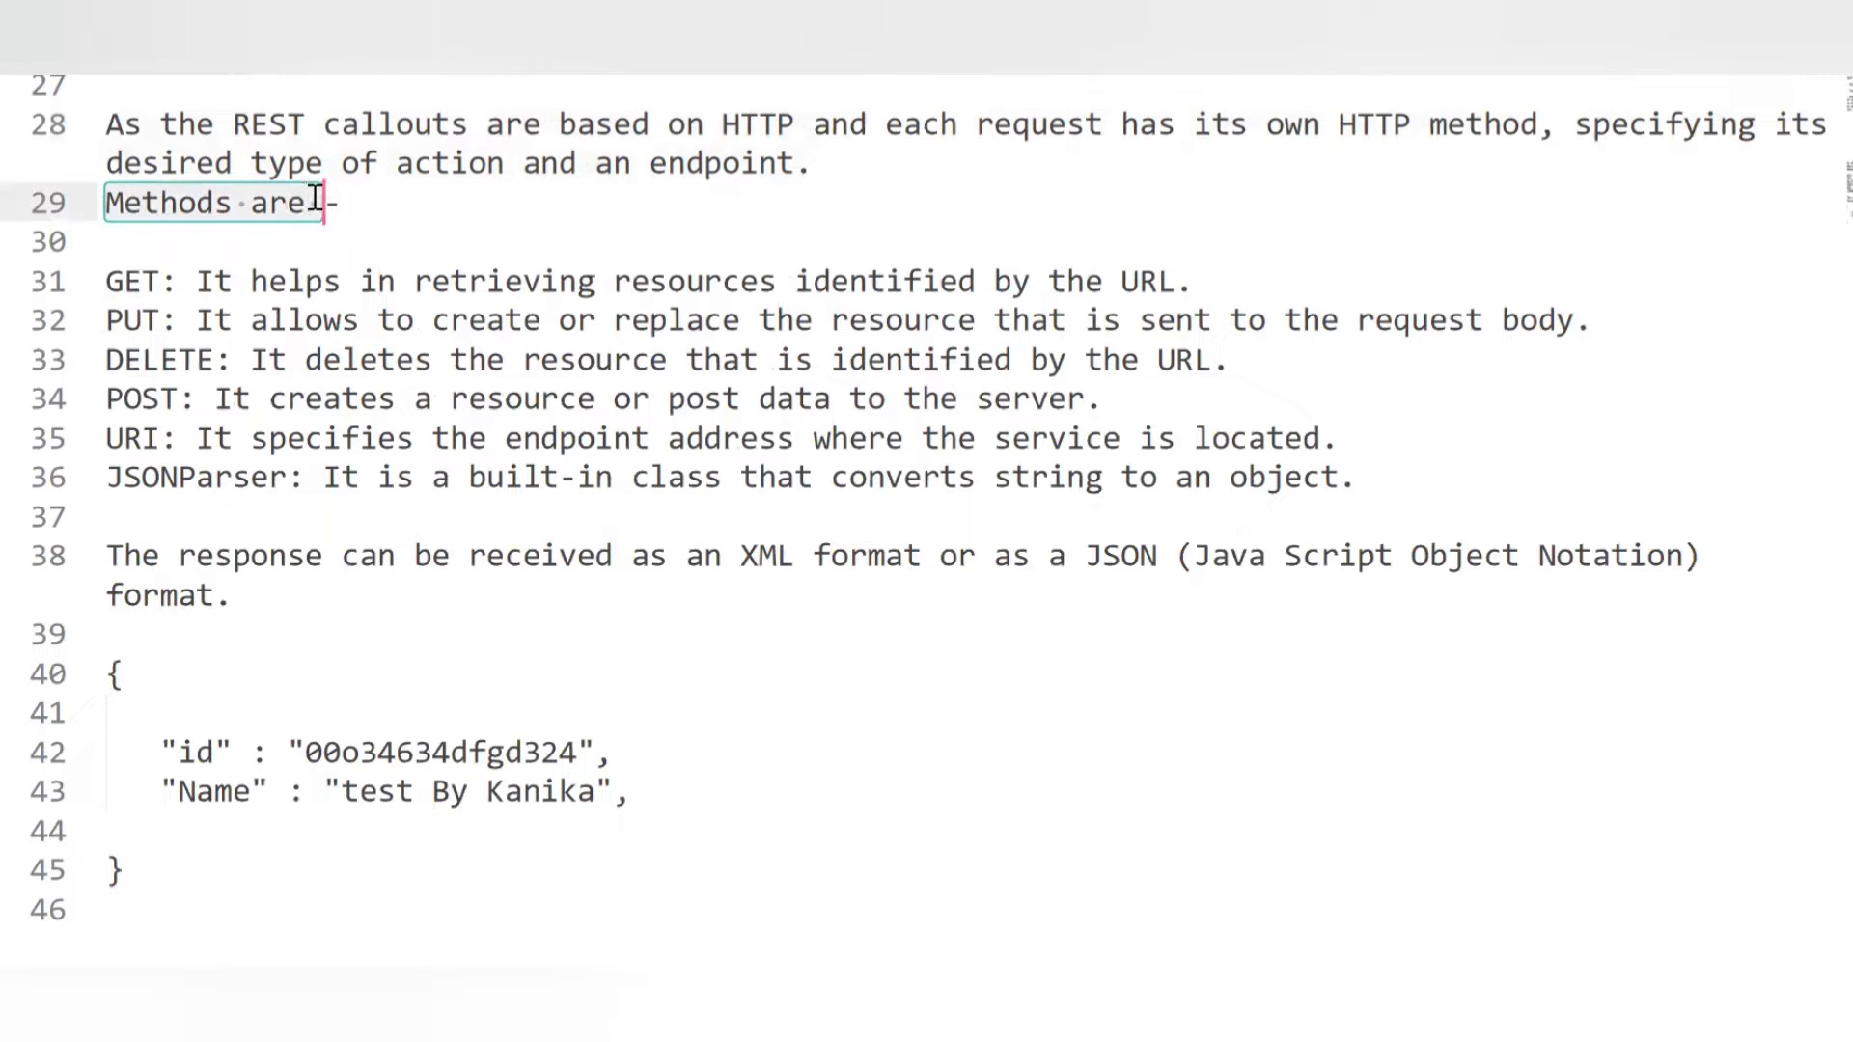
click(318, 209)
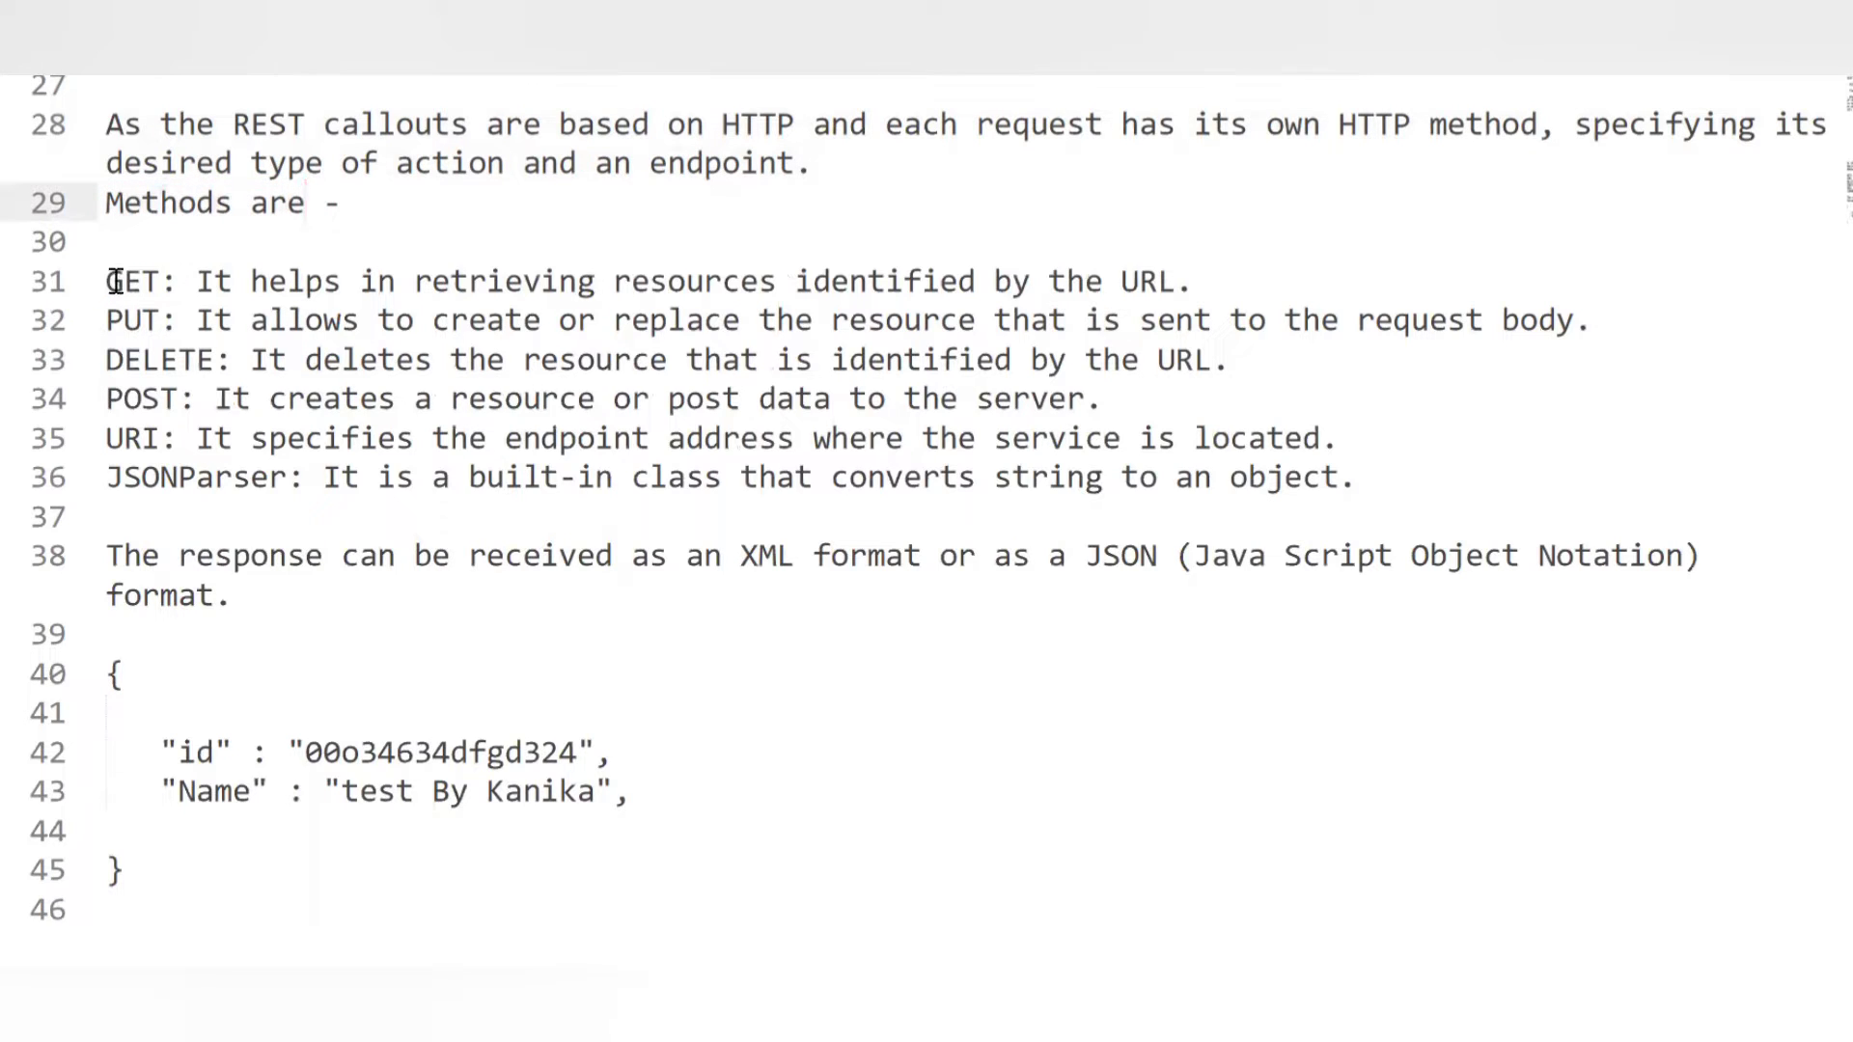
drag(108, 282, 1113, 390)
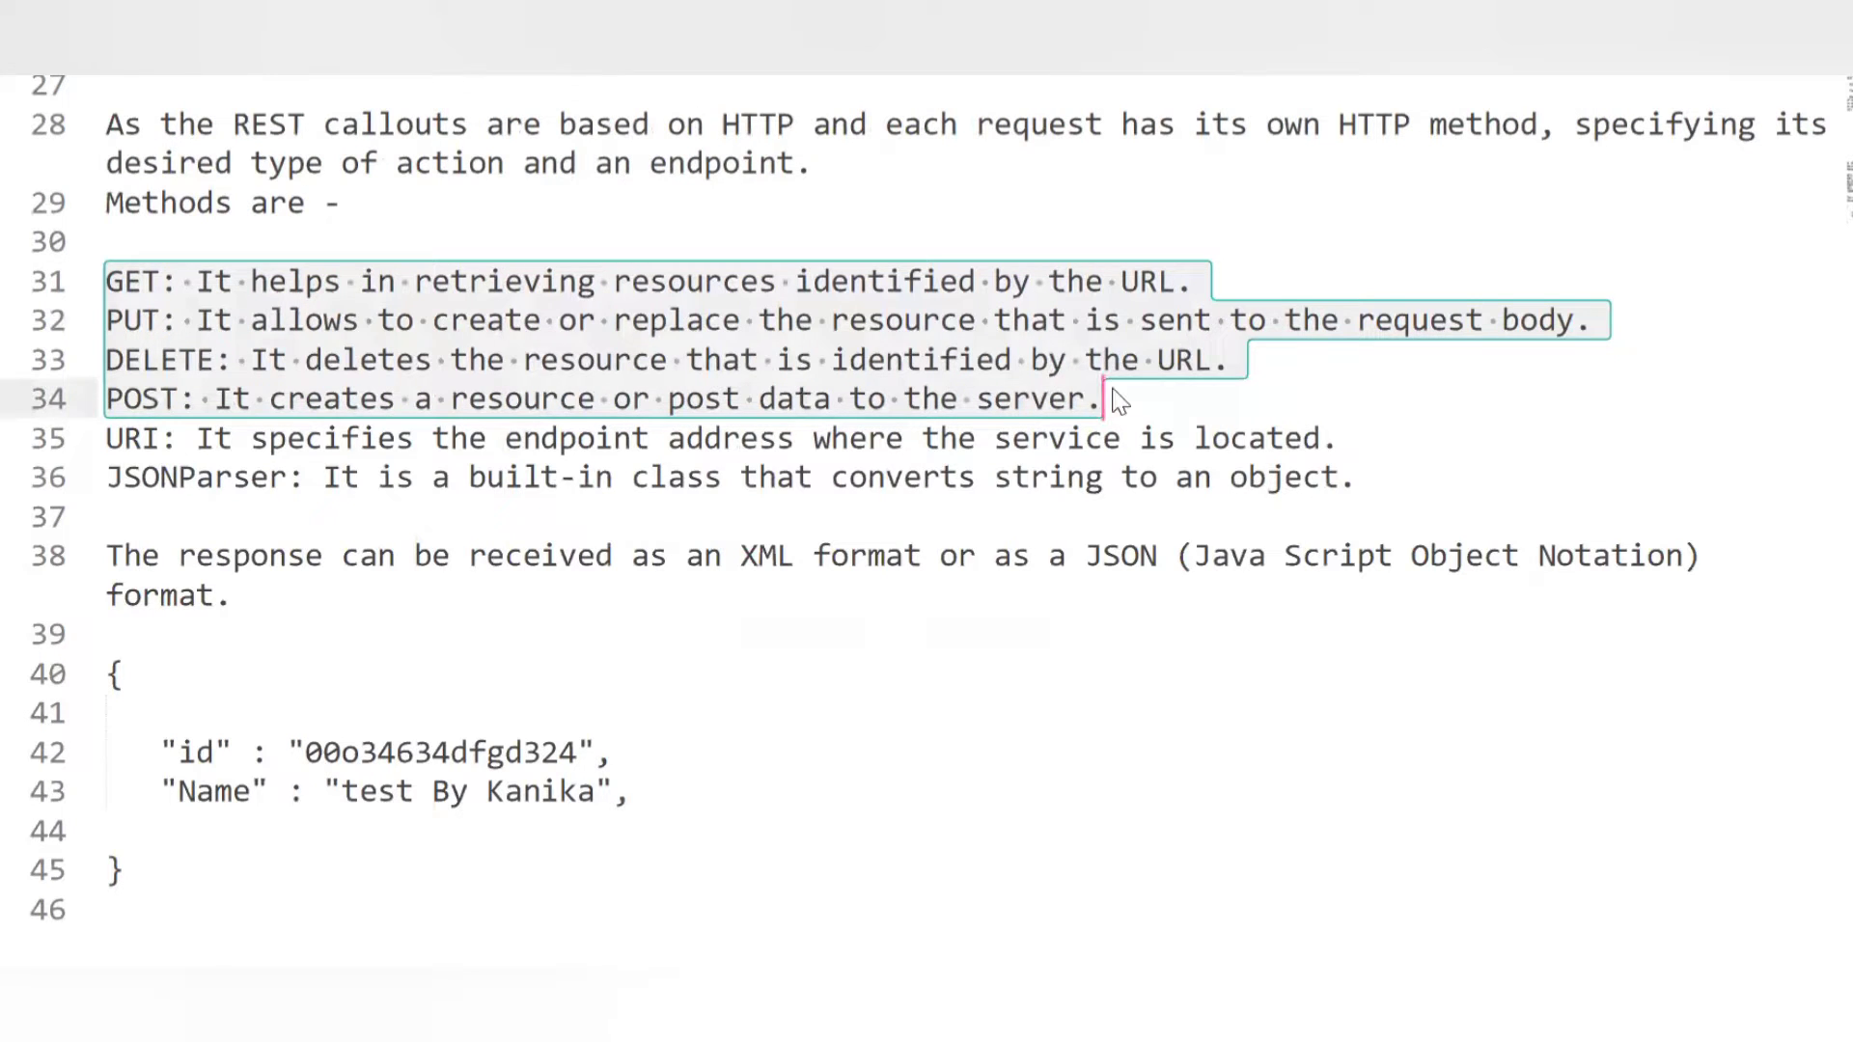
click(1116, 396)
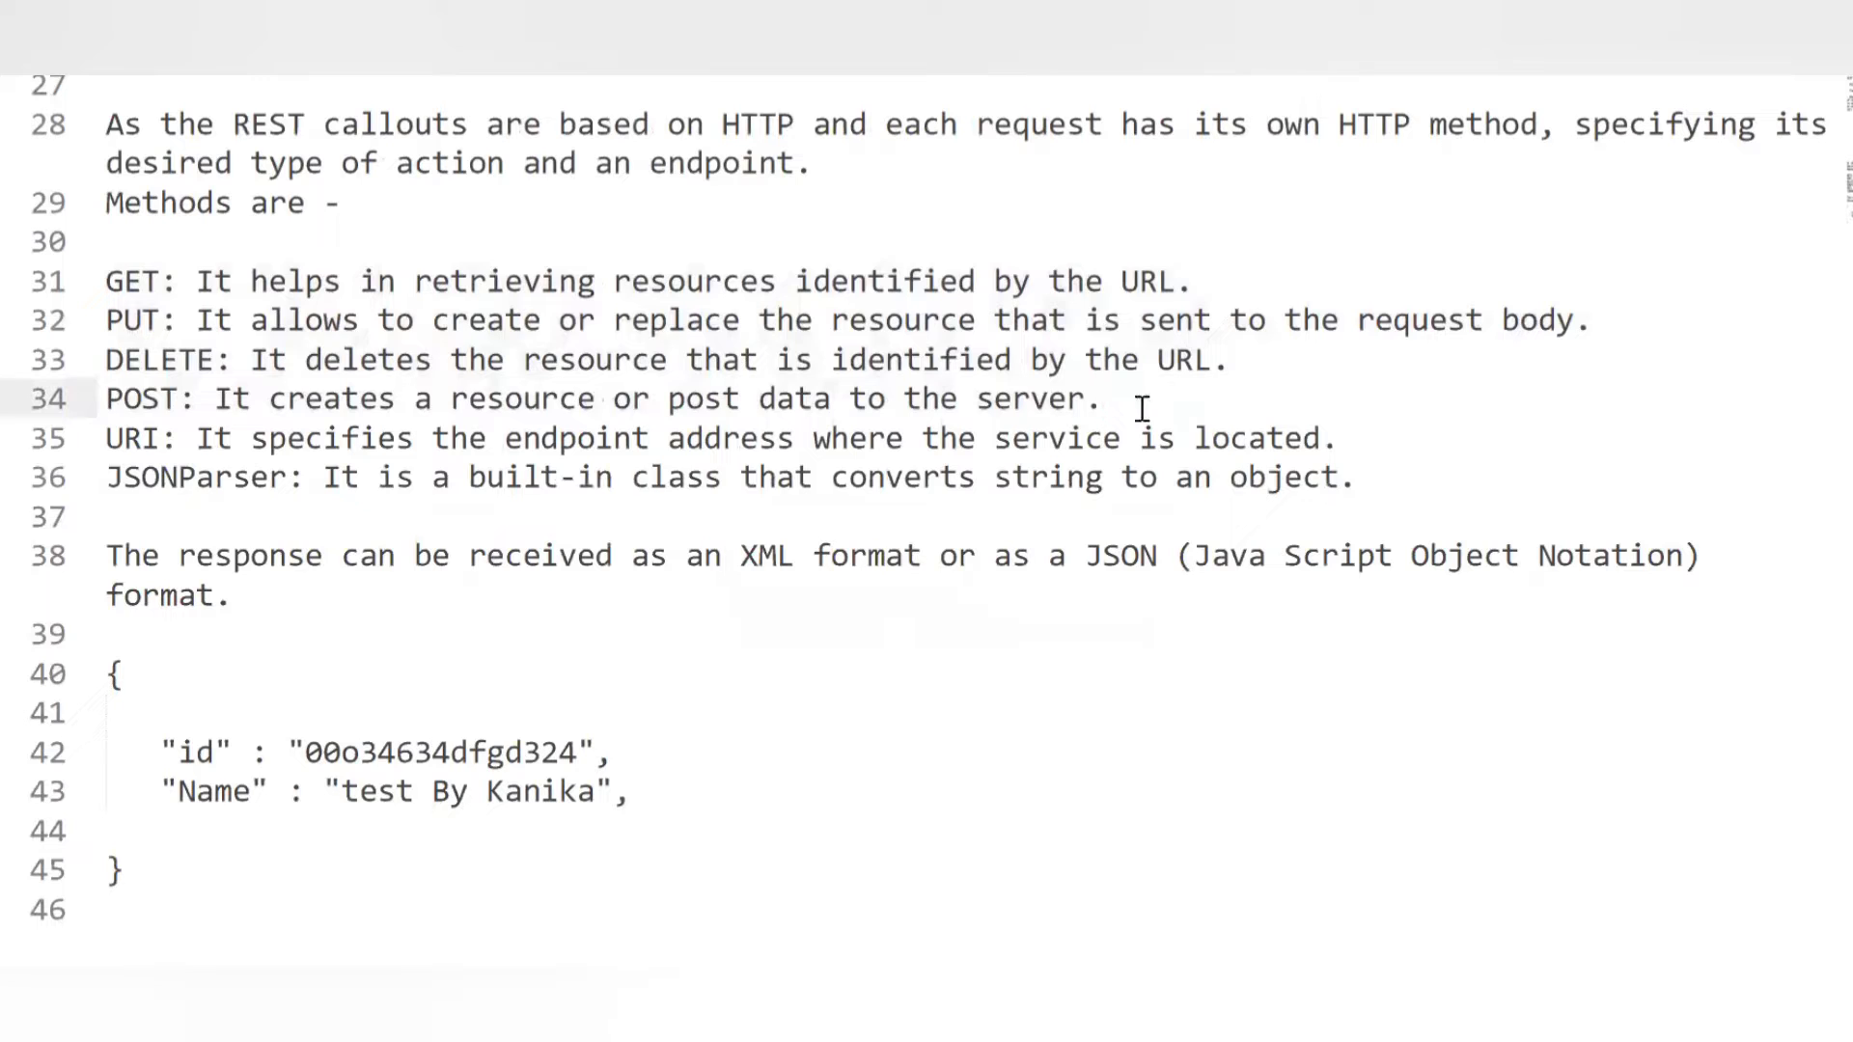
click(1376, 483)
drag(1355, 480, 104, 422)
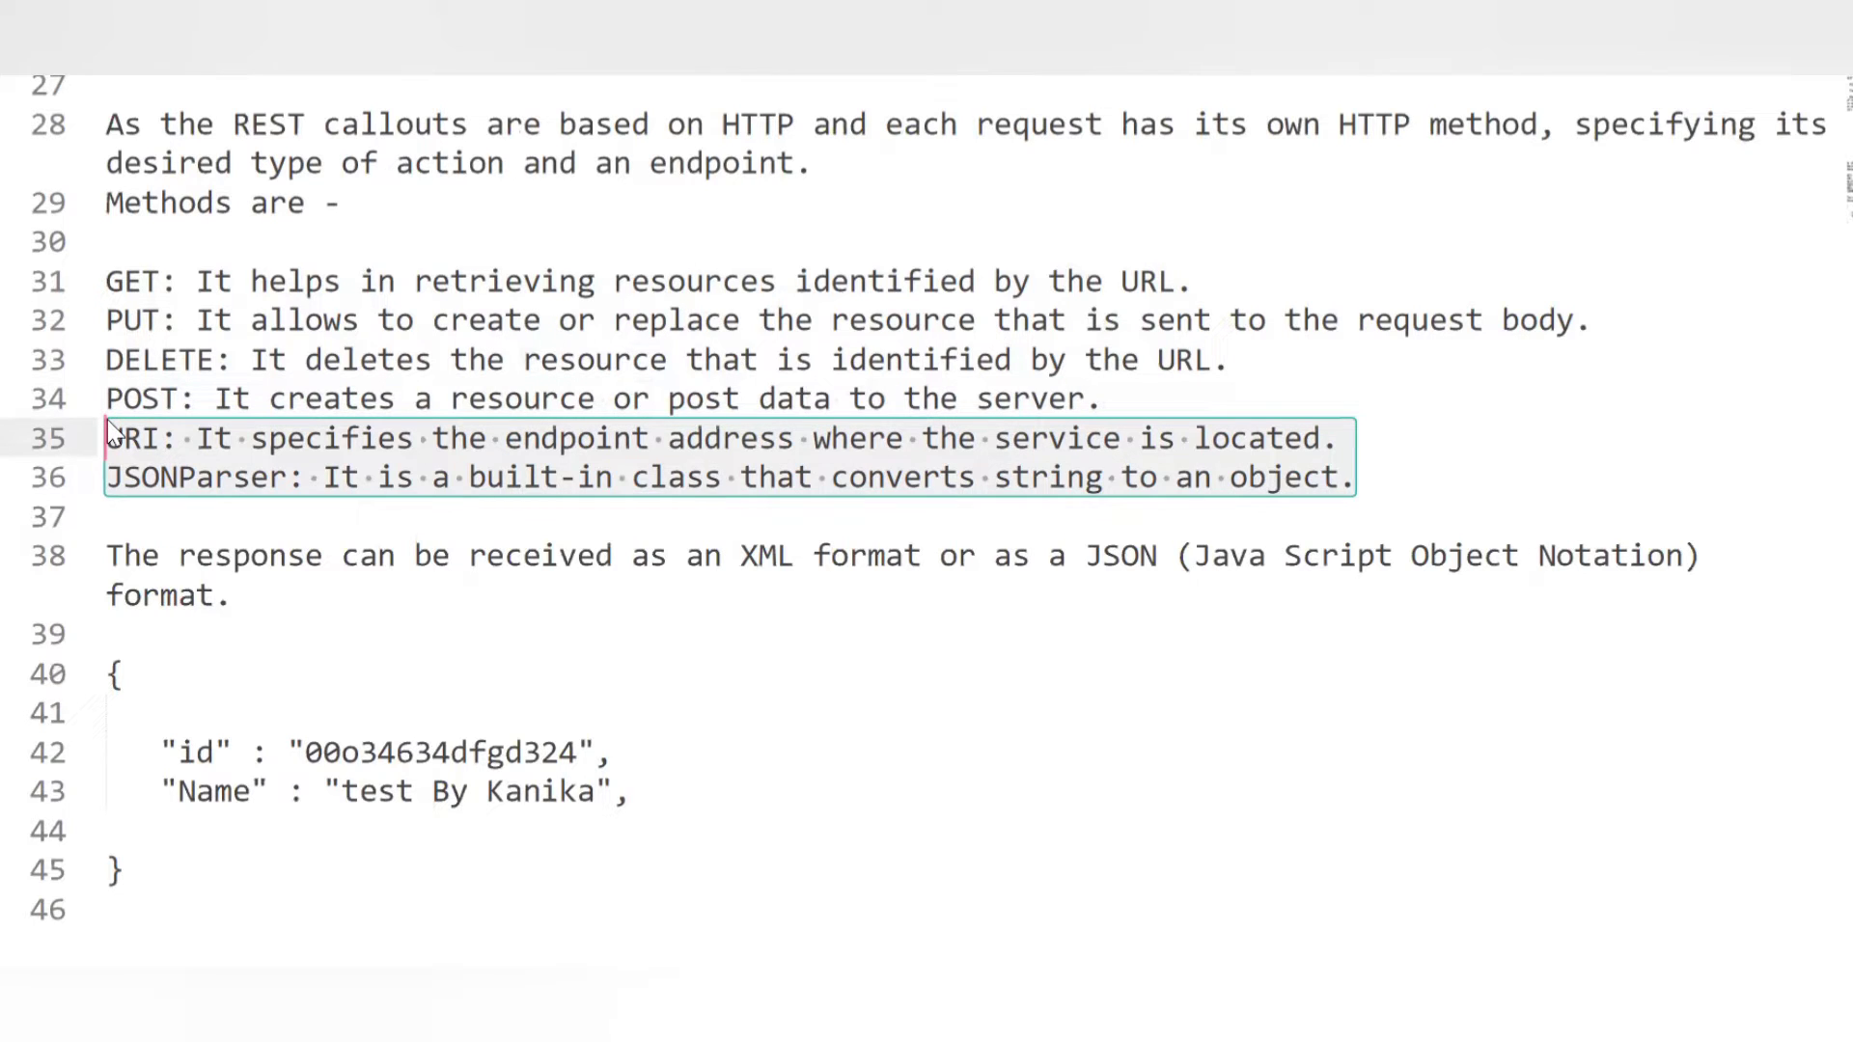
click(109, 424)
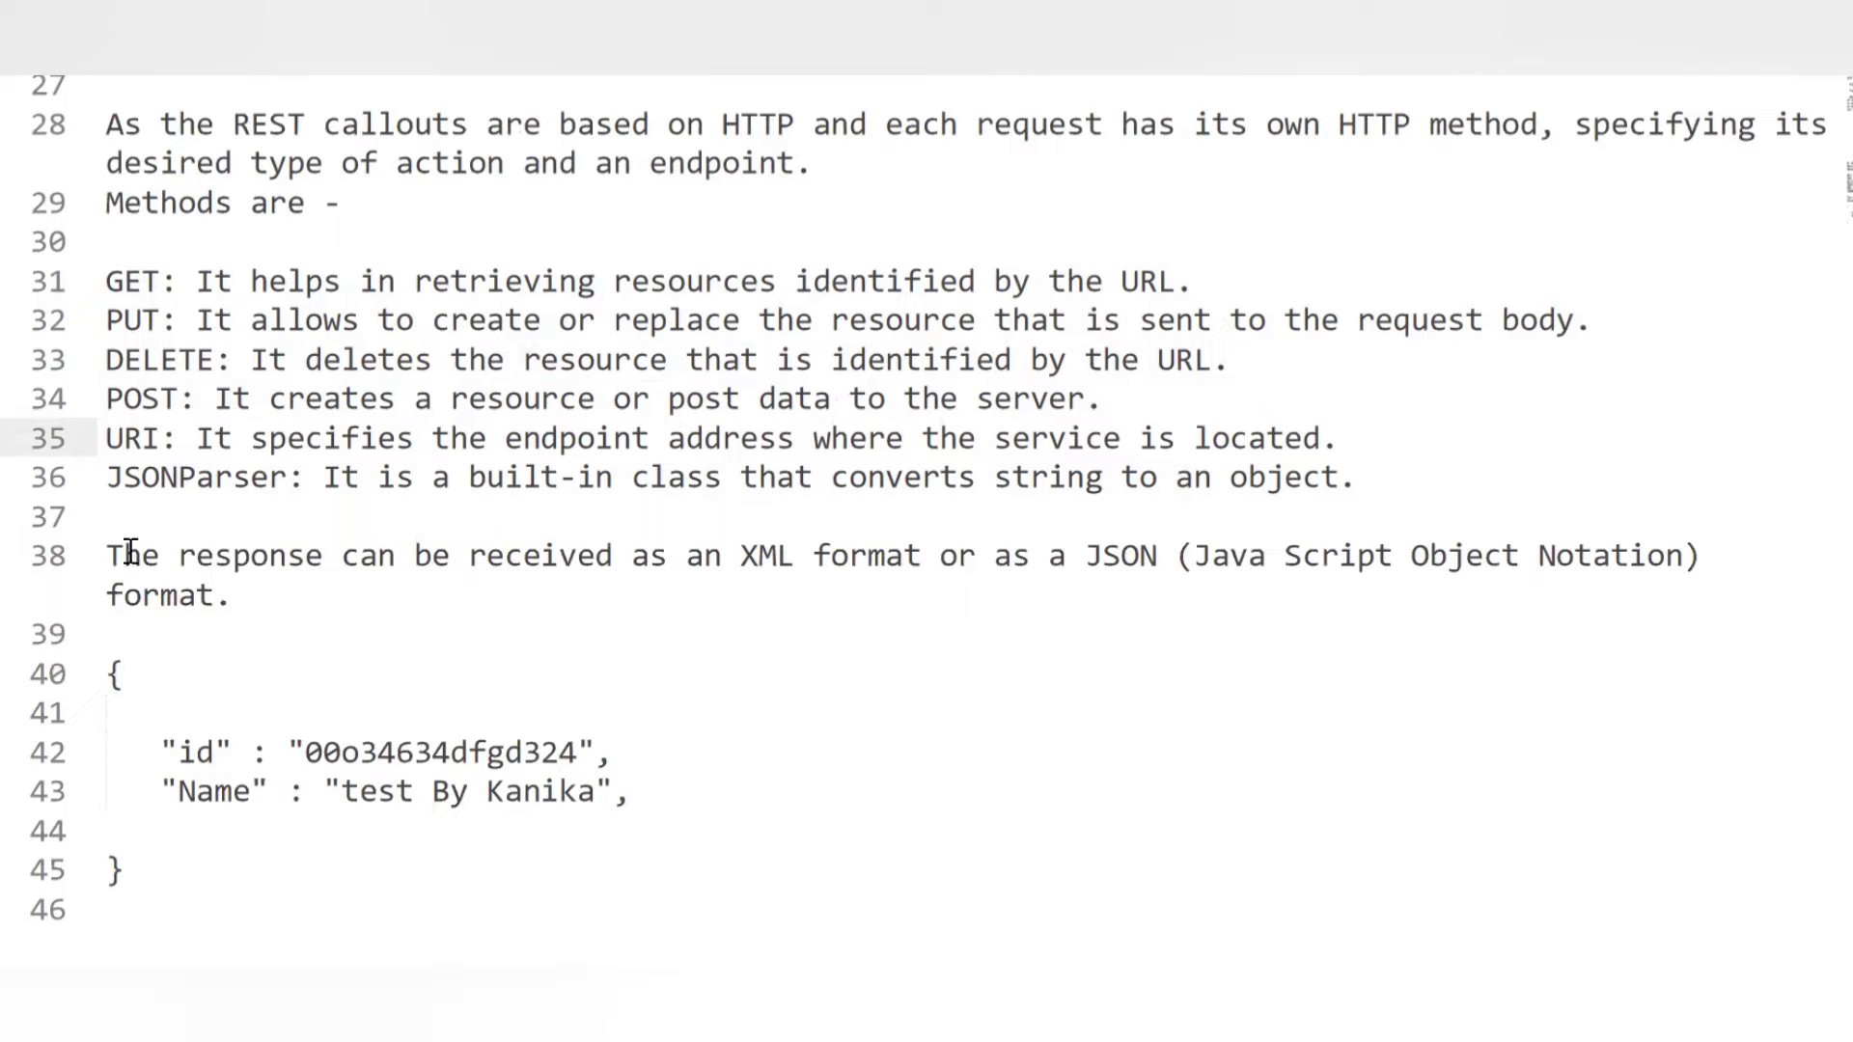
Review the response format note and remove the trailing comma after the "Name" value in the sample JSON
drag(114, 557, 629, 886)
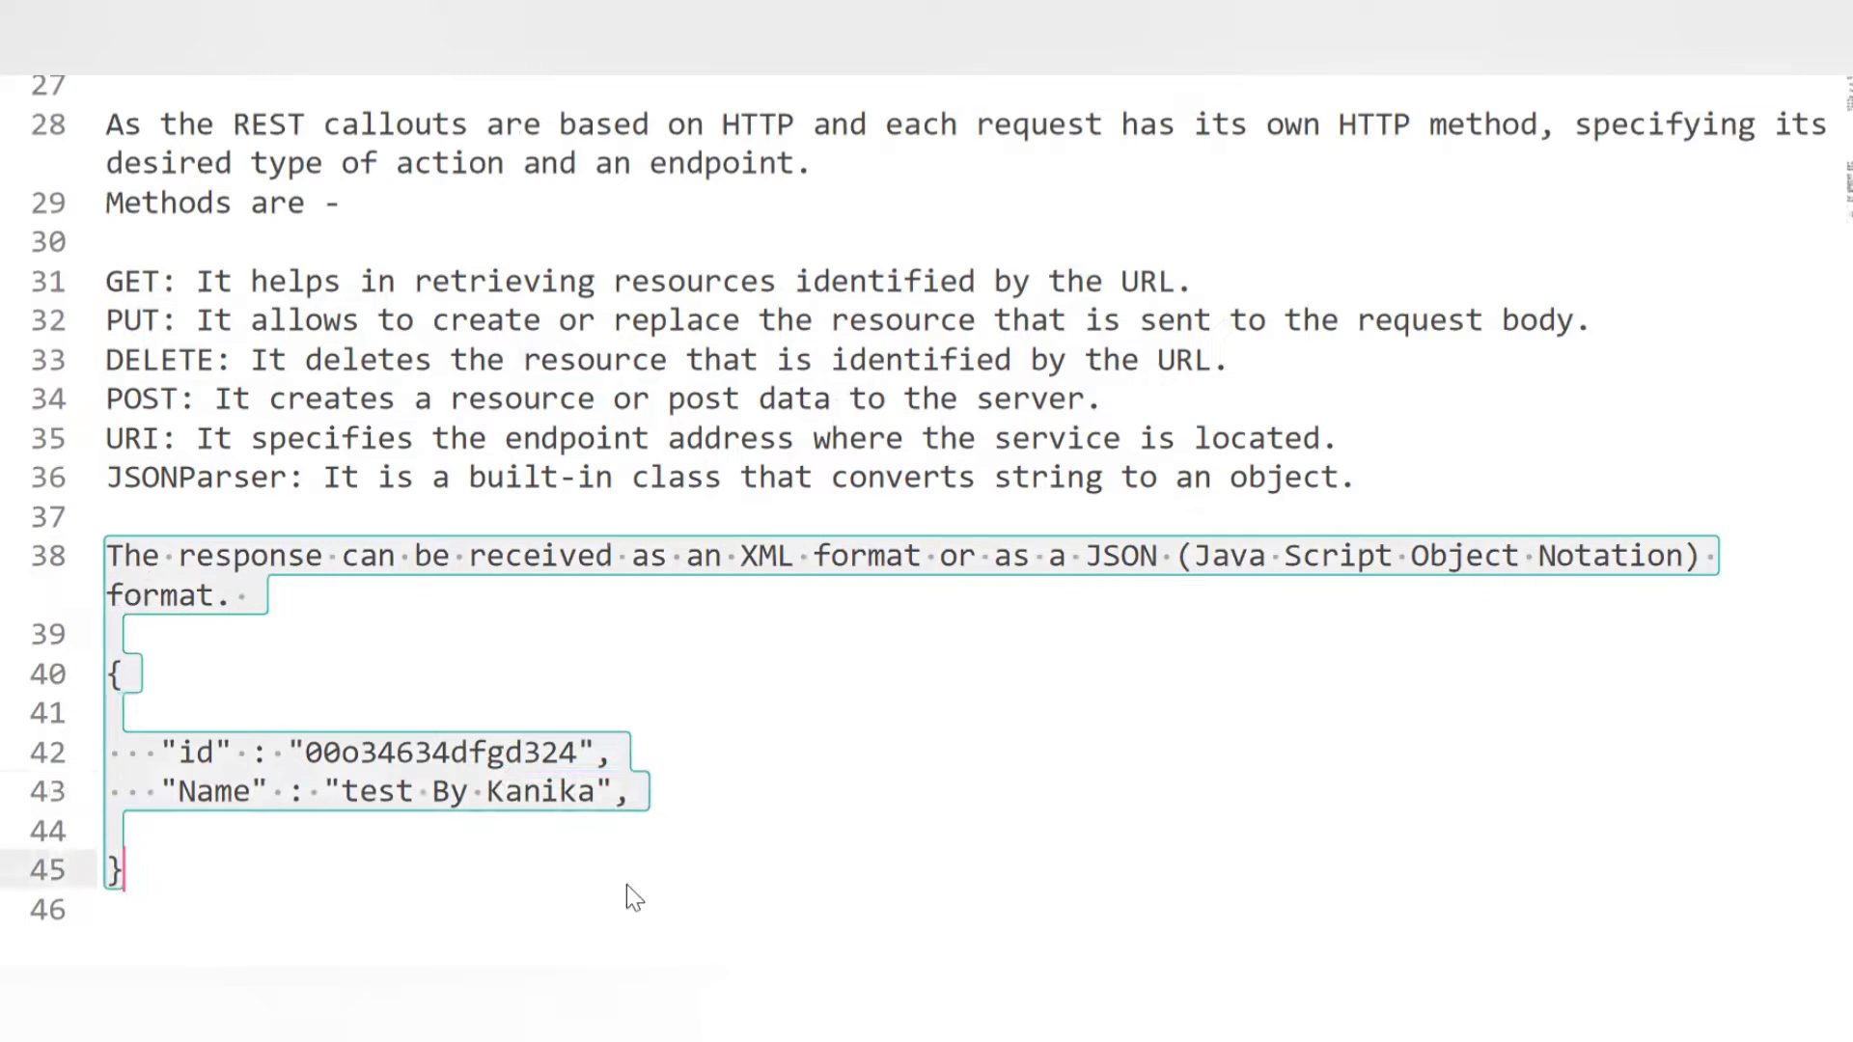
click(628, 884)
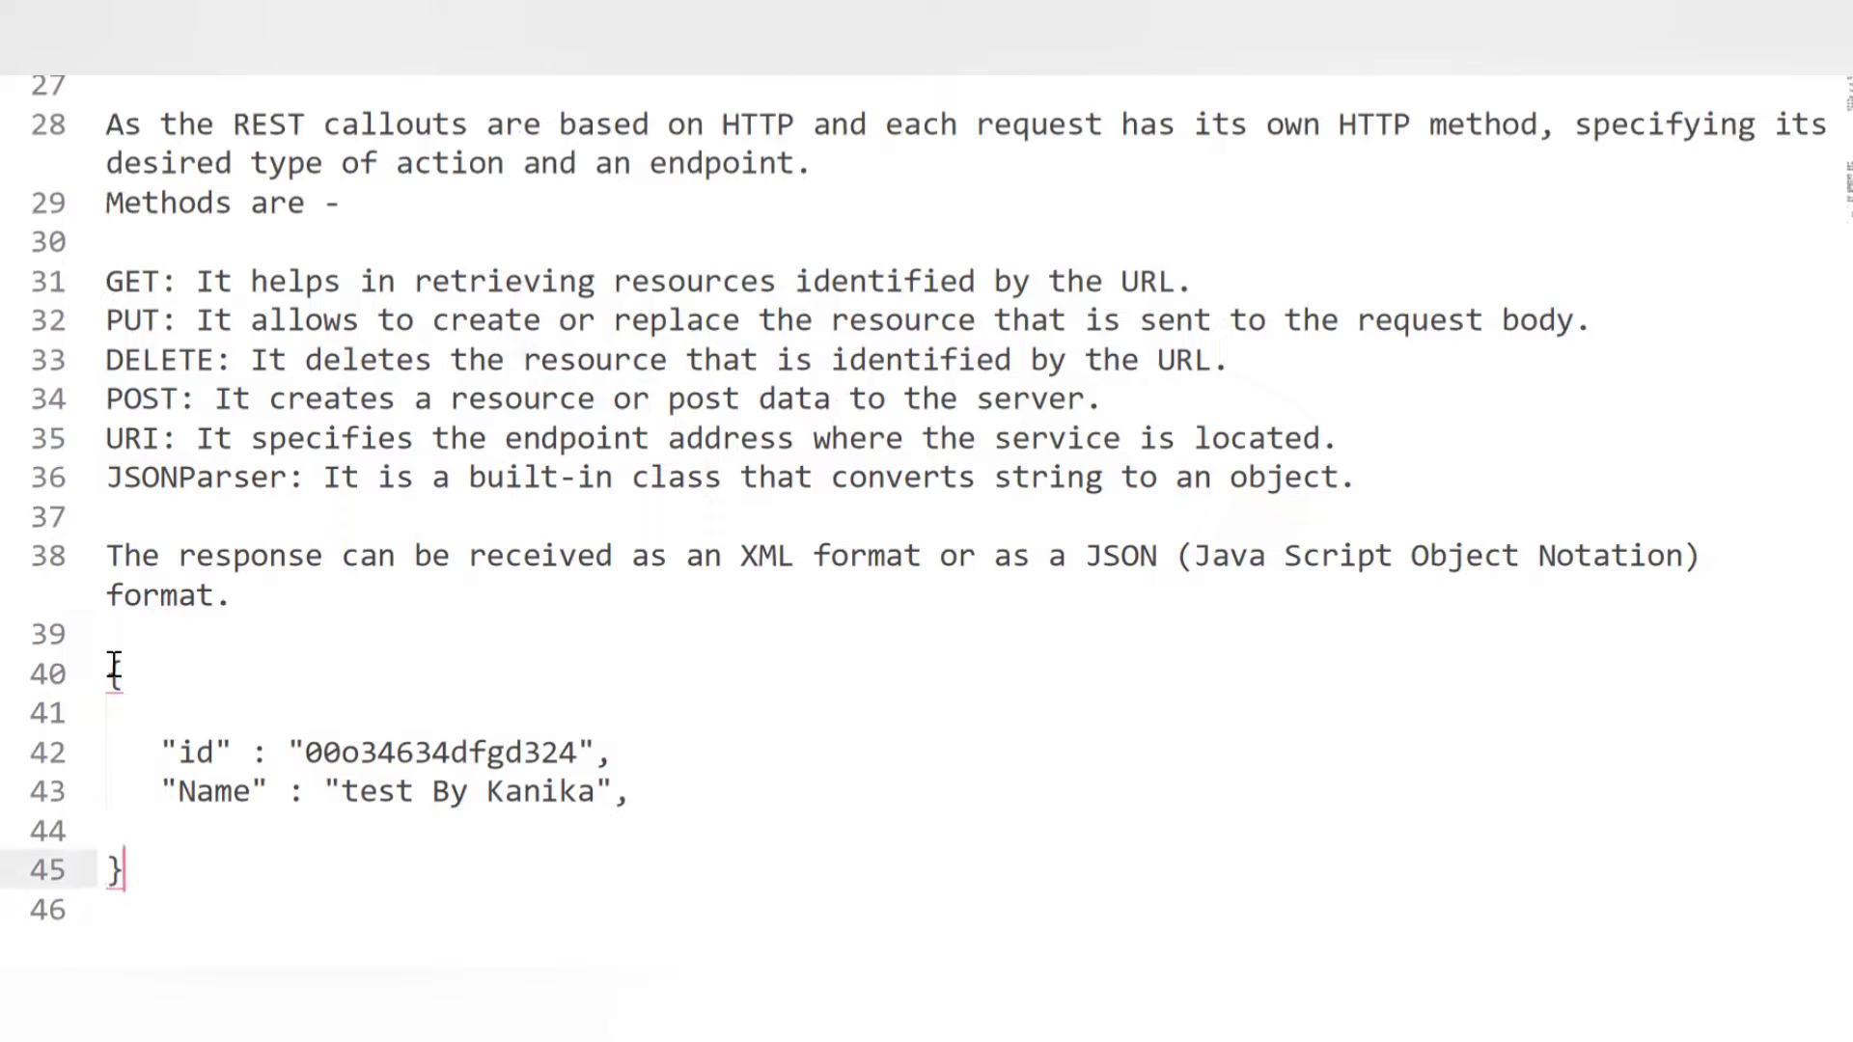
drag(109, 673, 158, 869)
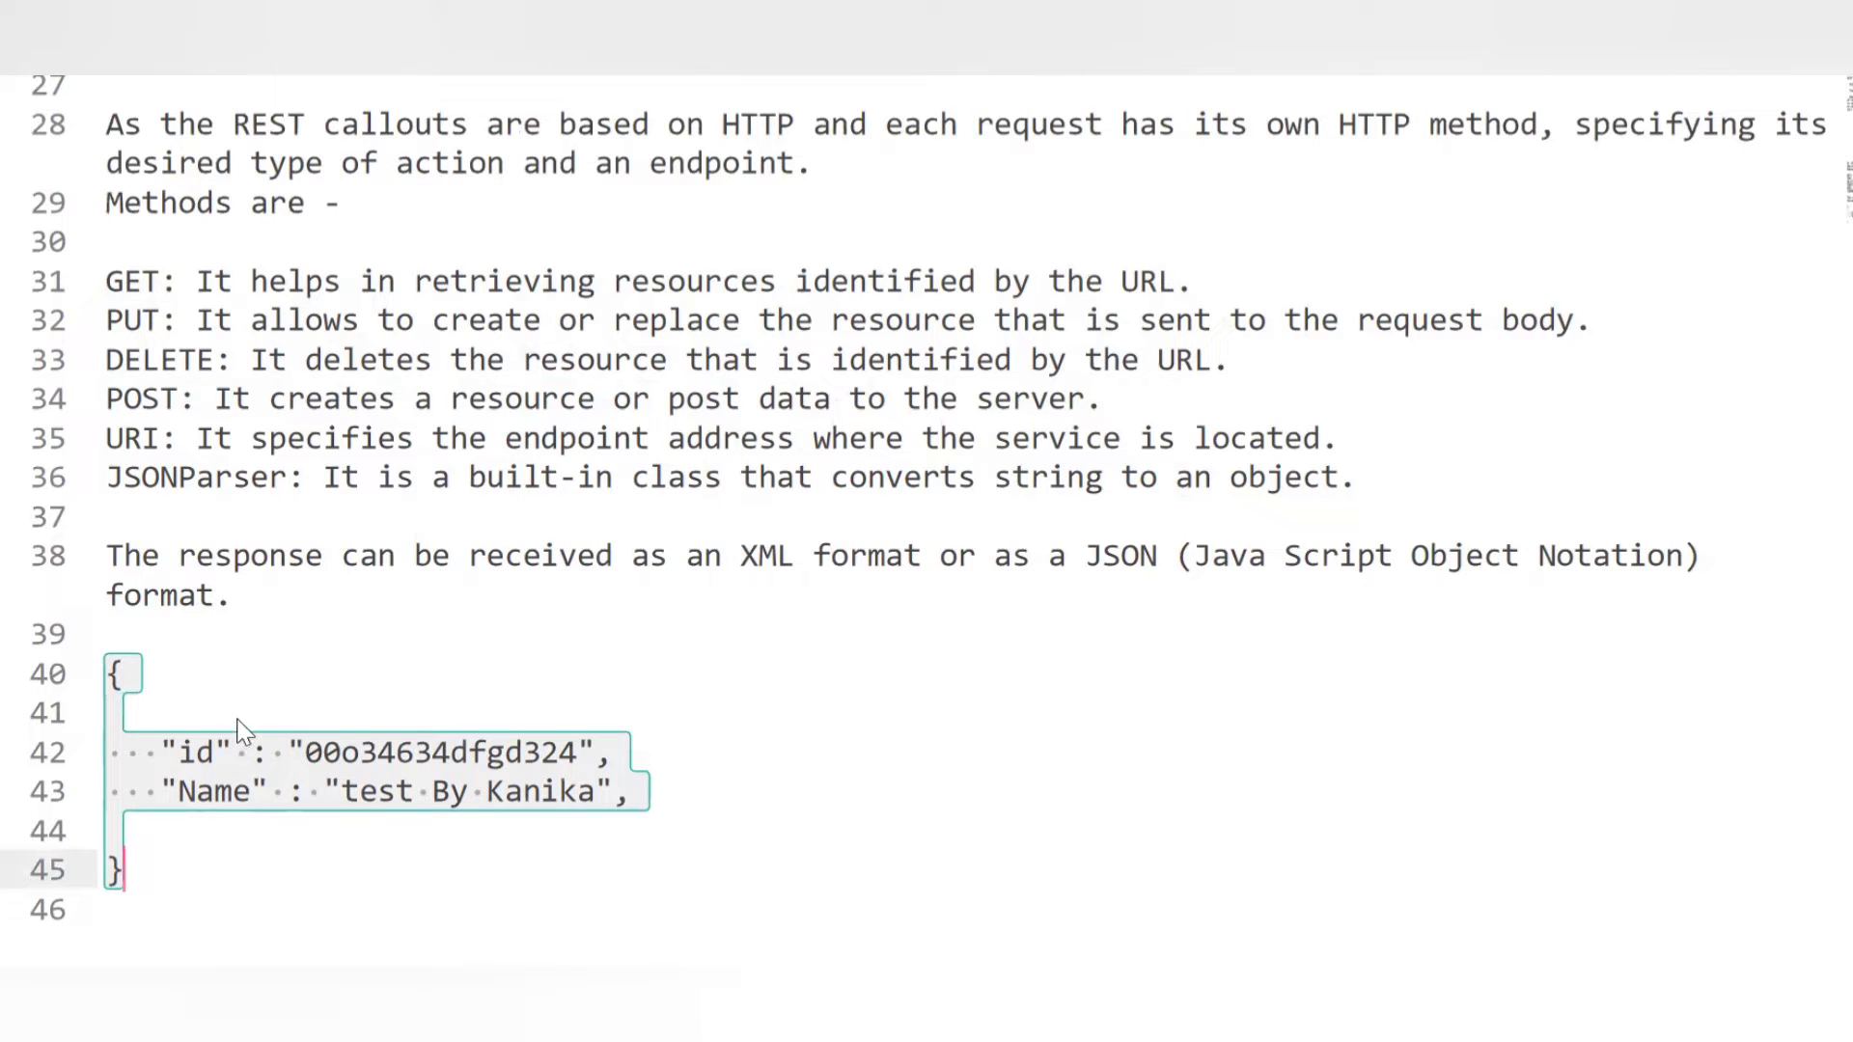
click(646, 799)
key(BackSpace)
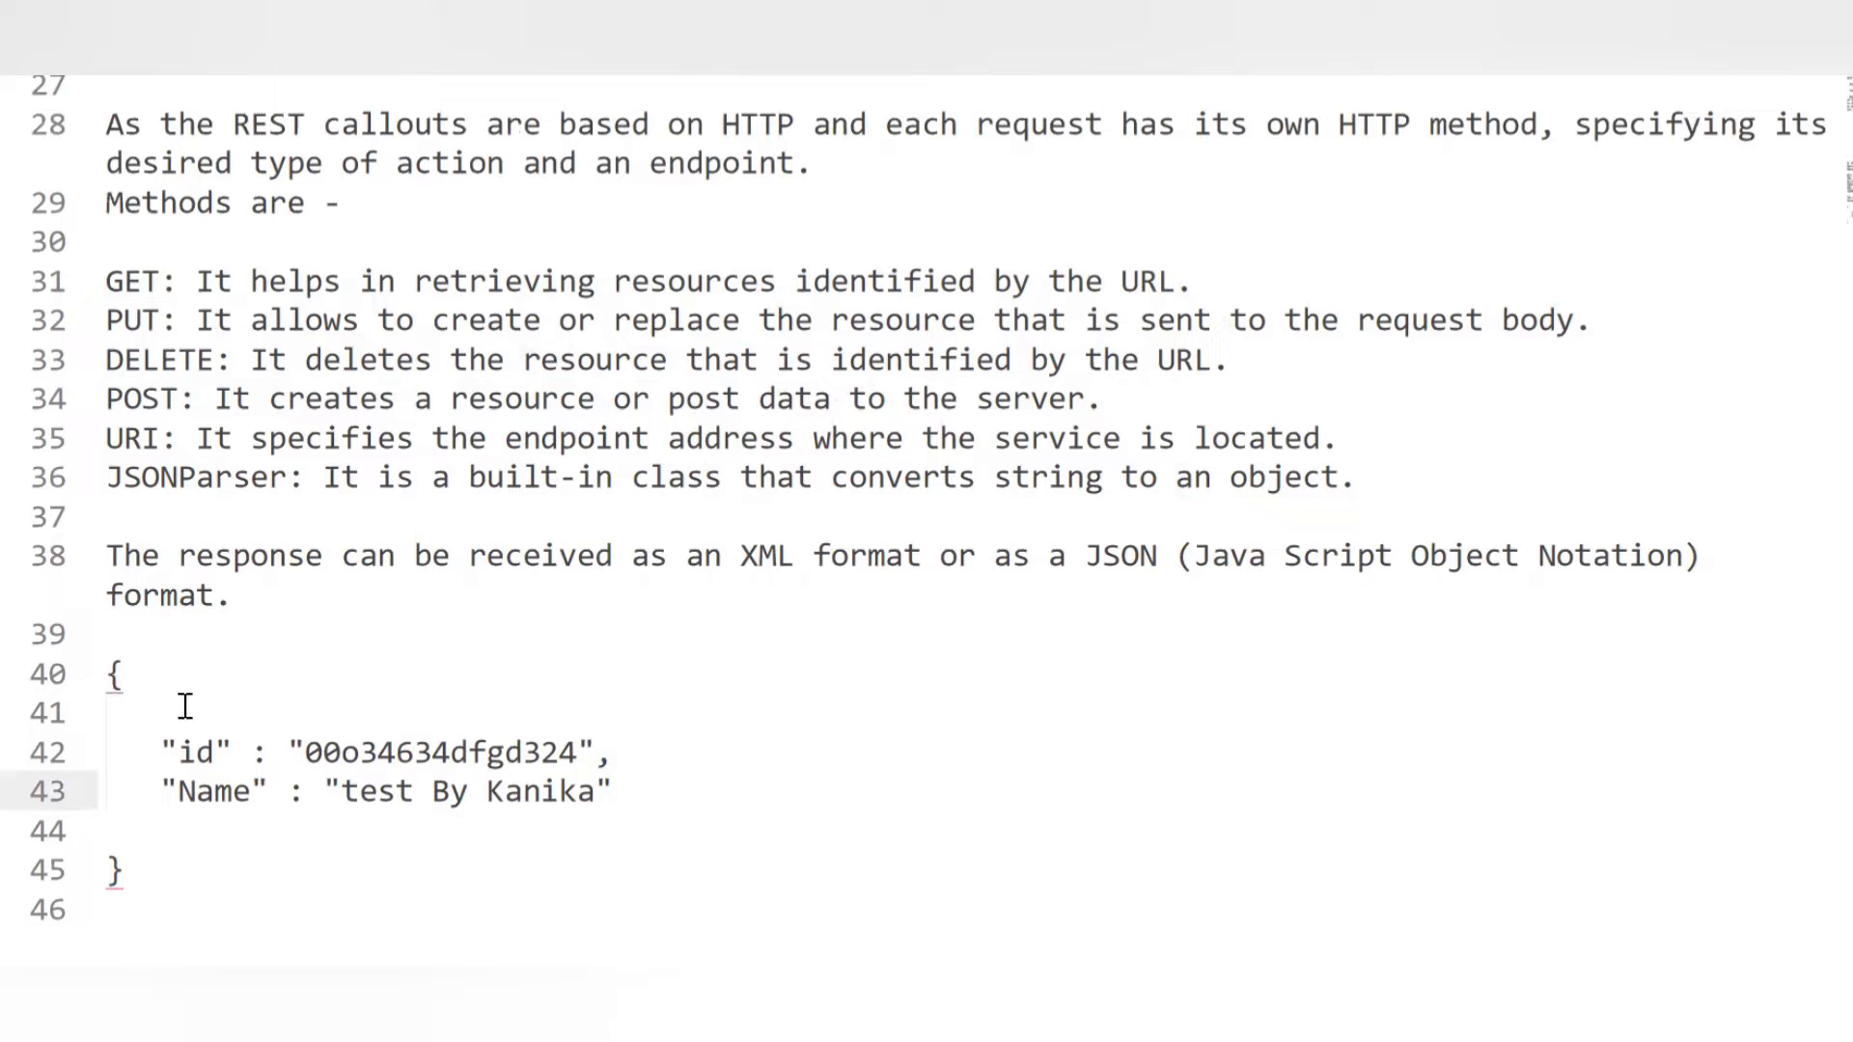
drag(114, 679, 195, 871)
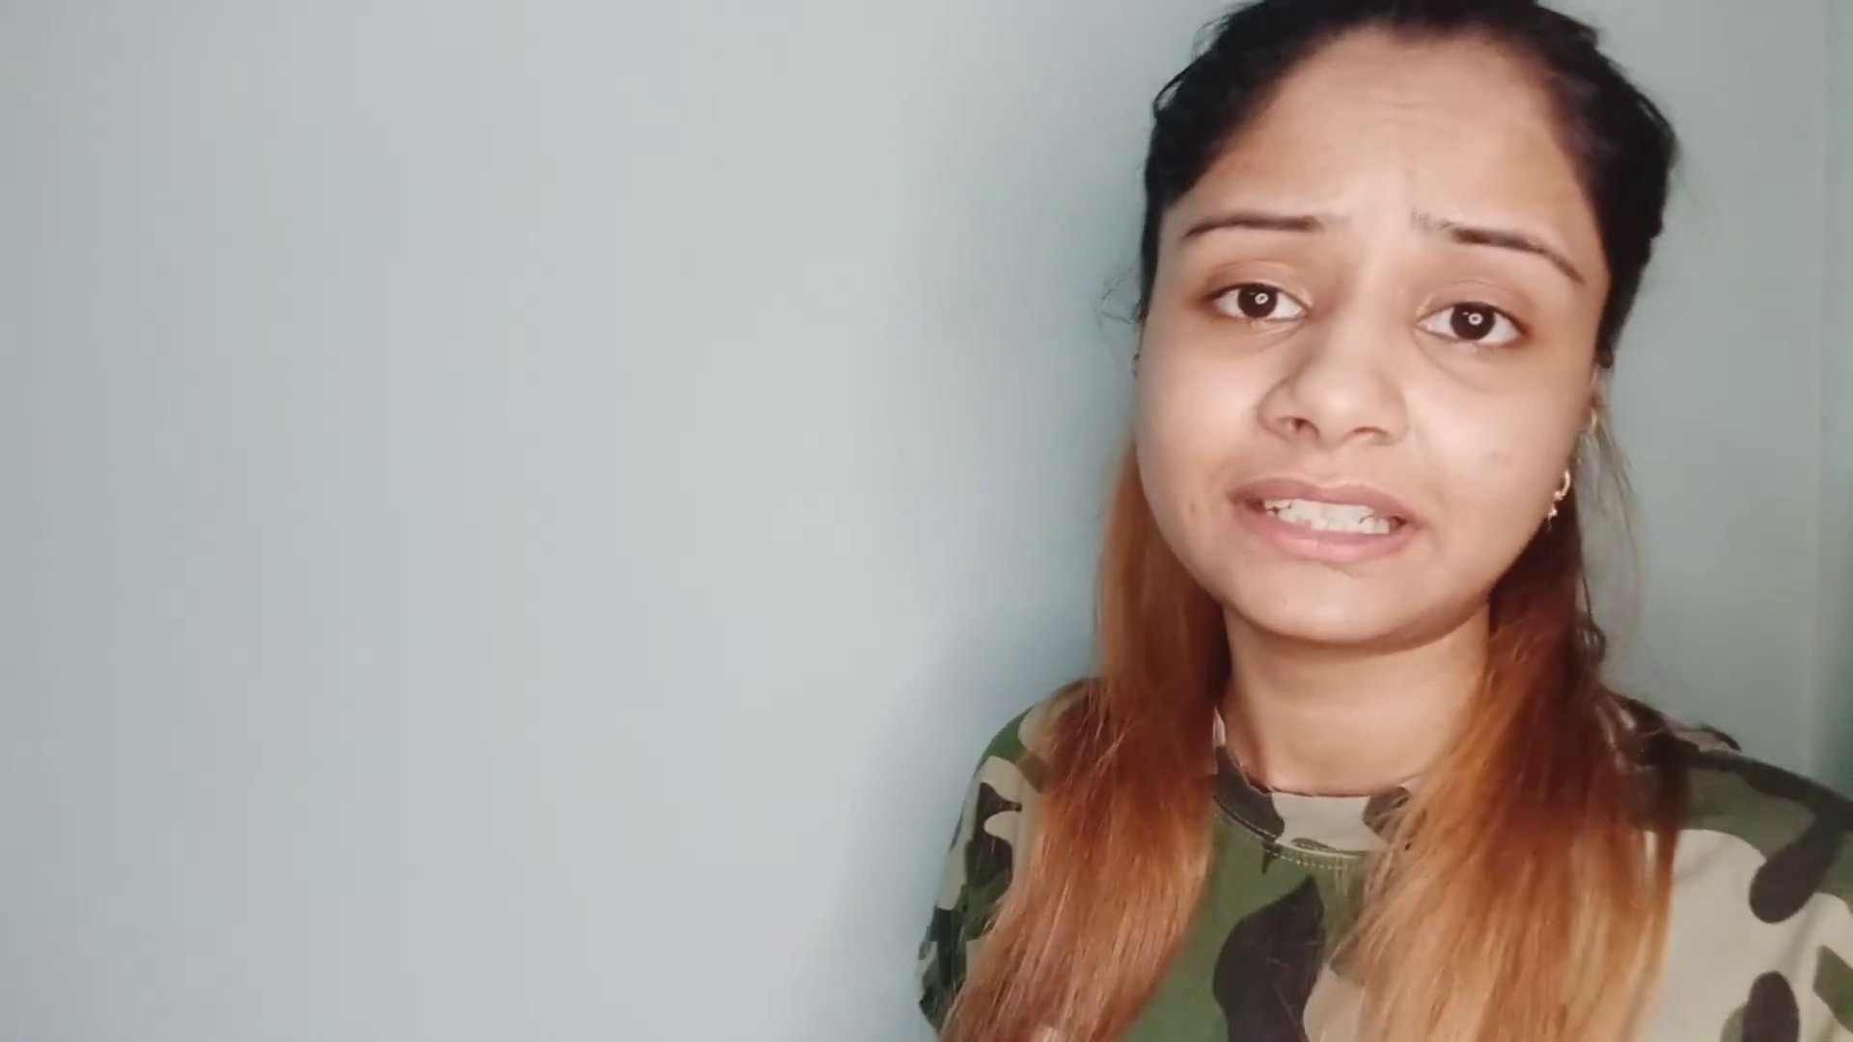
Switch to the browser, open Workbench from the Google results, and log in with Salesforce after agreeing to the terms of service
click(333, 135)
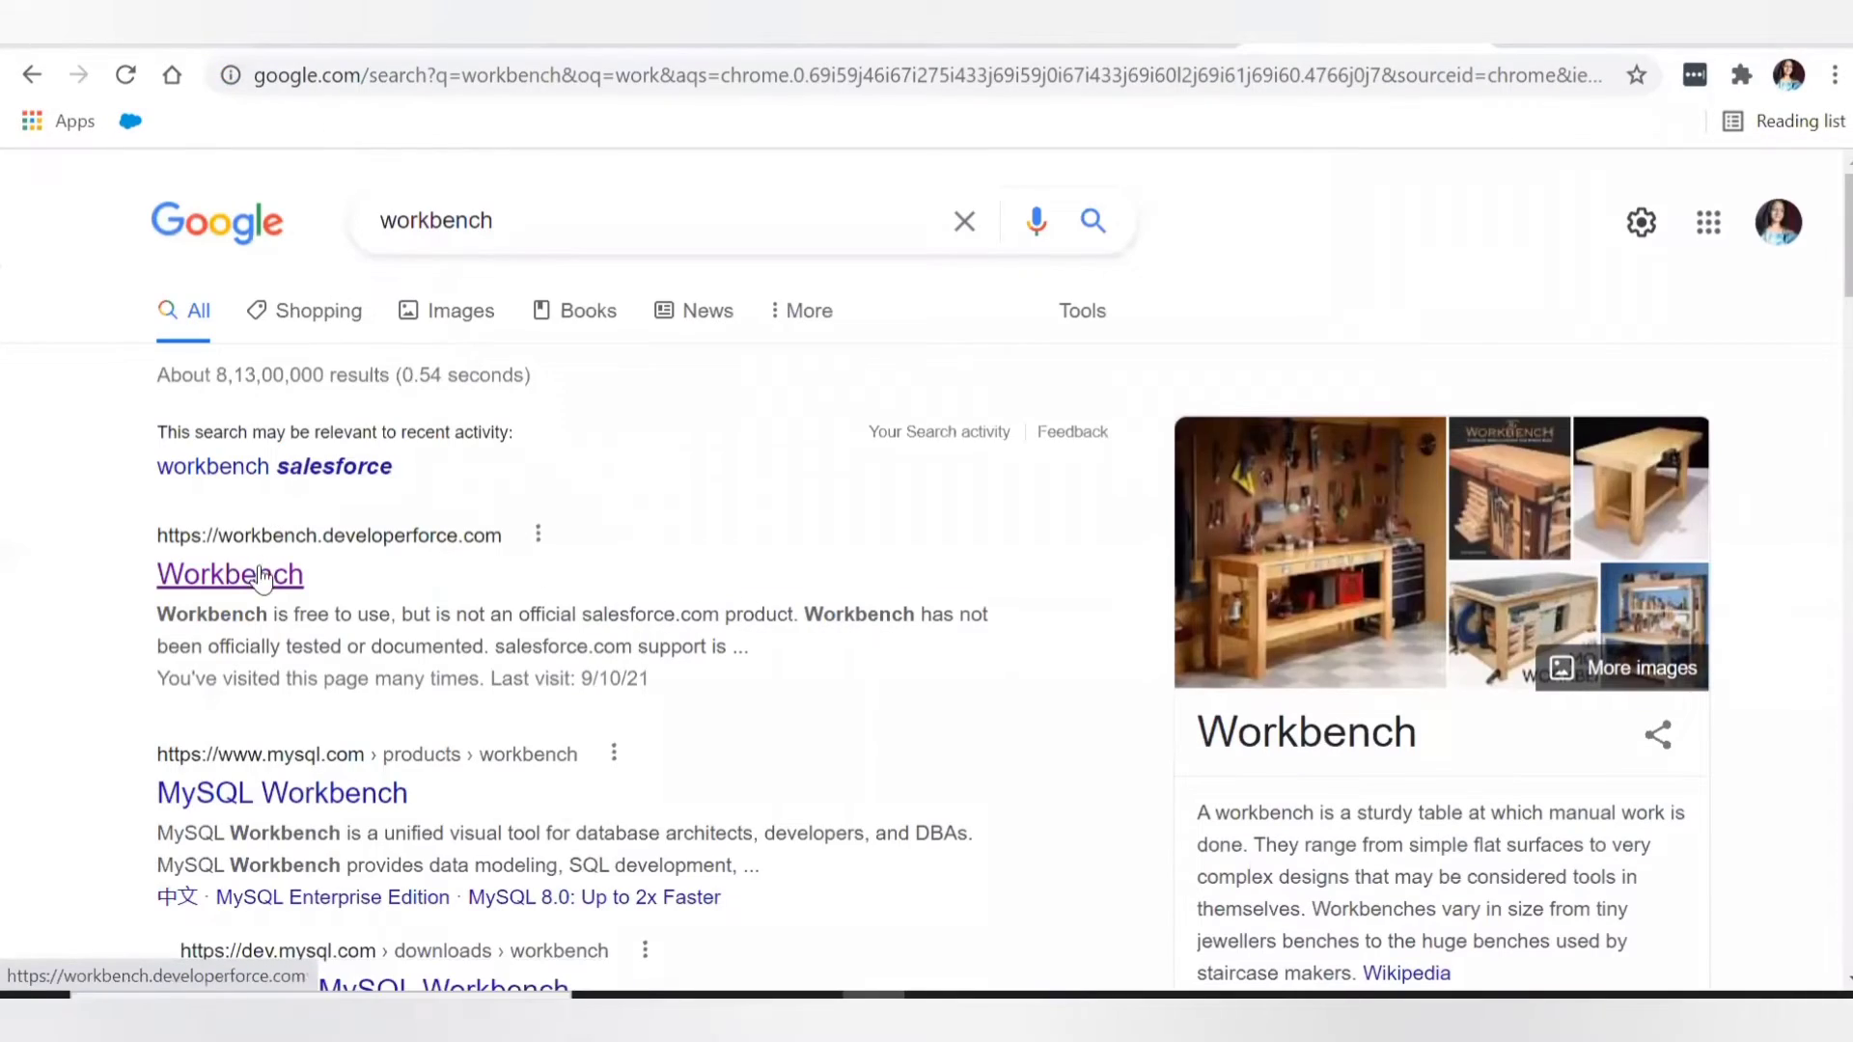
click(263, 577)
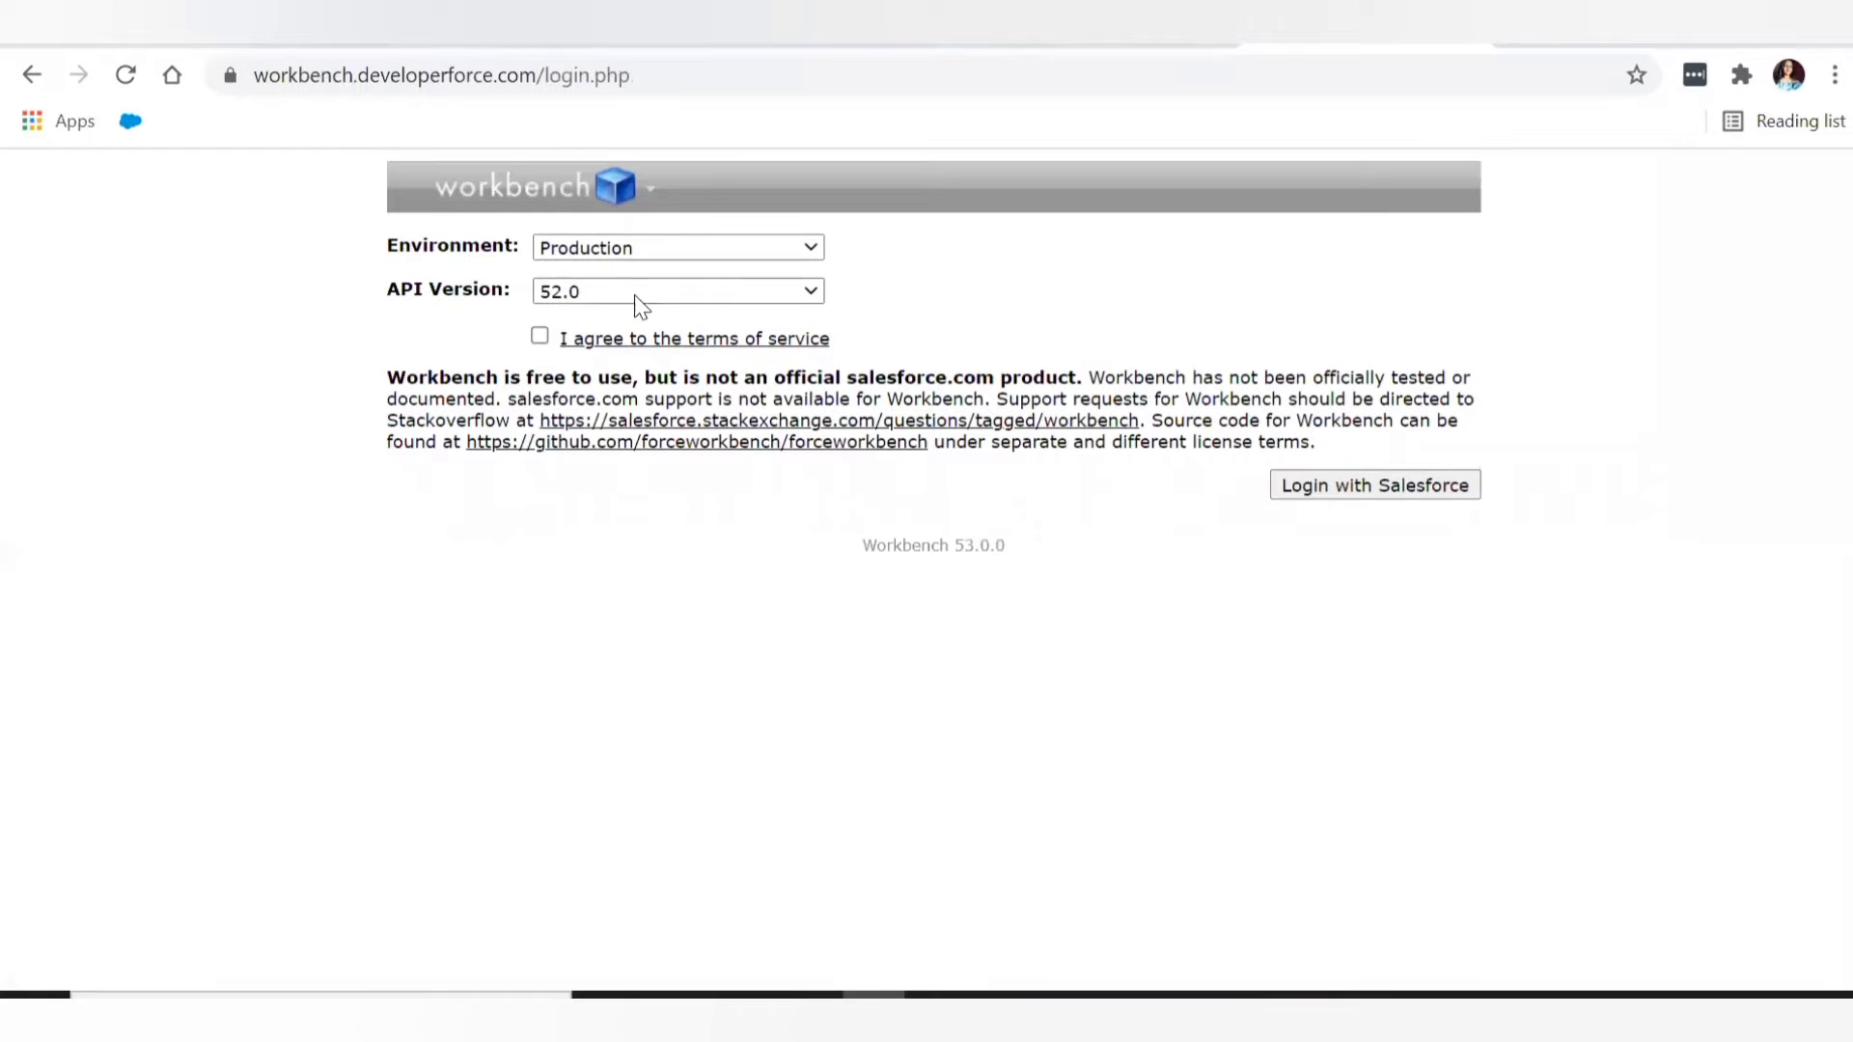
click(540, 335)
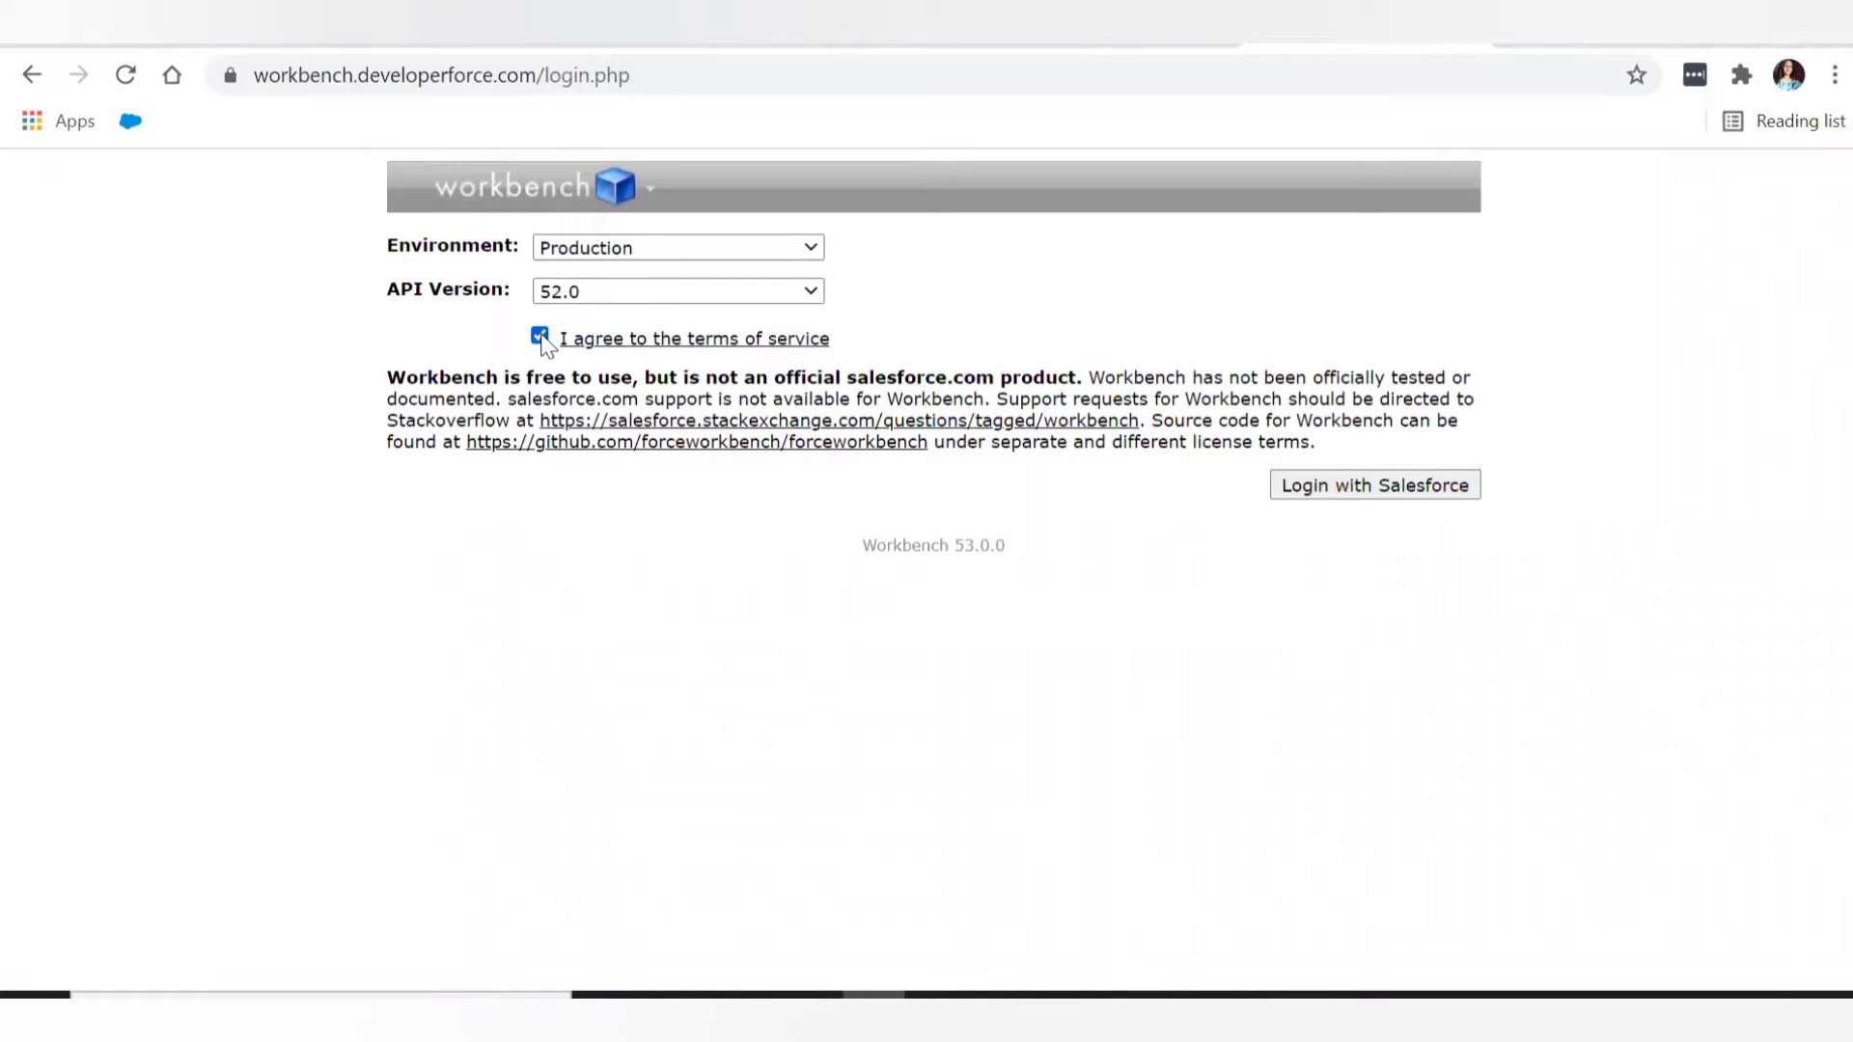
click(1314, 489)
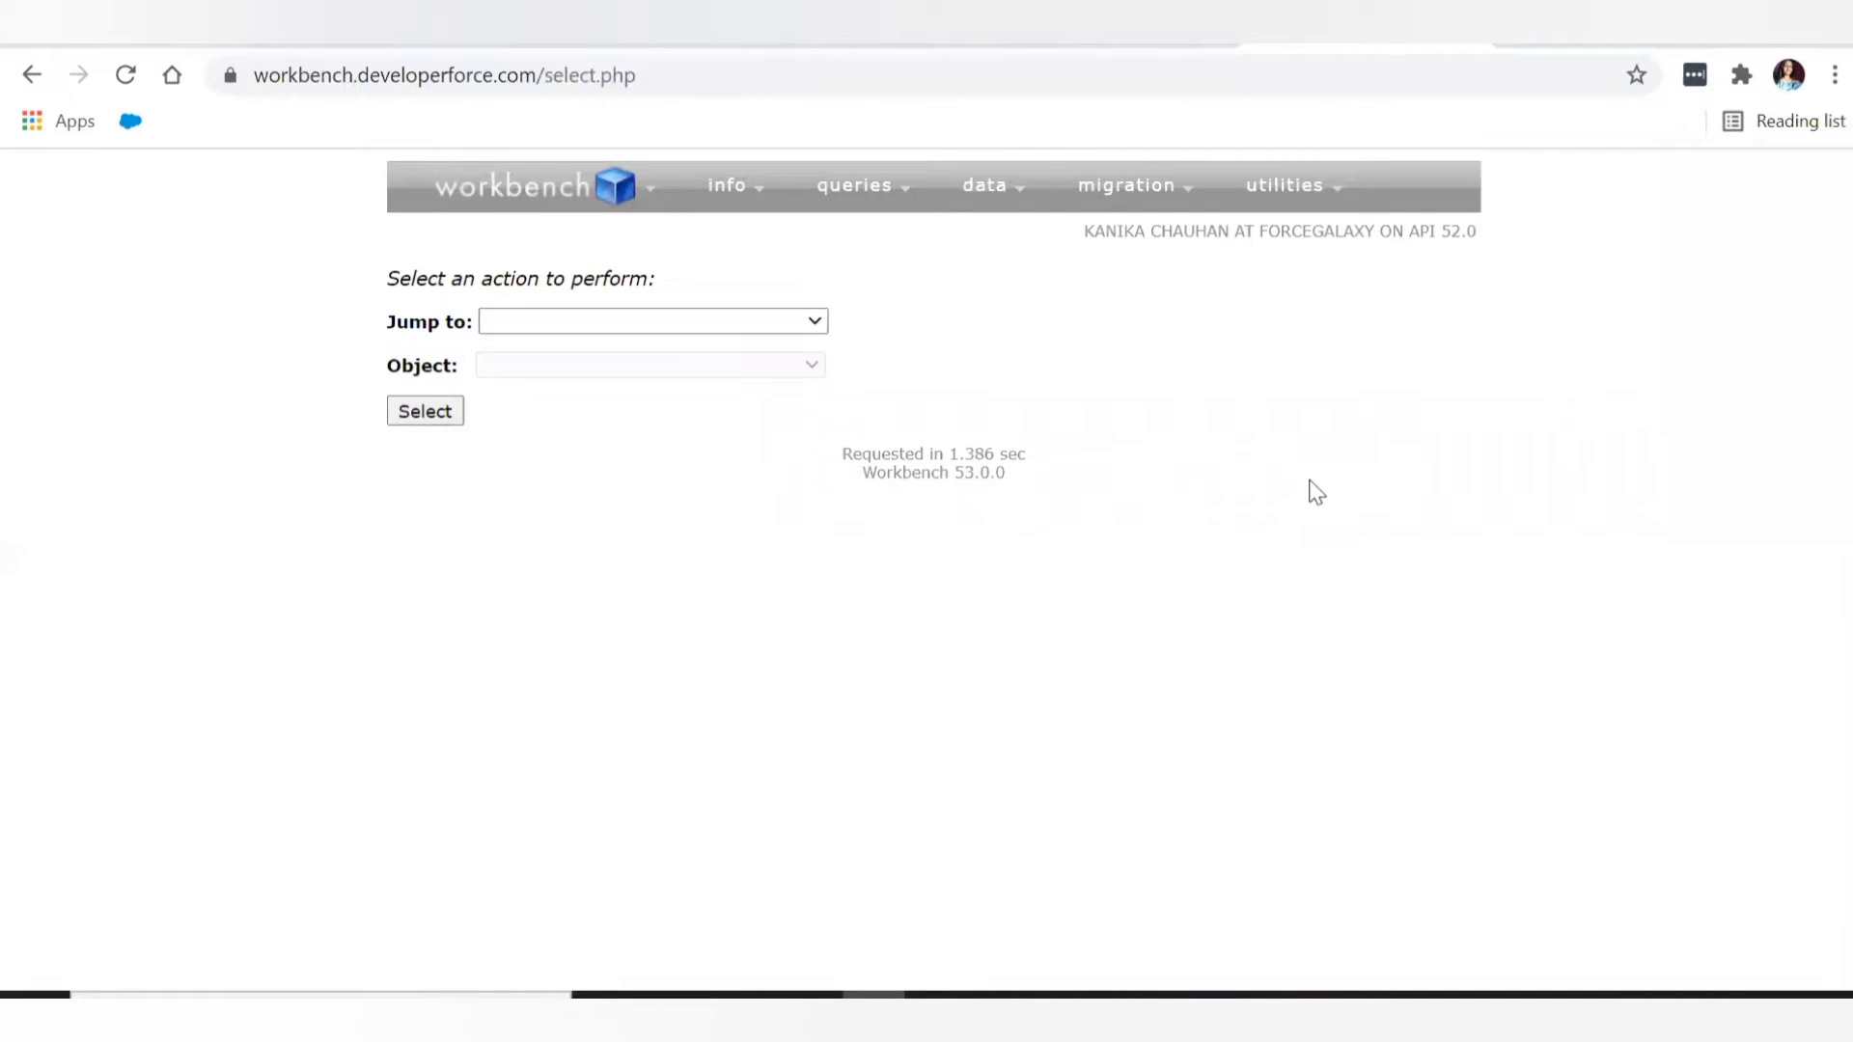
drag(1013, 261, 1583, 241)
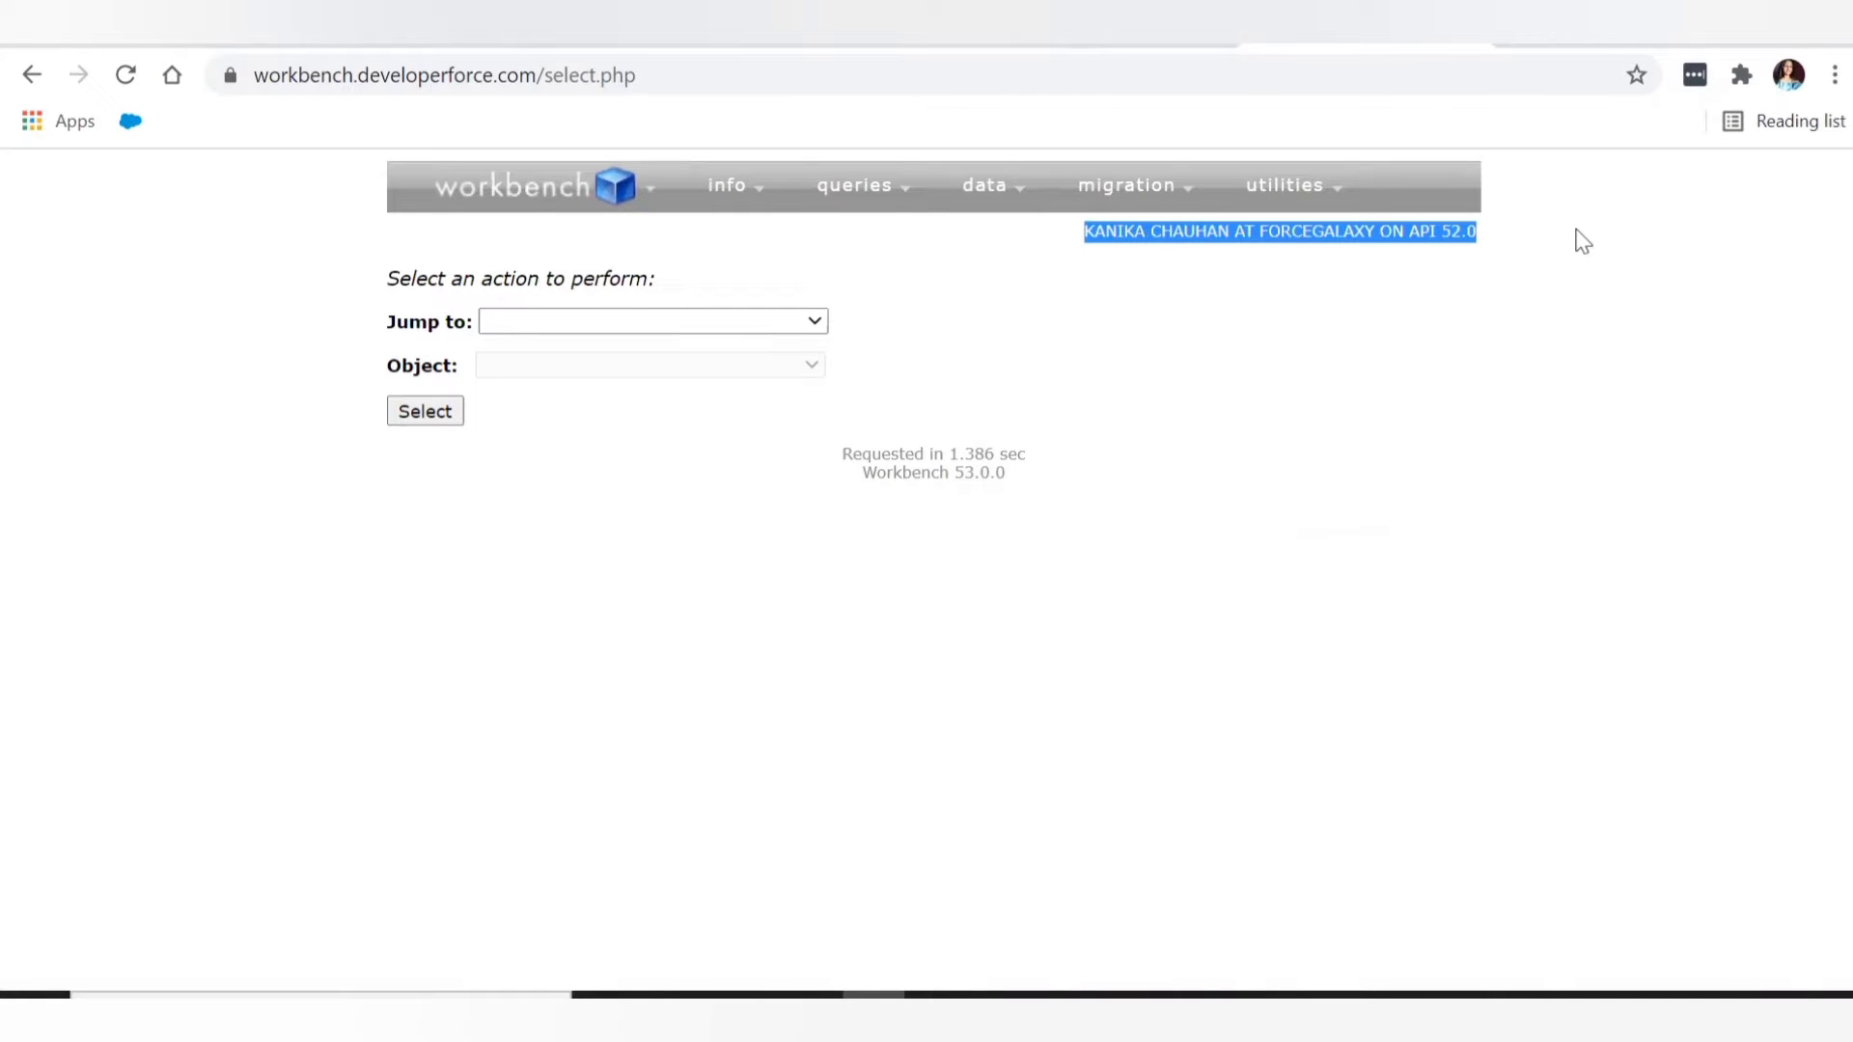
click(1582, 241)
Open the REST Explorer utility in Workbench
mouse_move(468, 203)
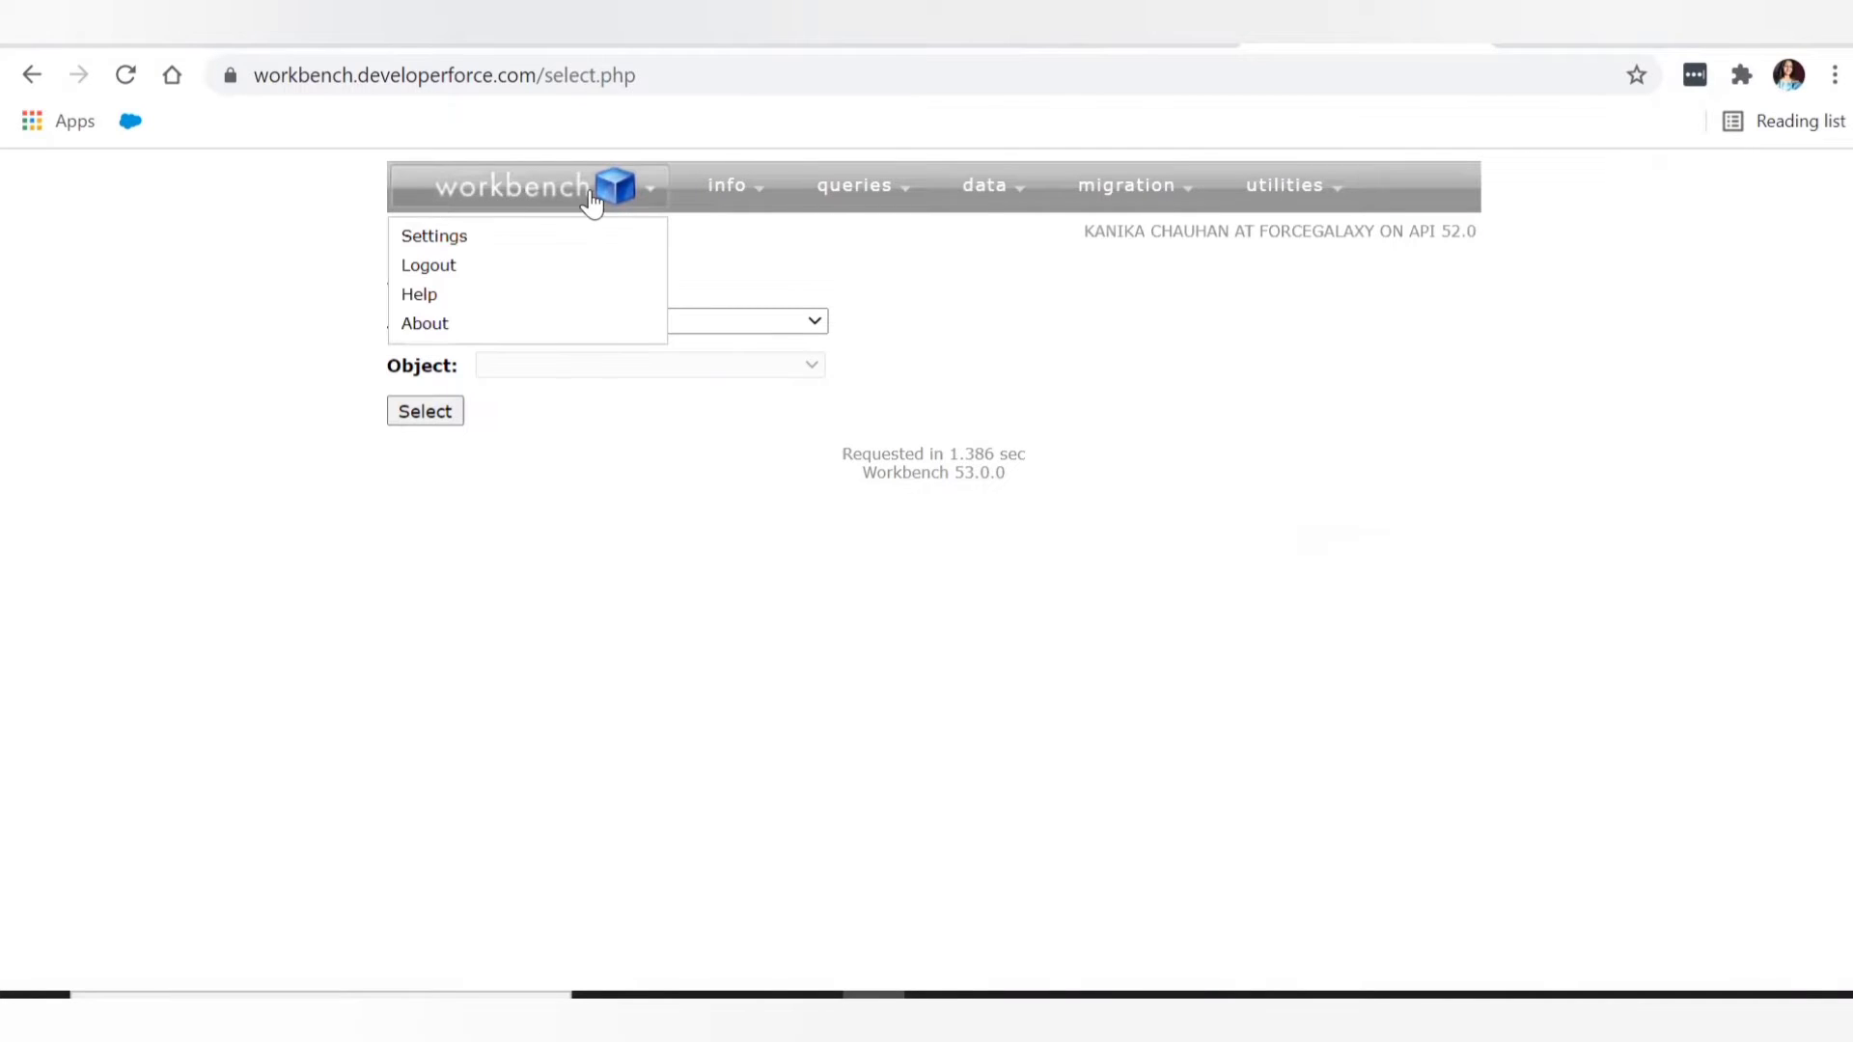
mouse_move(731, 210)
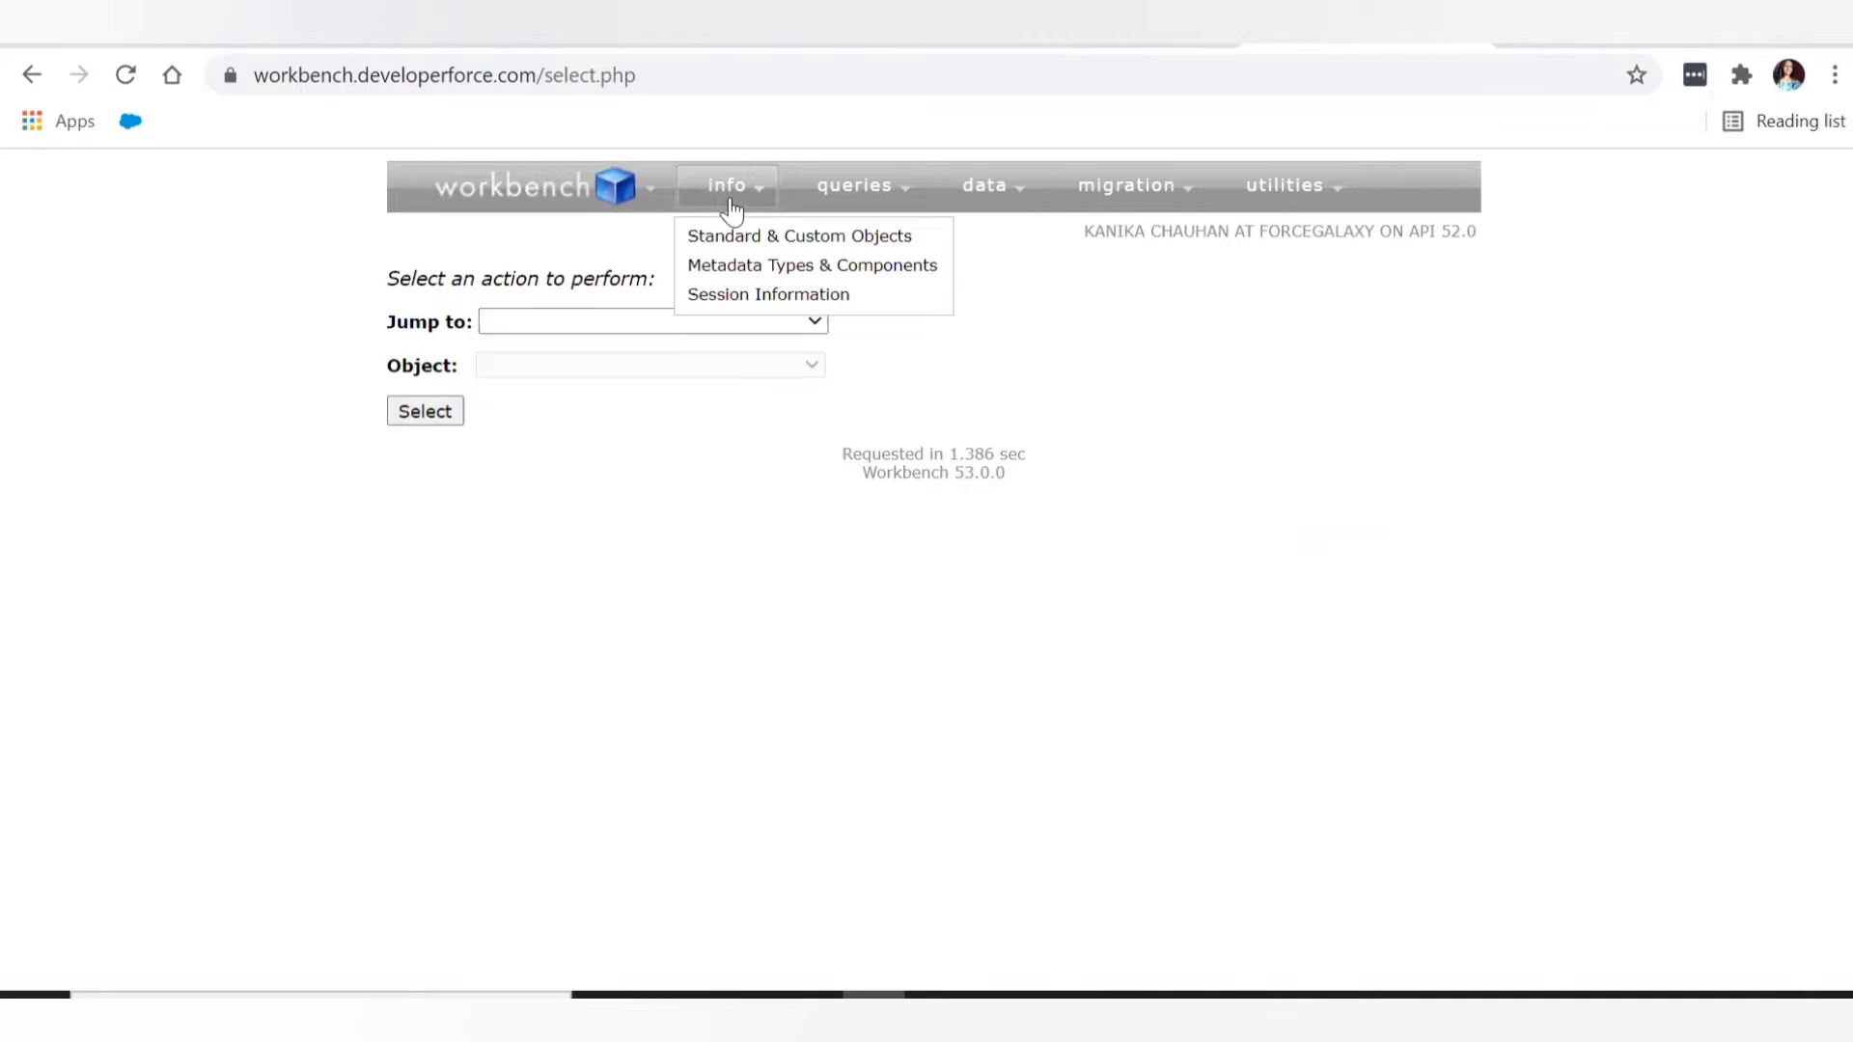
mouse_move(823, 203)
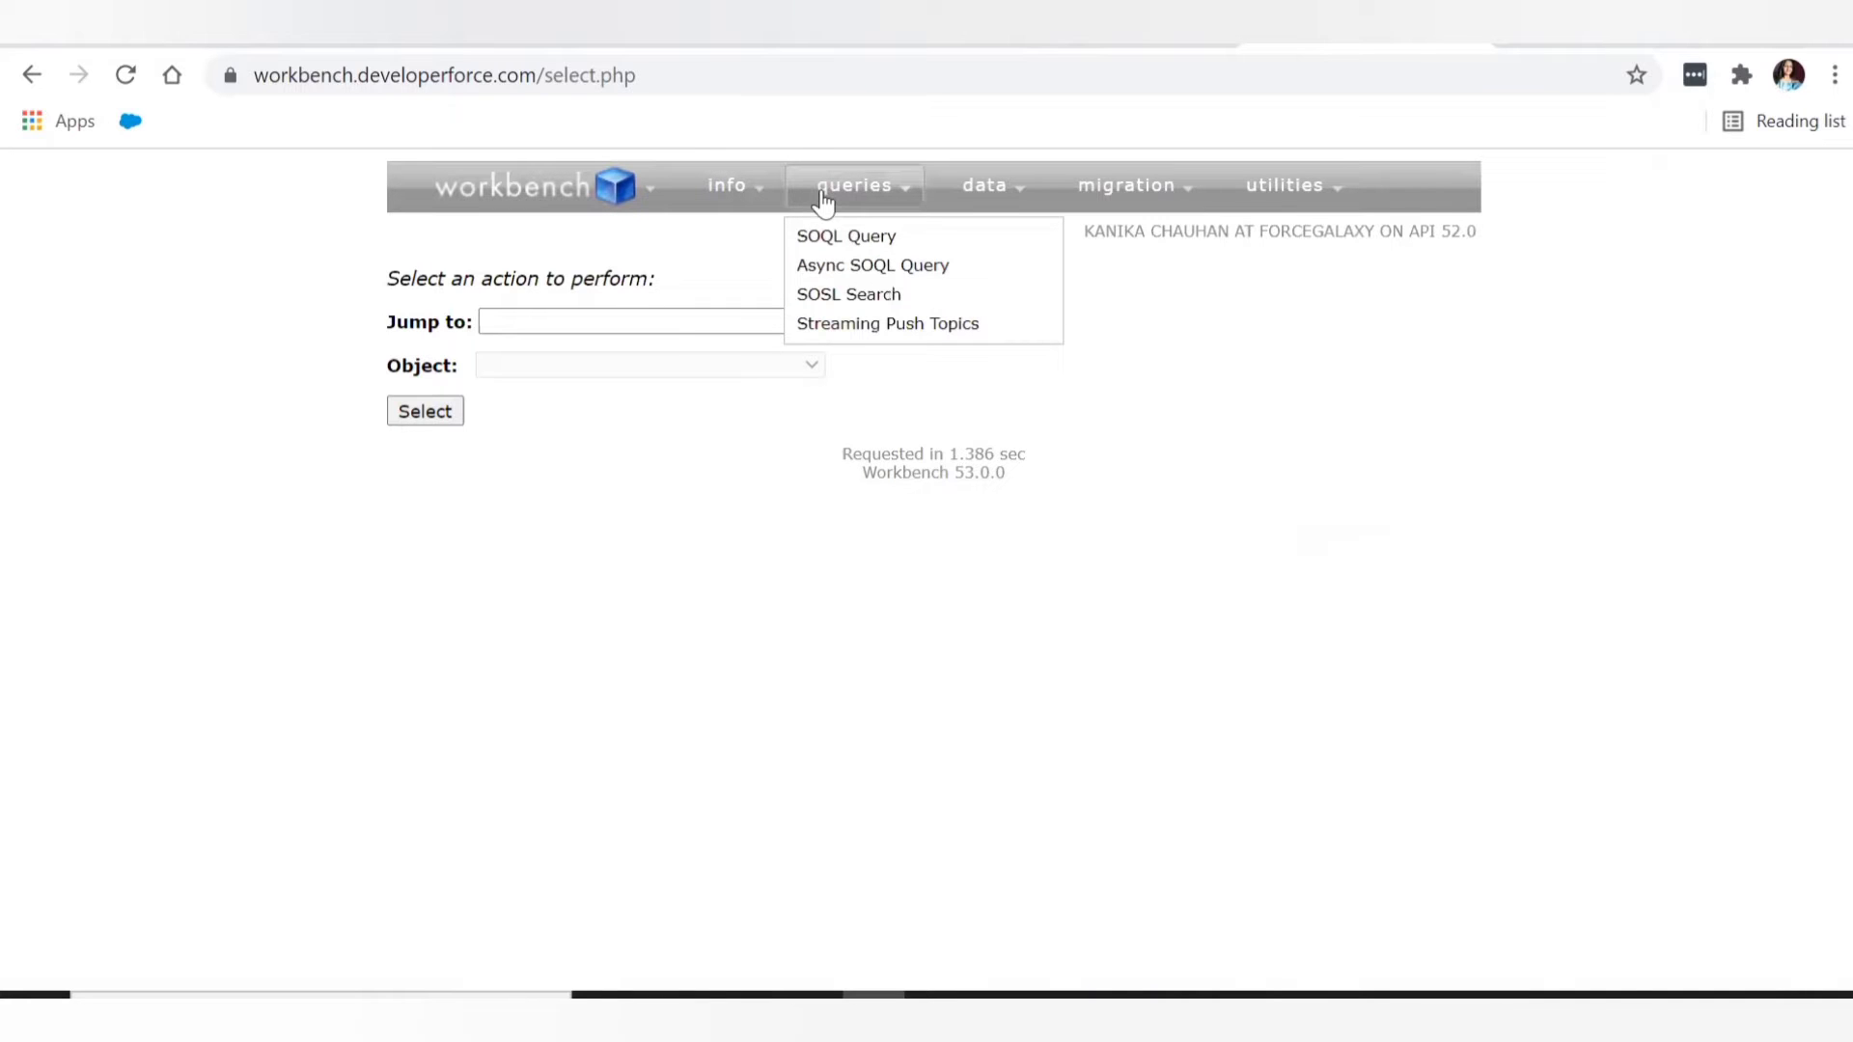
mouse_move(984, 194)
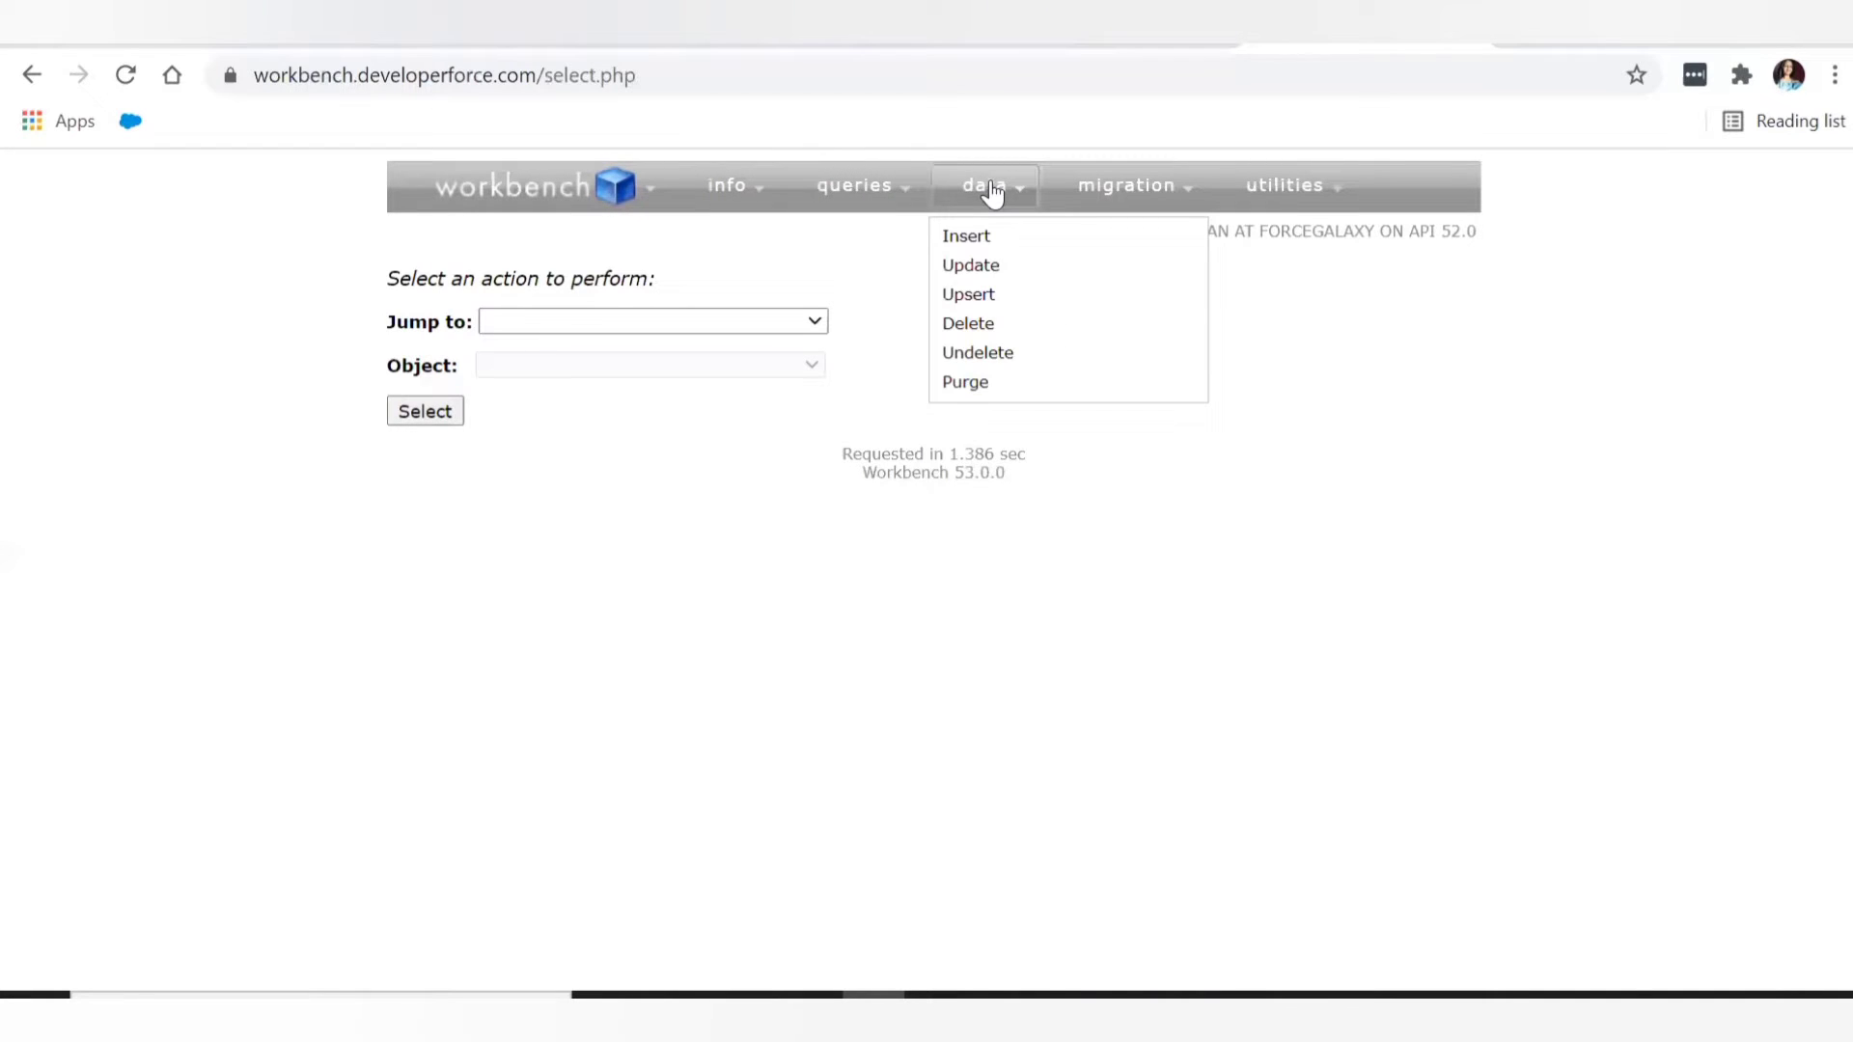
mouse_move(1105, 190)
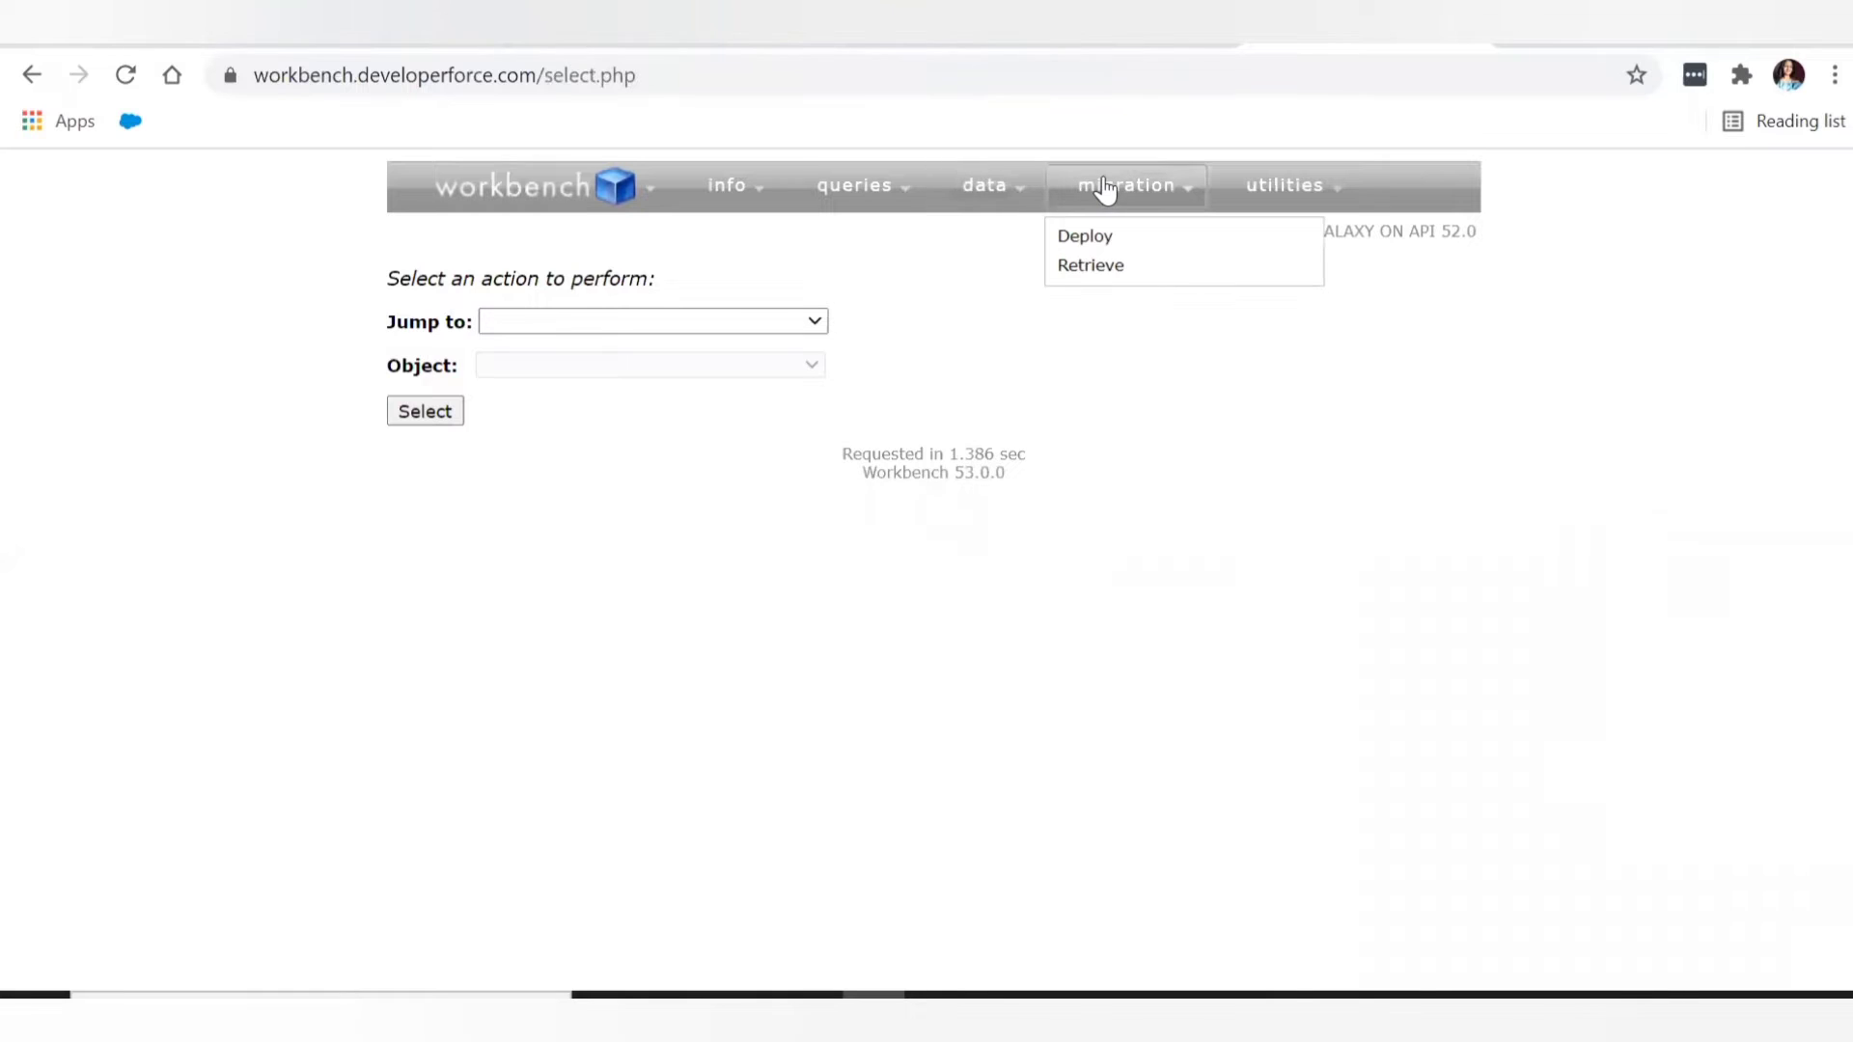
mouse_move(1274, 193)
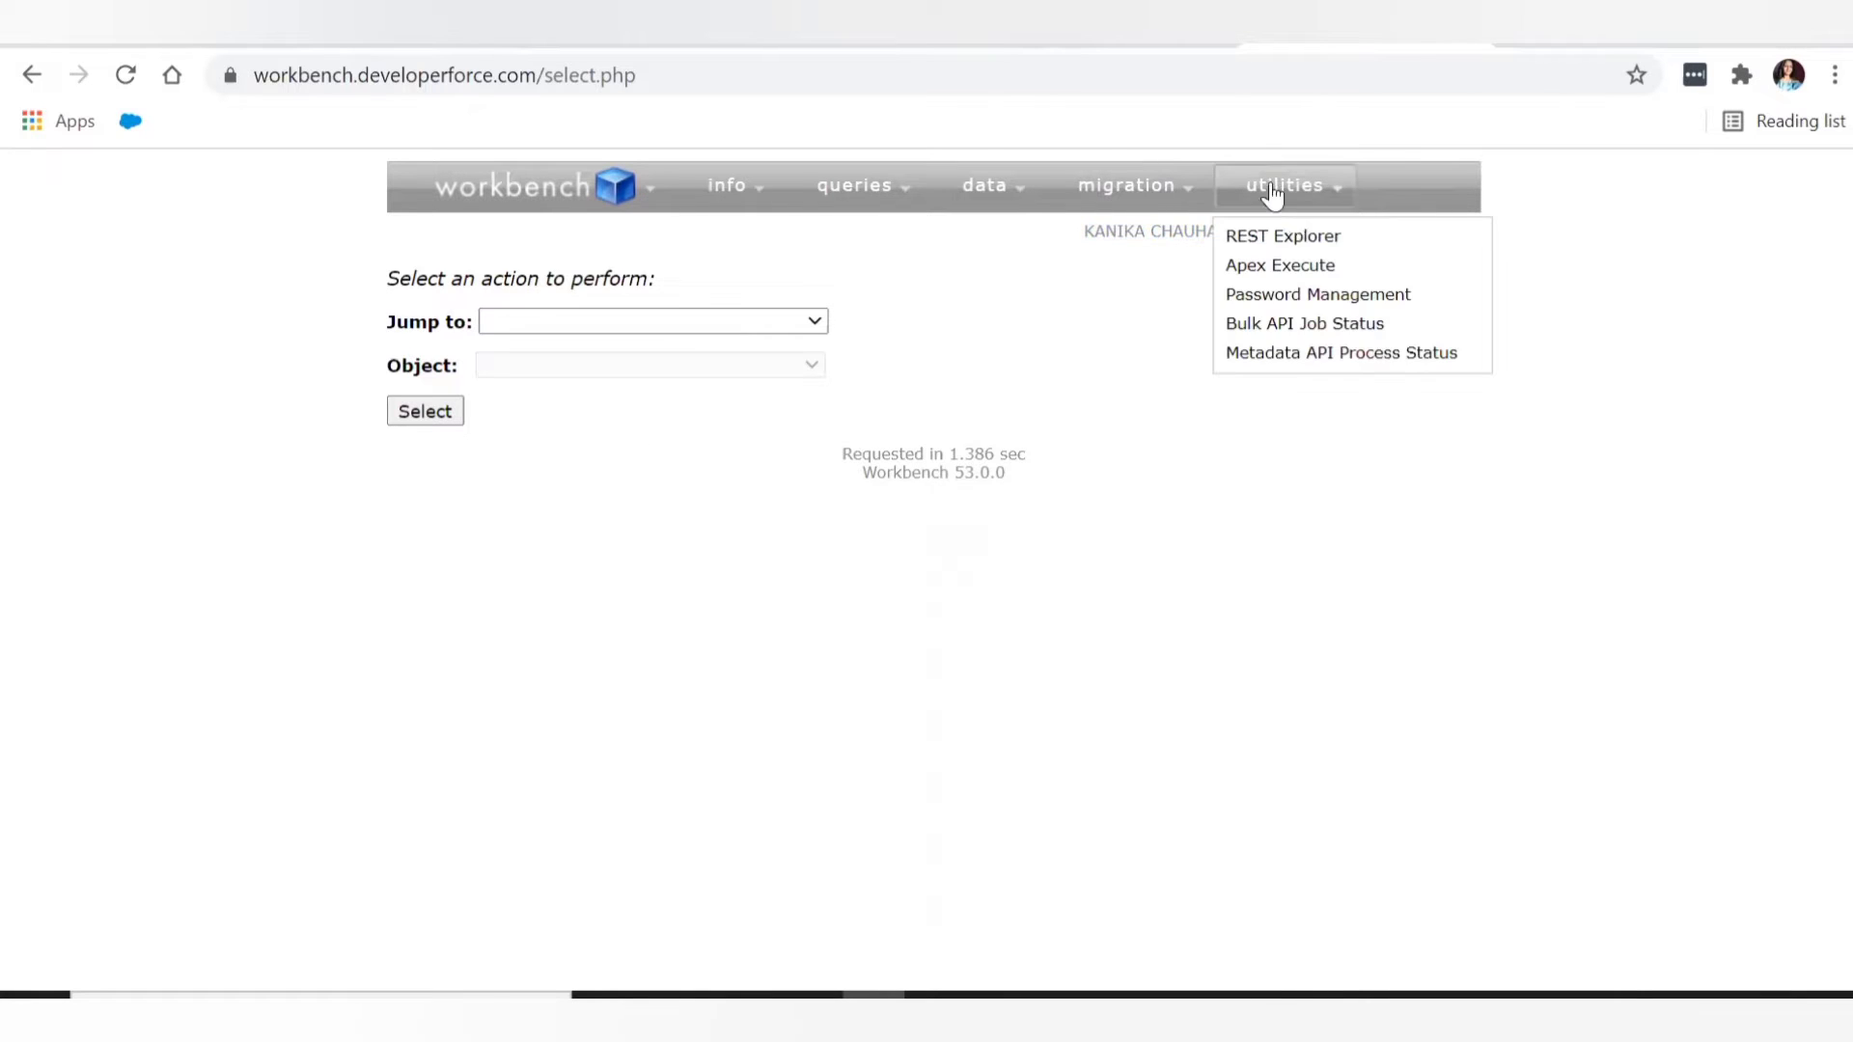
click(1286, 238)
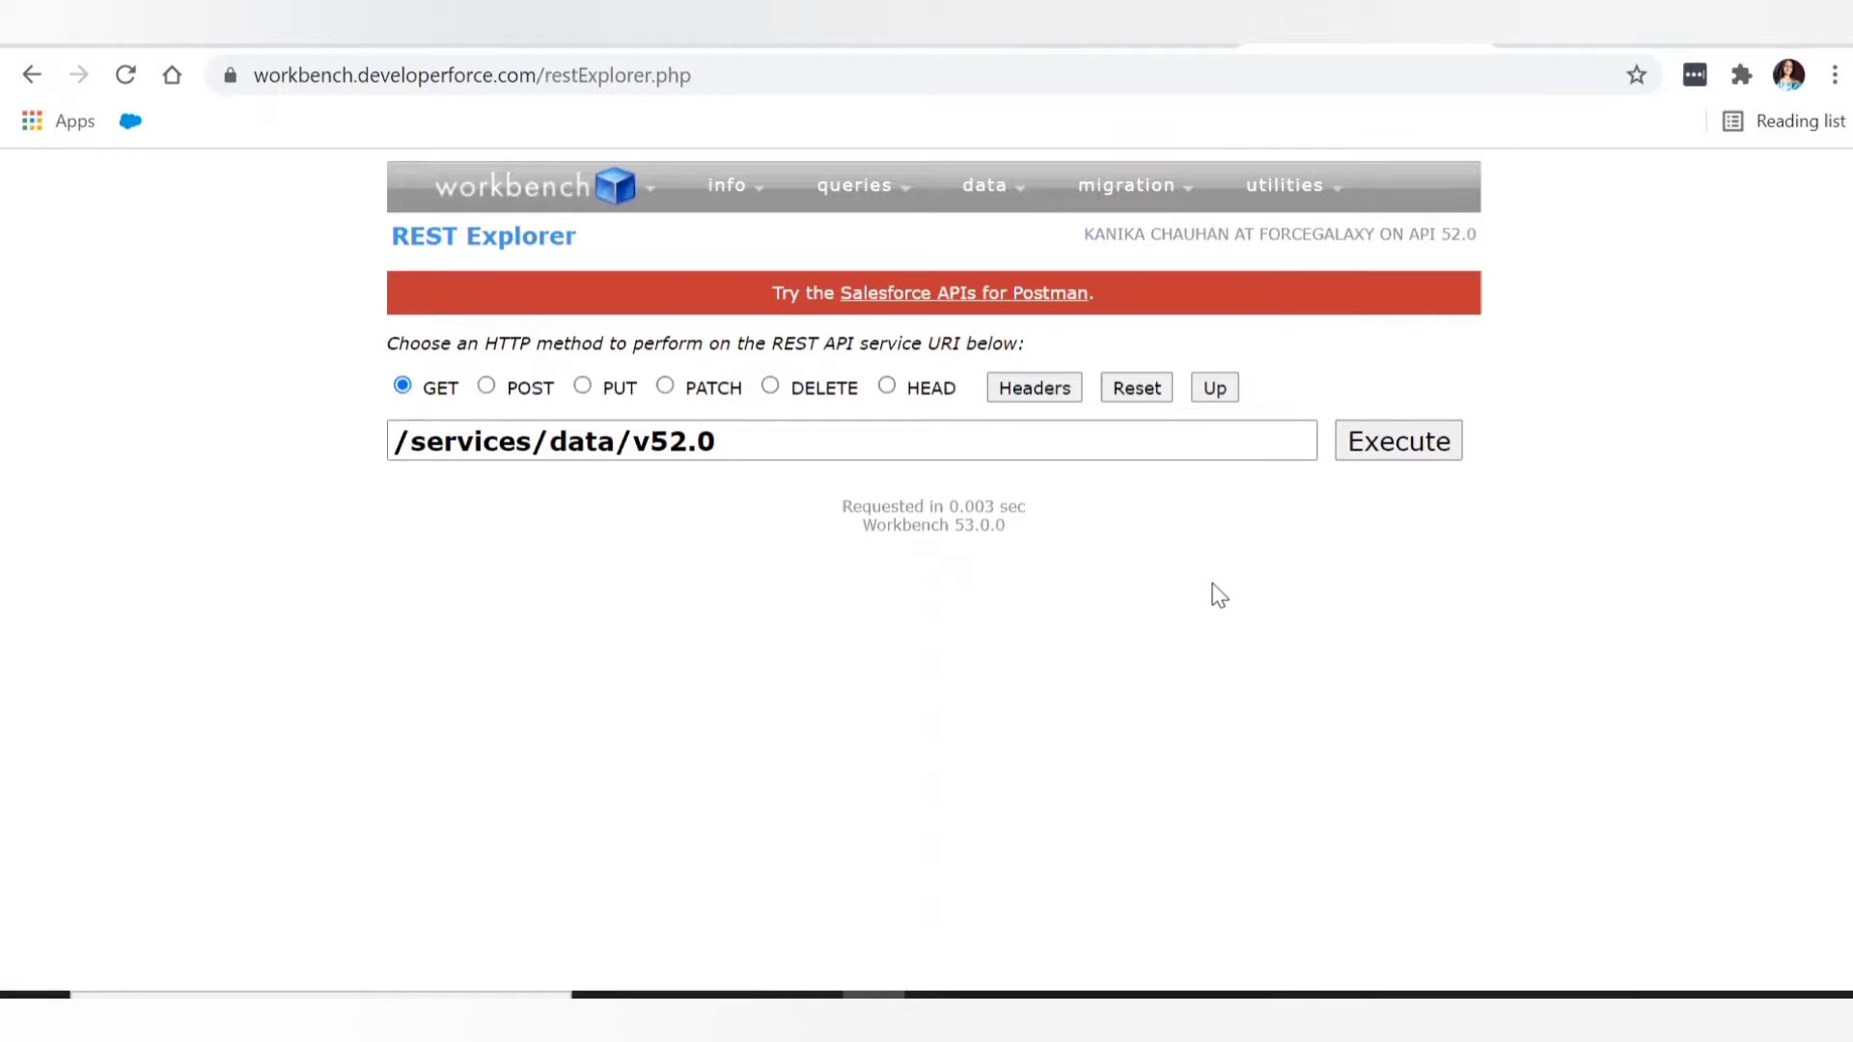
Review the HTTP methods by selecting POST, PUT, PATCH, DELETE and HEAD in turn, and look at the POST request body area
drag(375, 400, 959, 406)
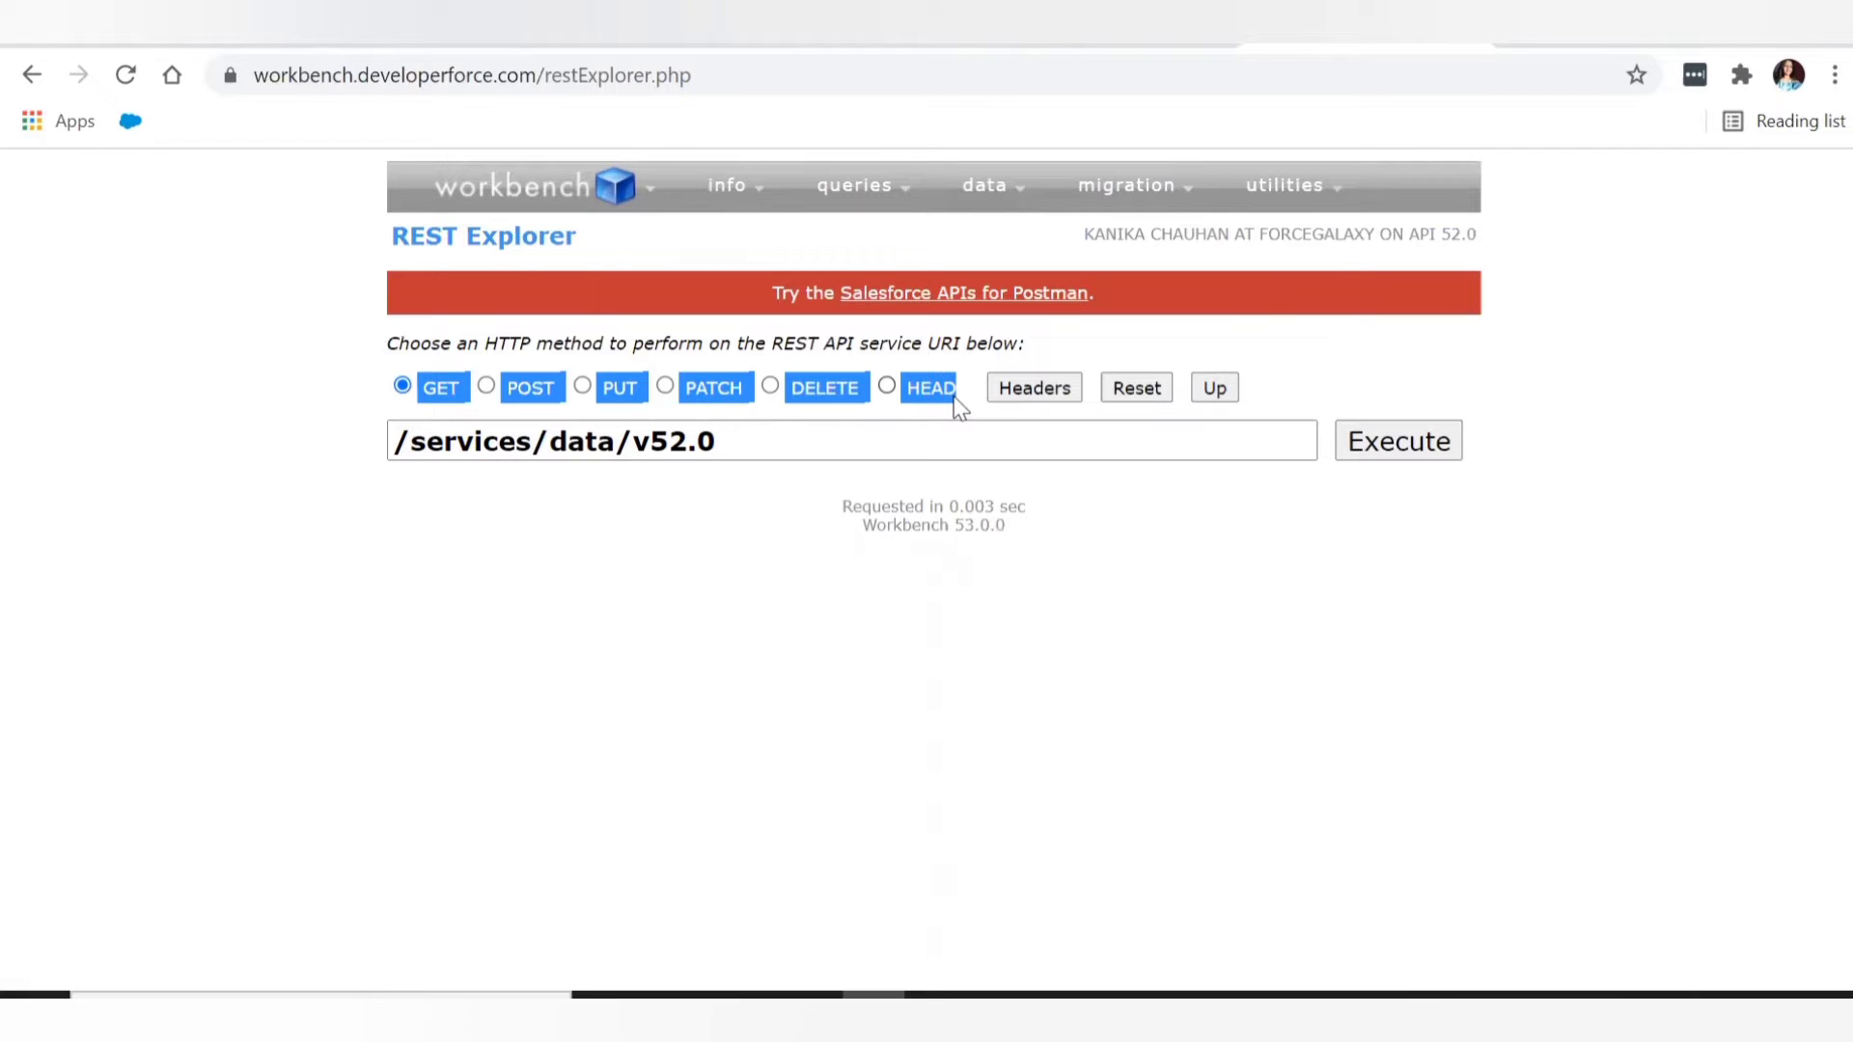
click(390, 509)
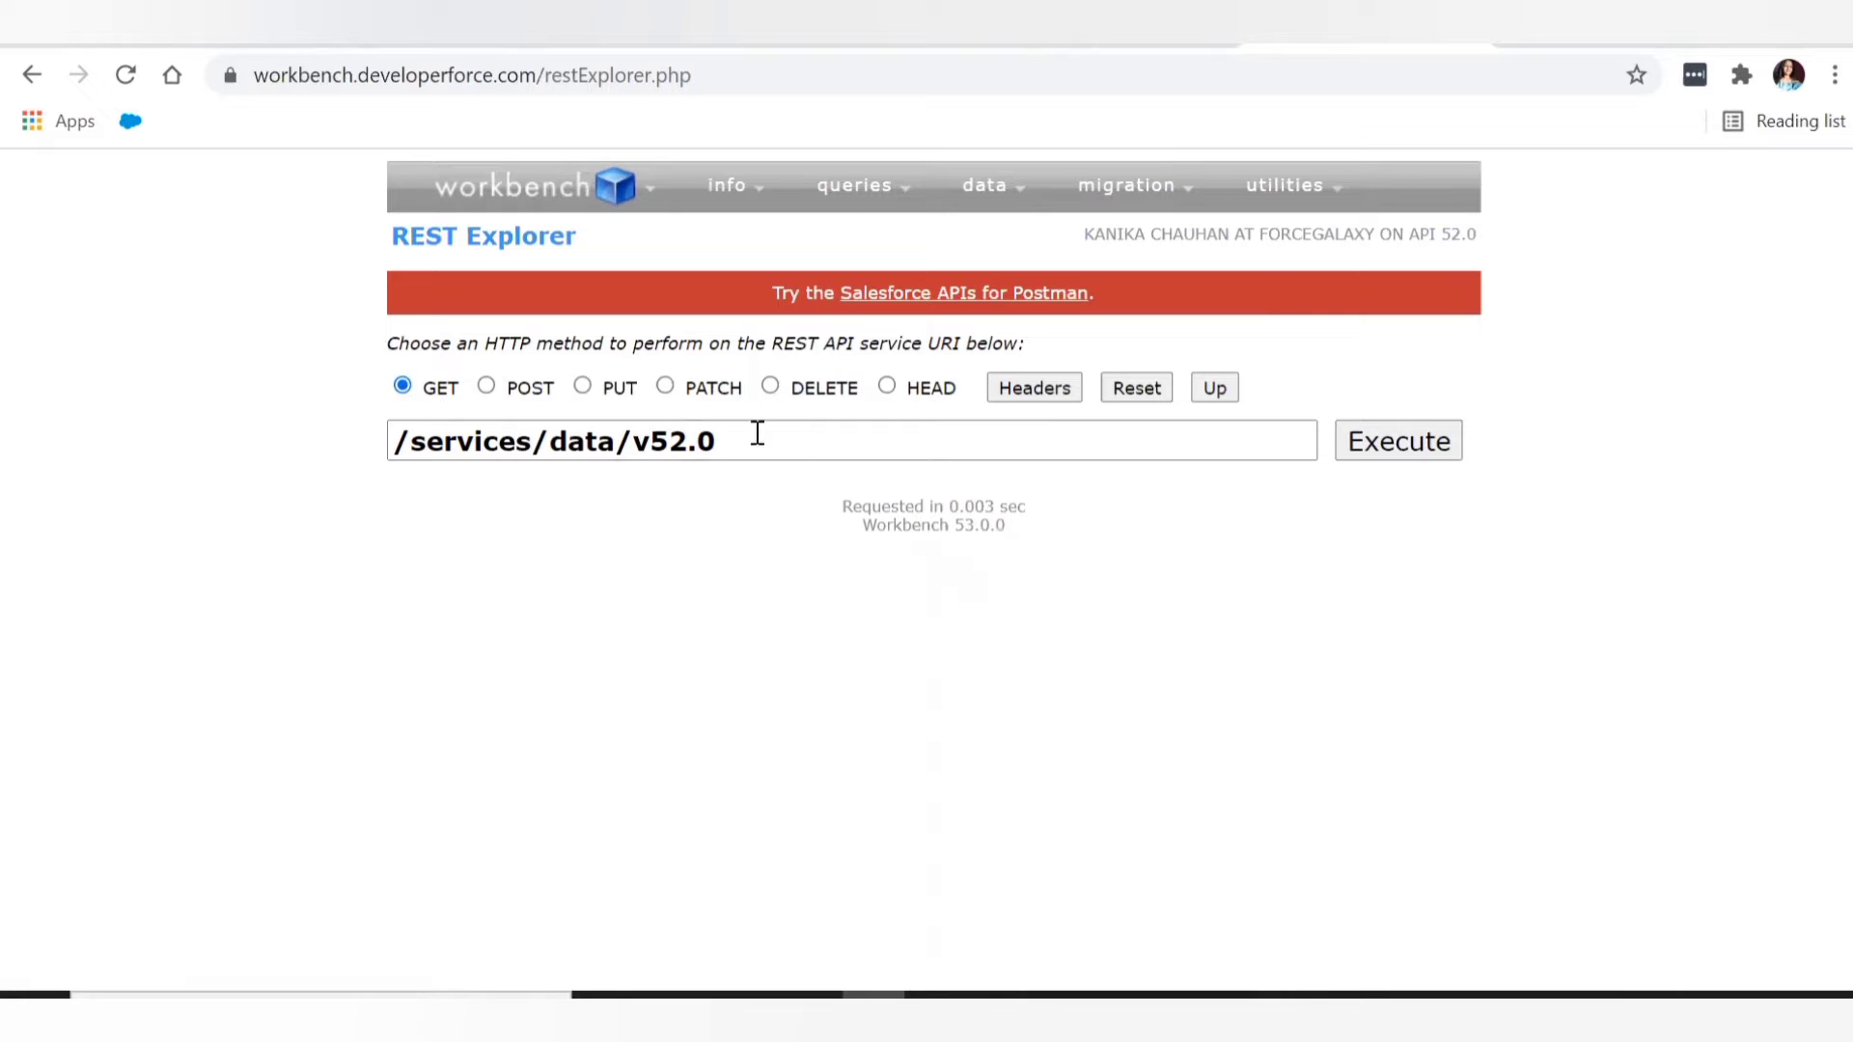
click(490, 388)
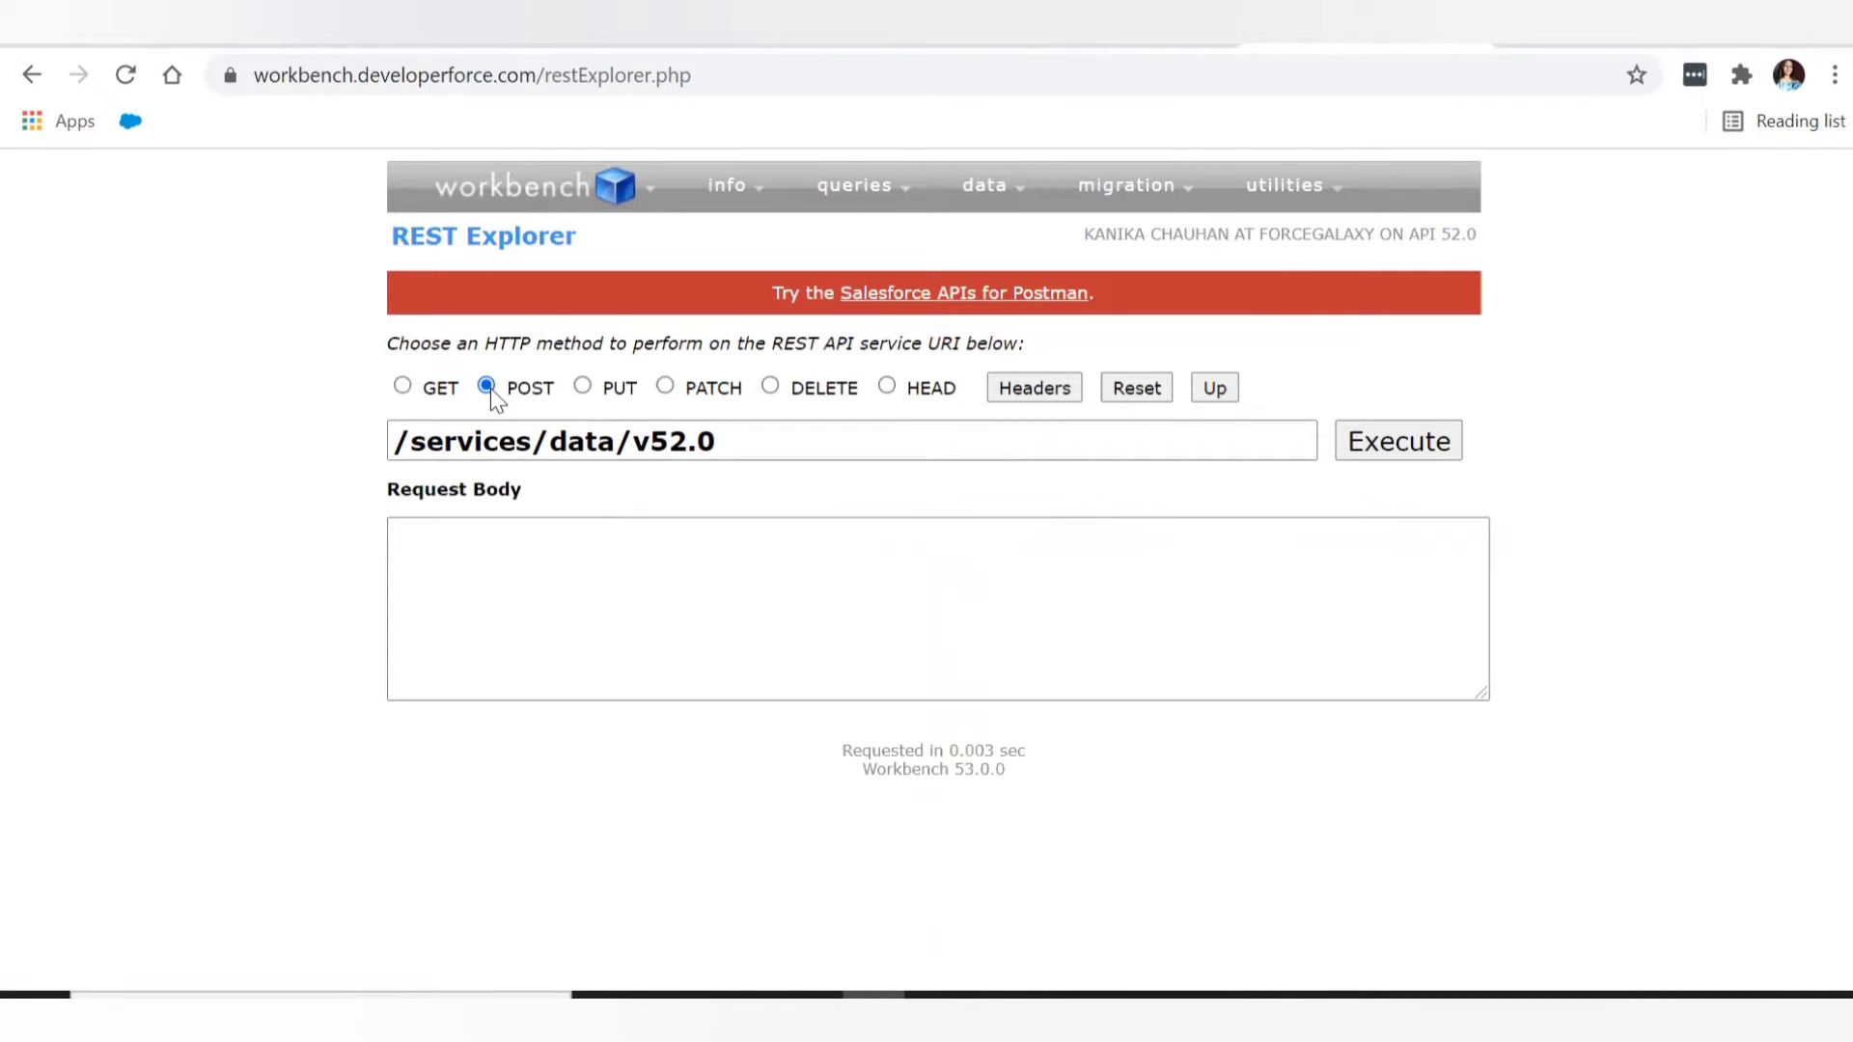
triple_click(476, 497)
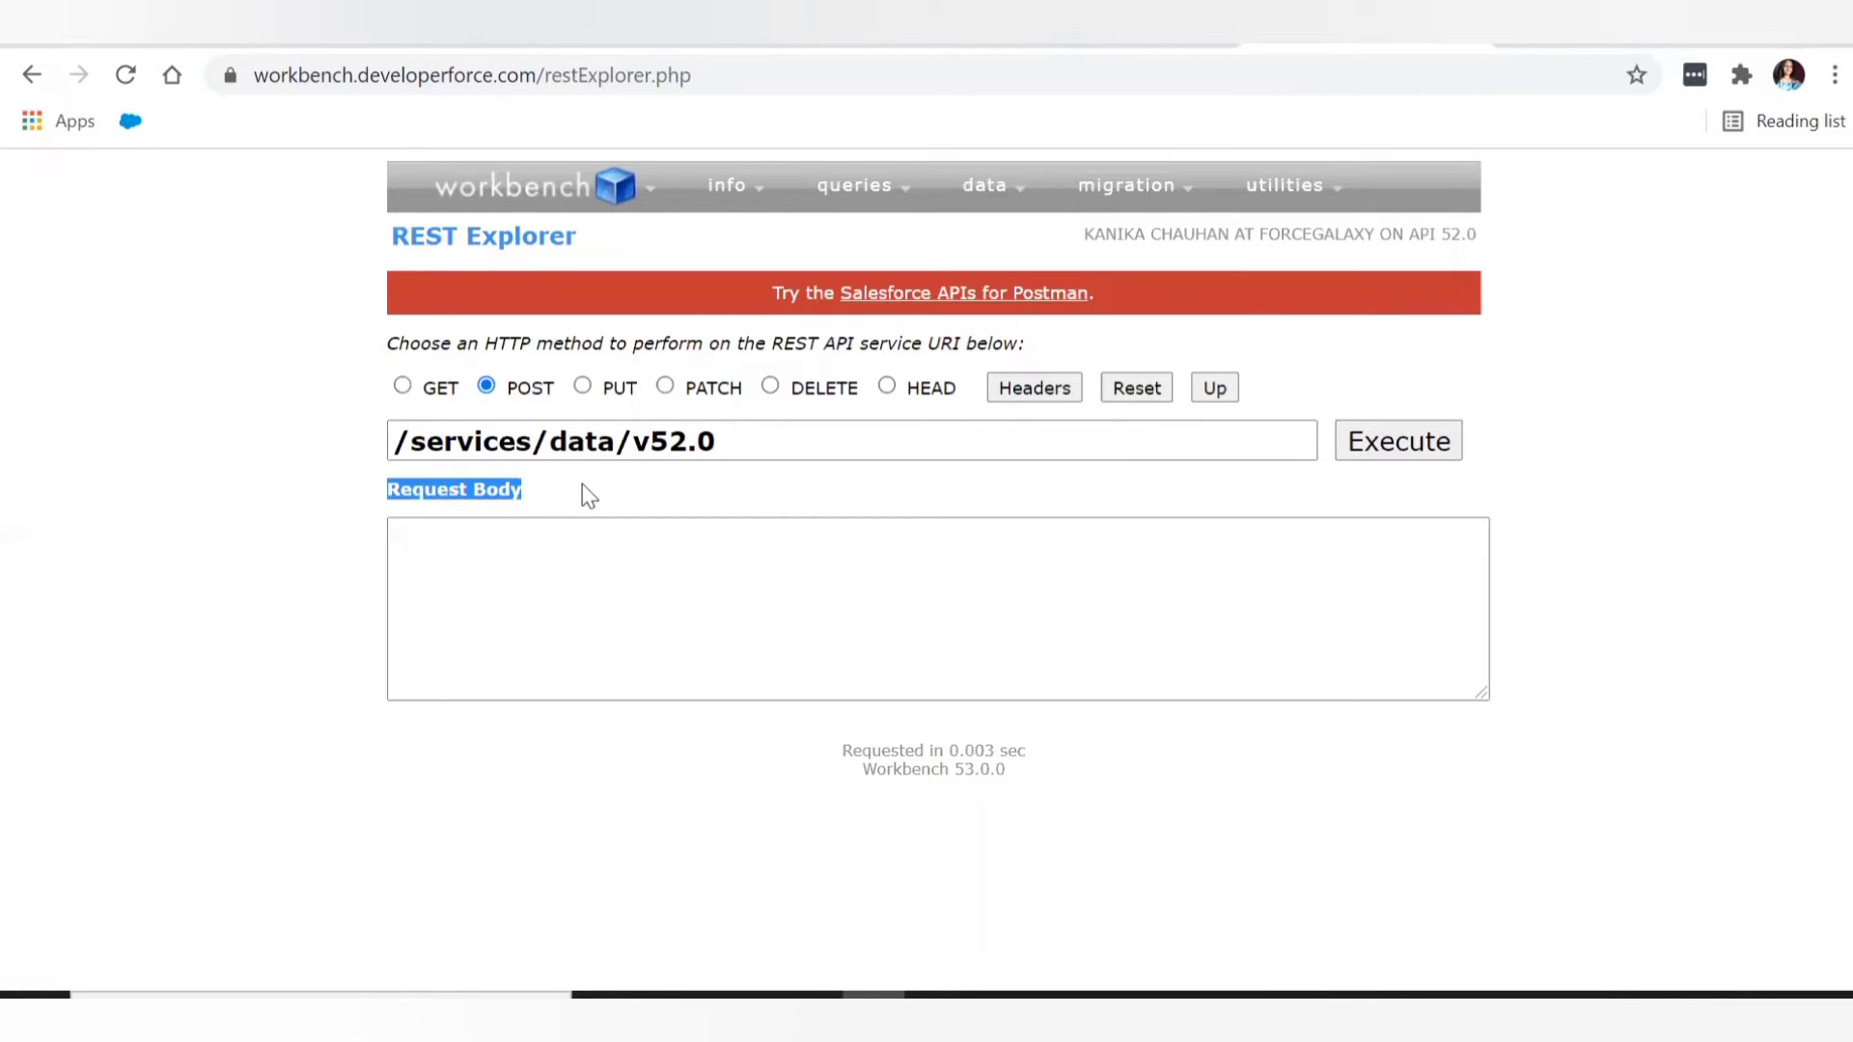
click(583, 387)
click(666, 387)
click(770, 387)
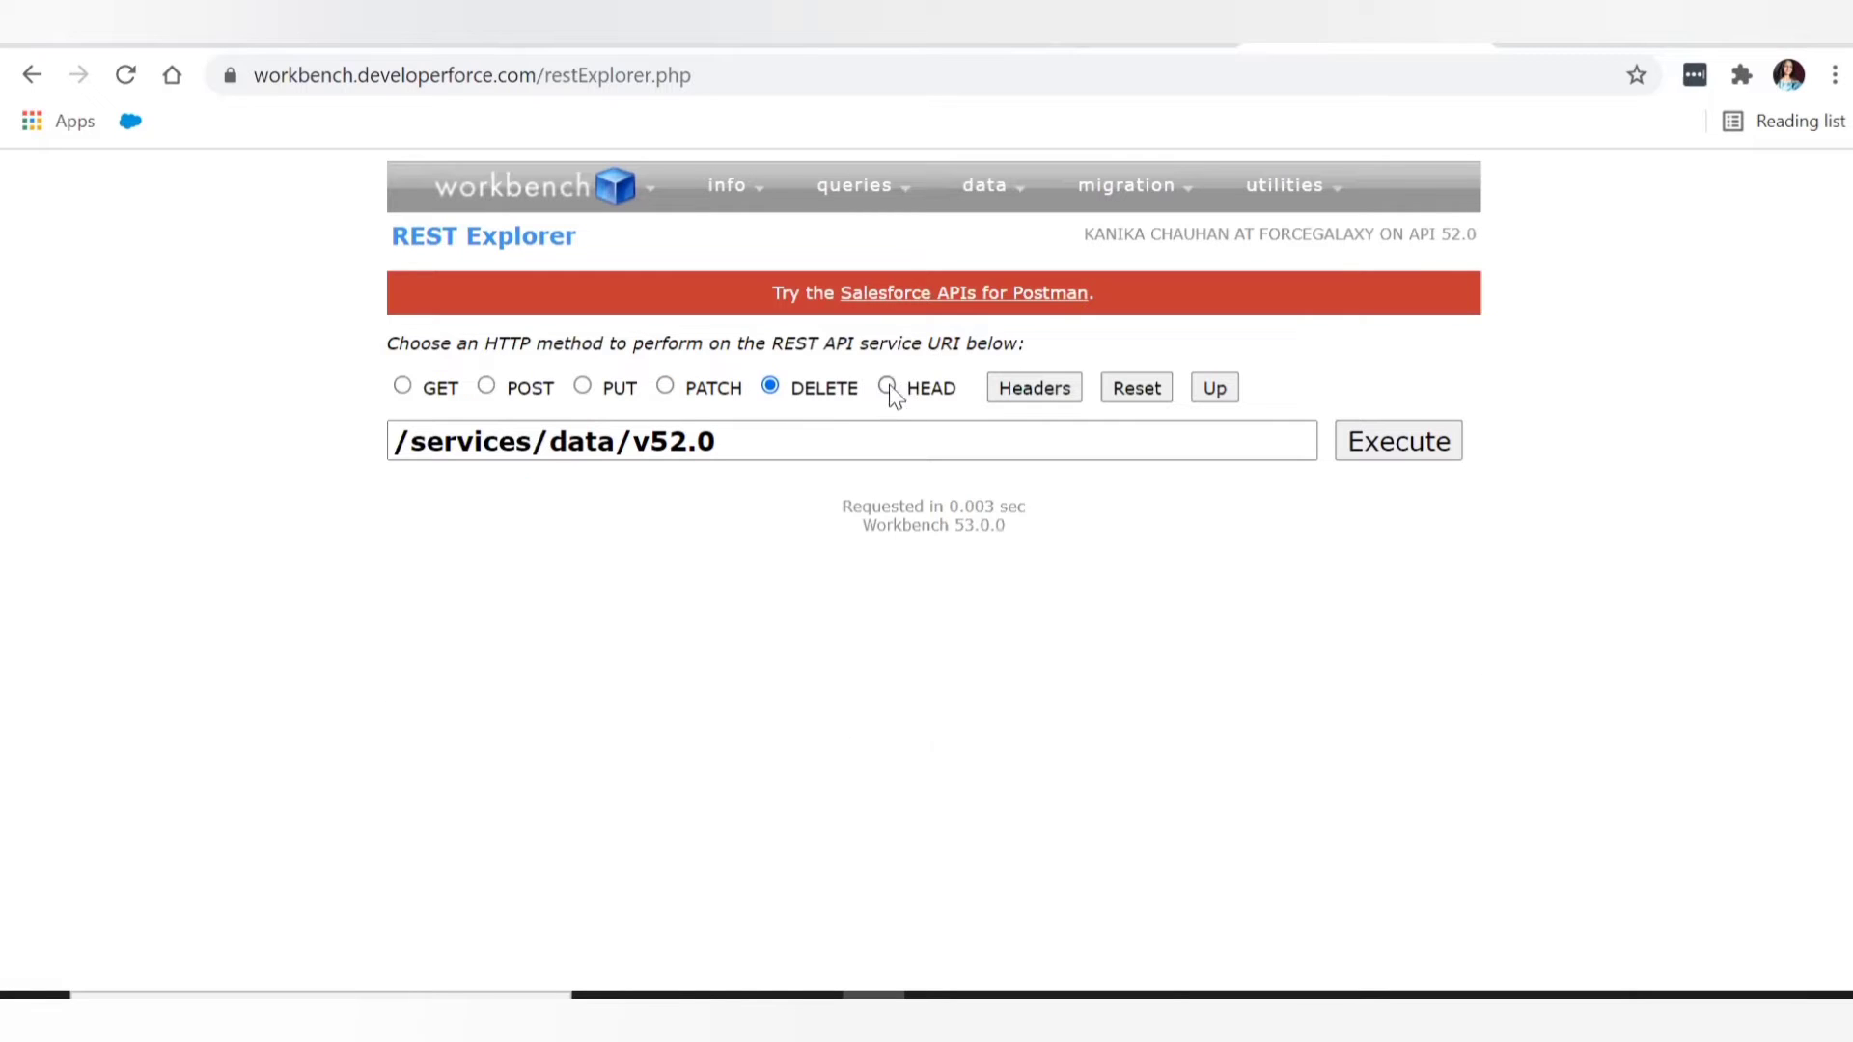
click(885, 387)
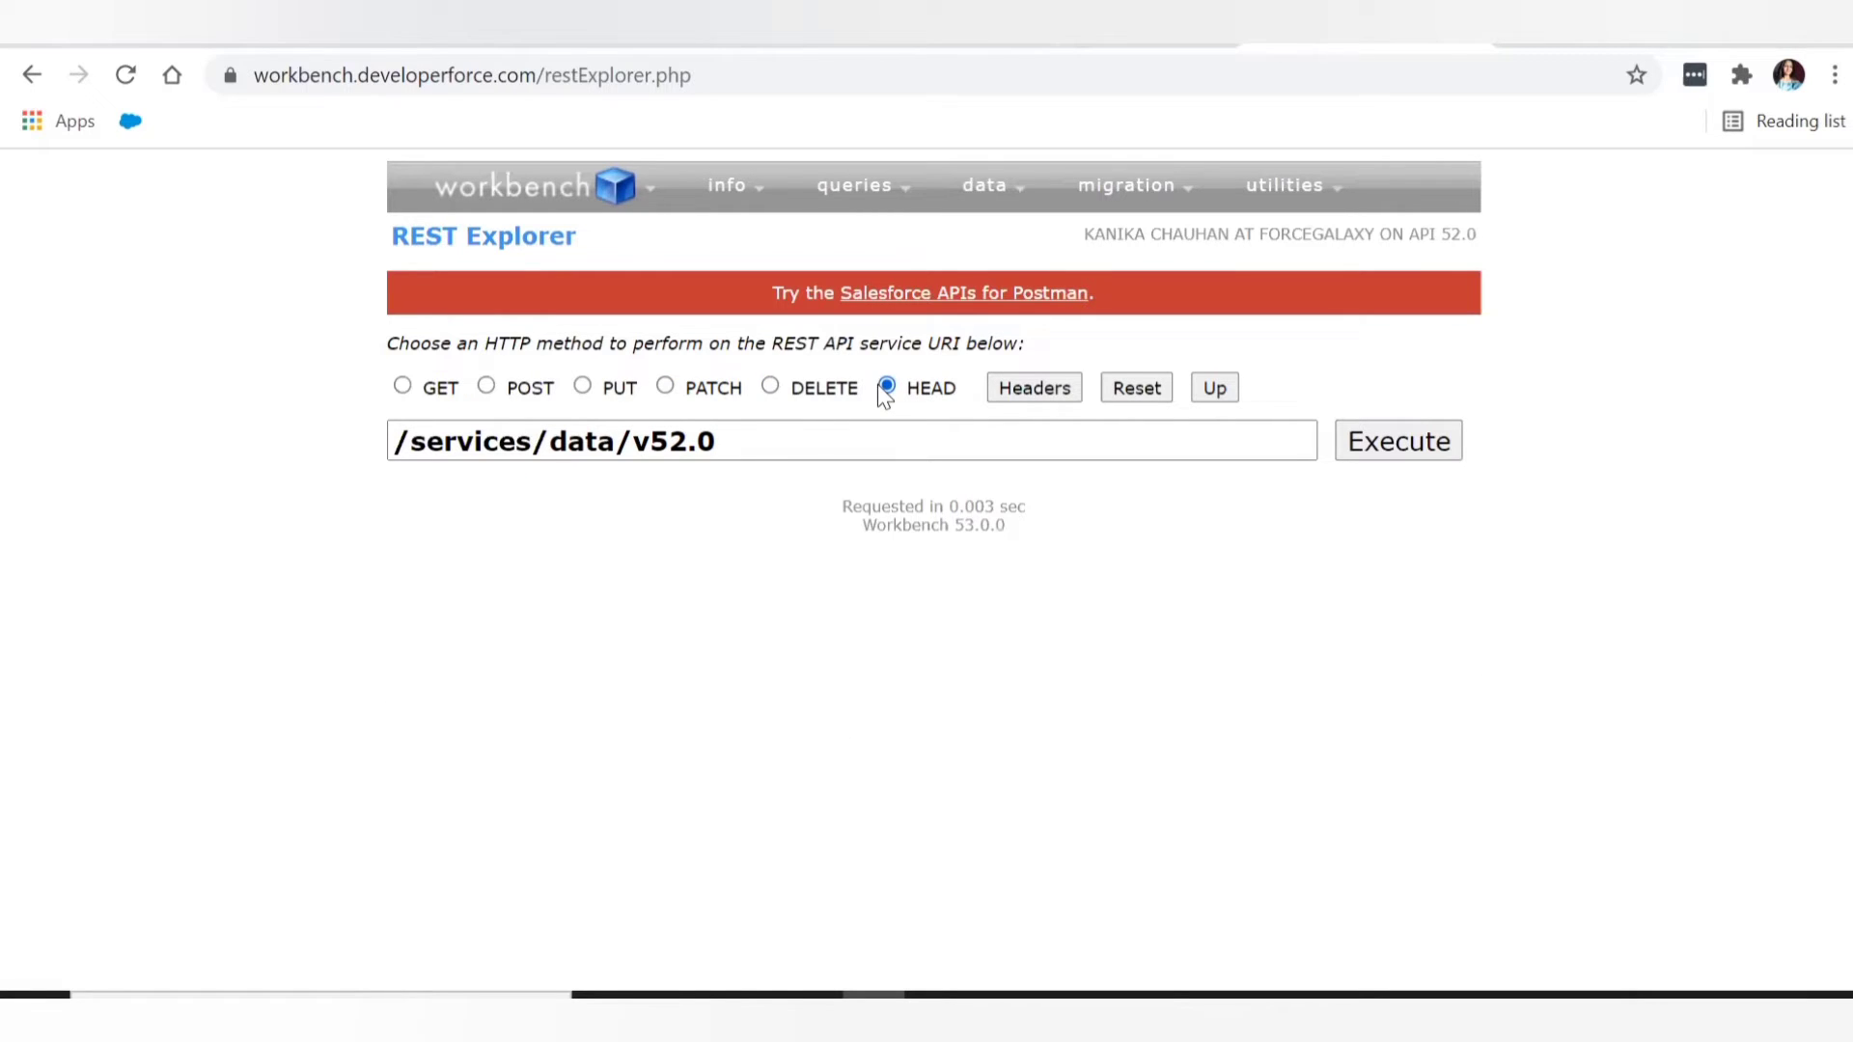
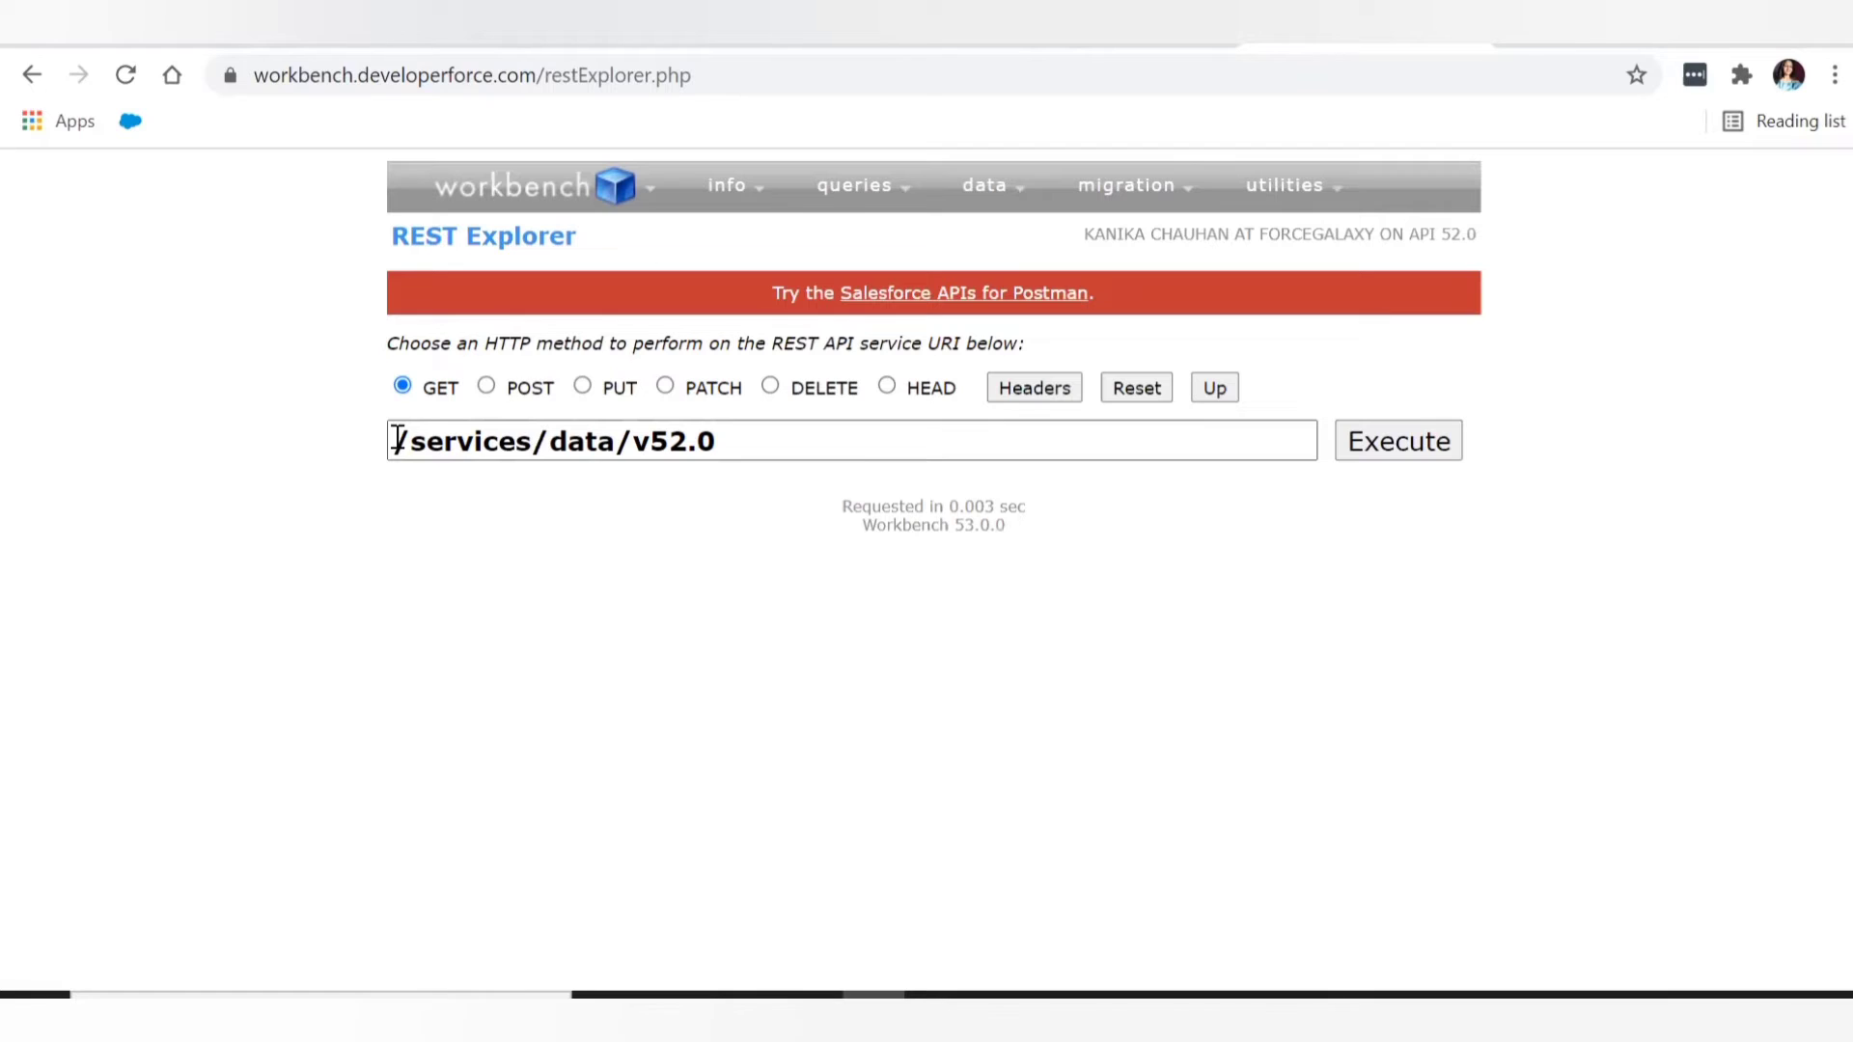
Execute a GET request on /services/data/v52.0/query?q=SELECT+id,name+from+Account+LIMIT+10
drag(398, 440, 649, 438)
click(888, 449)
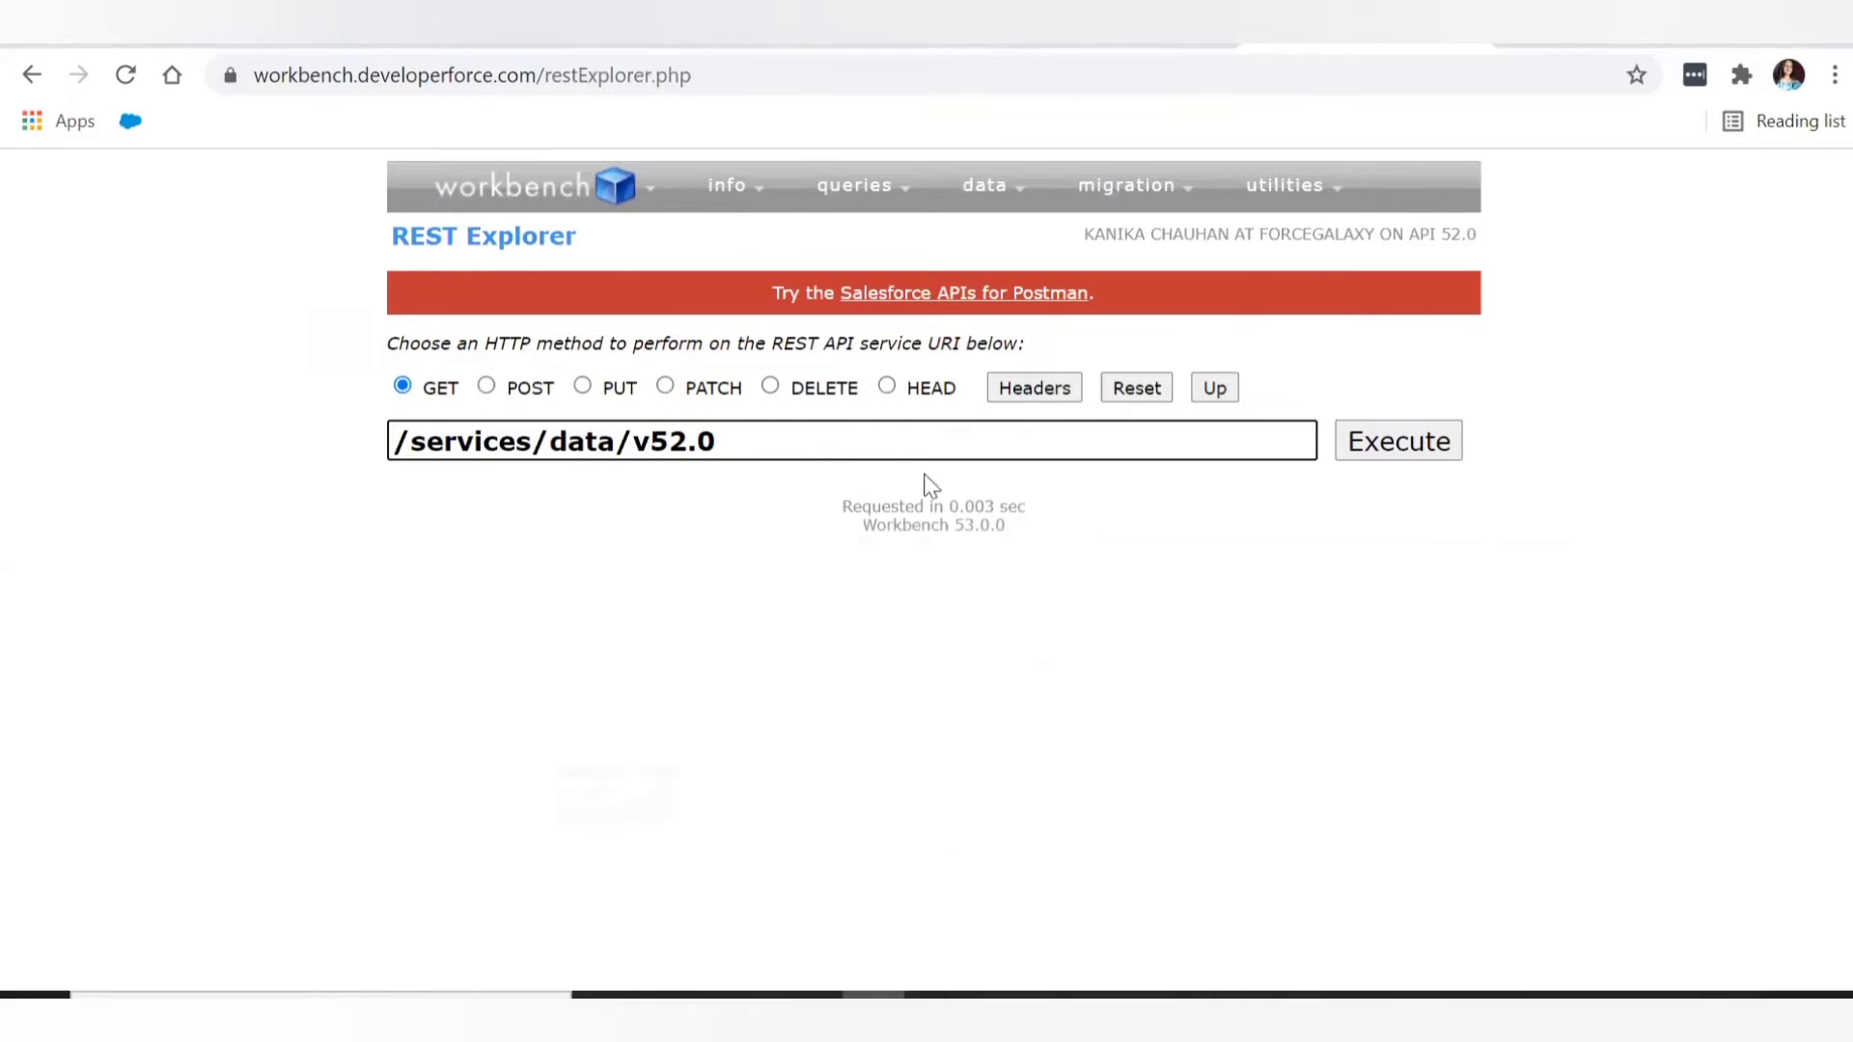
text(query?q=SELECT+id,name+from+Account+LIMIT+10)
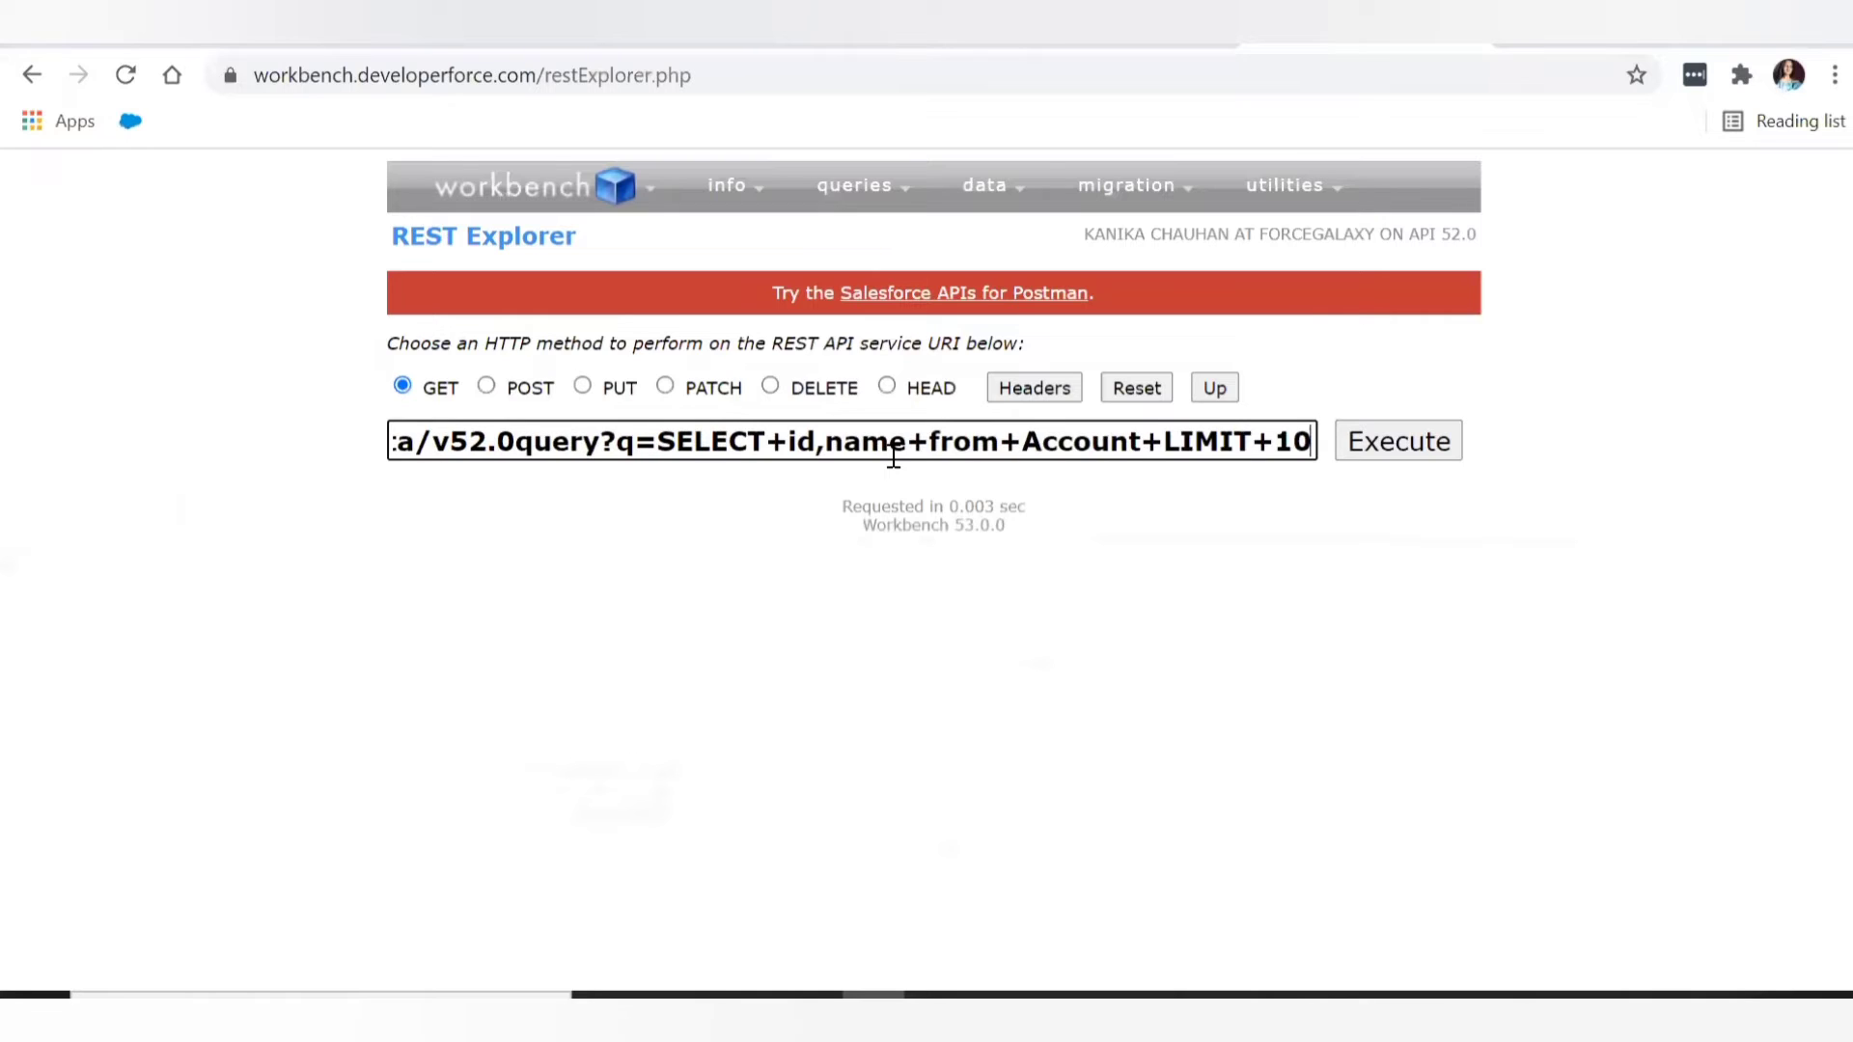
click(515, 443)
text(/)
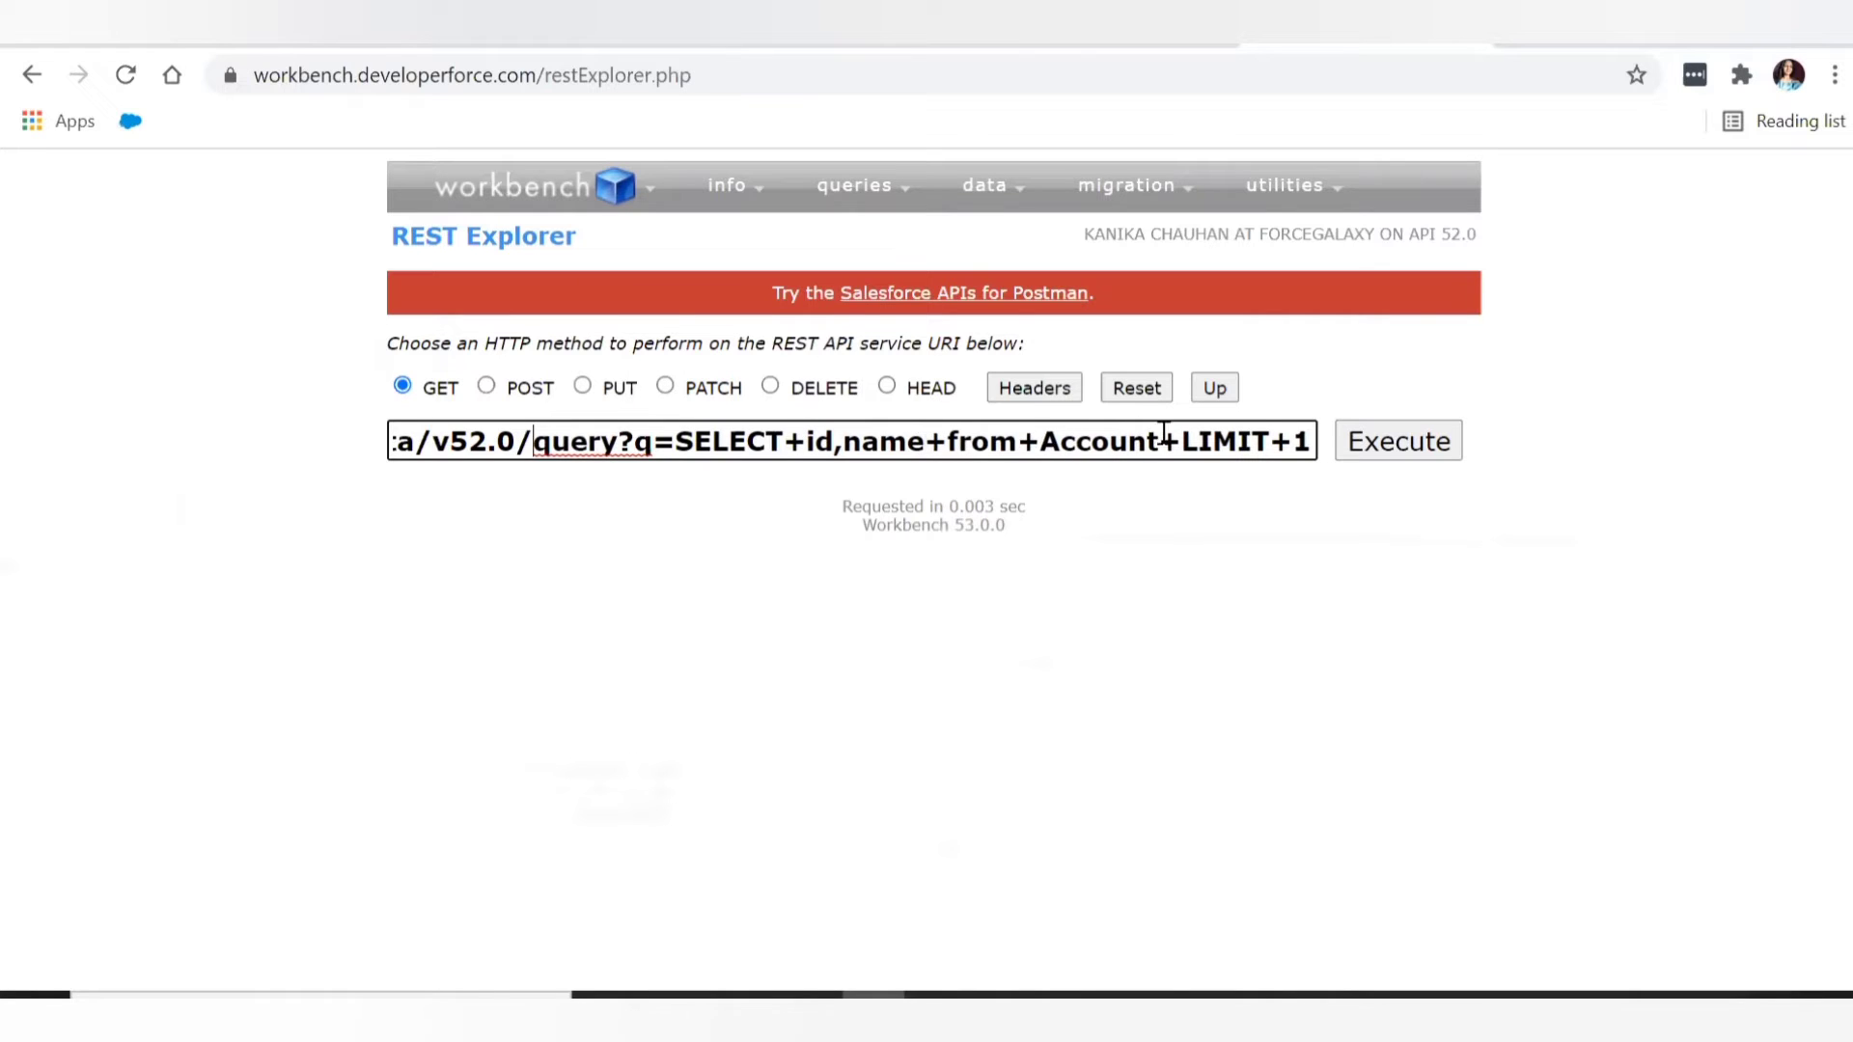
click(1343, 445)
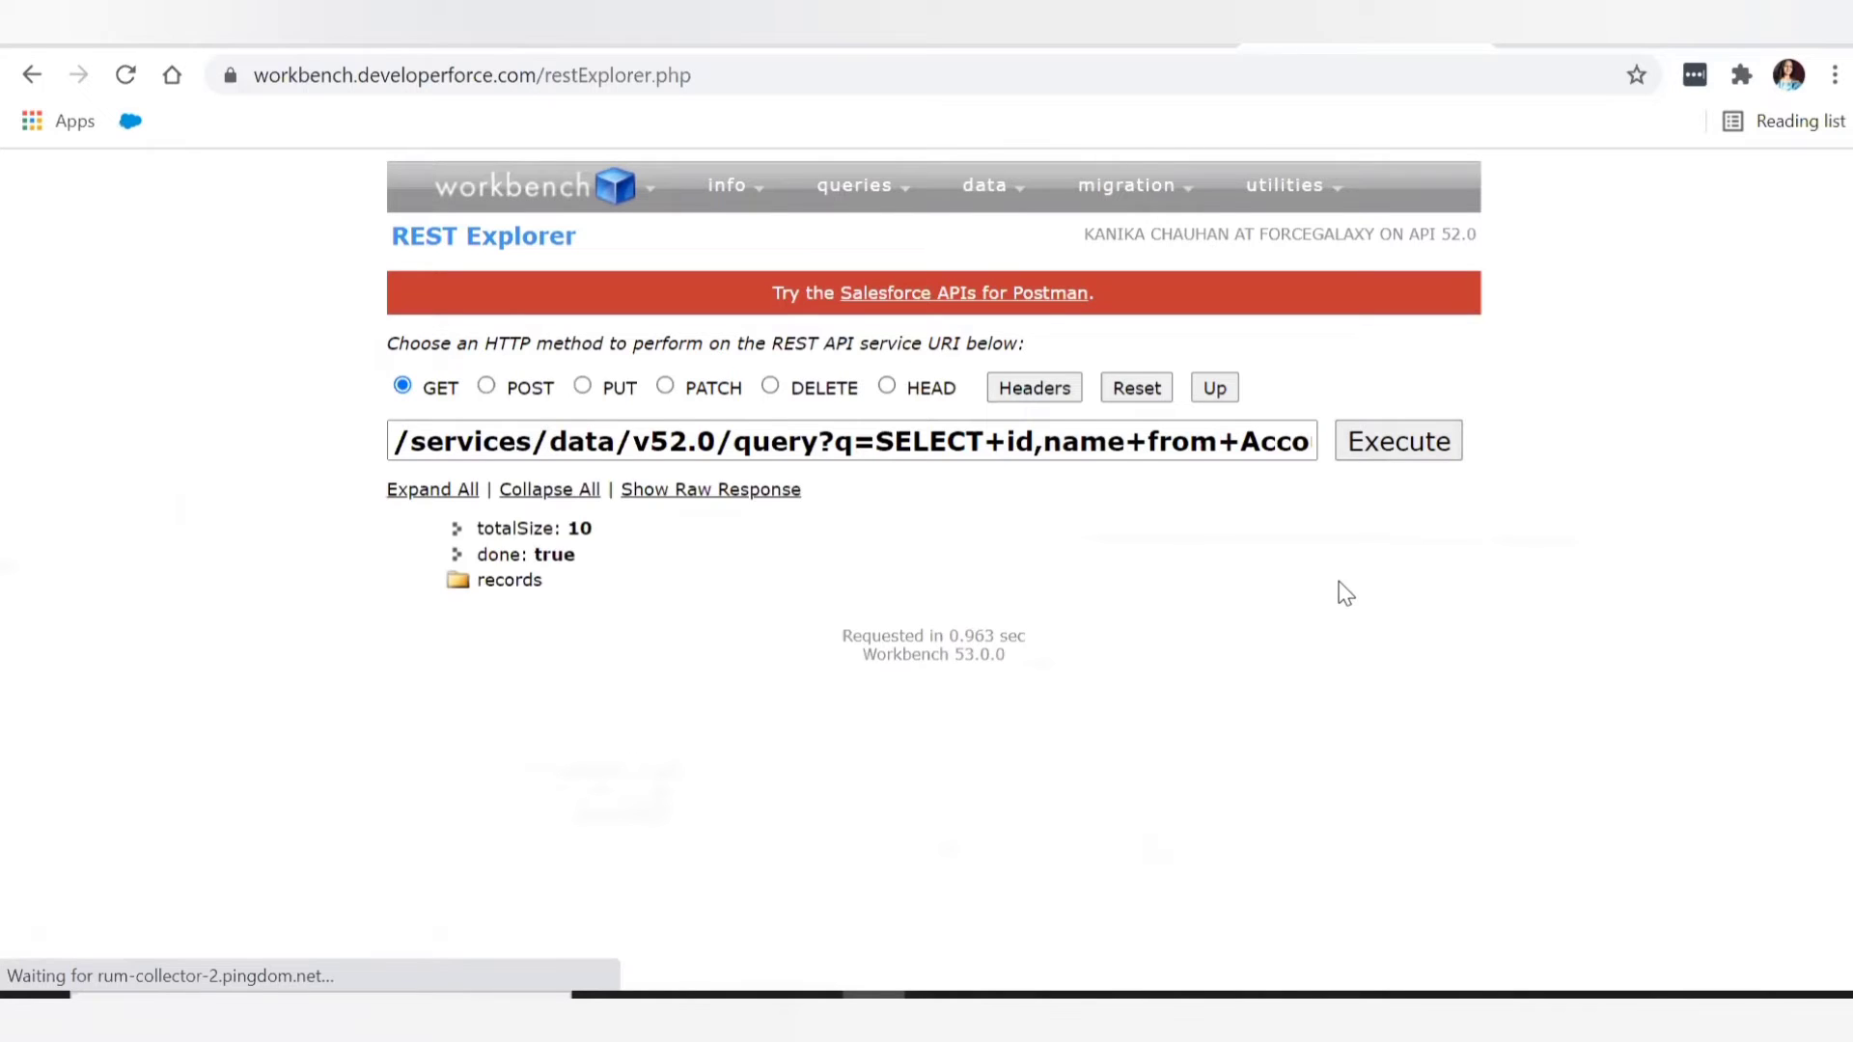
Examine the totalSize and done values of the query response, and expand and collapse its records folder
triple_click(660, 546)
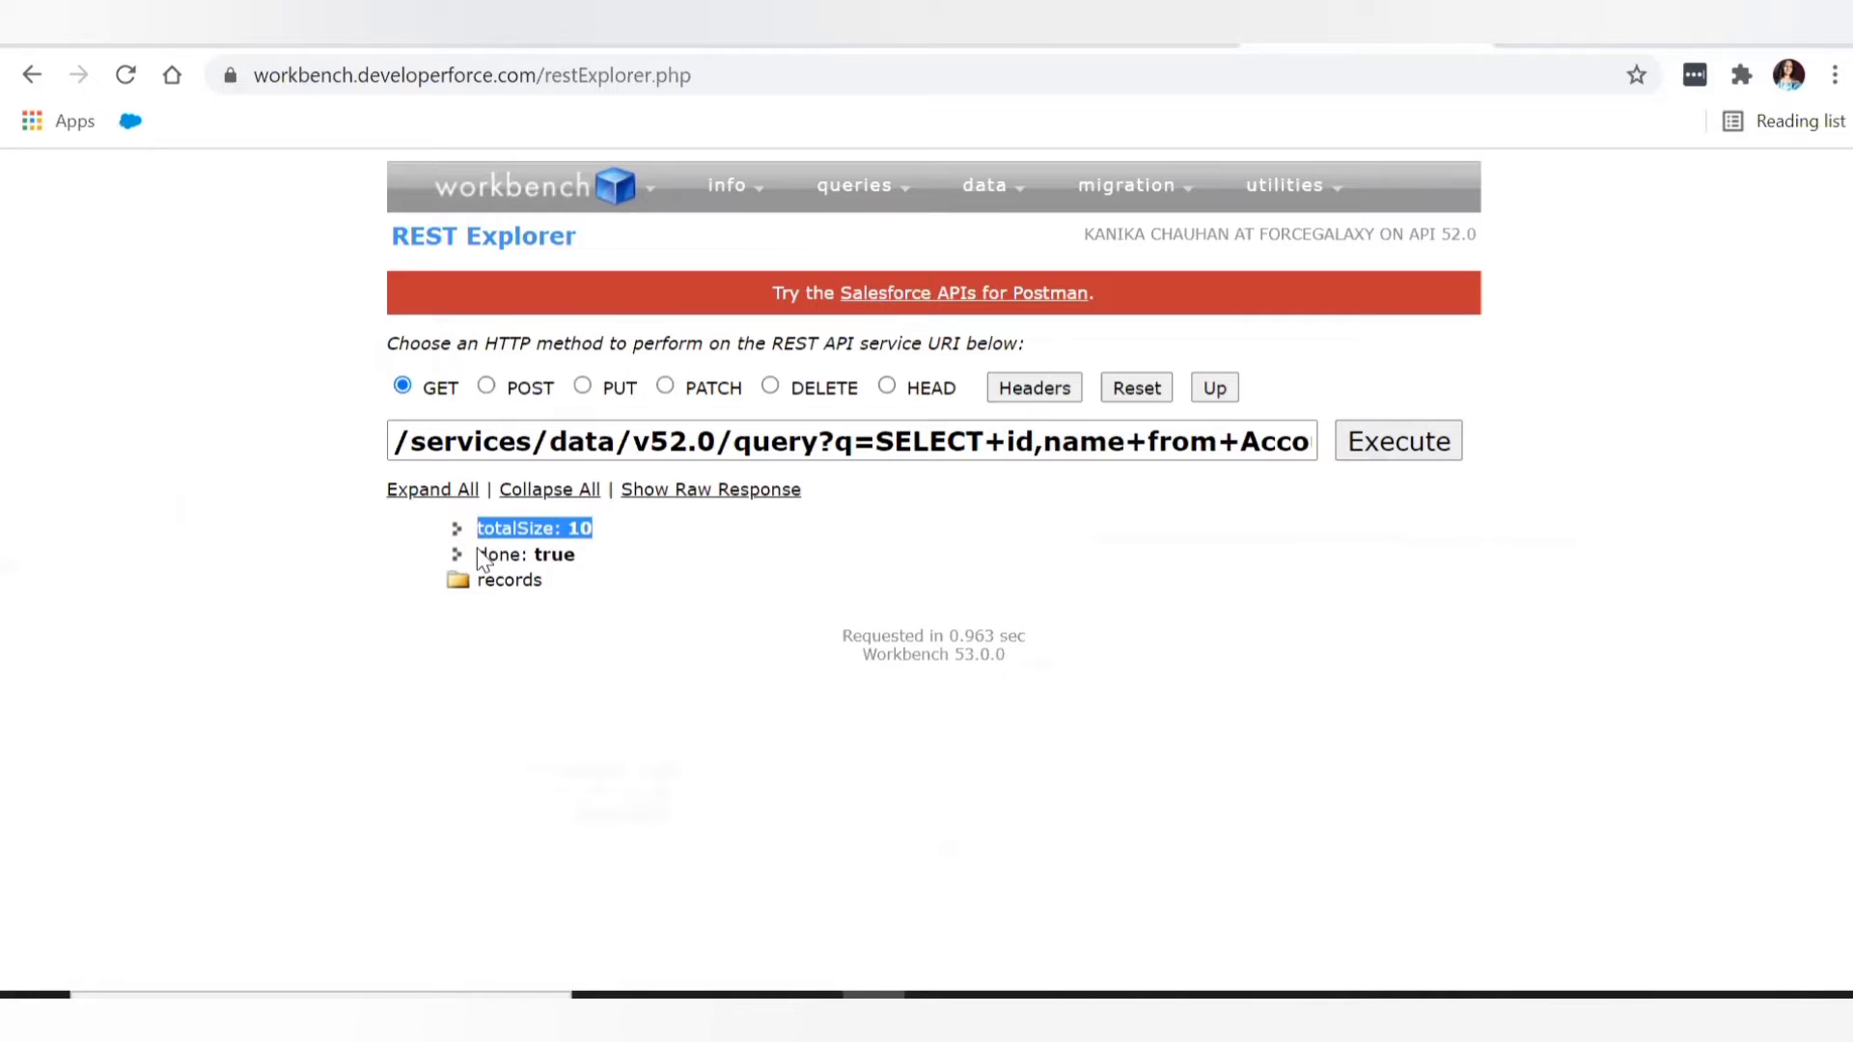
triple_click(627, 564)
click(629, 568)
click(462, 581)
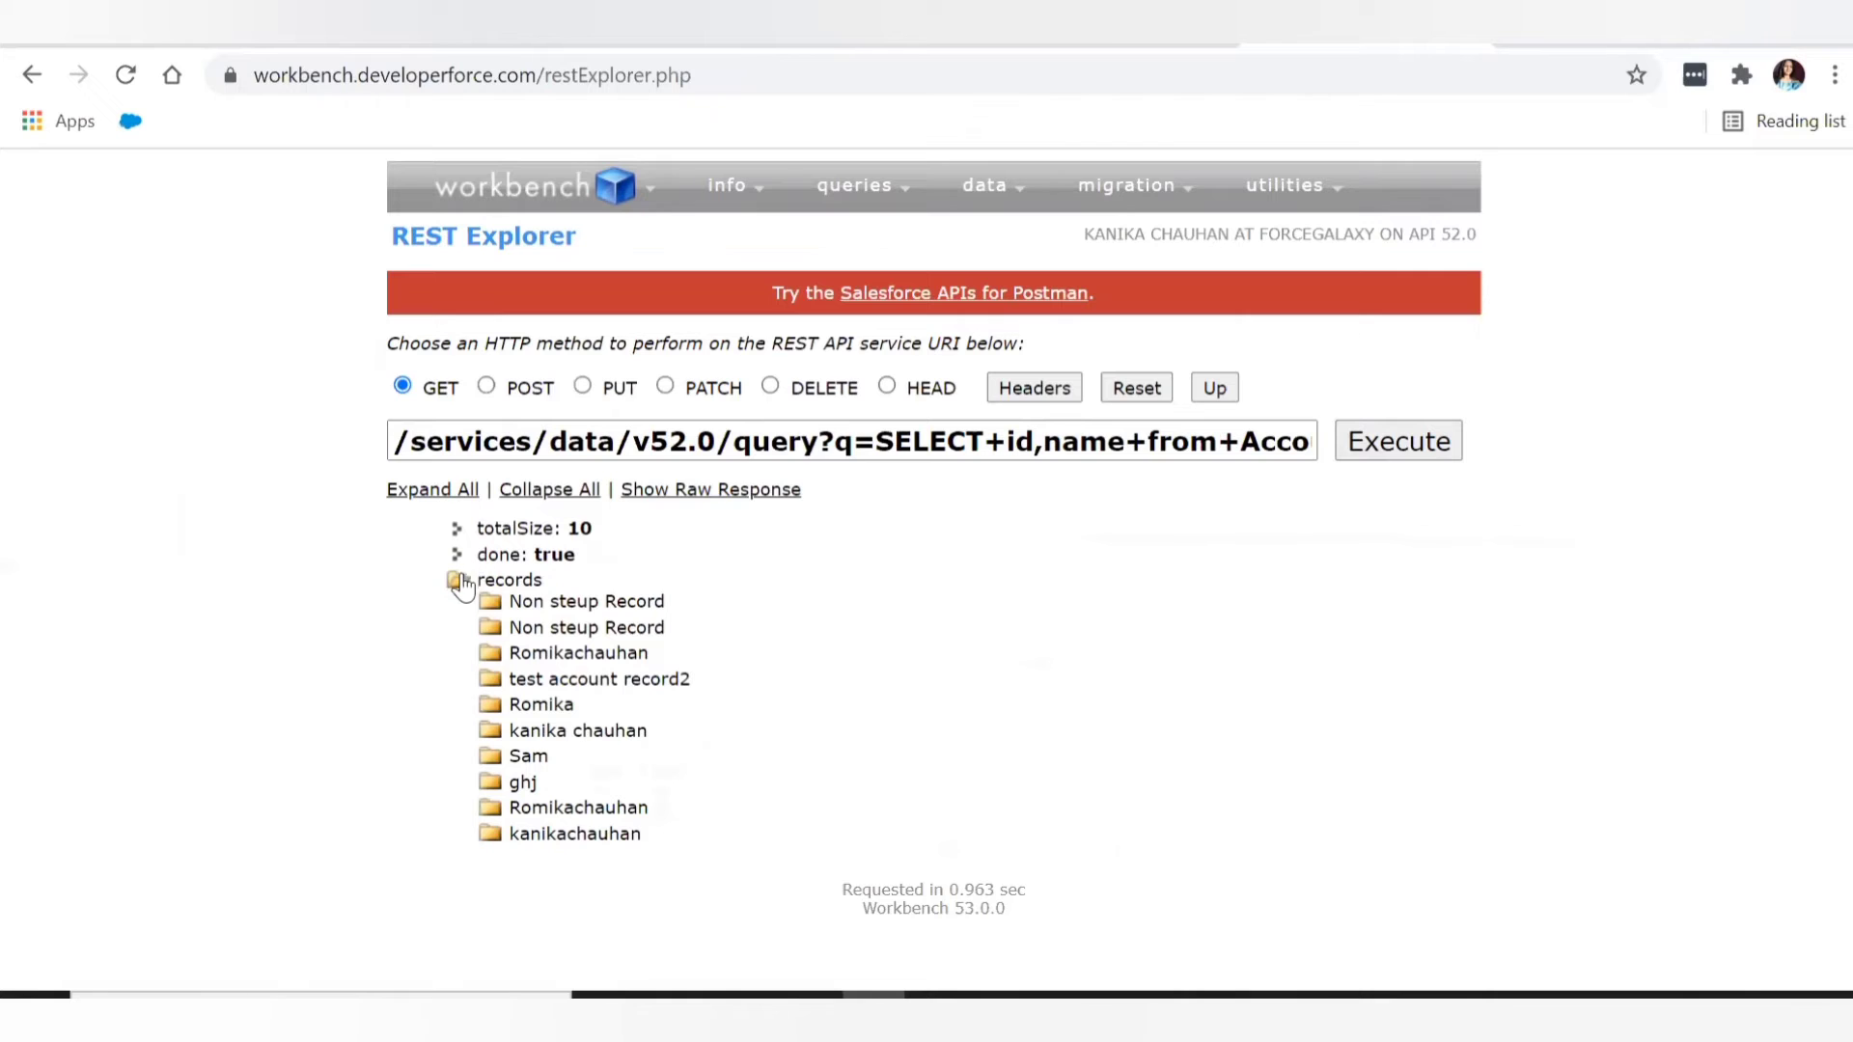
click(459, 581)
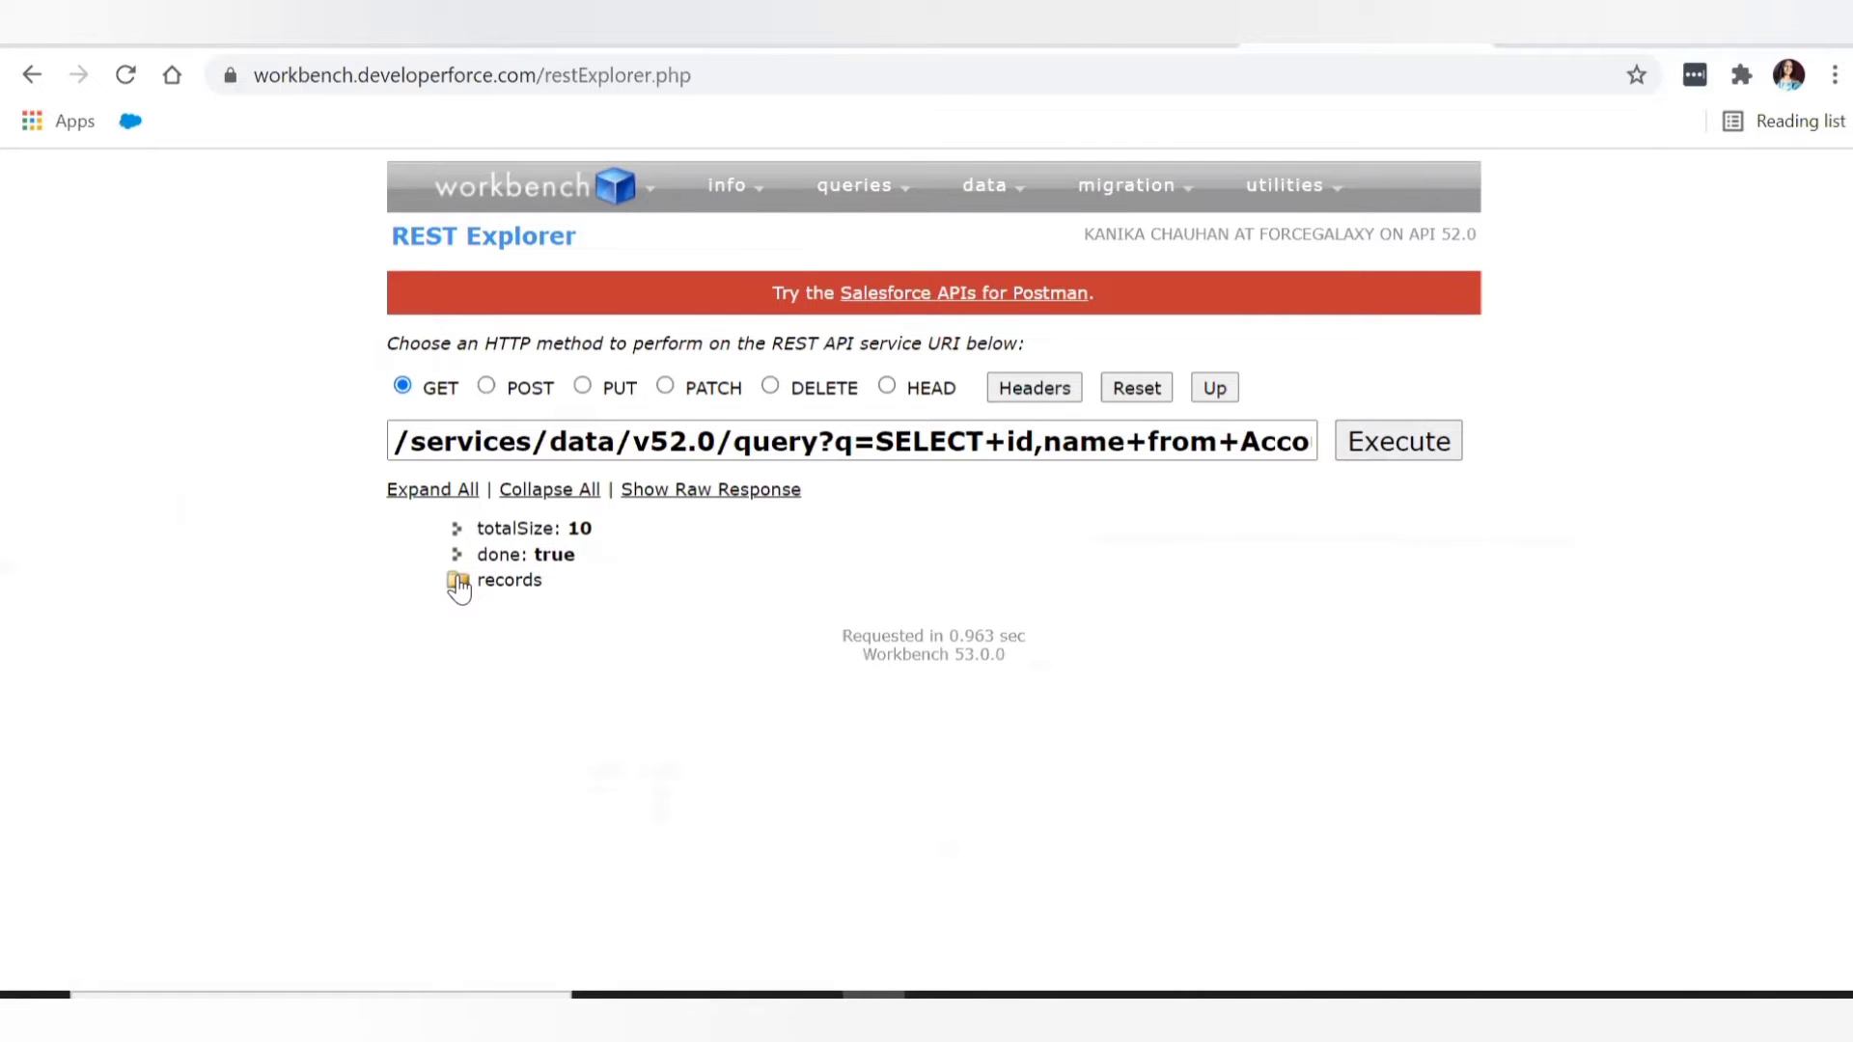
Show the raw response and examine its JSON body, including totalSize, done, records and each account's attributes, Id and Name
click(679, 491)
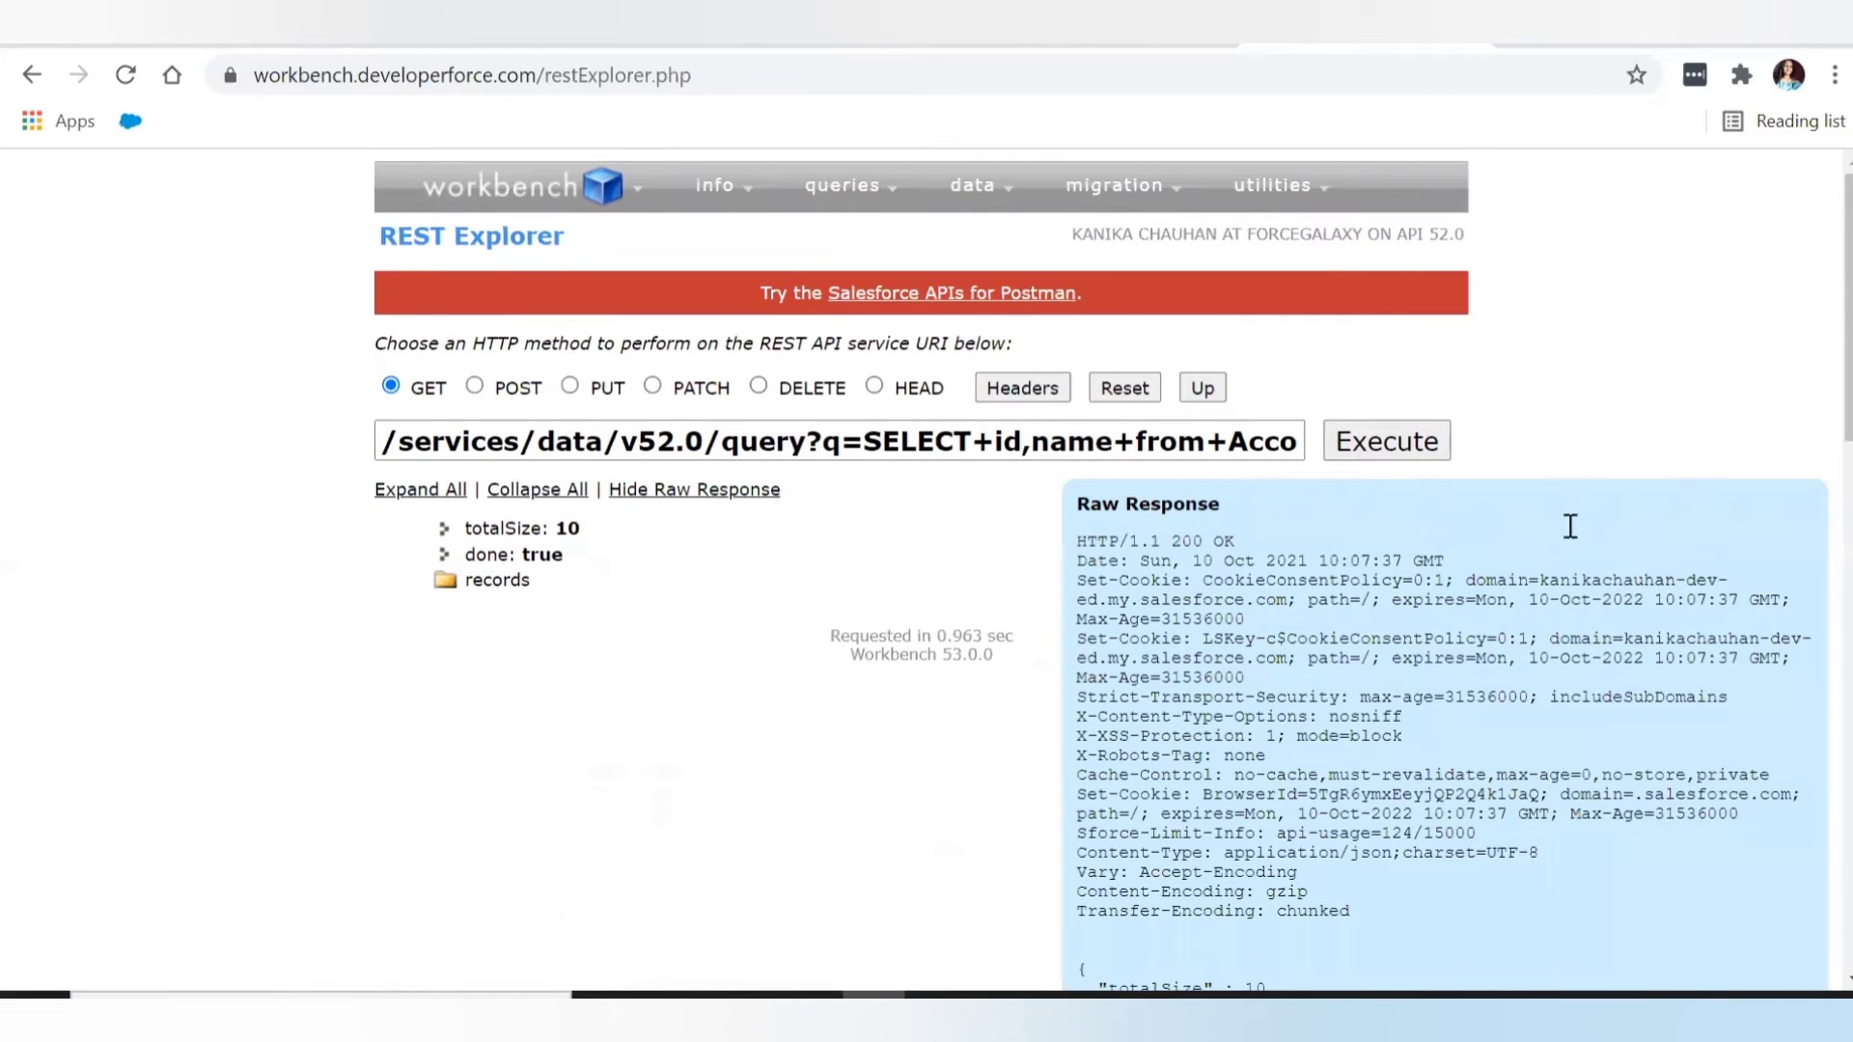
scroll(1563, 541, down, 7)
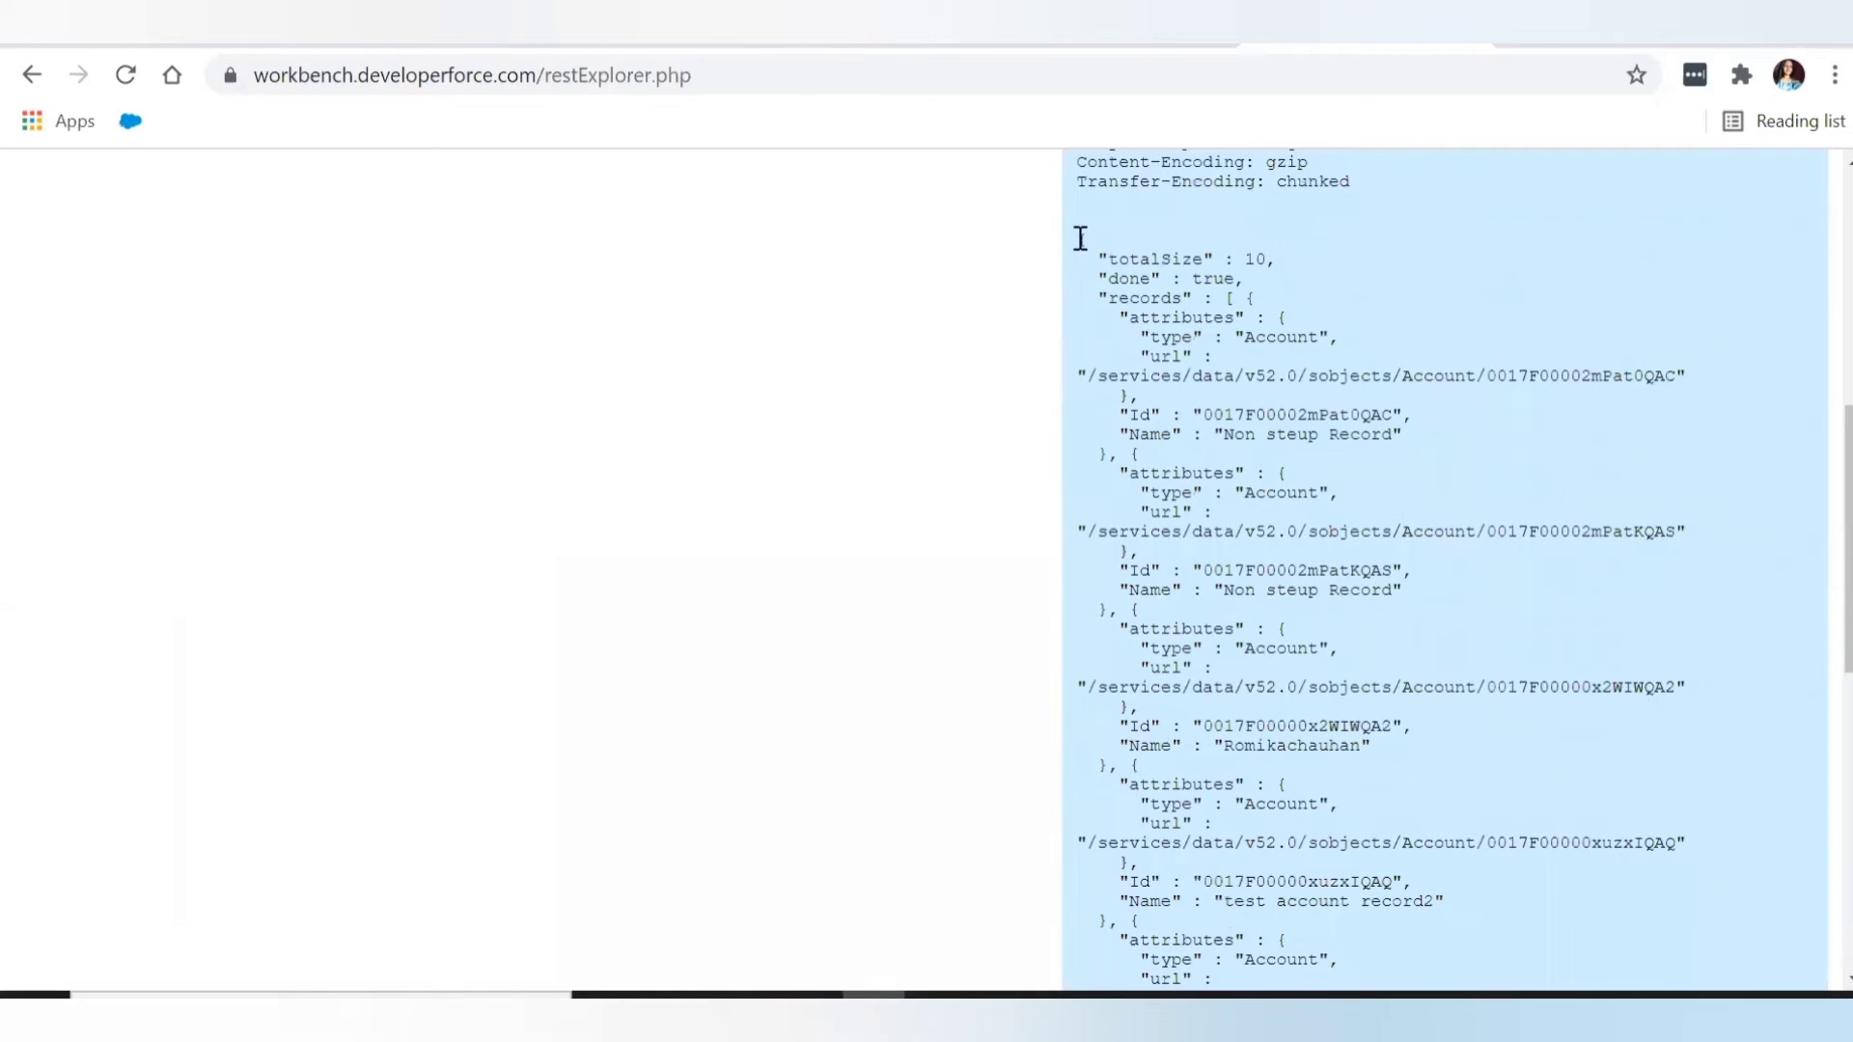
drag(1081, 238, 1270, 959)
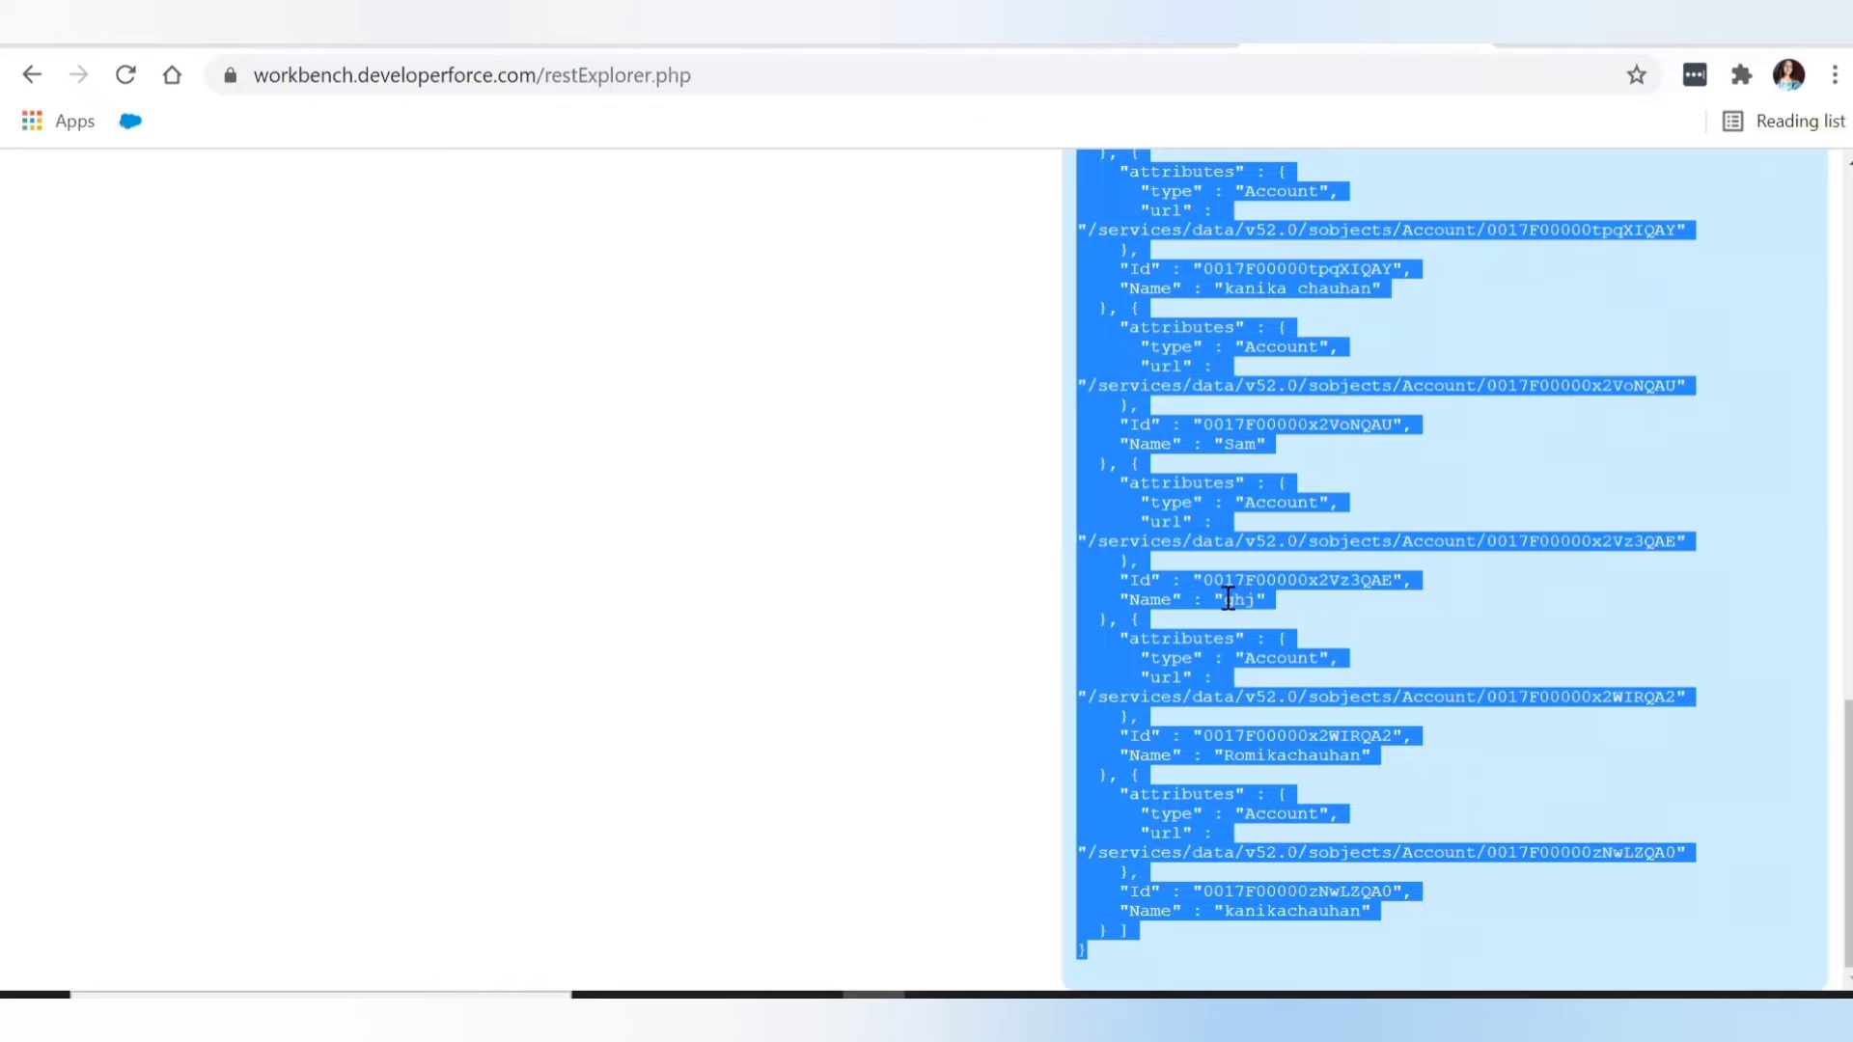
scroll(1254, 645, up, 5)
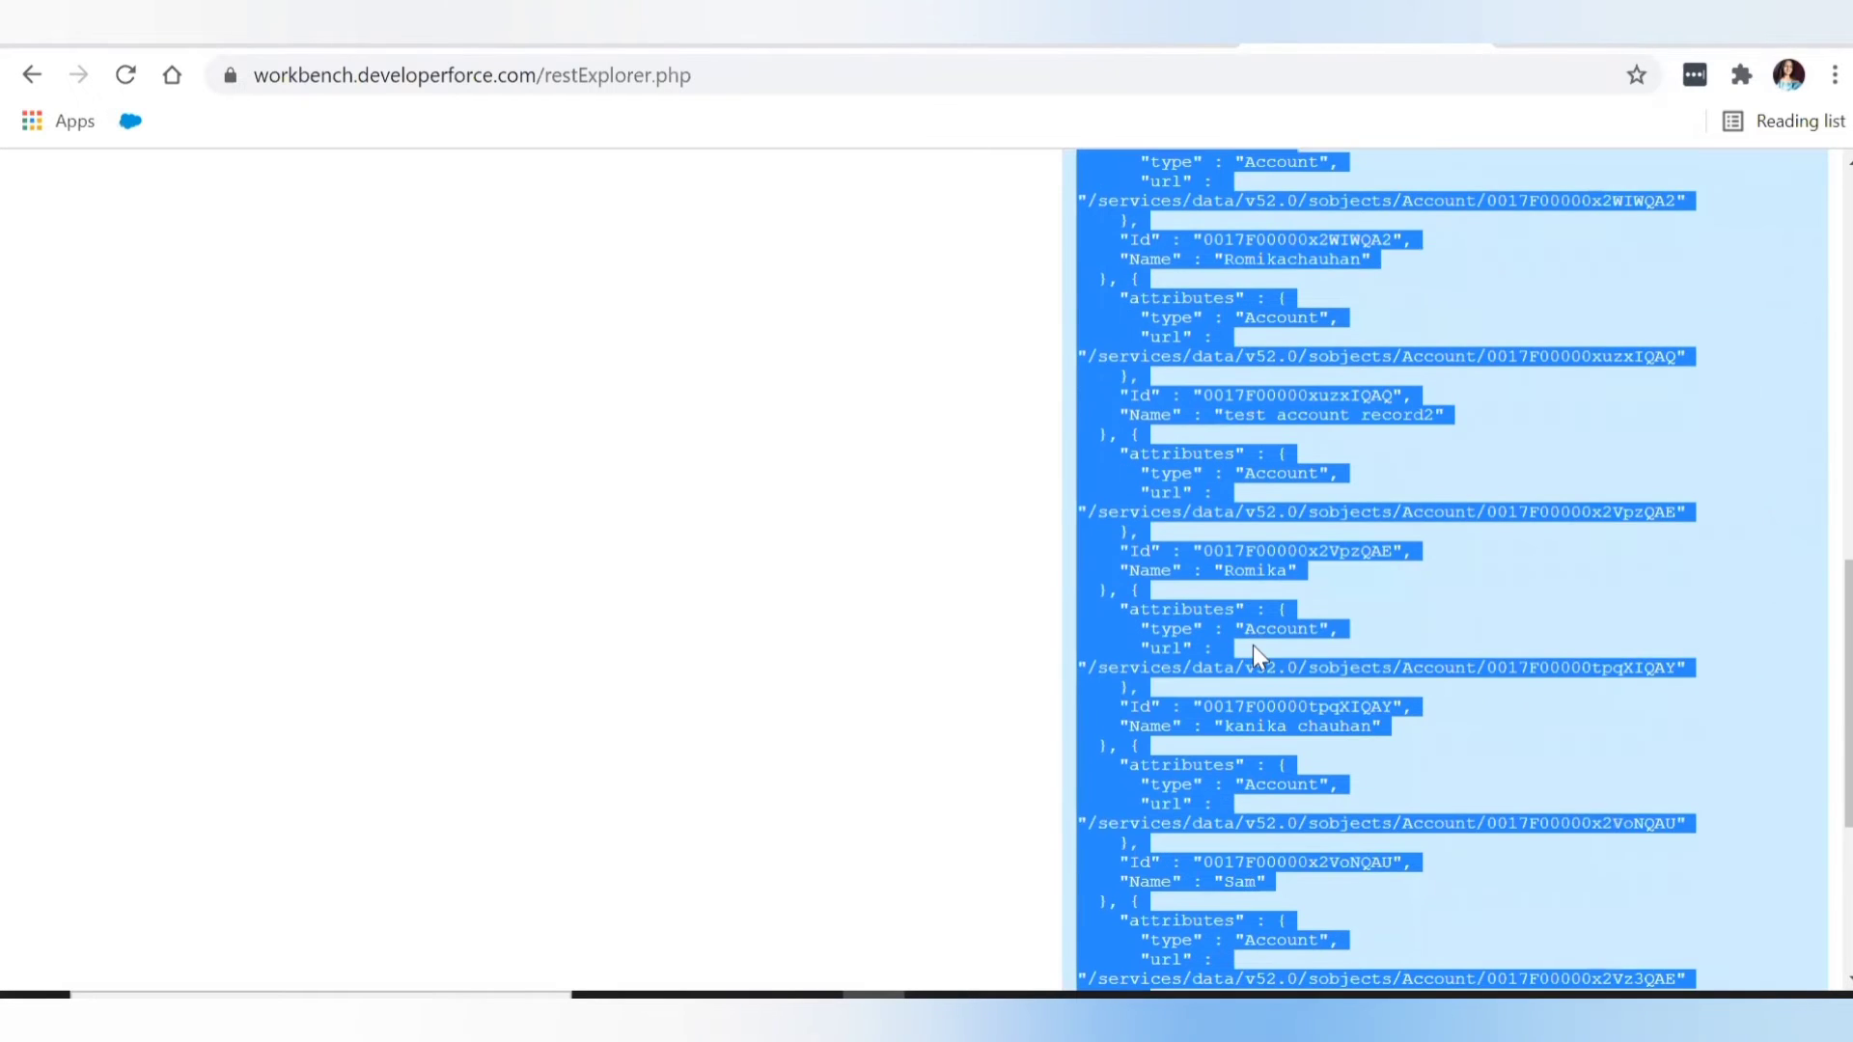
scroll(1255, 647, up, 5)
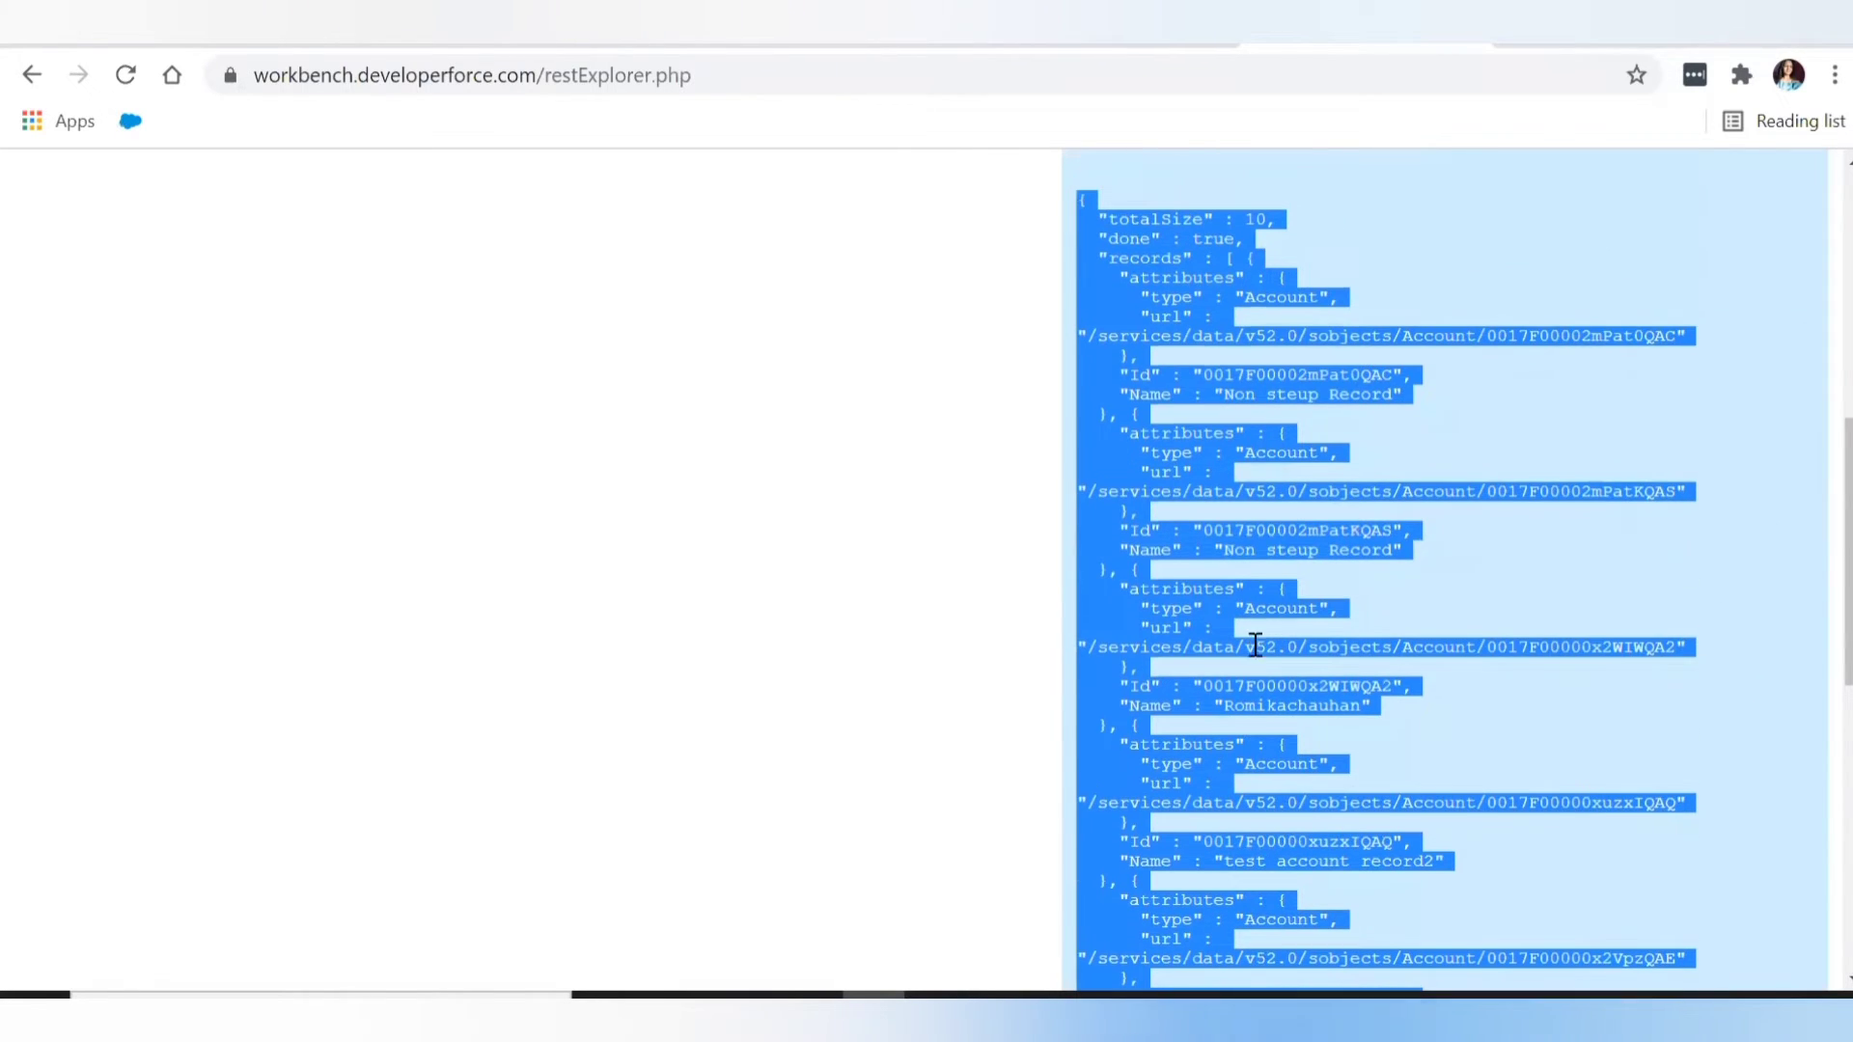
scroll(1254, 645, up, 3)
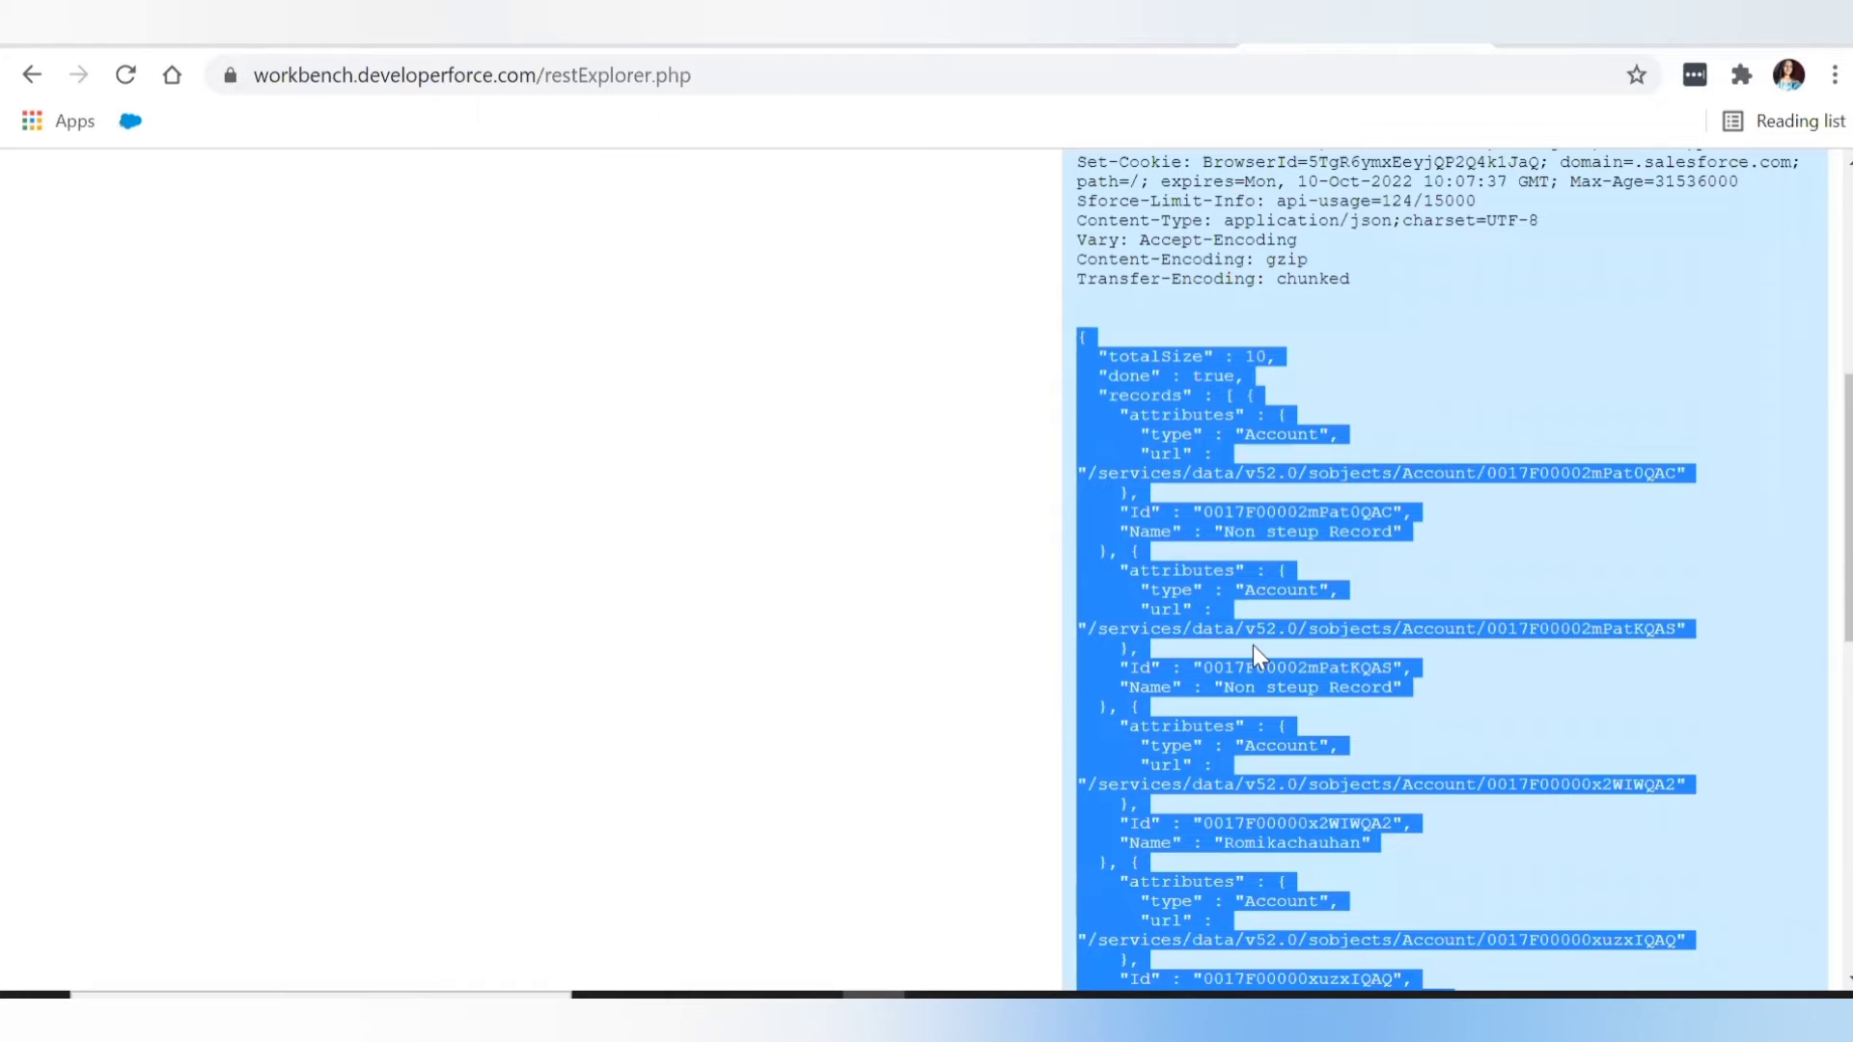
click(1207, 415)
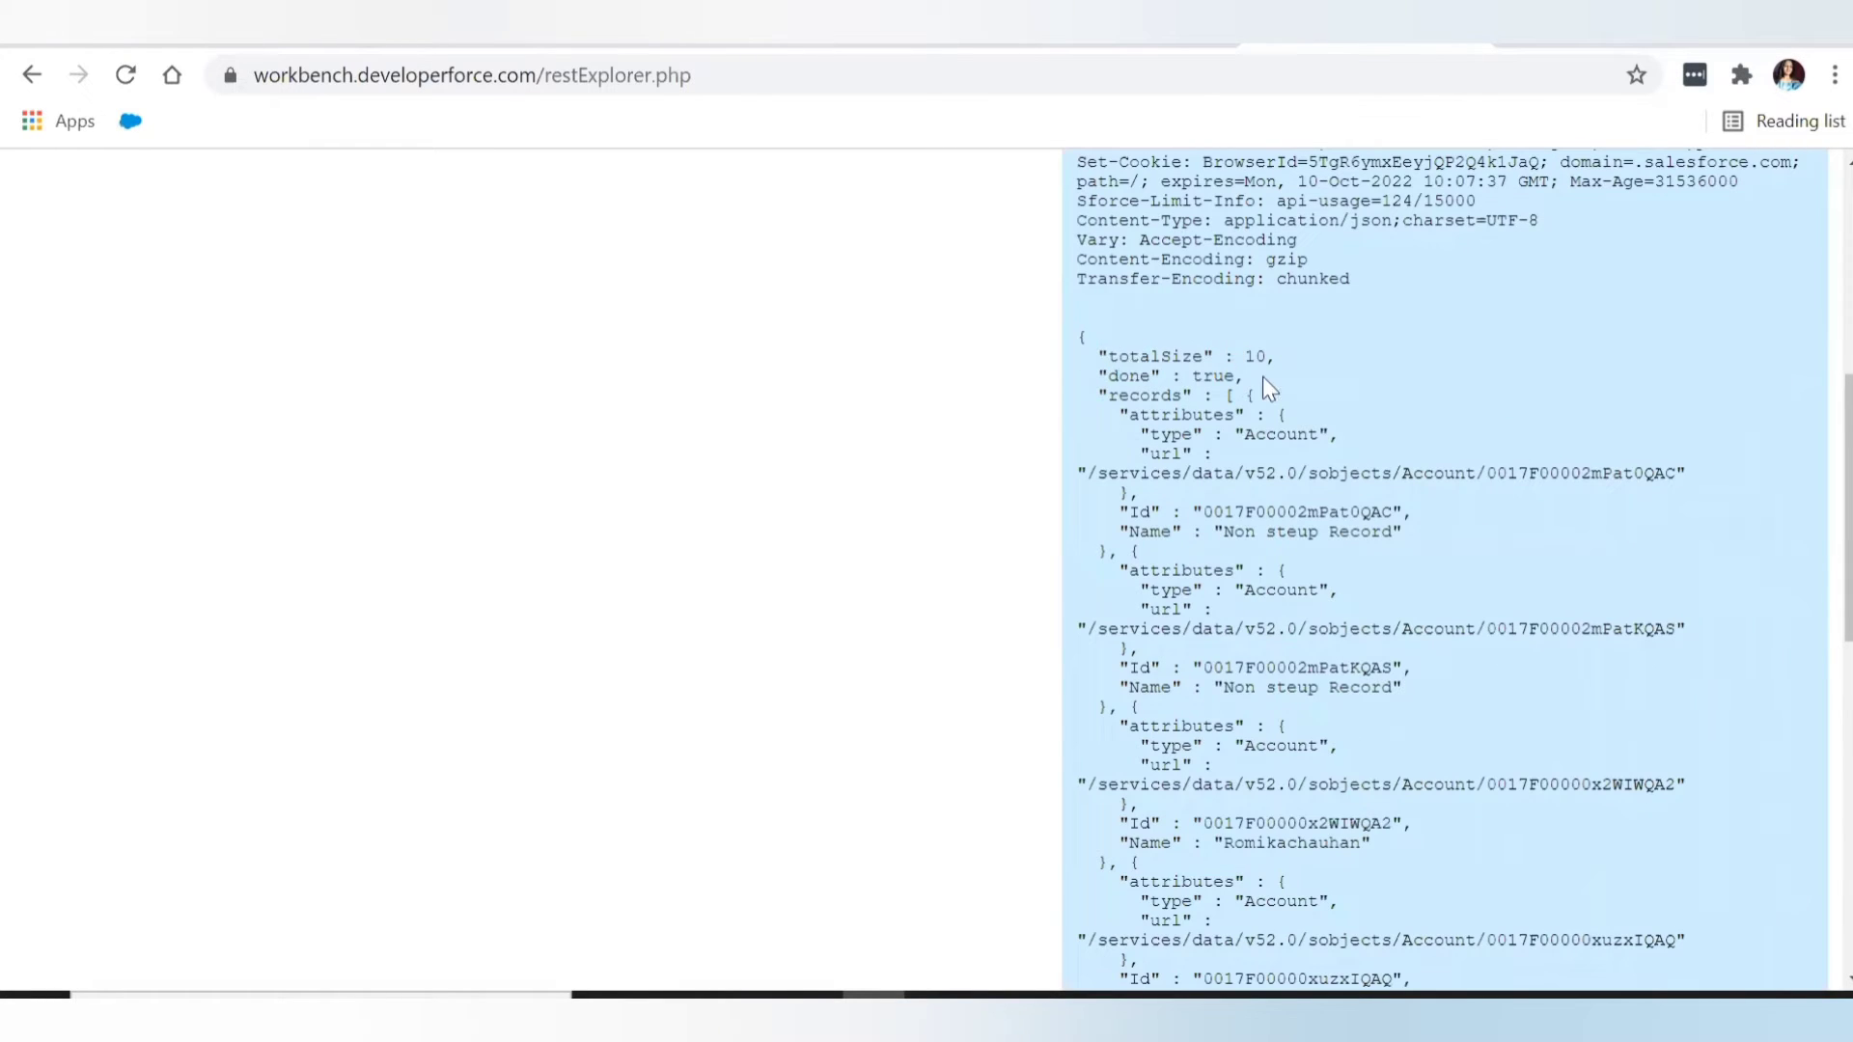
drag(1264, 378, 1081, 356)
double_click(1148, 395)
drag(1140, 434, 1288, 415)
click(1197, 451)
drag(1115, 507, 1398, 606)
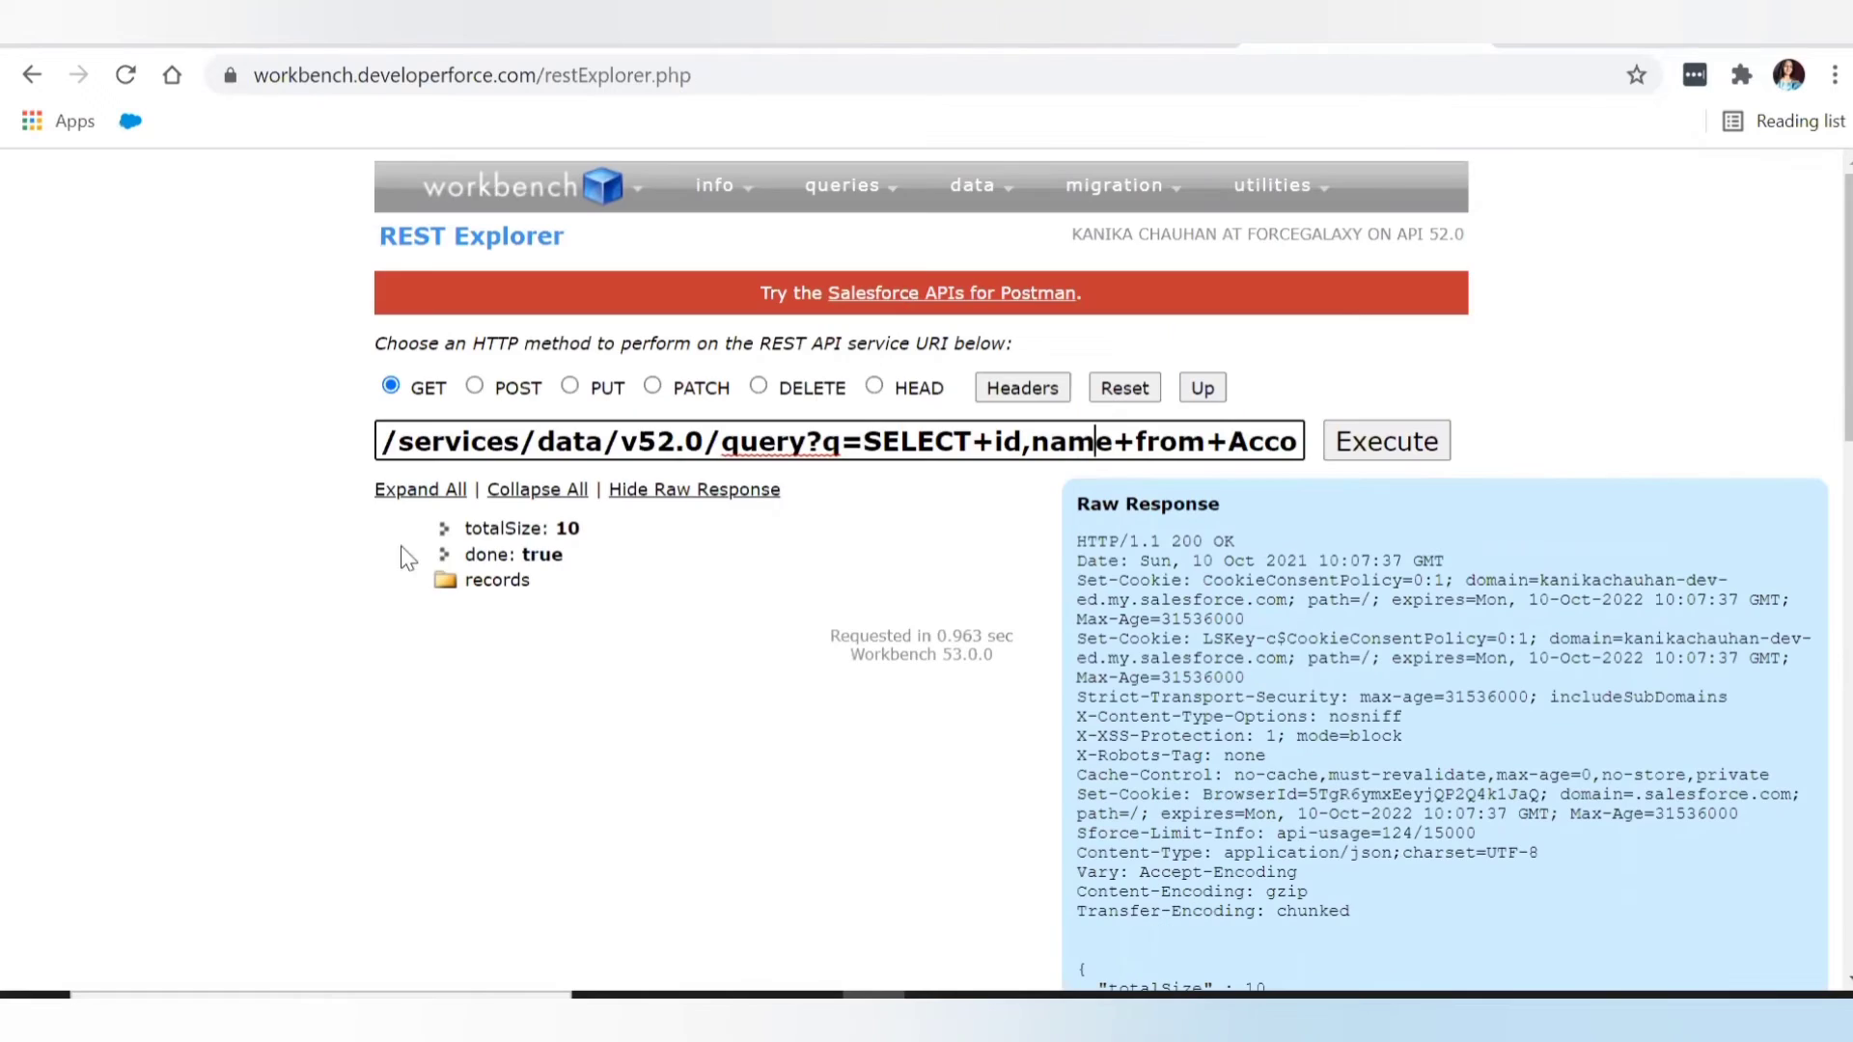
Switch the method to POST and change the service URI to /services/data/v52.0/sobjects/Account
click(475, 388)
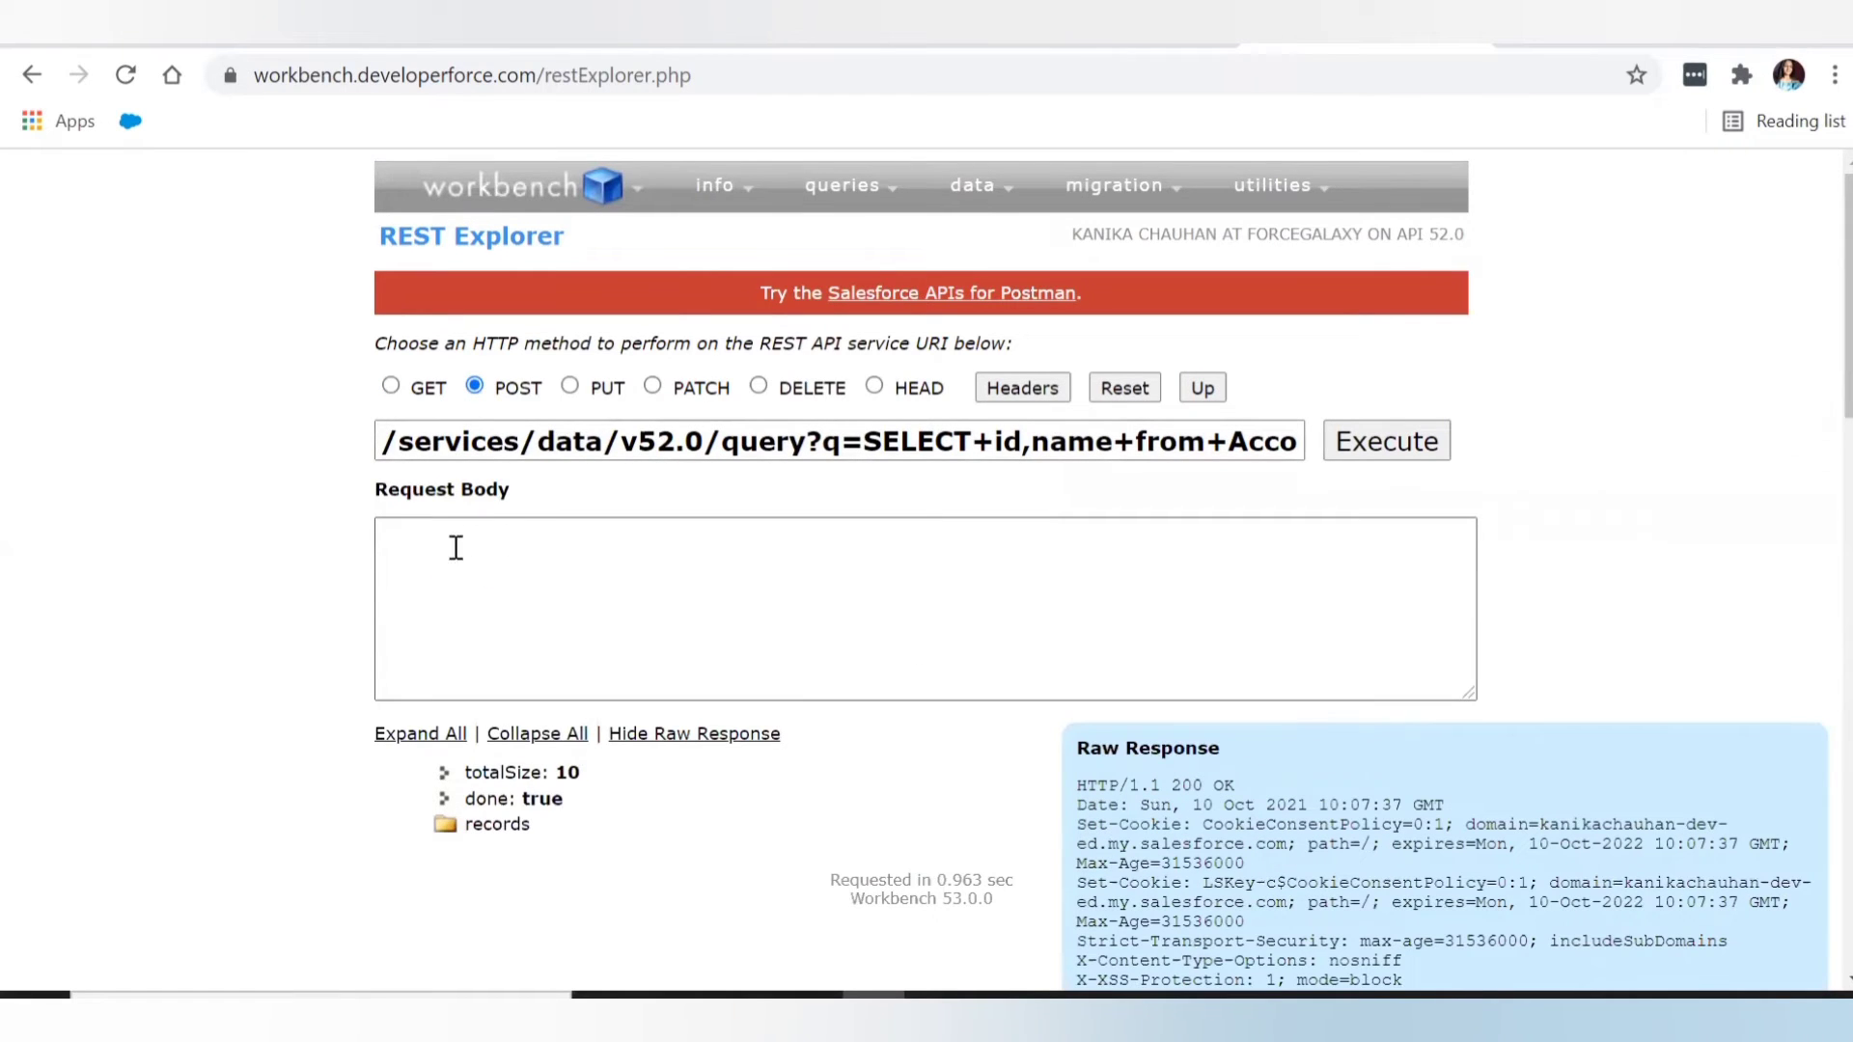
drag(369, 498, 555, 507)
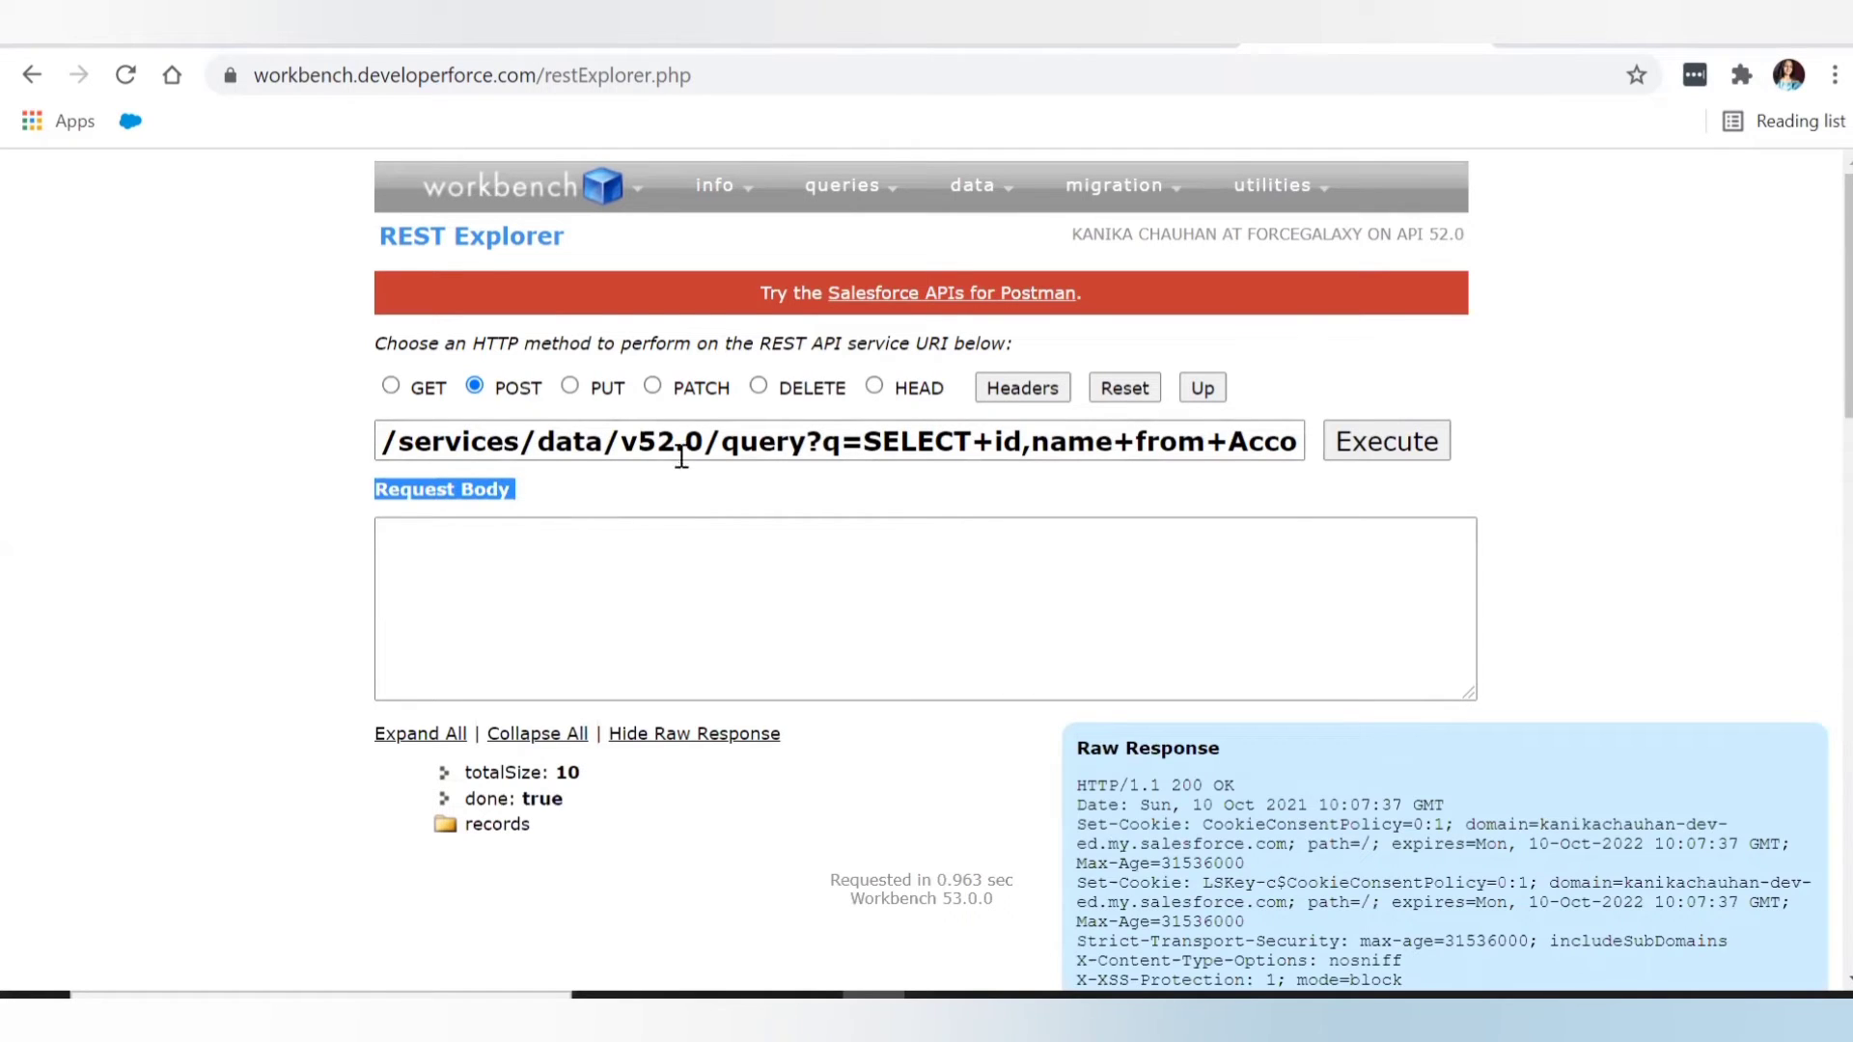
drag(722, 442, 862, 442)
drag(1060, 445, 1305, 443)
key(BackSpace)
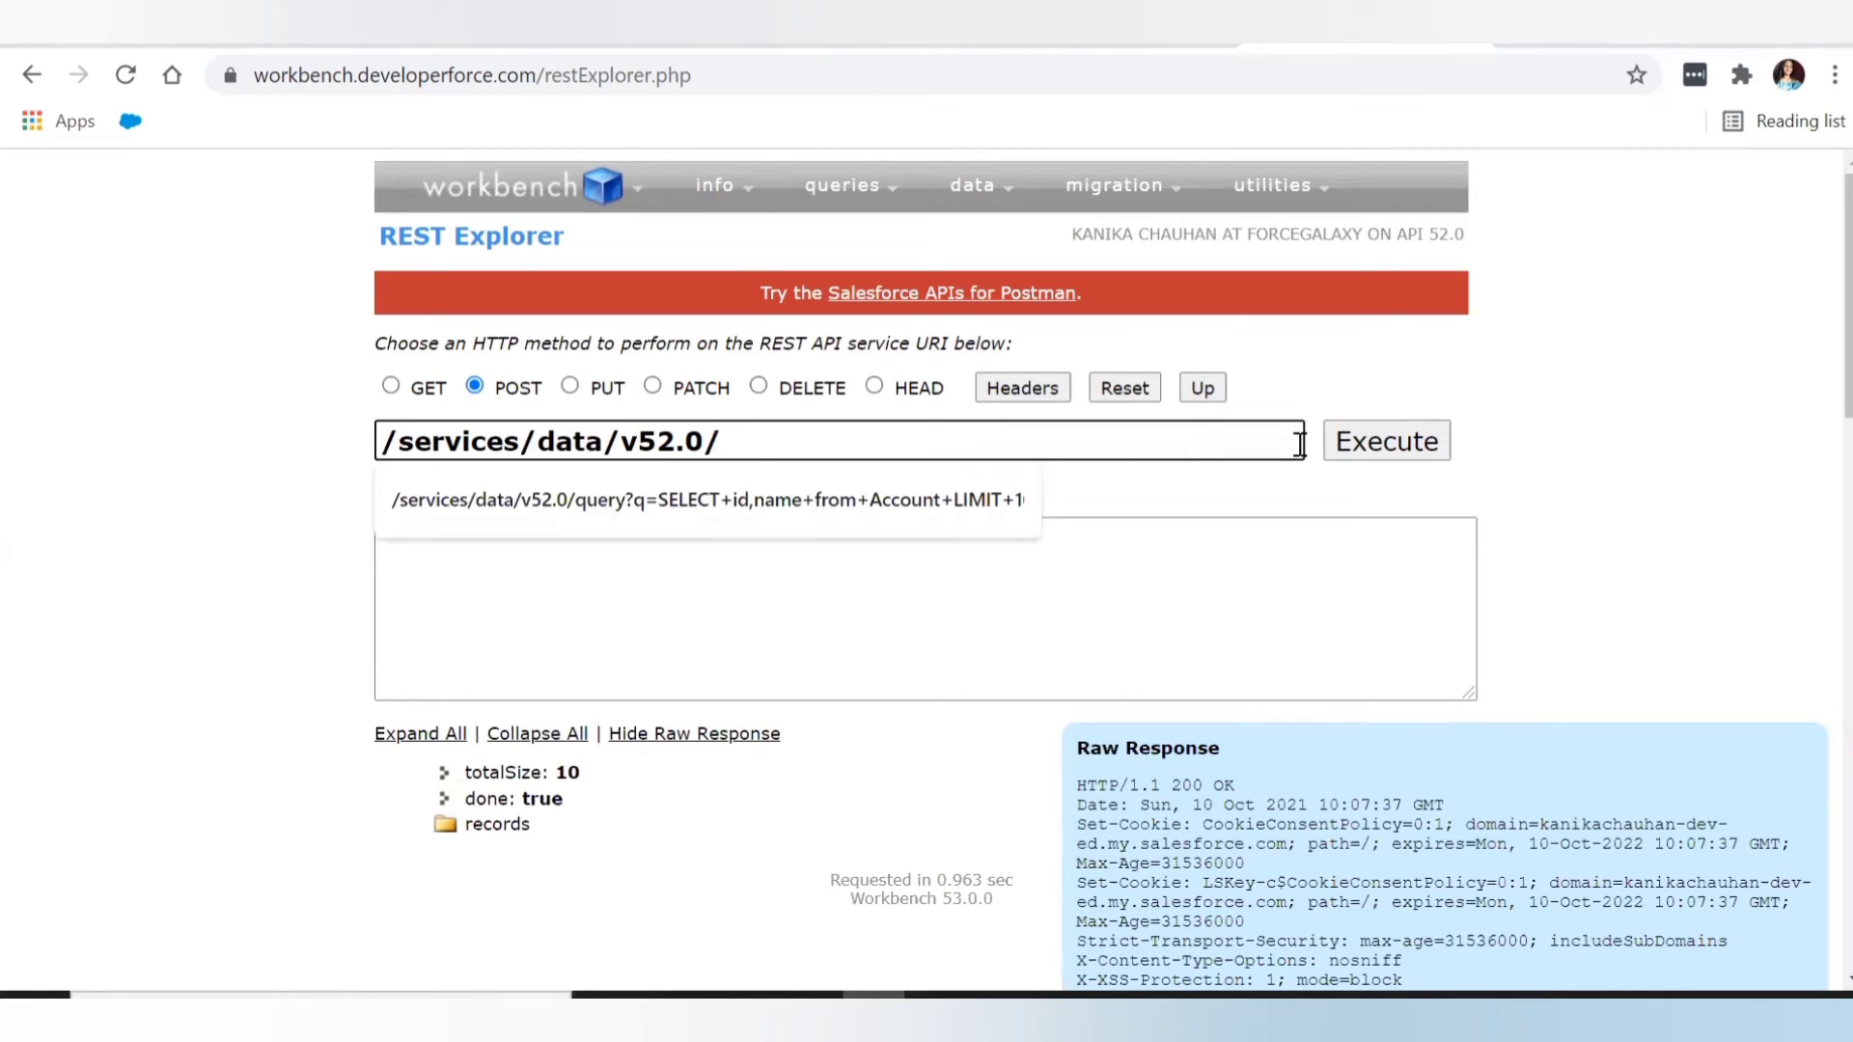
click(1137, 500)
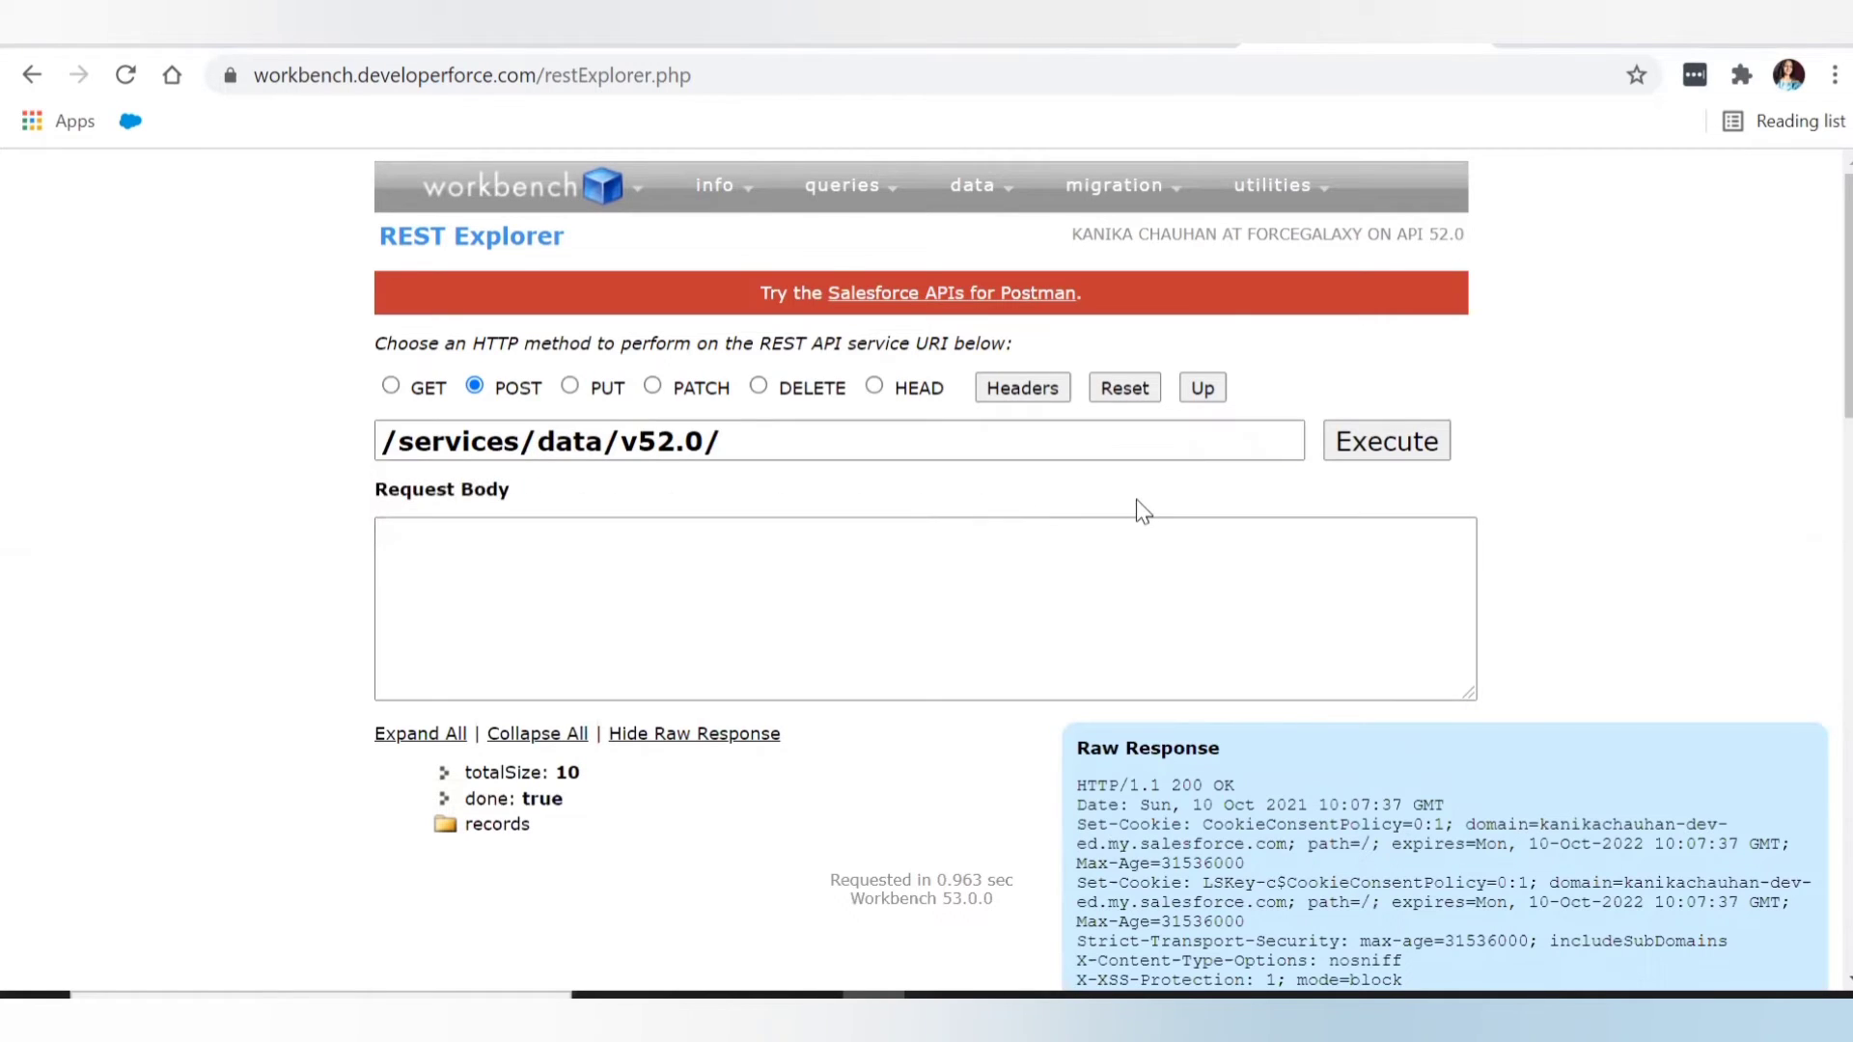
click(844, 441)
text(s)
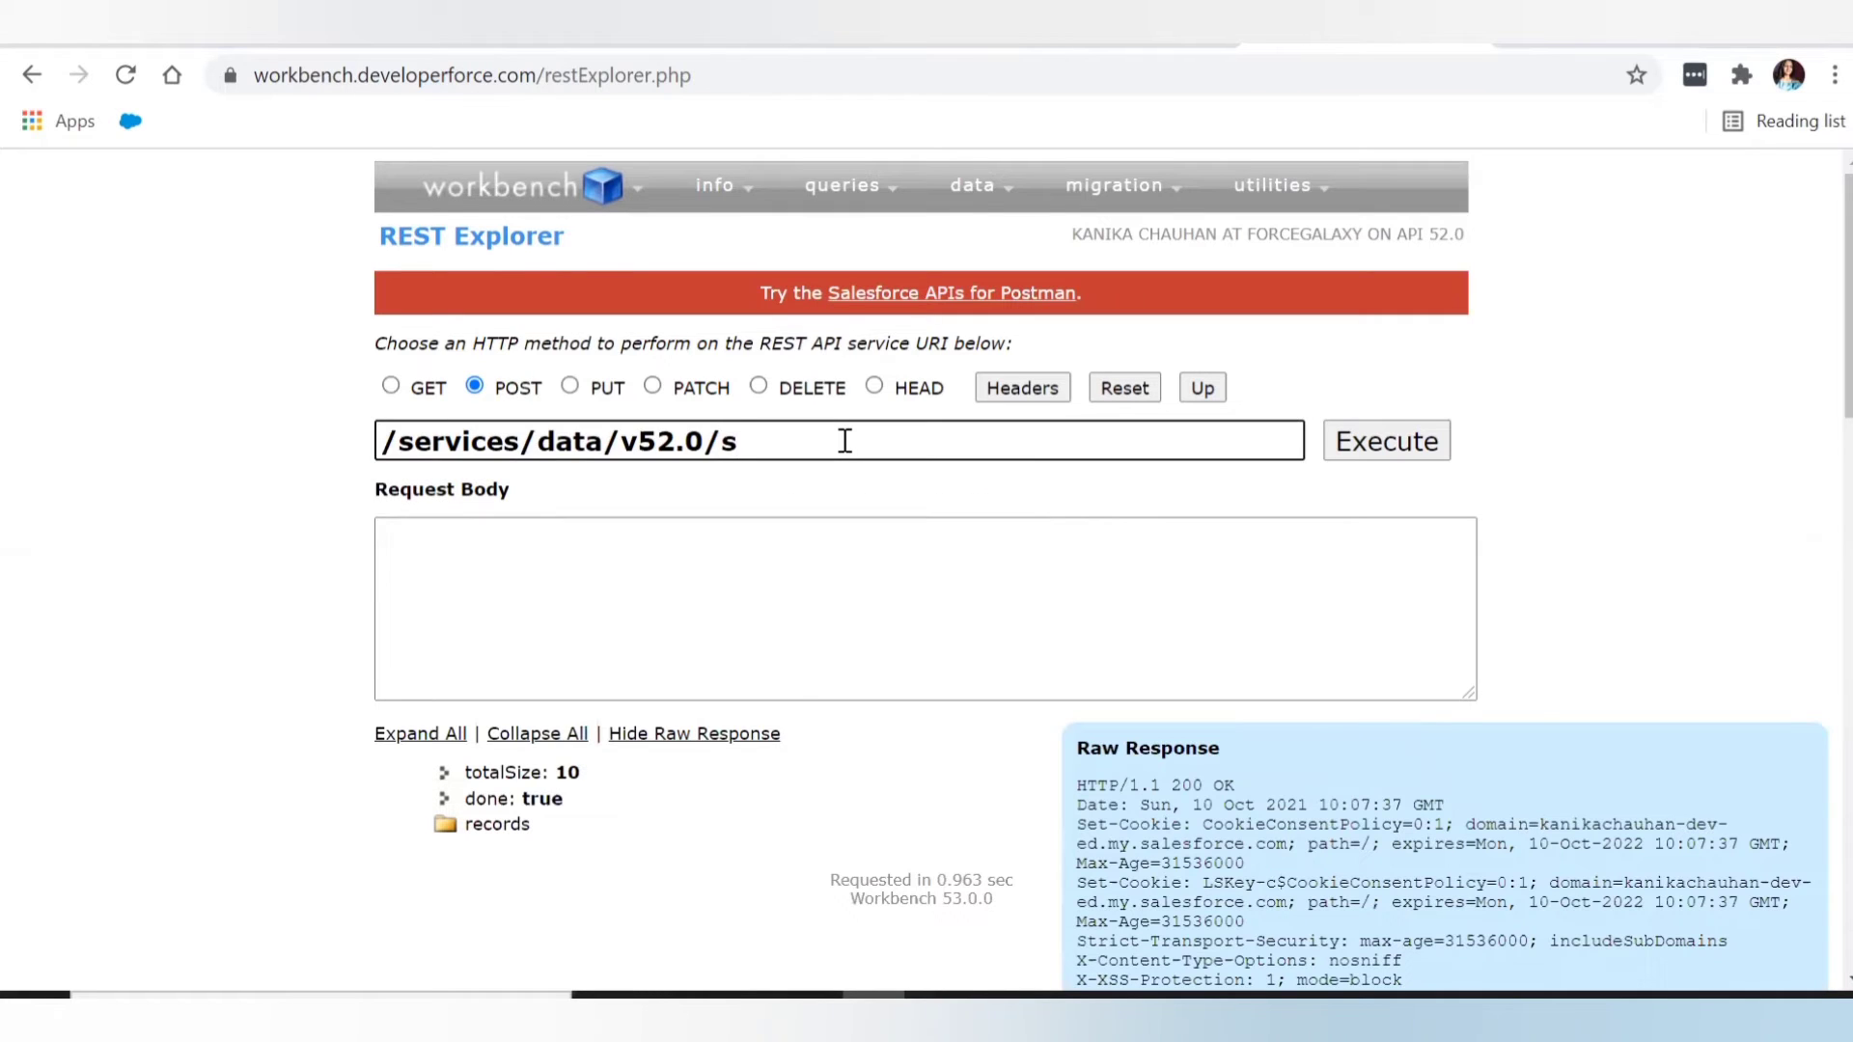
text(objects/Account)
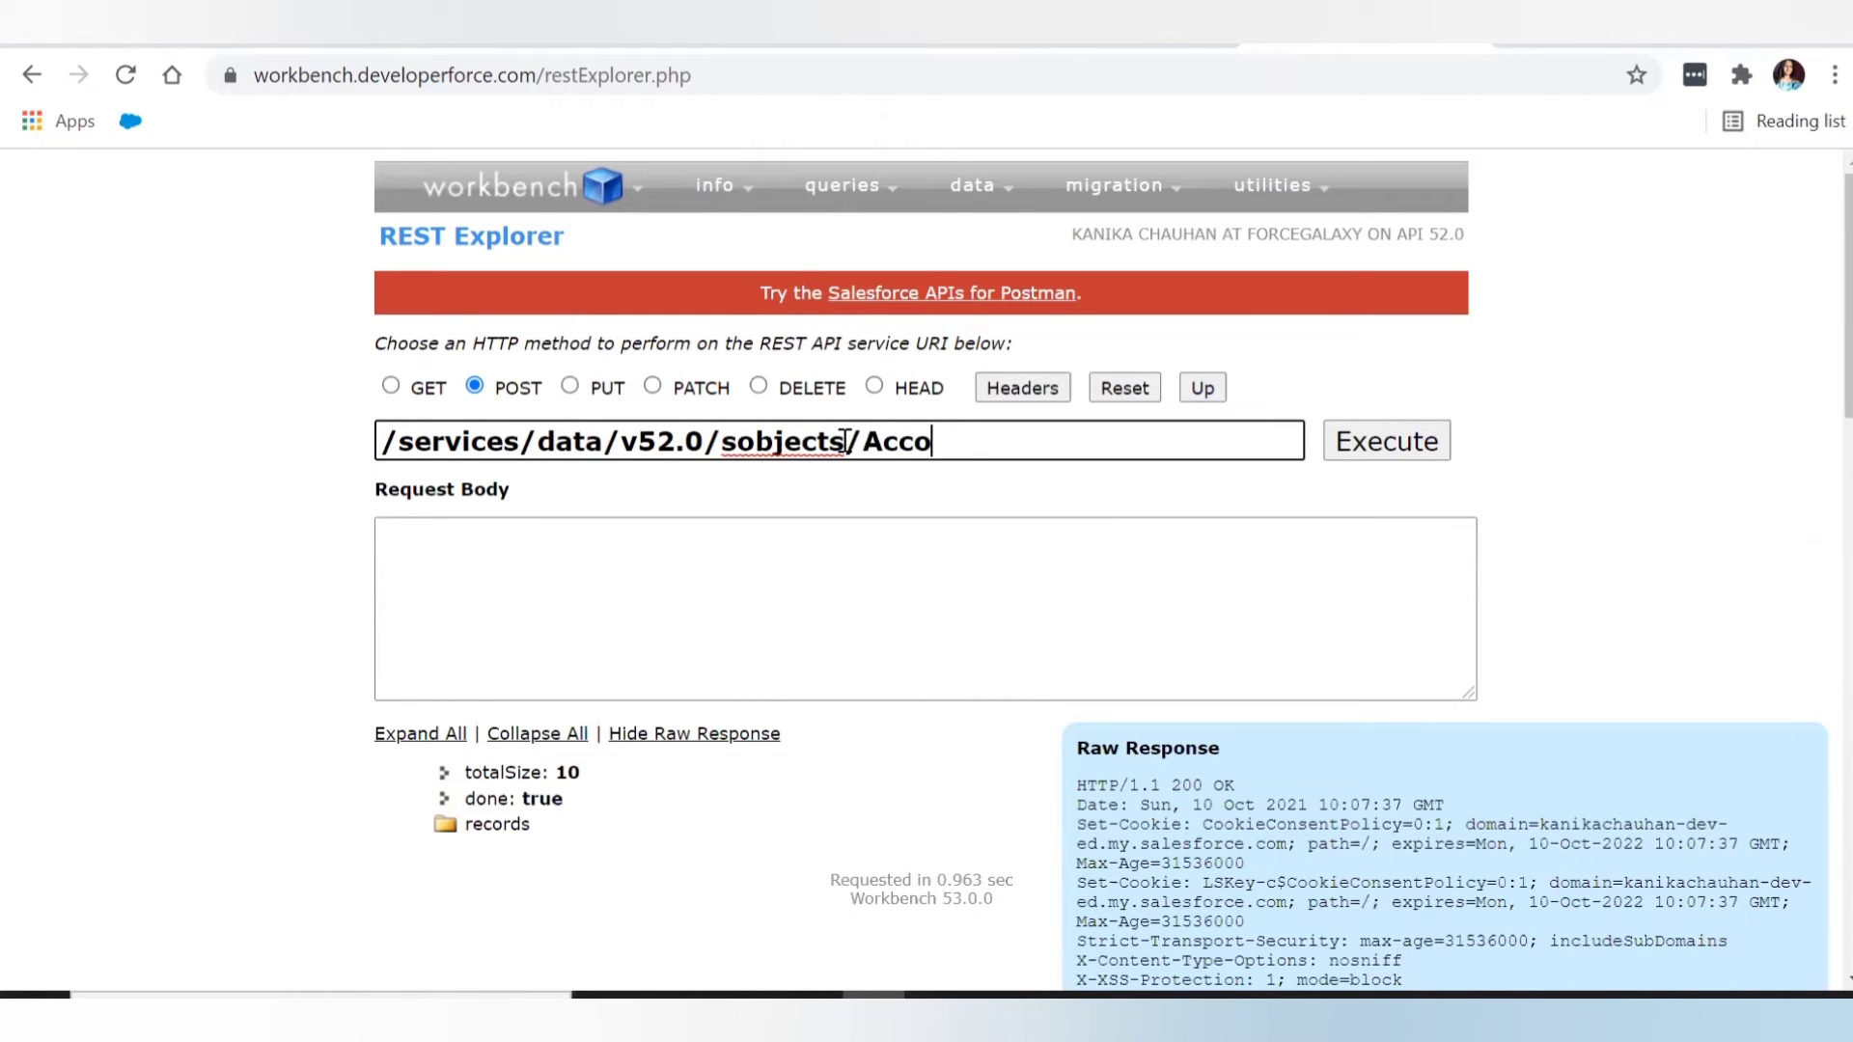
Enter a JSON request body with "Name" : "Test From Workbech" and "Rating" : "Hot", and execute the request to create the account
click(881, 597)
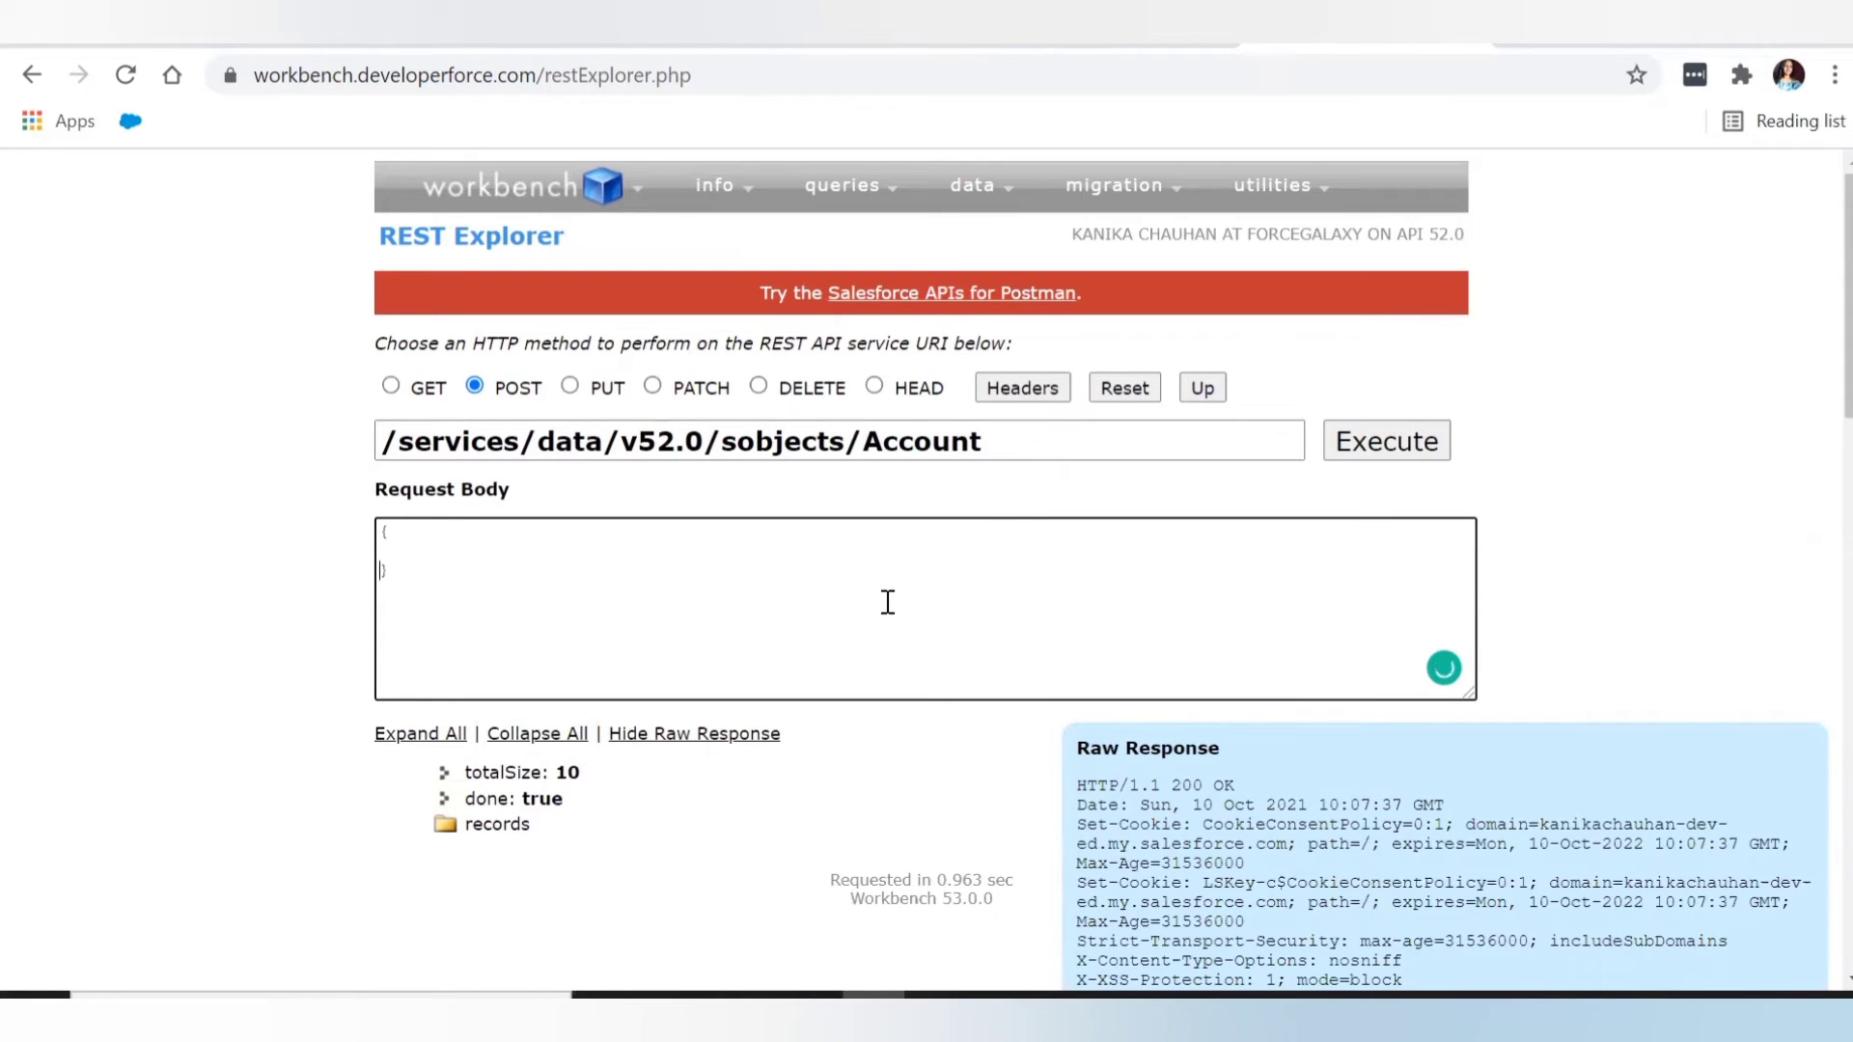
text("Name" : "Test From Workbech", "Rating" : "Hot")
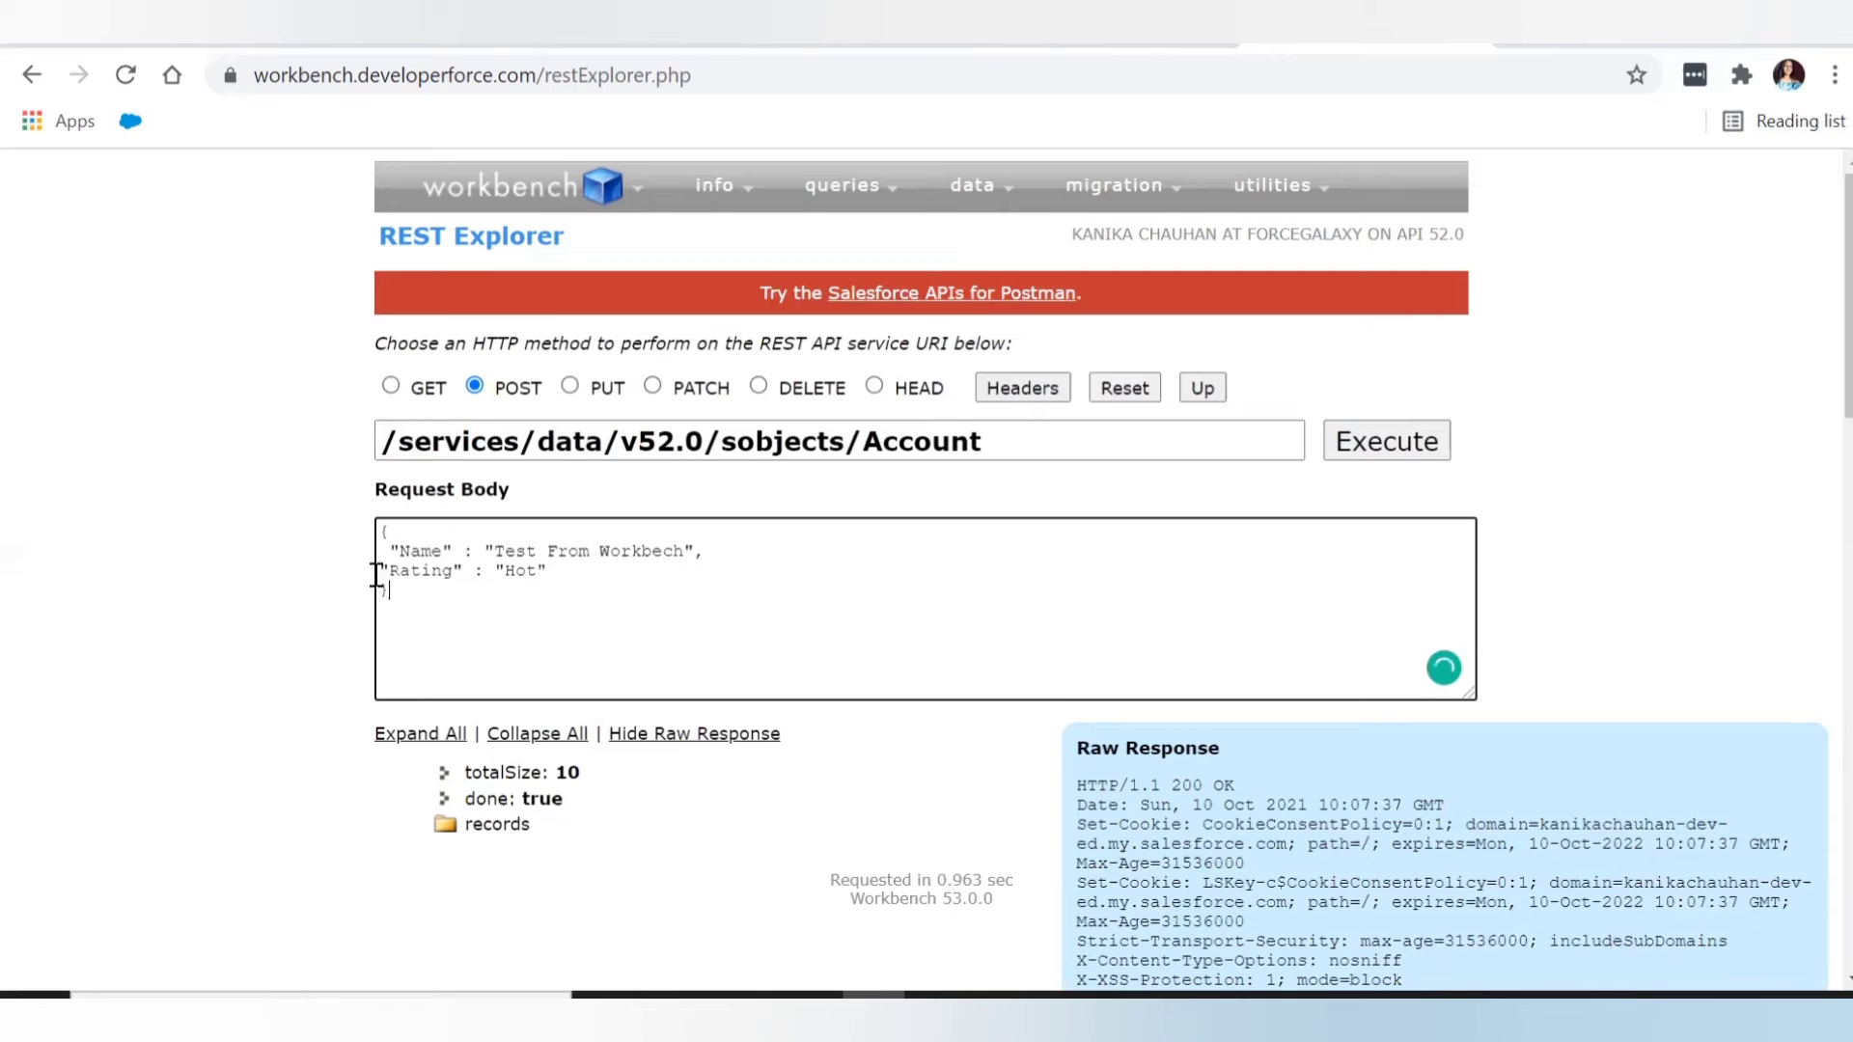
drag(388, 590, 377, 552)
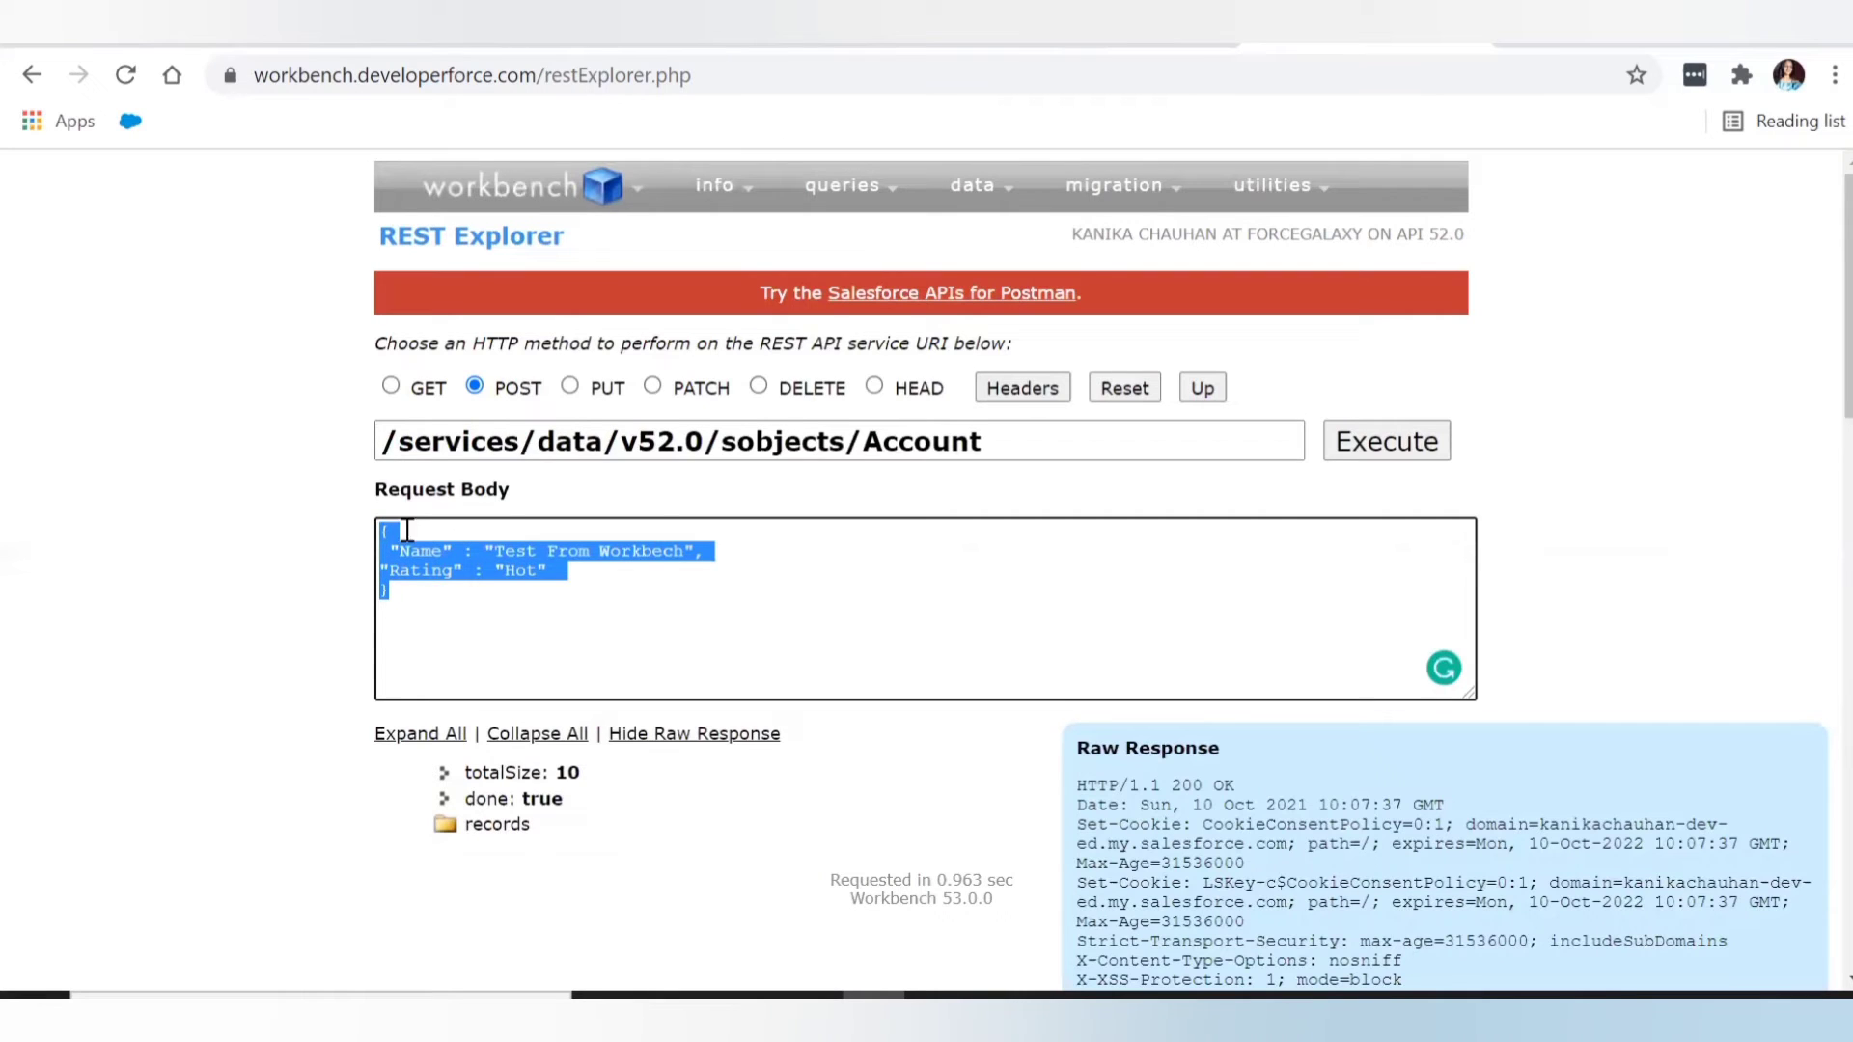
drag(1013, 440, 723, 440)
click(724, 441)
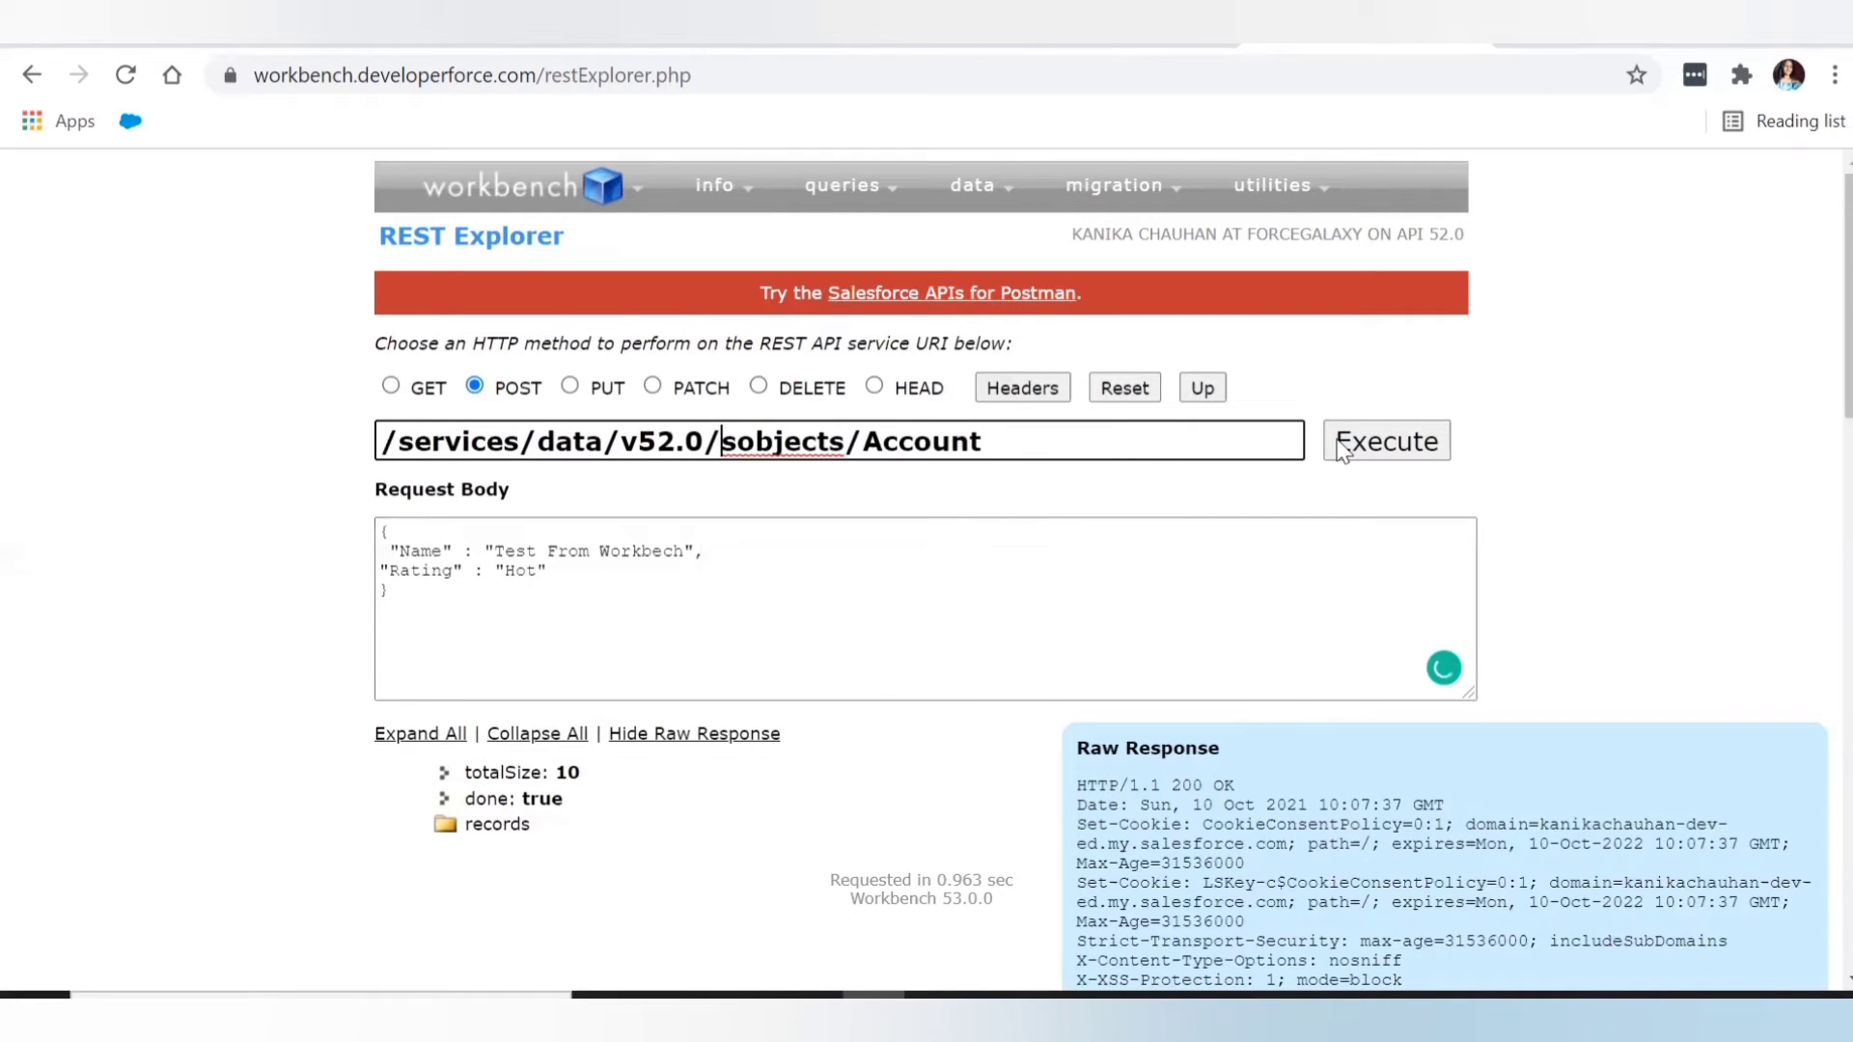
click(1346, 449)
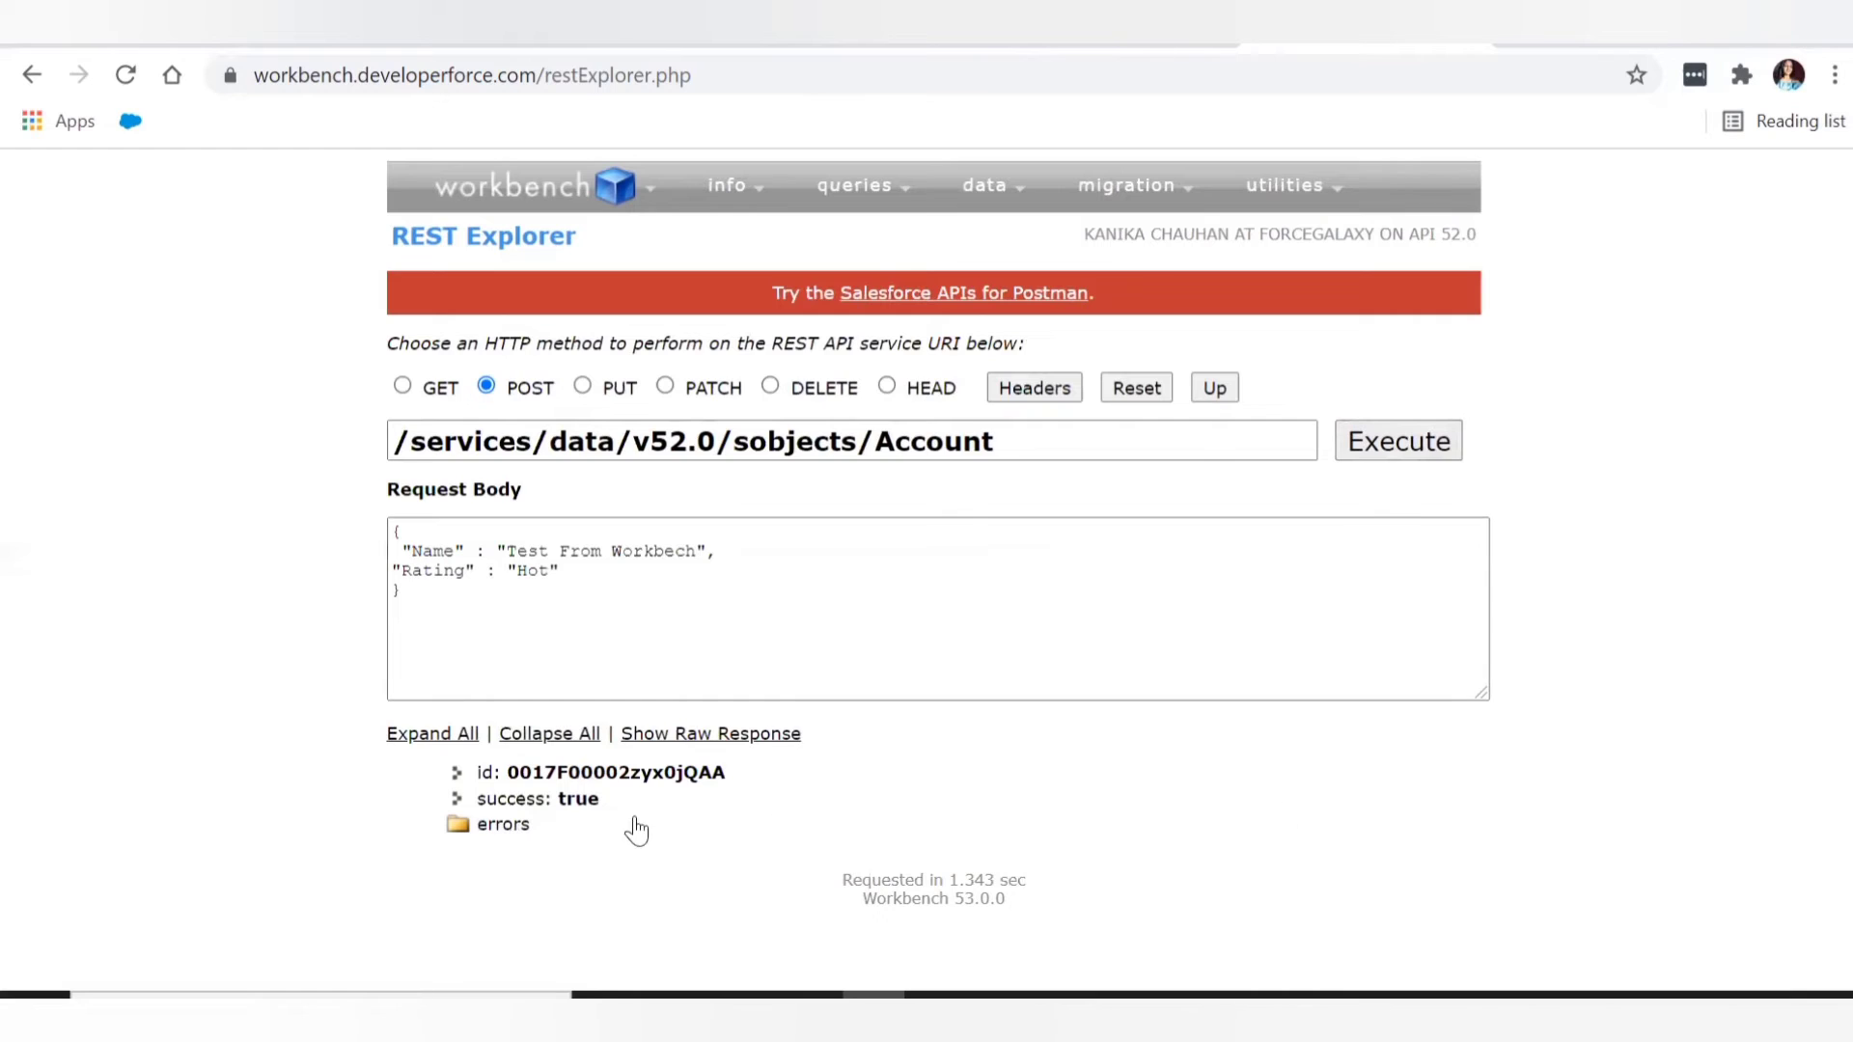
Check the success value and the new account's id in the POST response
triple_click(586, 801)
click(581, 799)
drag(502, 771, 748, 762)
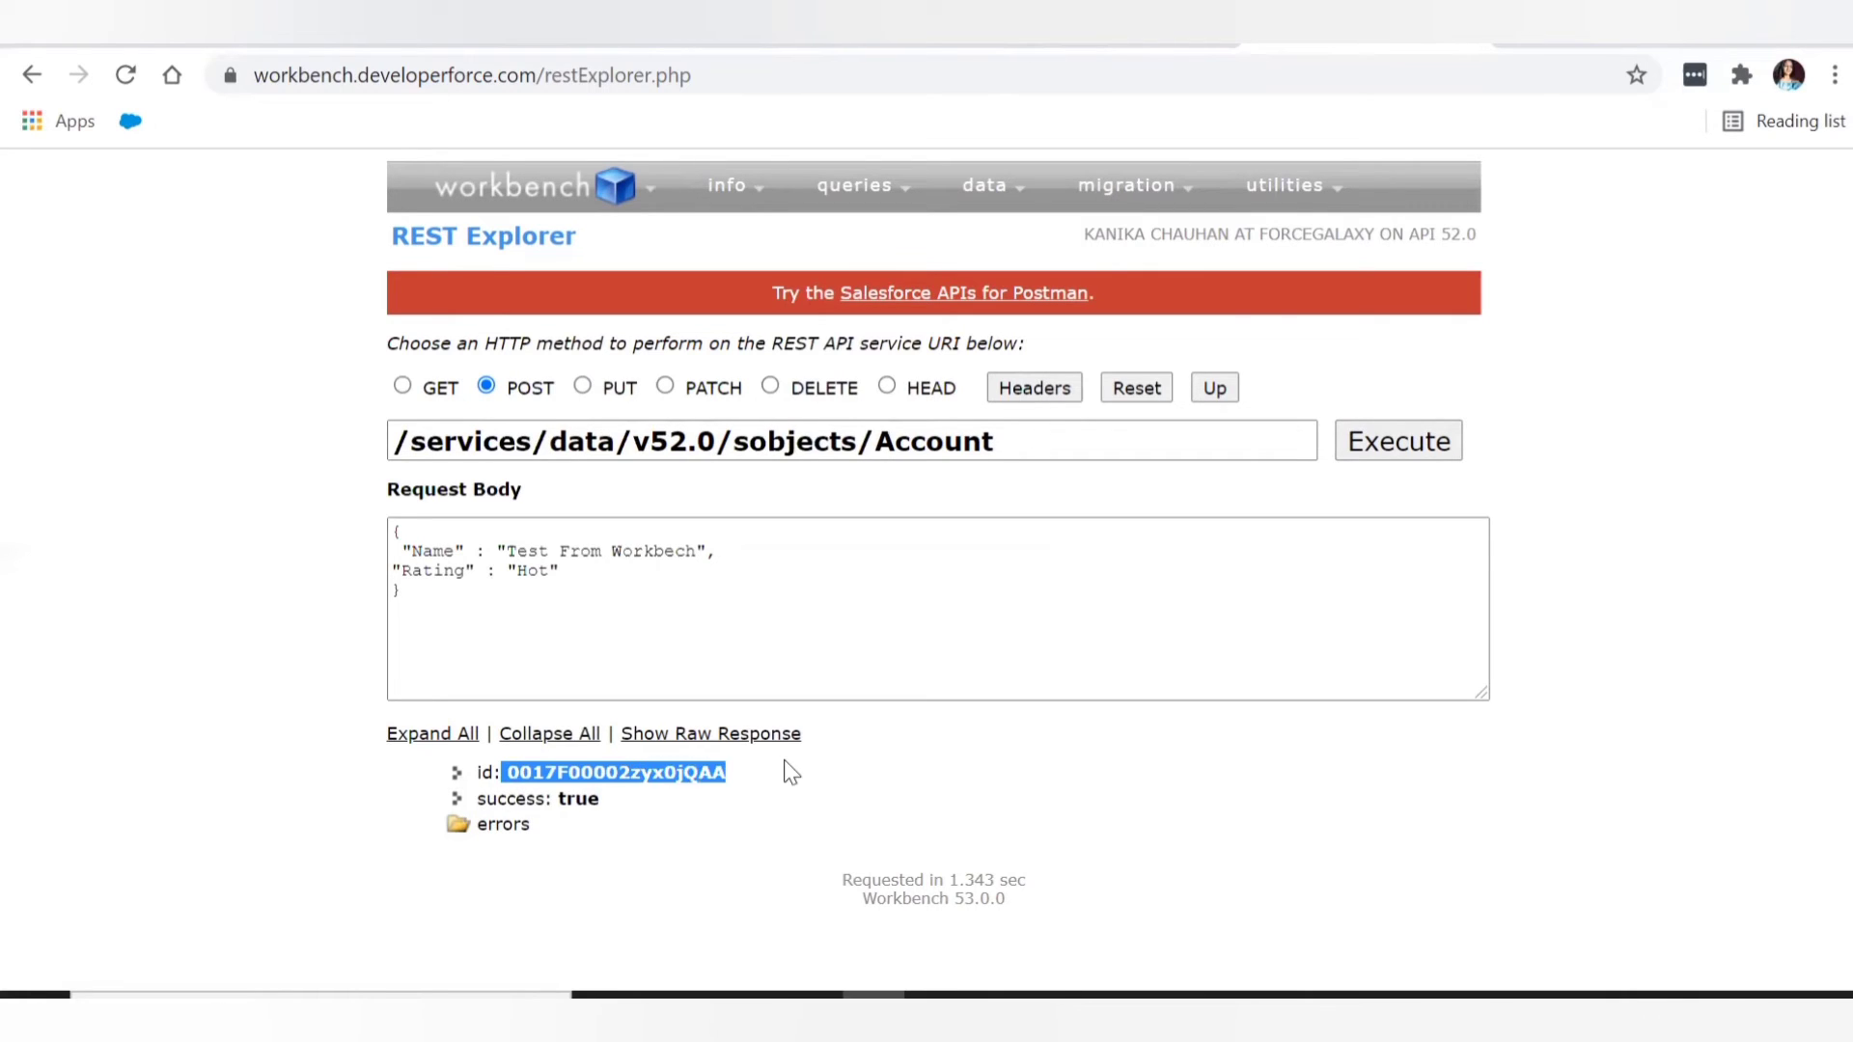
click(779, 762)
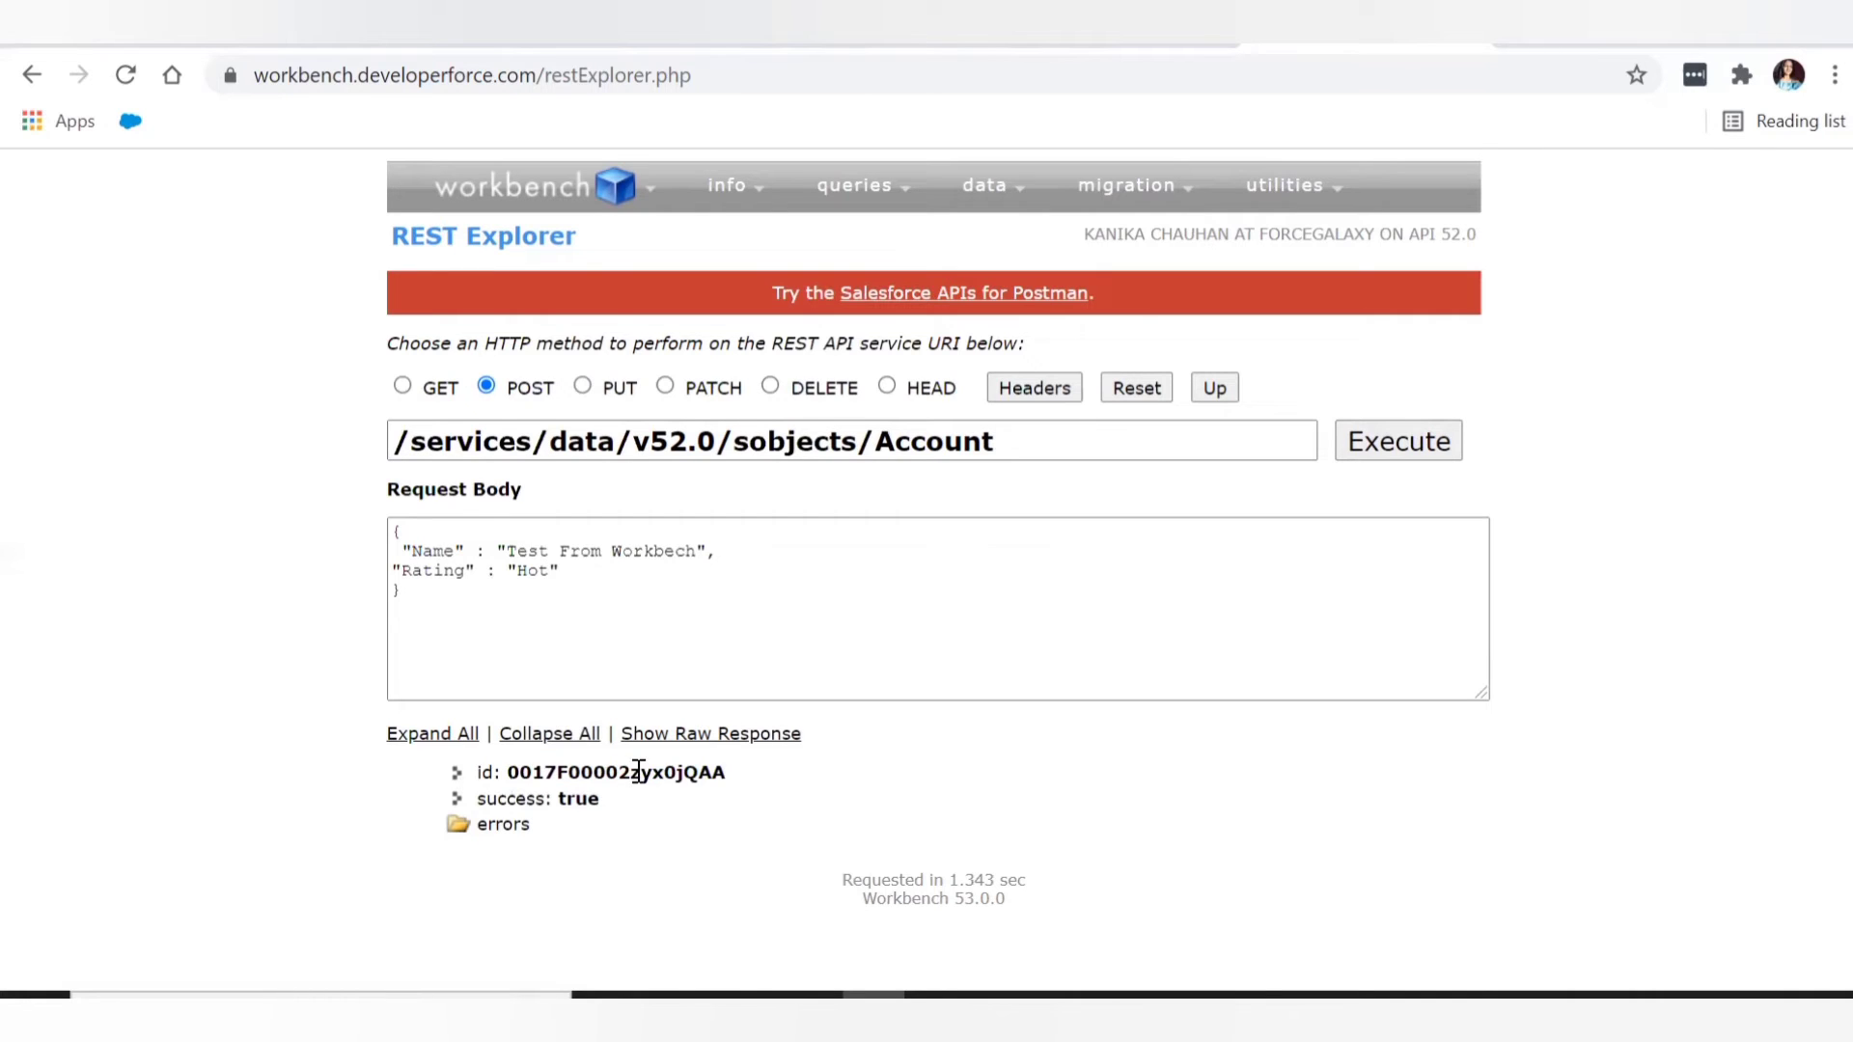
Copy the new account's id from the POST response, and show the raw response to examine its JSON body
drag(728, 772, 513, 778)
key(ctrl+c)
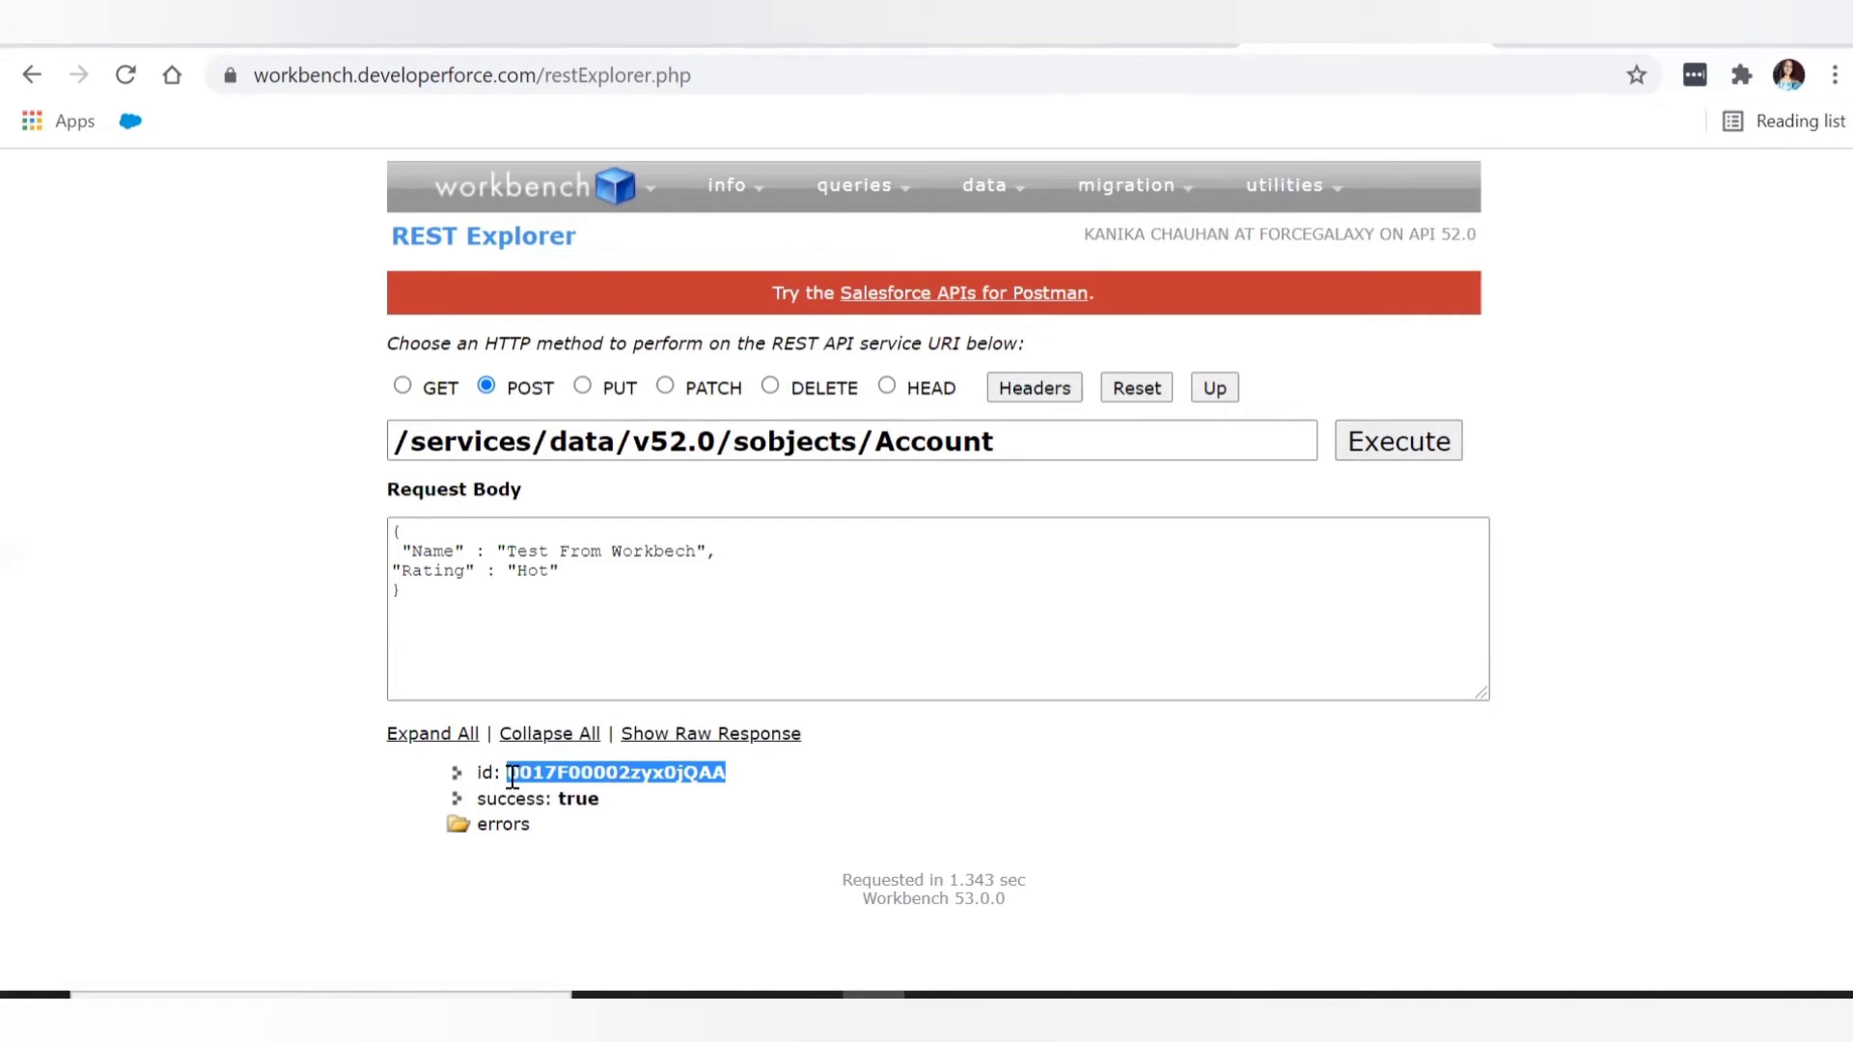
click(757, 734)
scroll(1277, 699, down, 4)
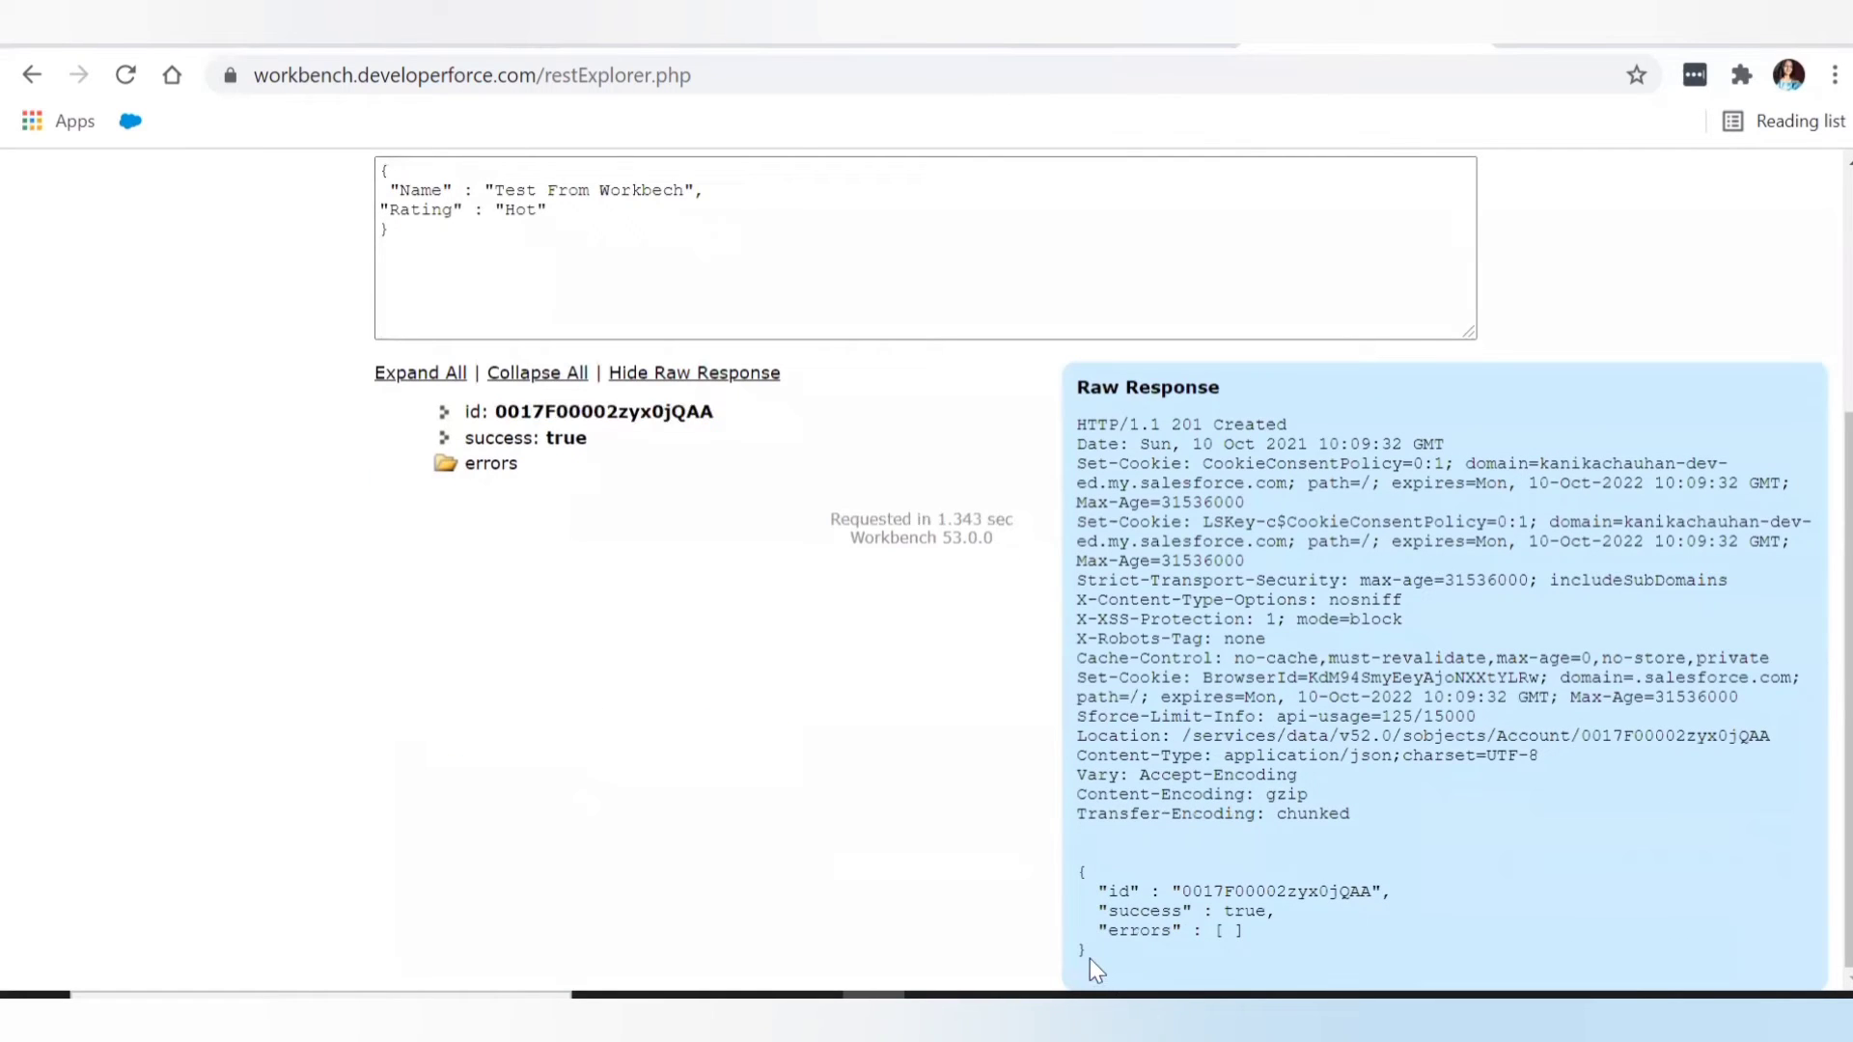
drag(1091, 958, 1073, 874)
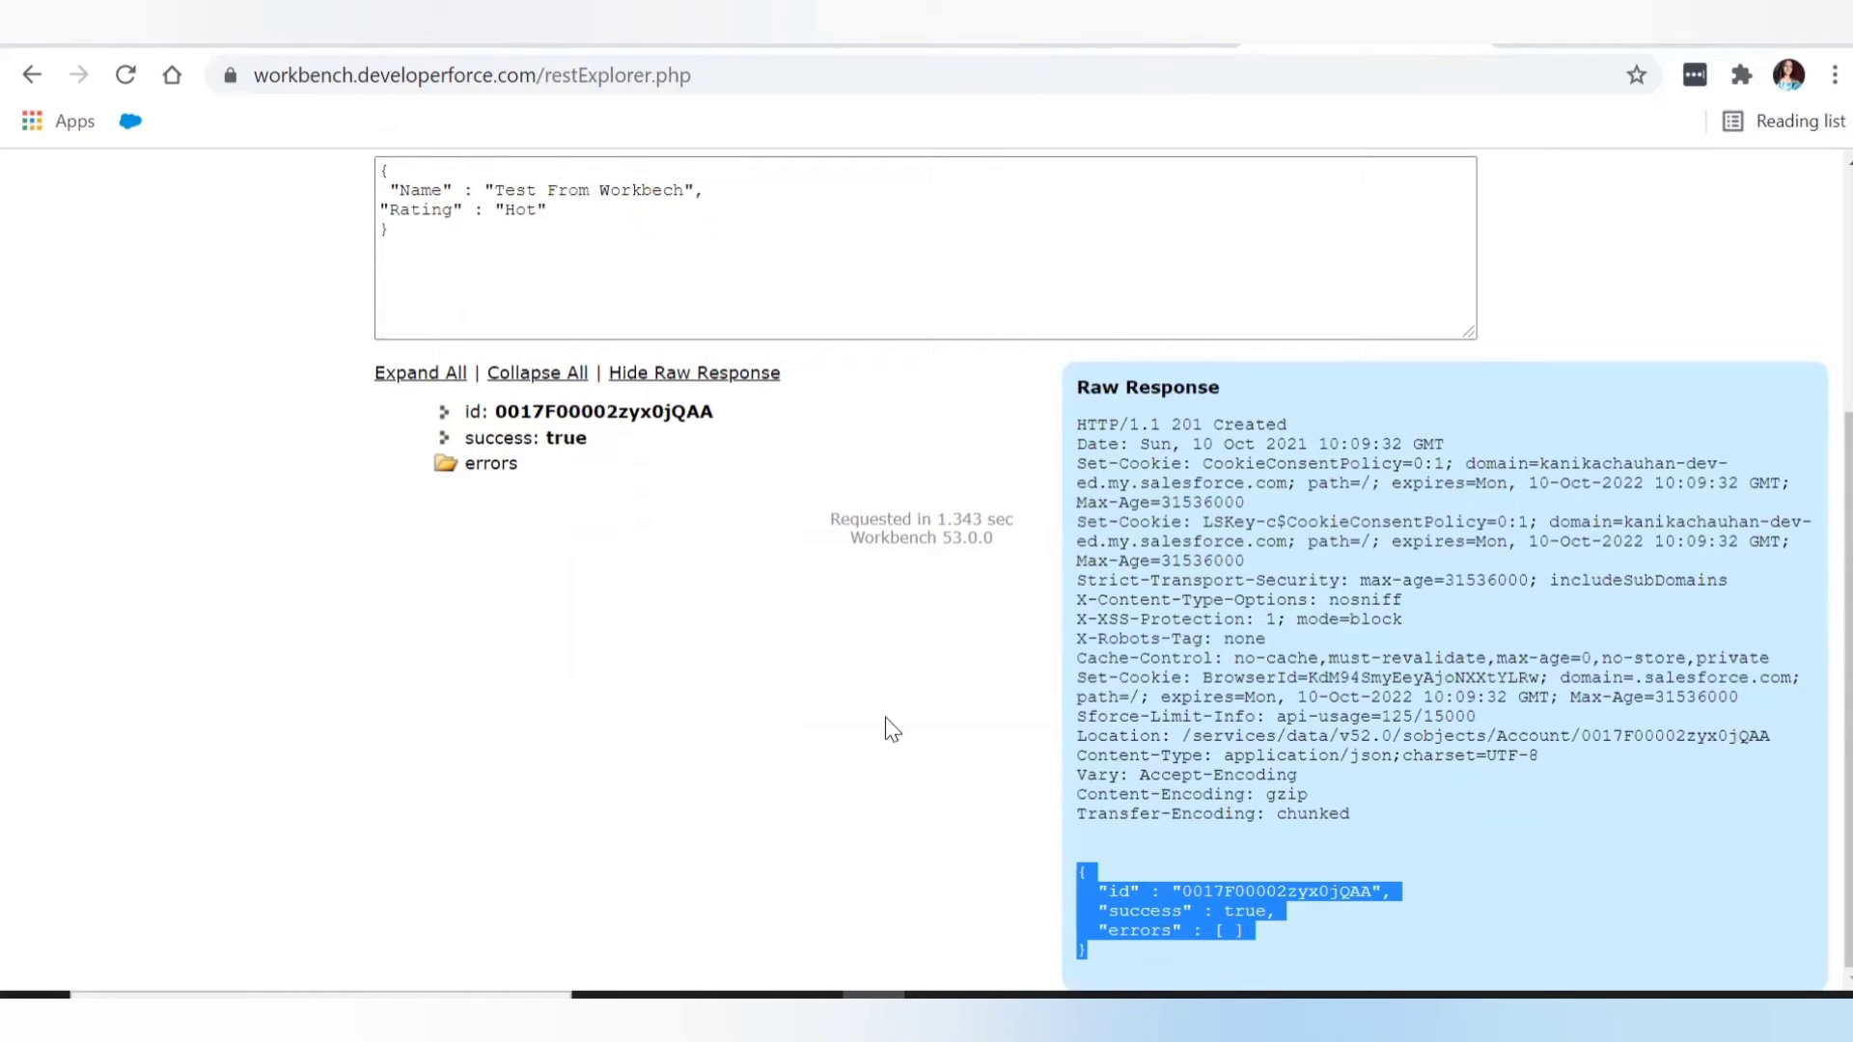
Switch to the Salesforce Accounts page and open the new account's record by replacing 001/o in the URL with the copied id
click(200, 48)
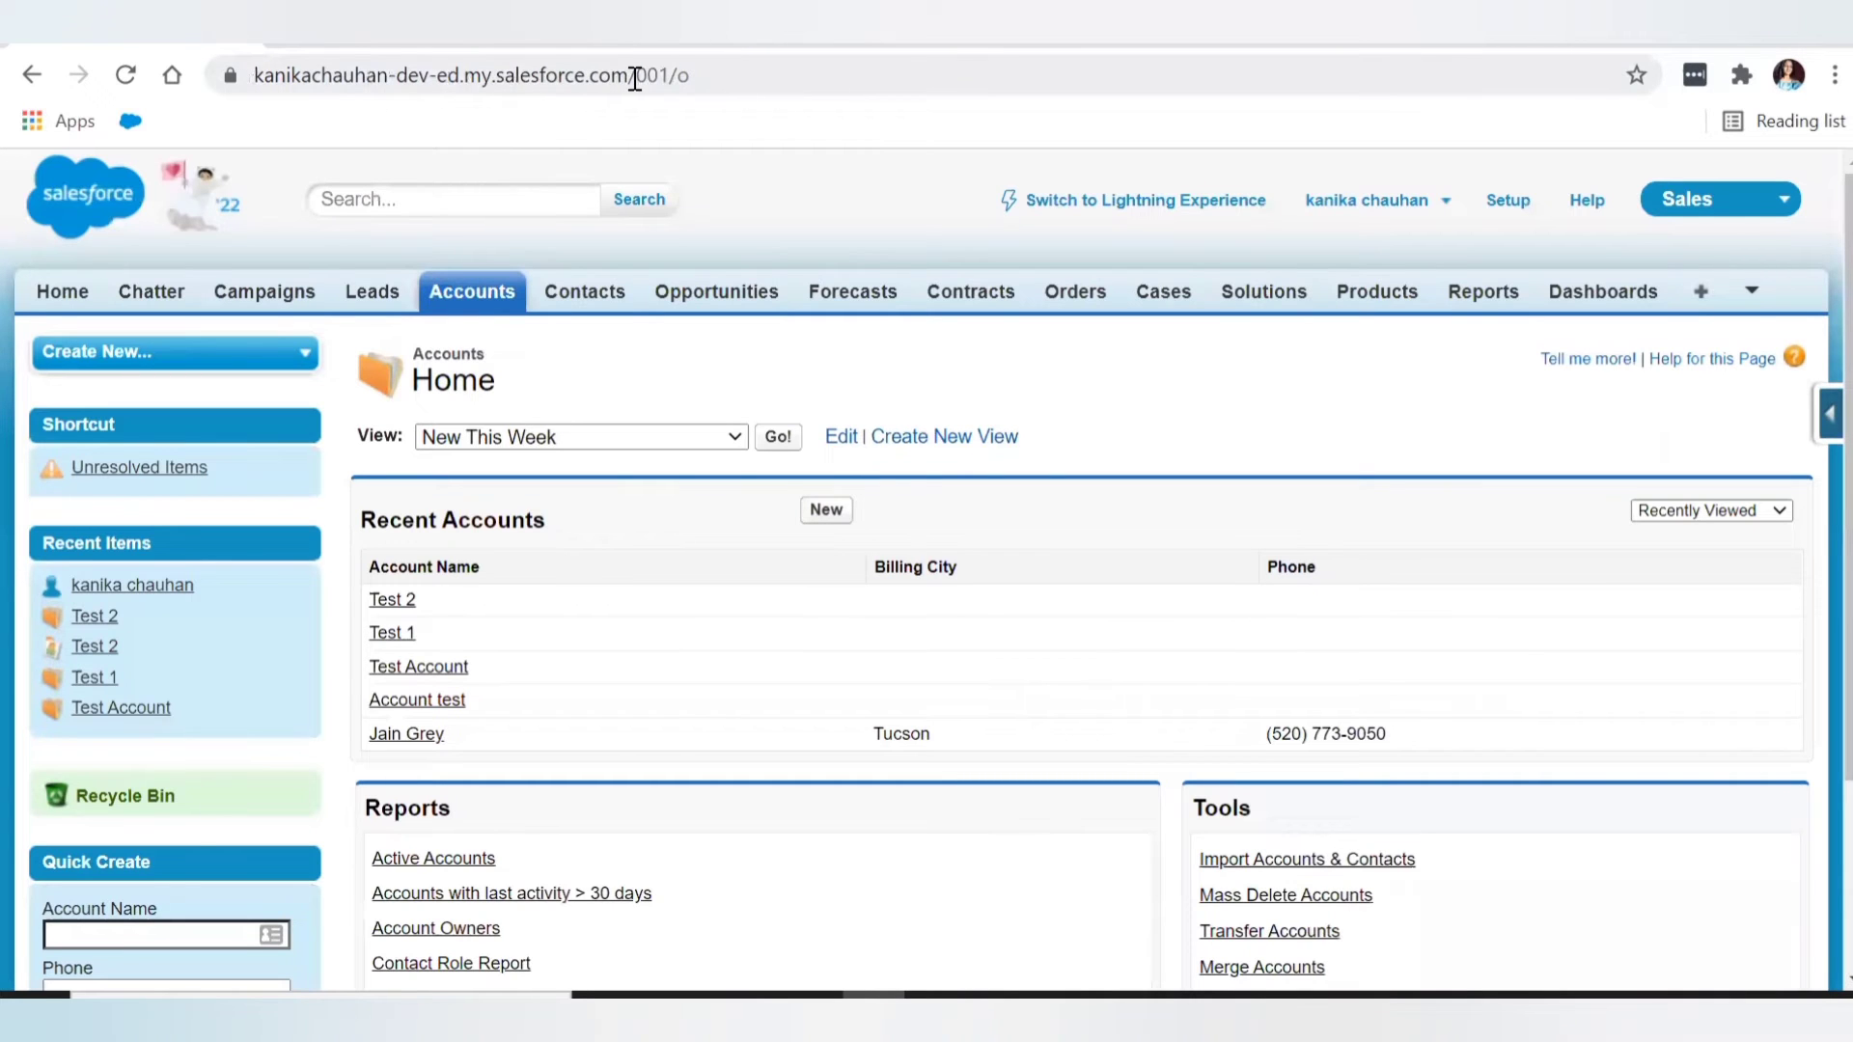
drag(639, 77, 814, 79)
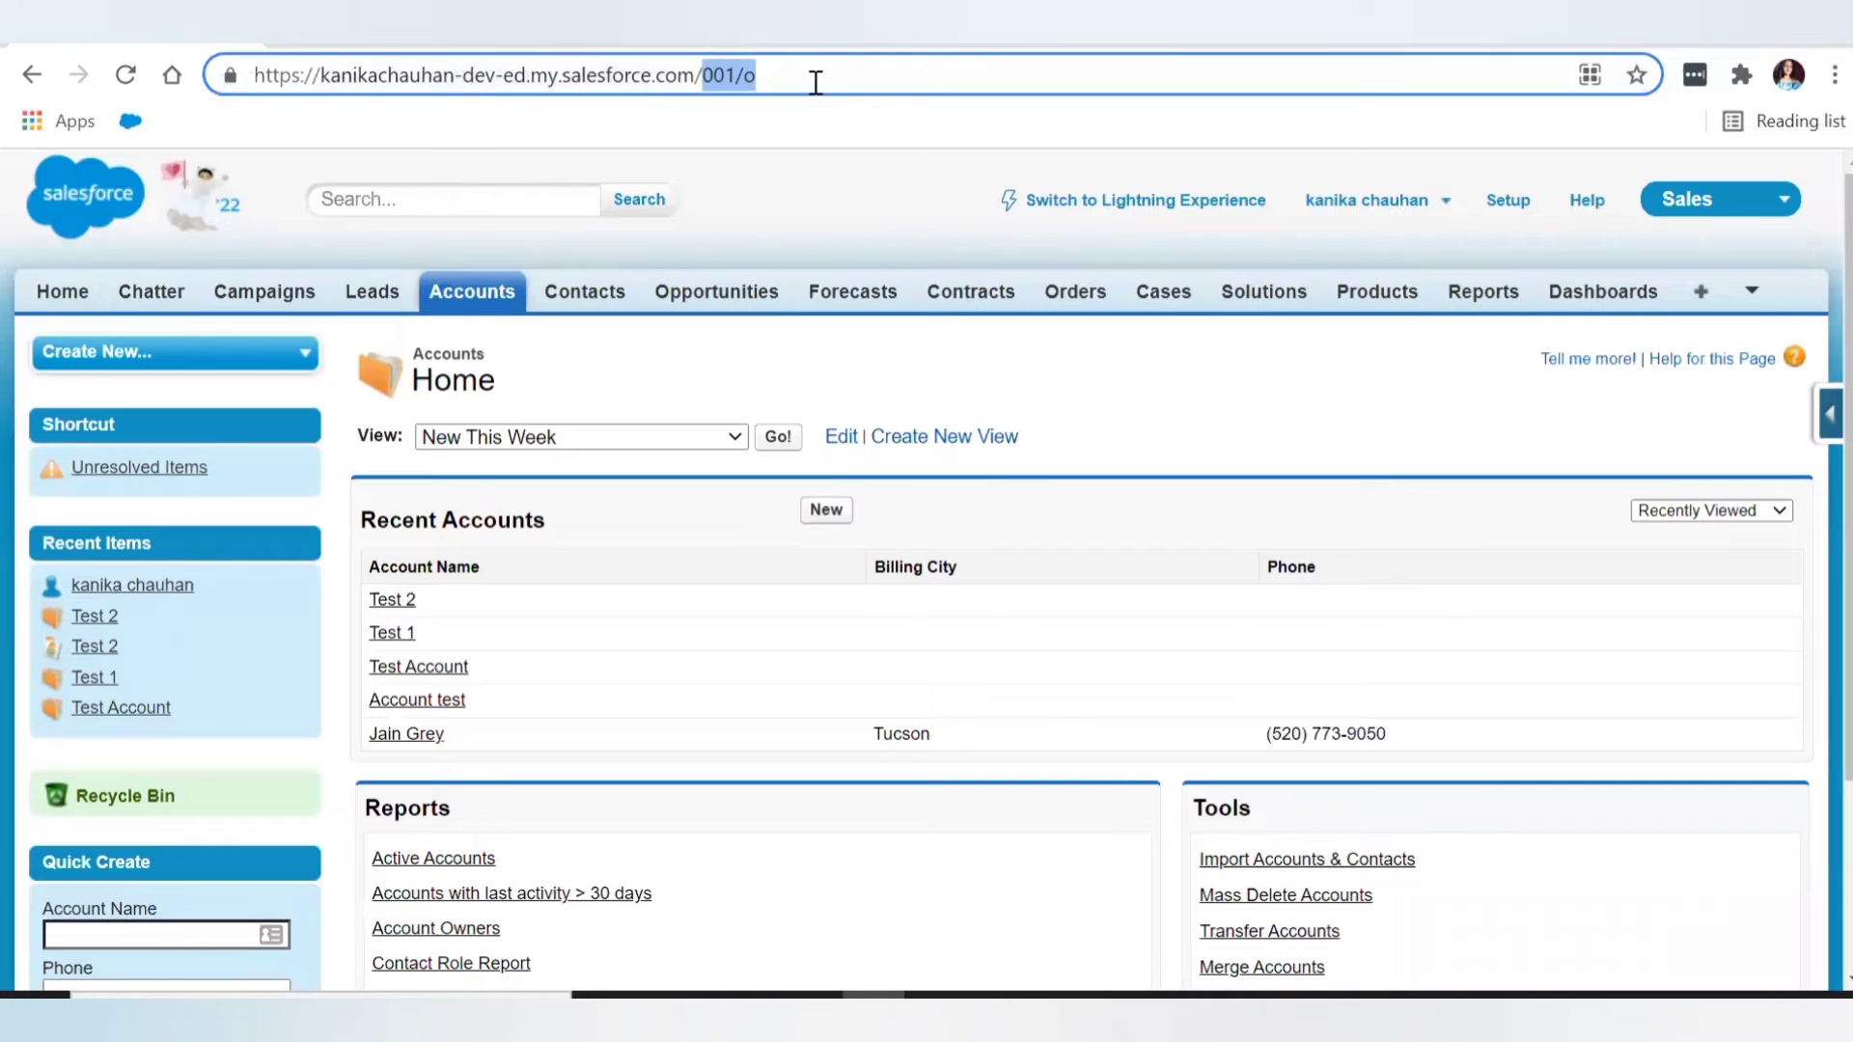
key(ctrl+v)
key(Return)
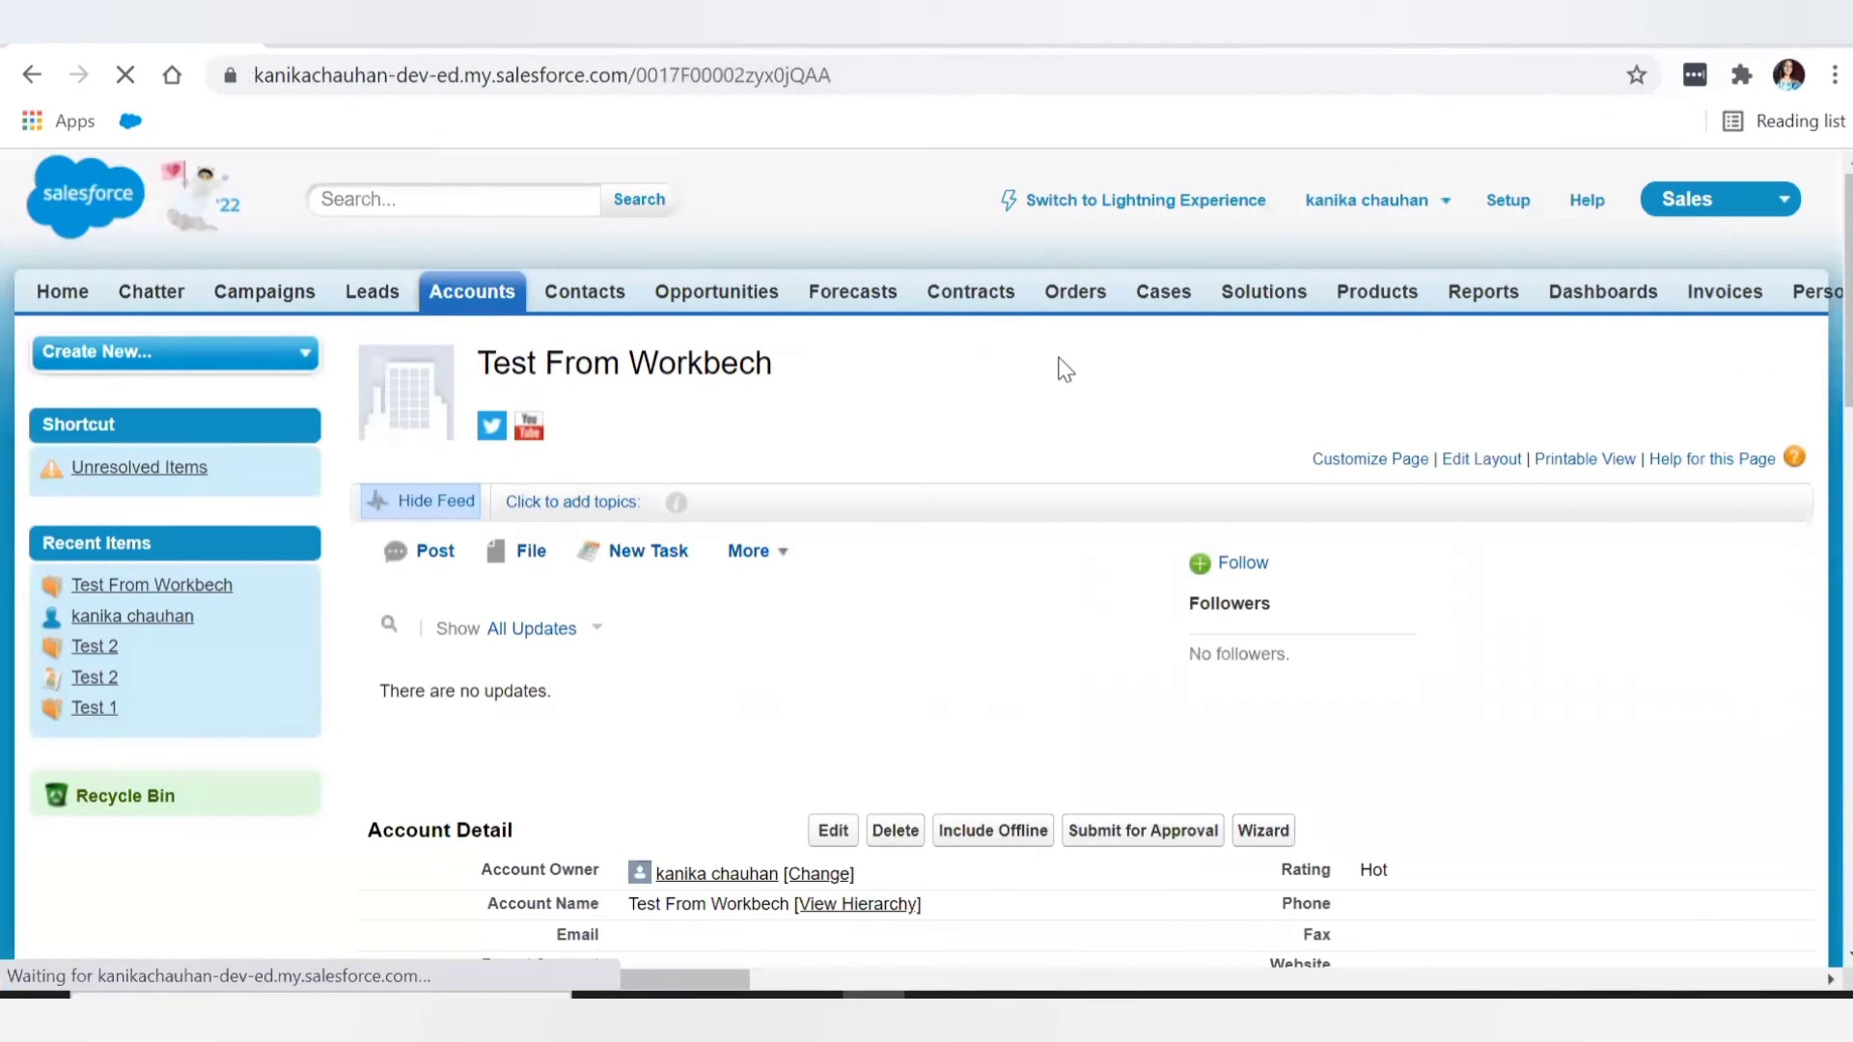
Check the Account Name, Created By date and Rating in the new record's account details
scroll(1065, 372, down, 6)
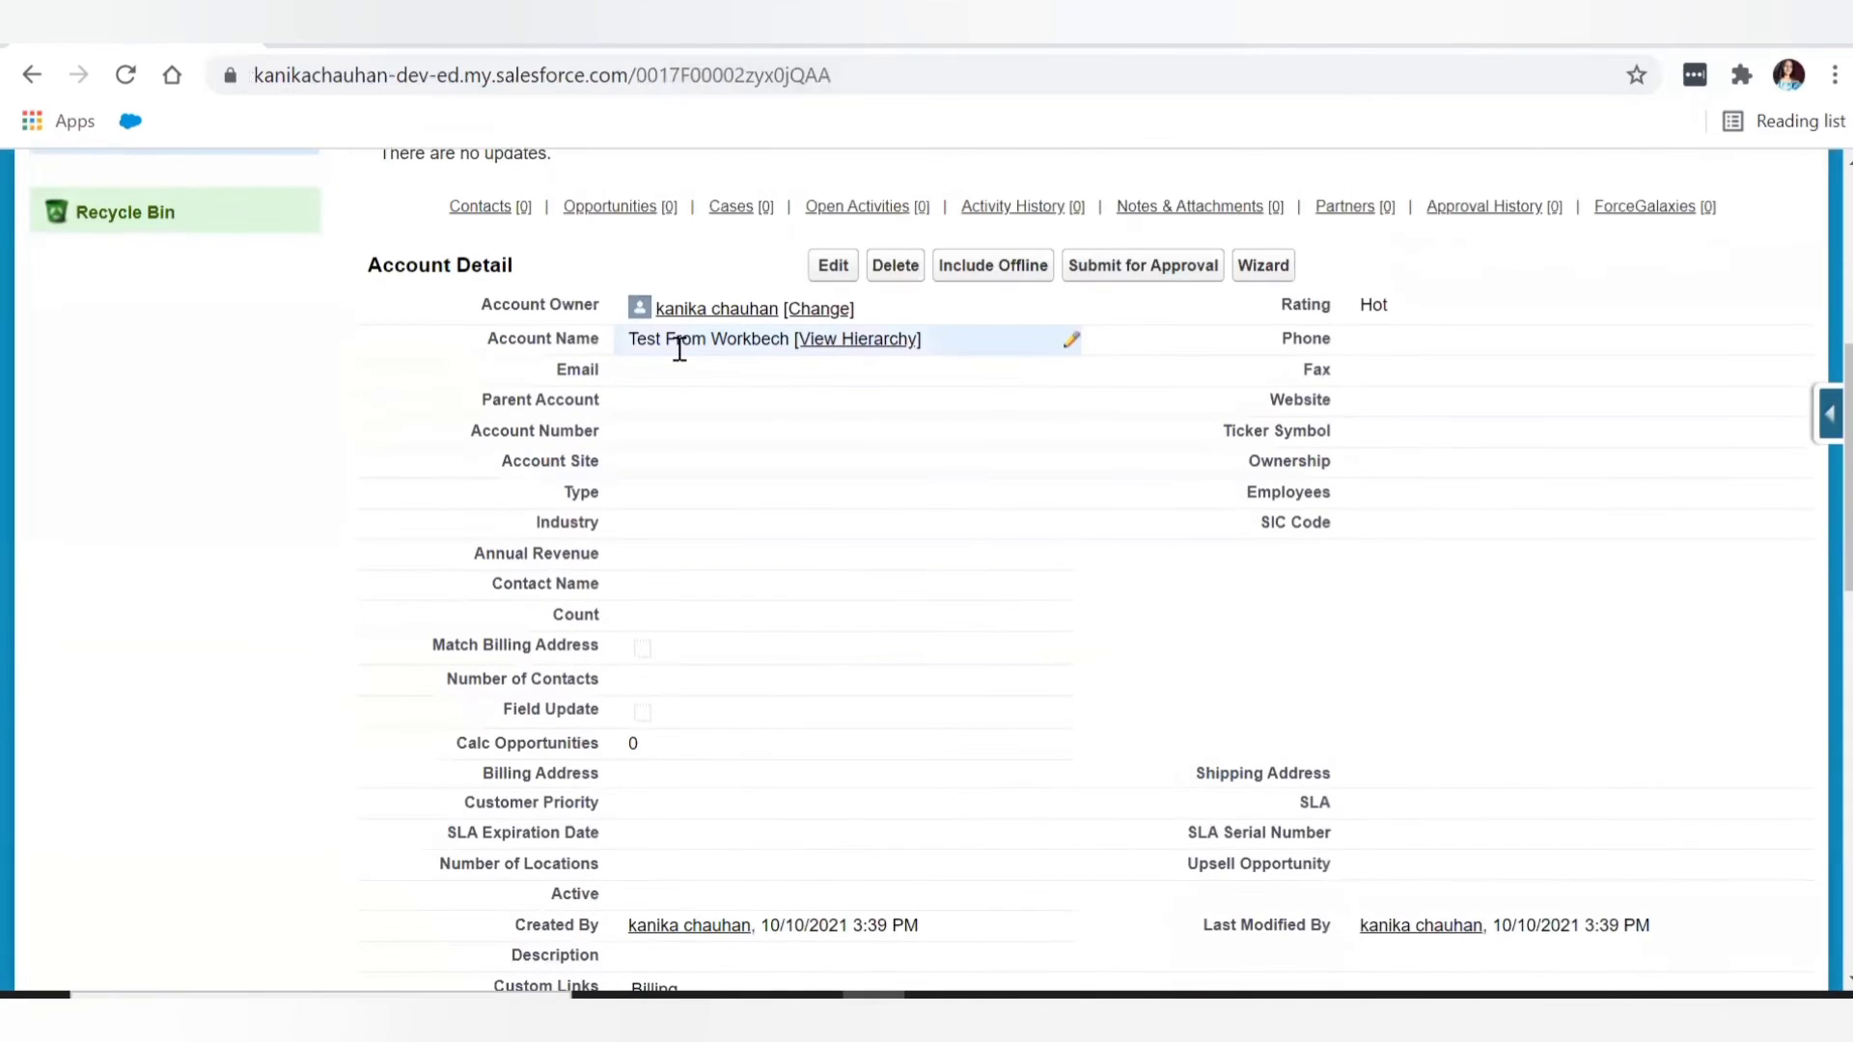
drag(623, 339, 785, 335)
scroll(955, 579, down, 3)
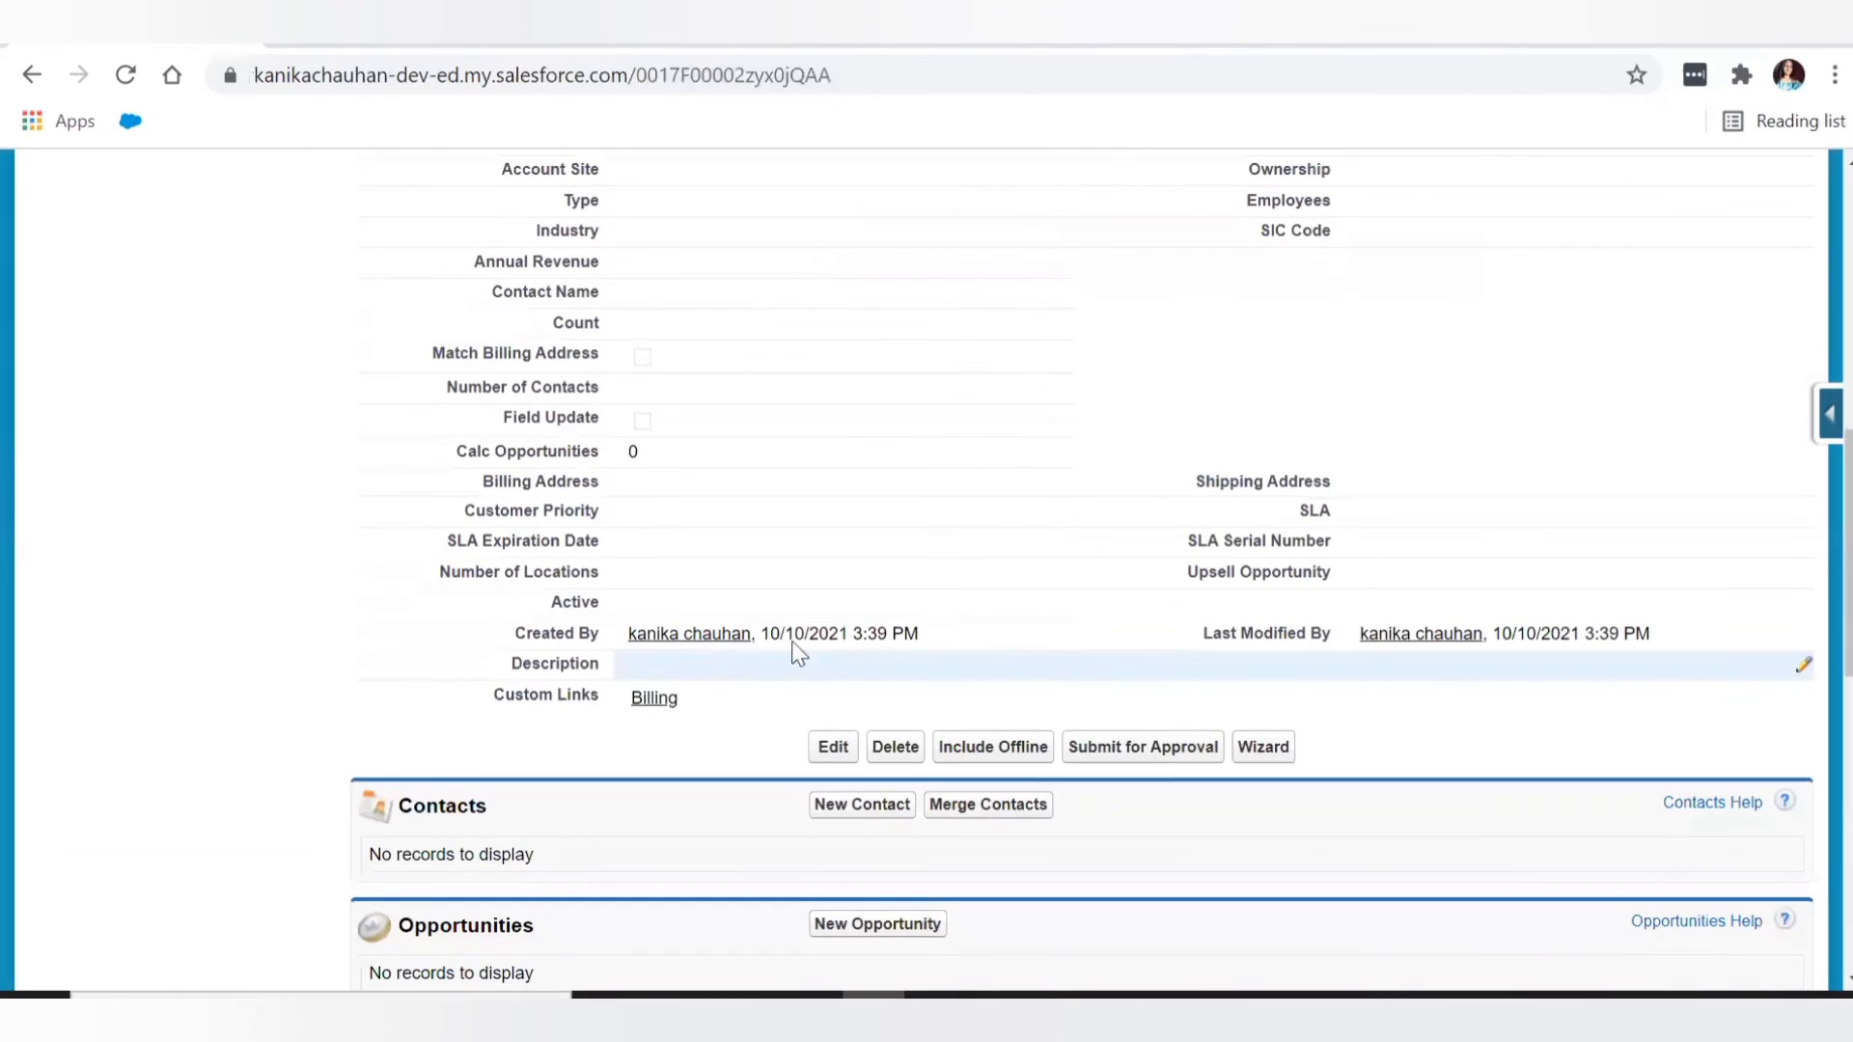
drag(819, 633, 907, 632)
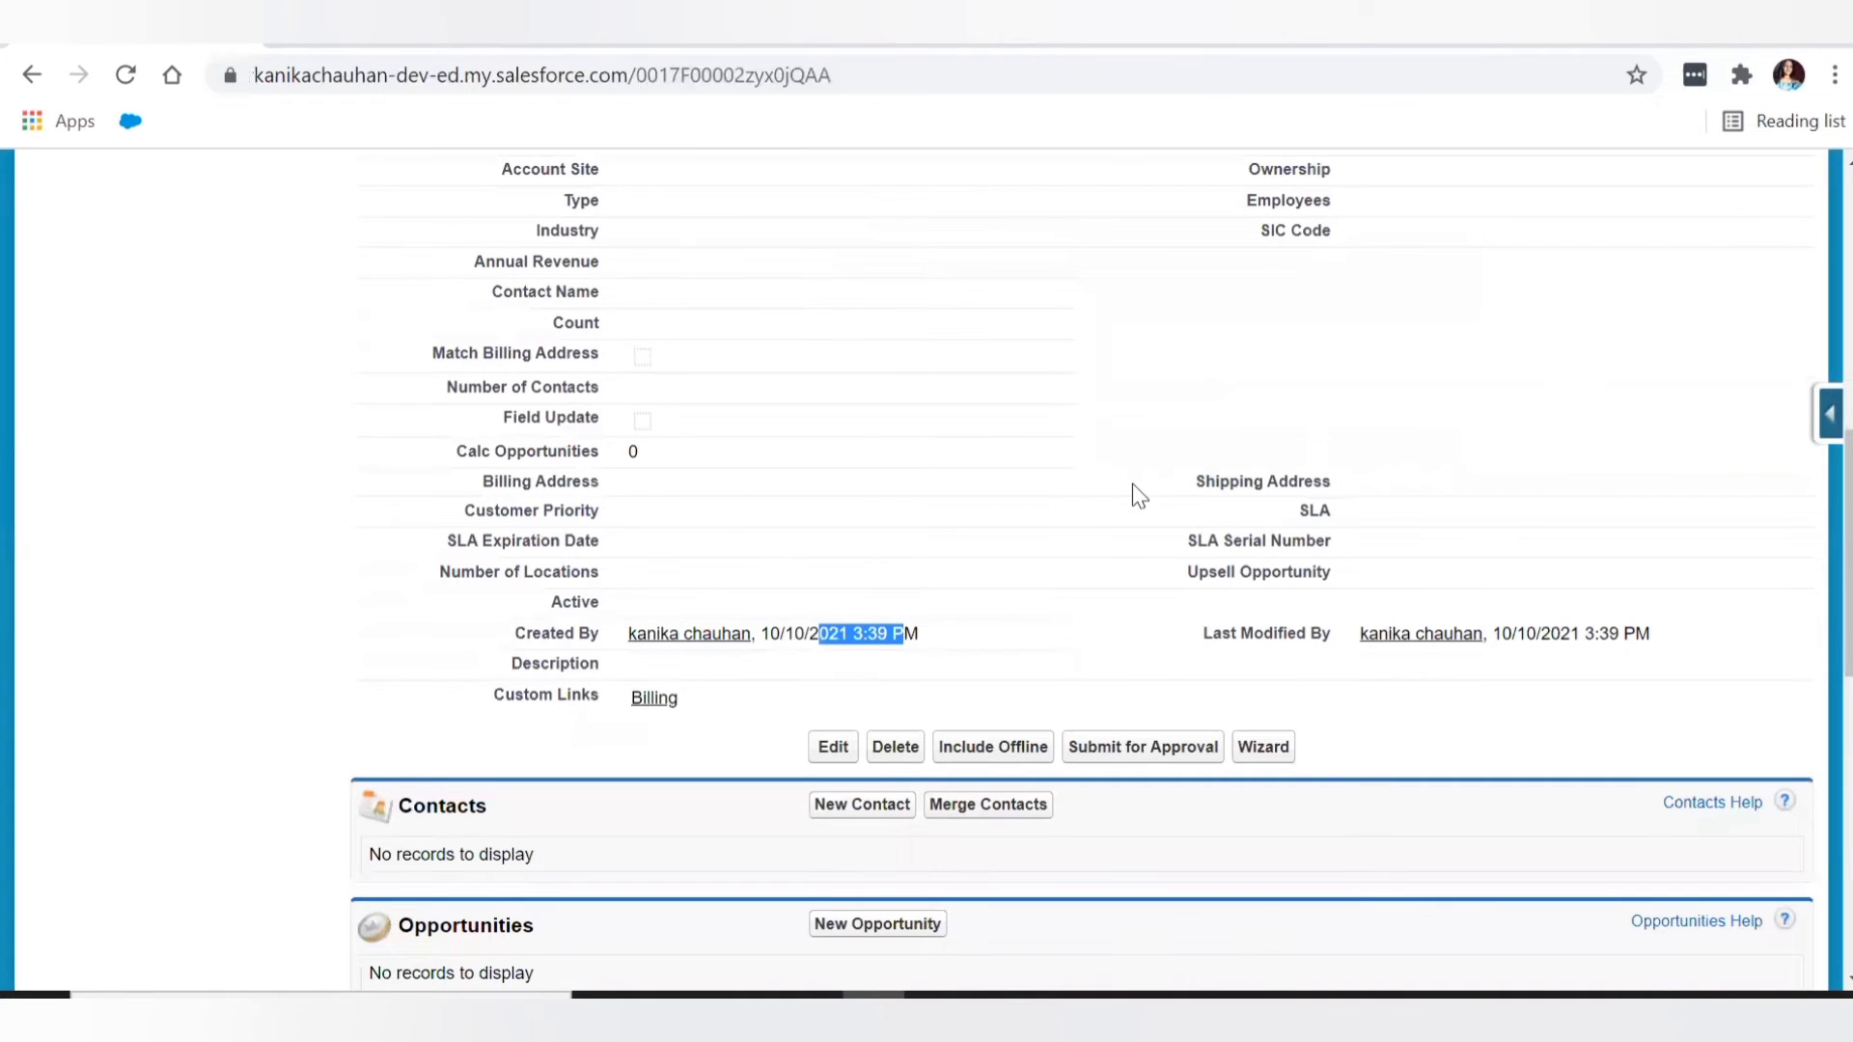
scroll(1134, 485, up, 1)
scroll(1132, 484, up, 4)
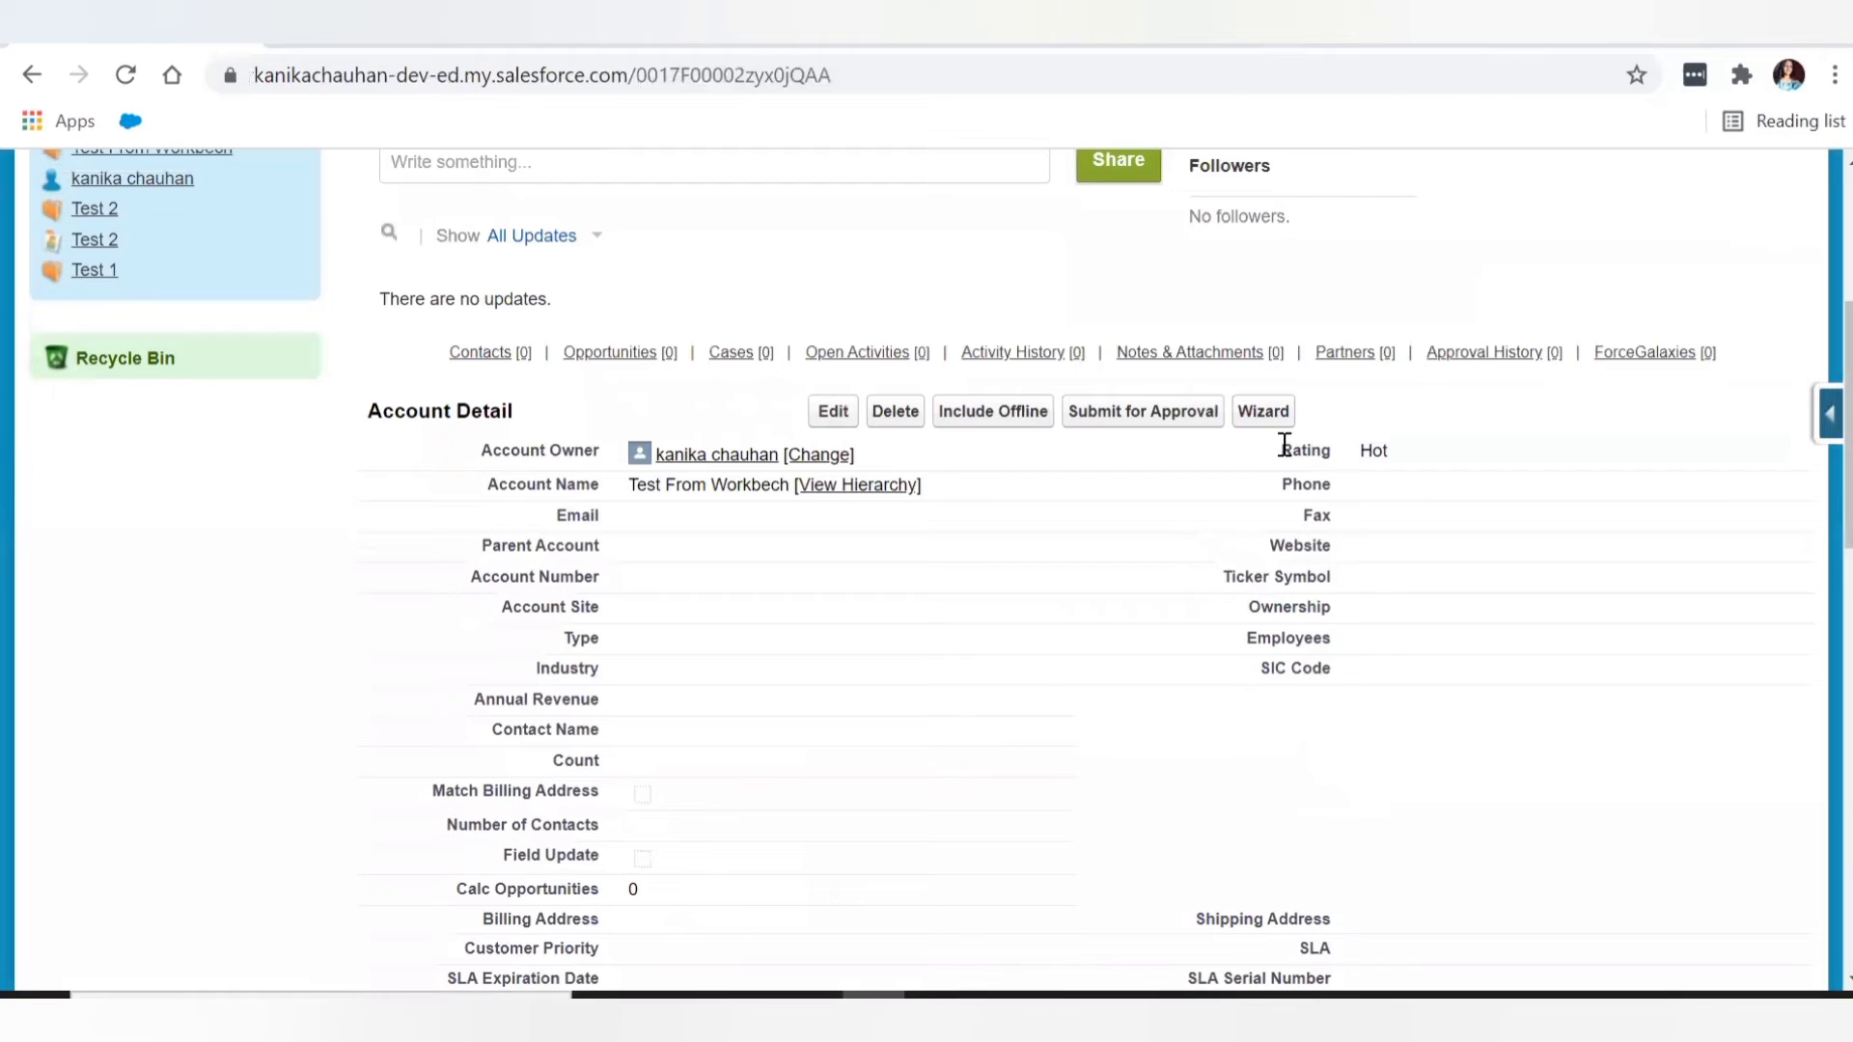
drag(1282, 446, 1395, 446)
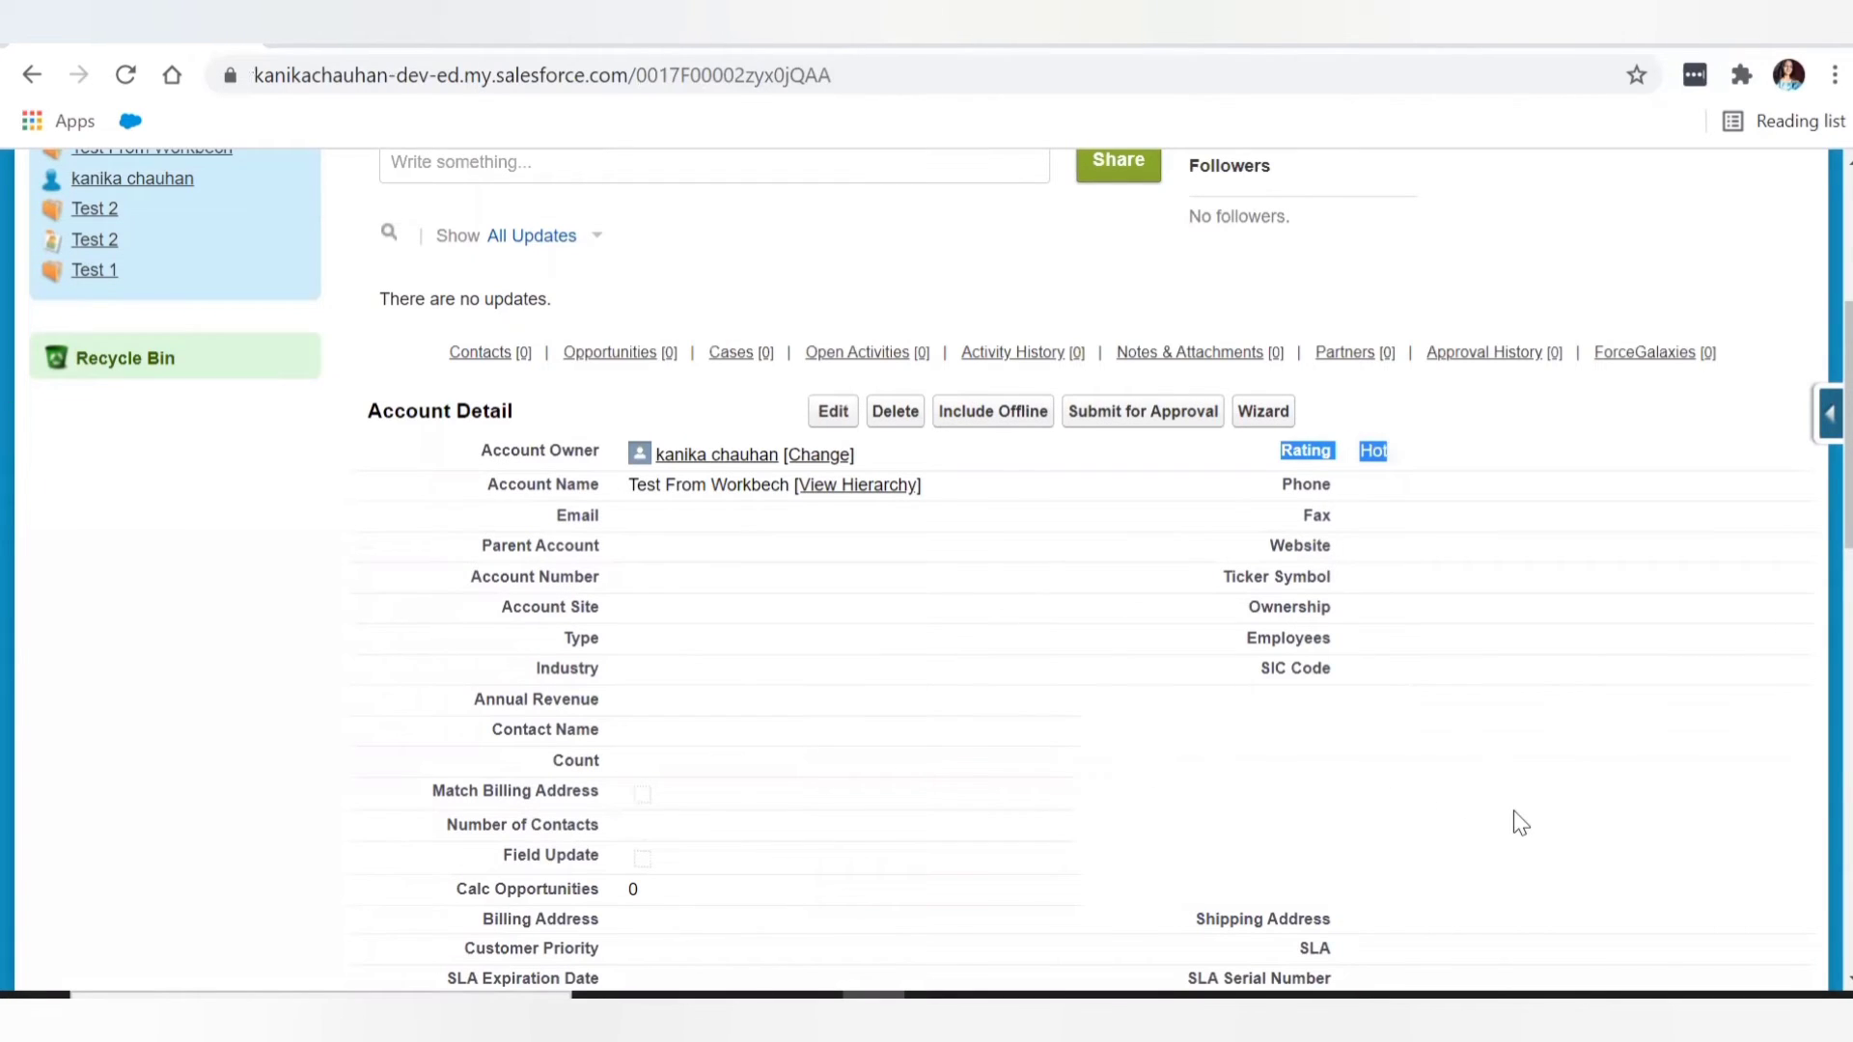
click(1518, 820)
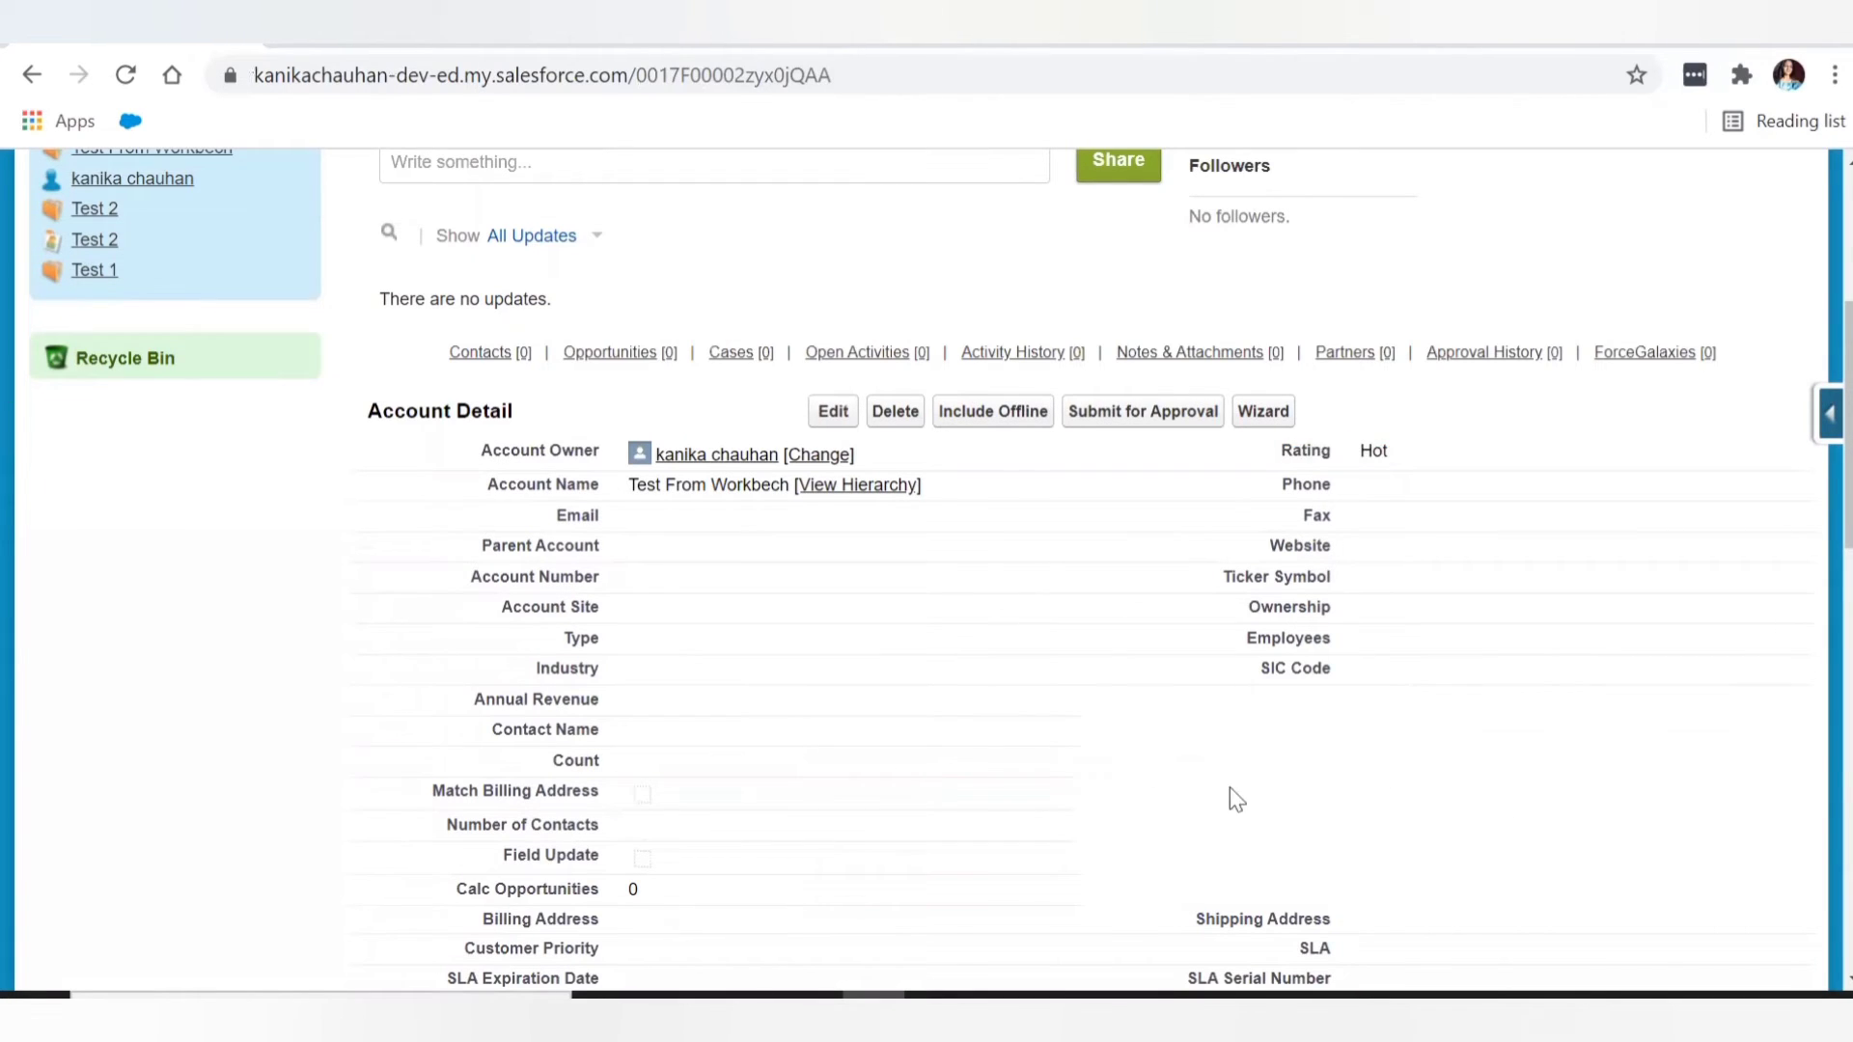
Return to Workbench's REST Explorer and review the JSON request body used to create the account
click(1332, 43)
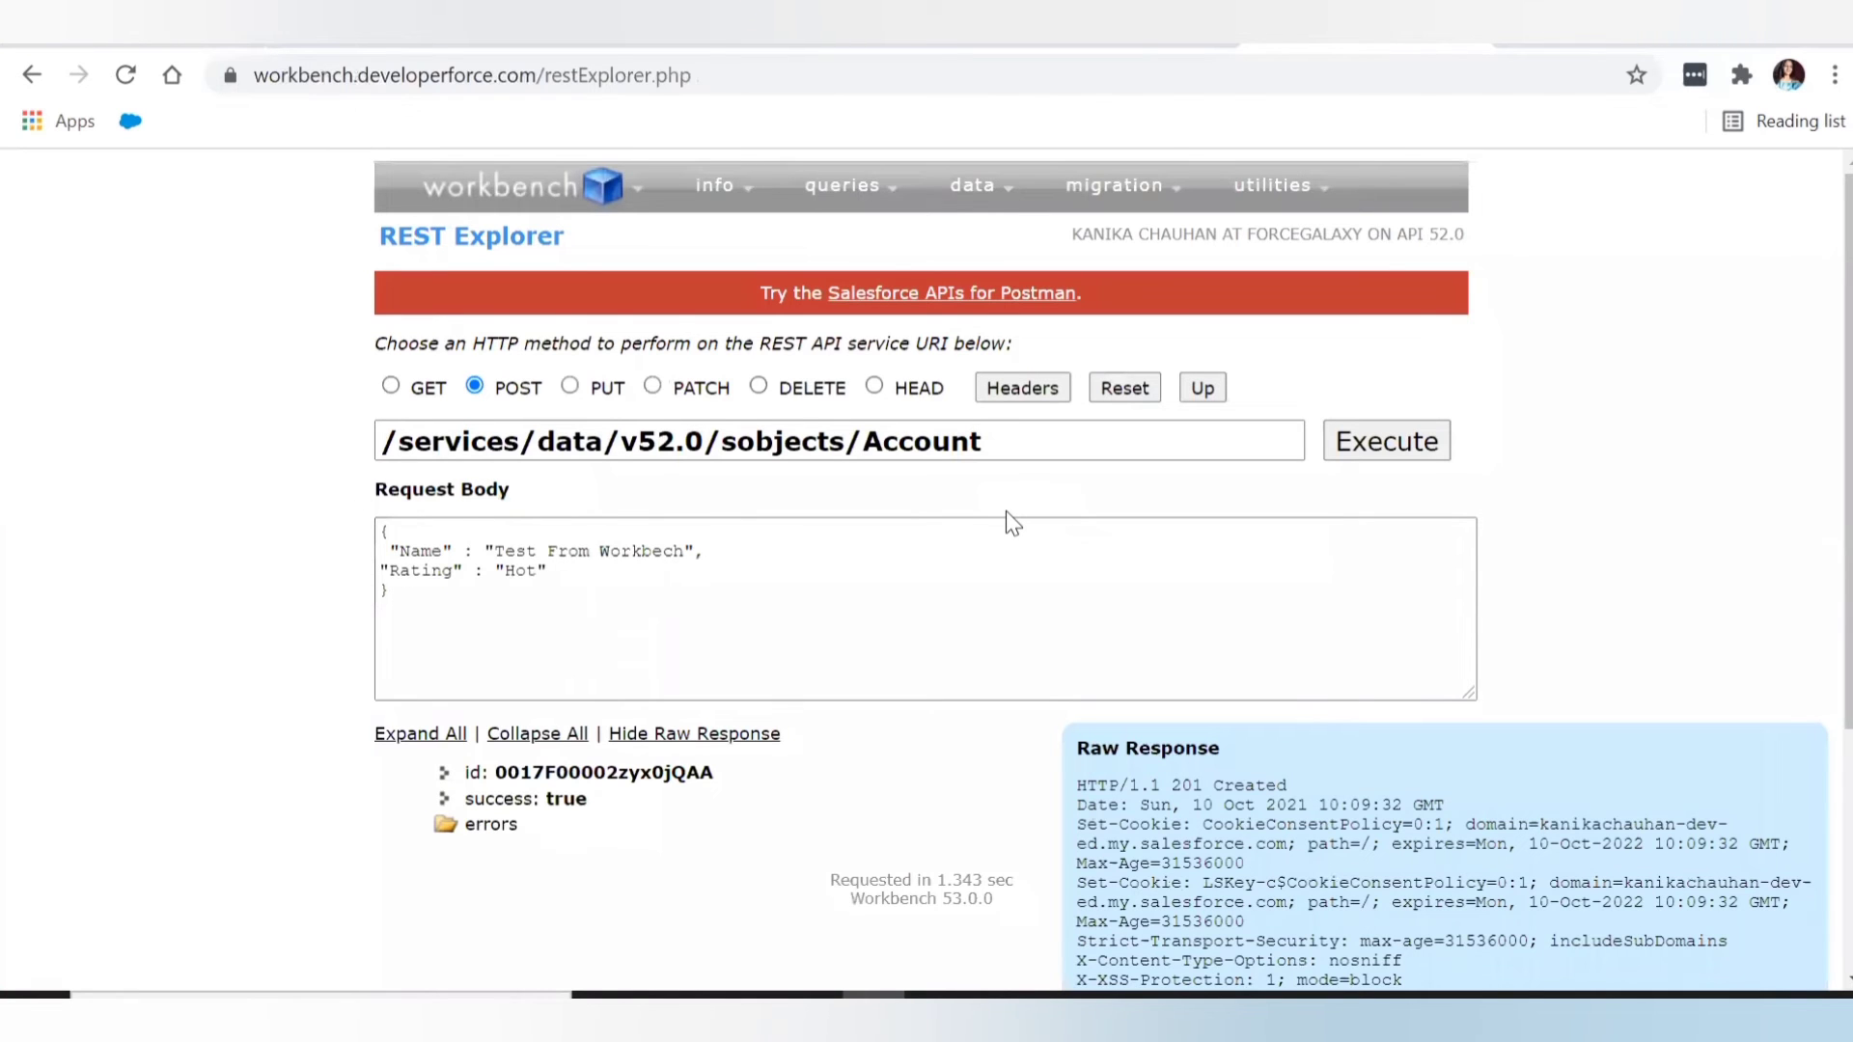
click(683, 552)
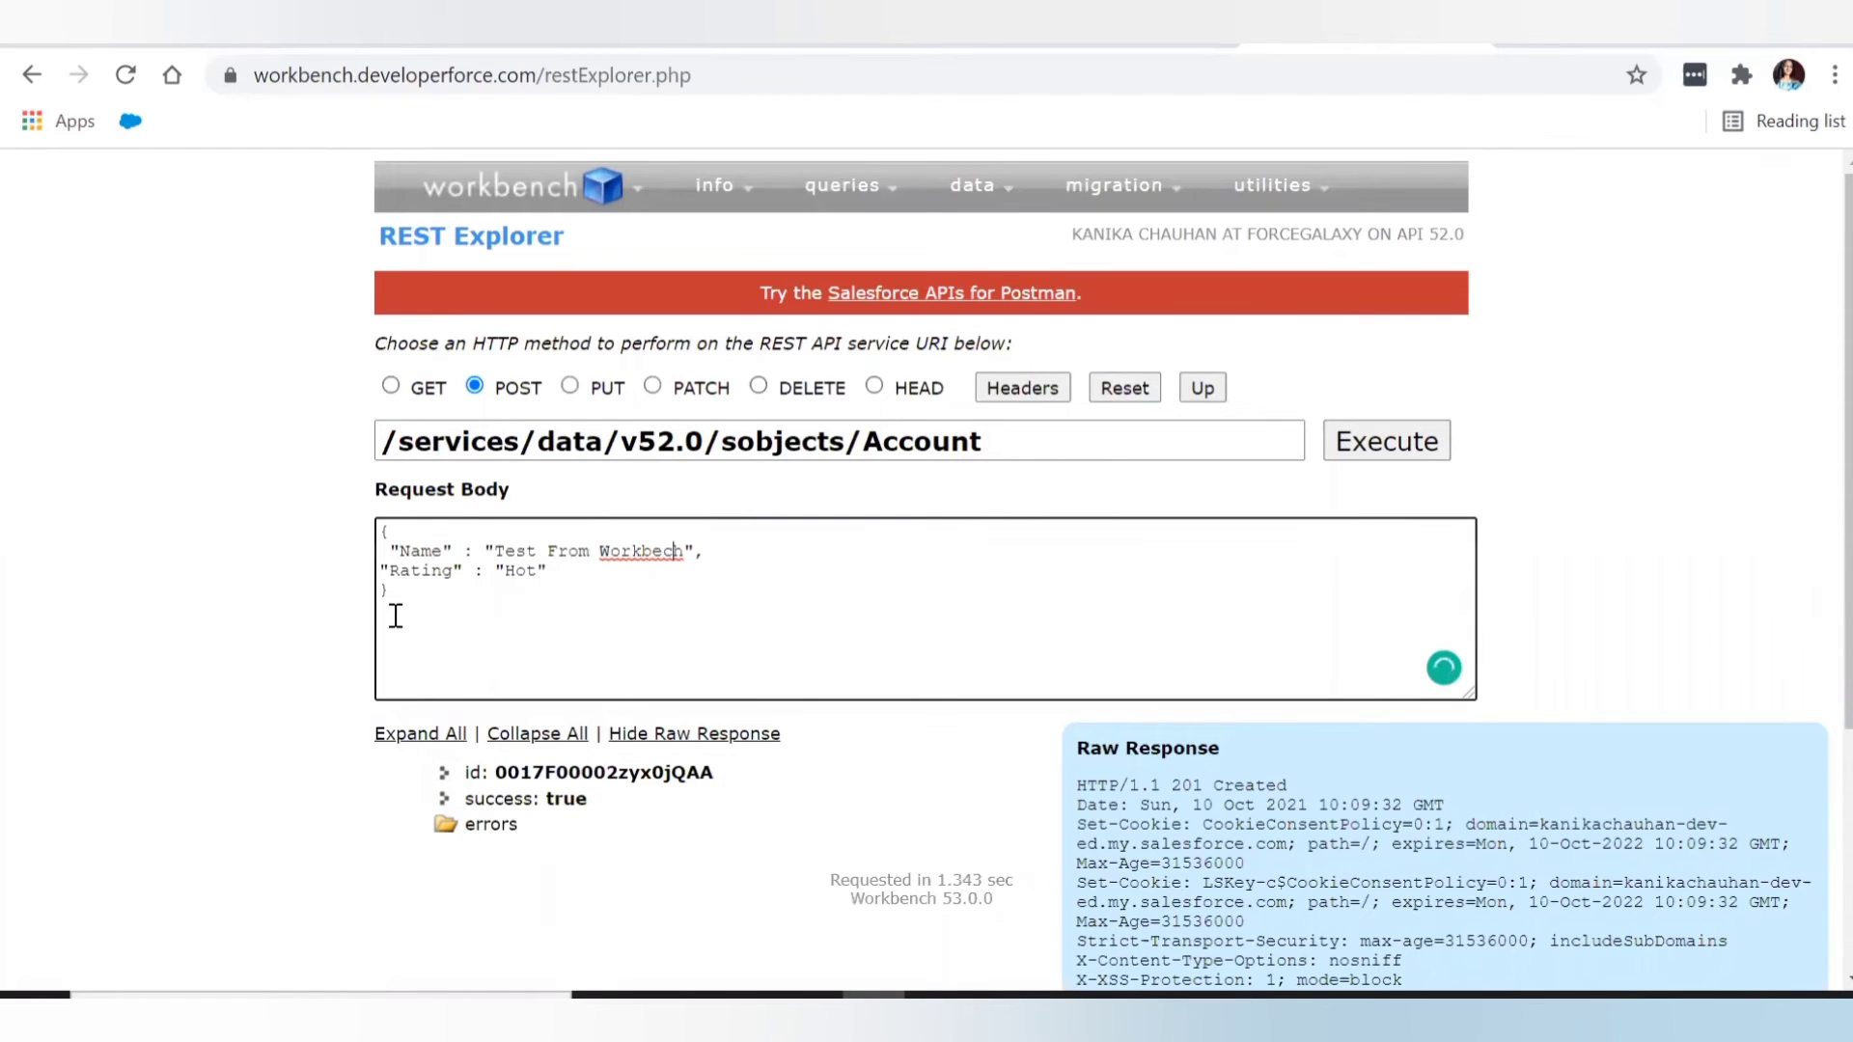
key(ctrl+a)
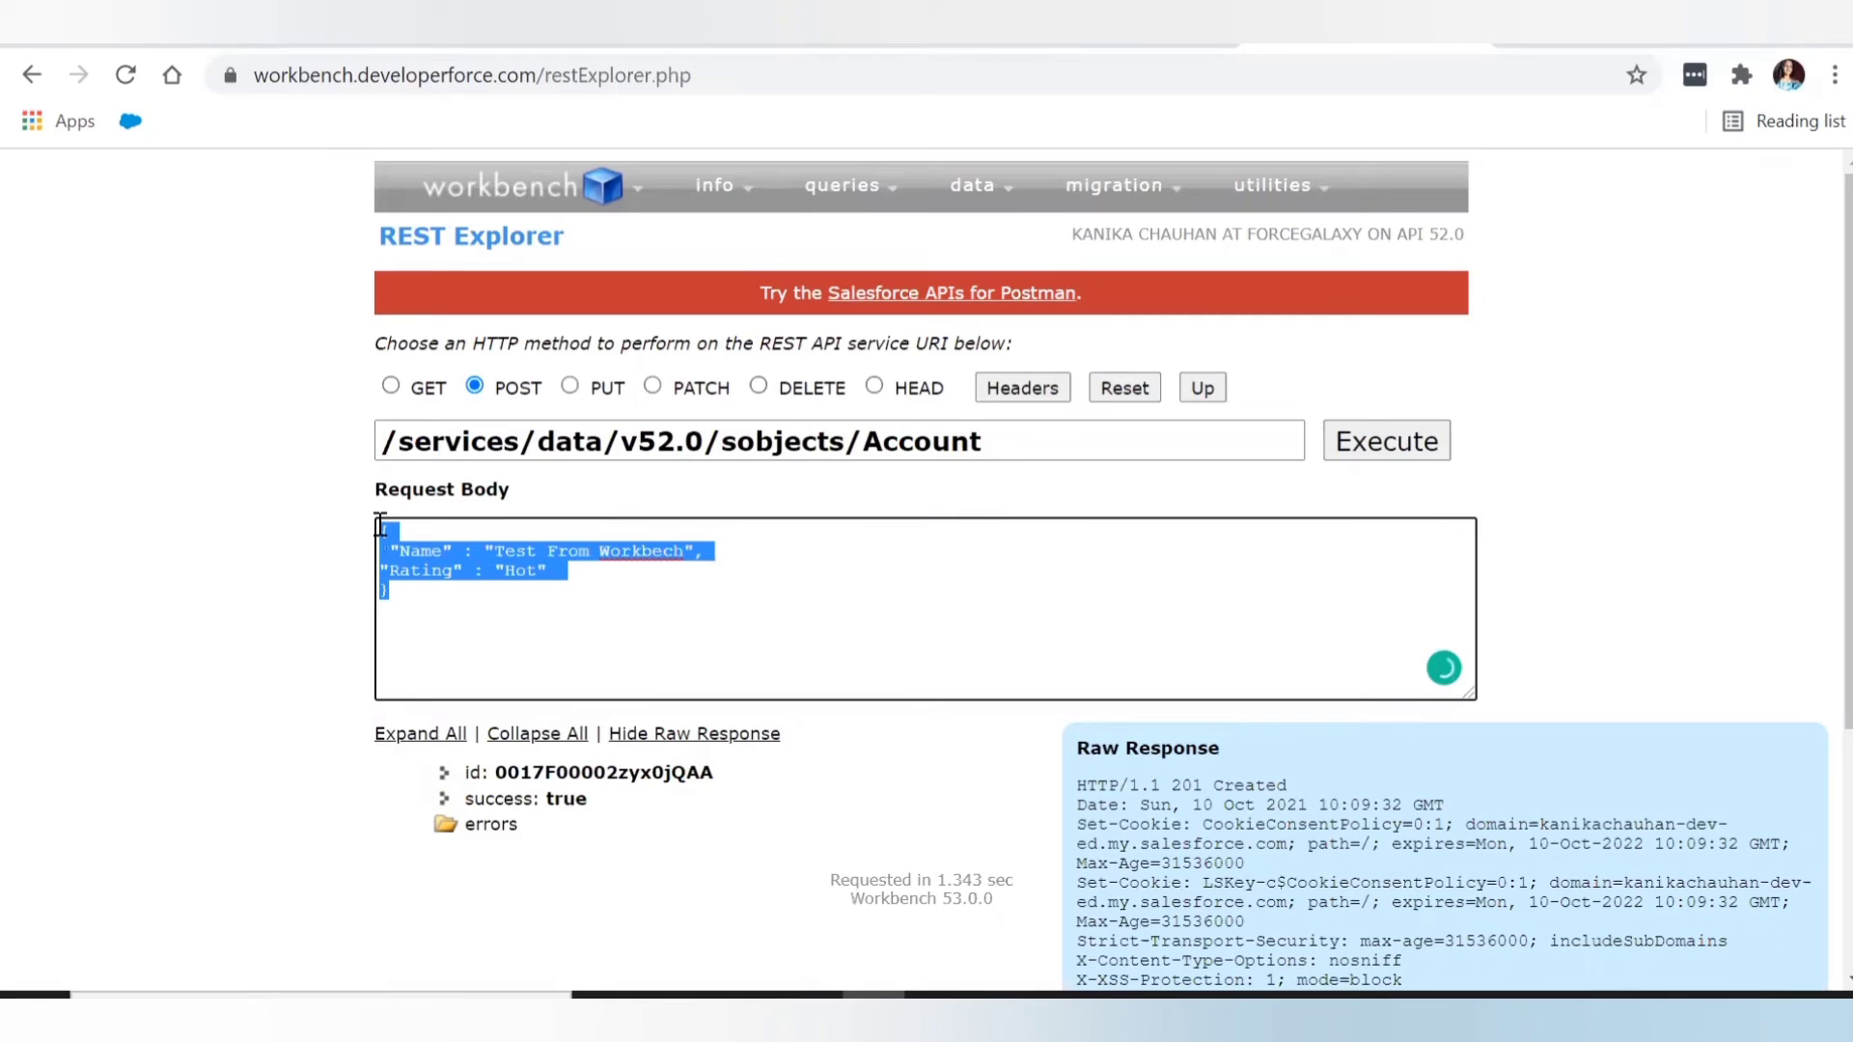
click(380, 525)
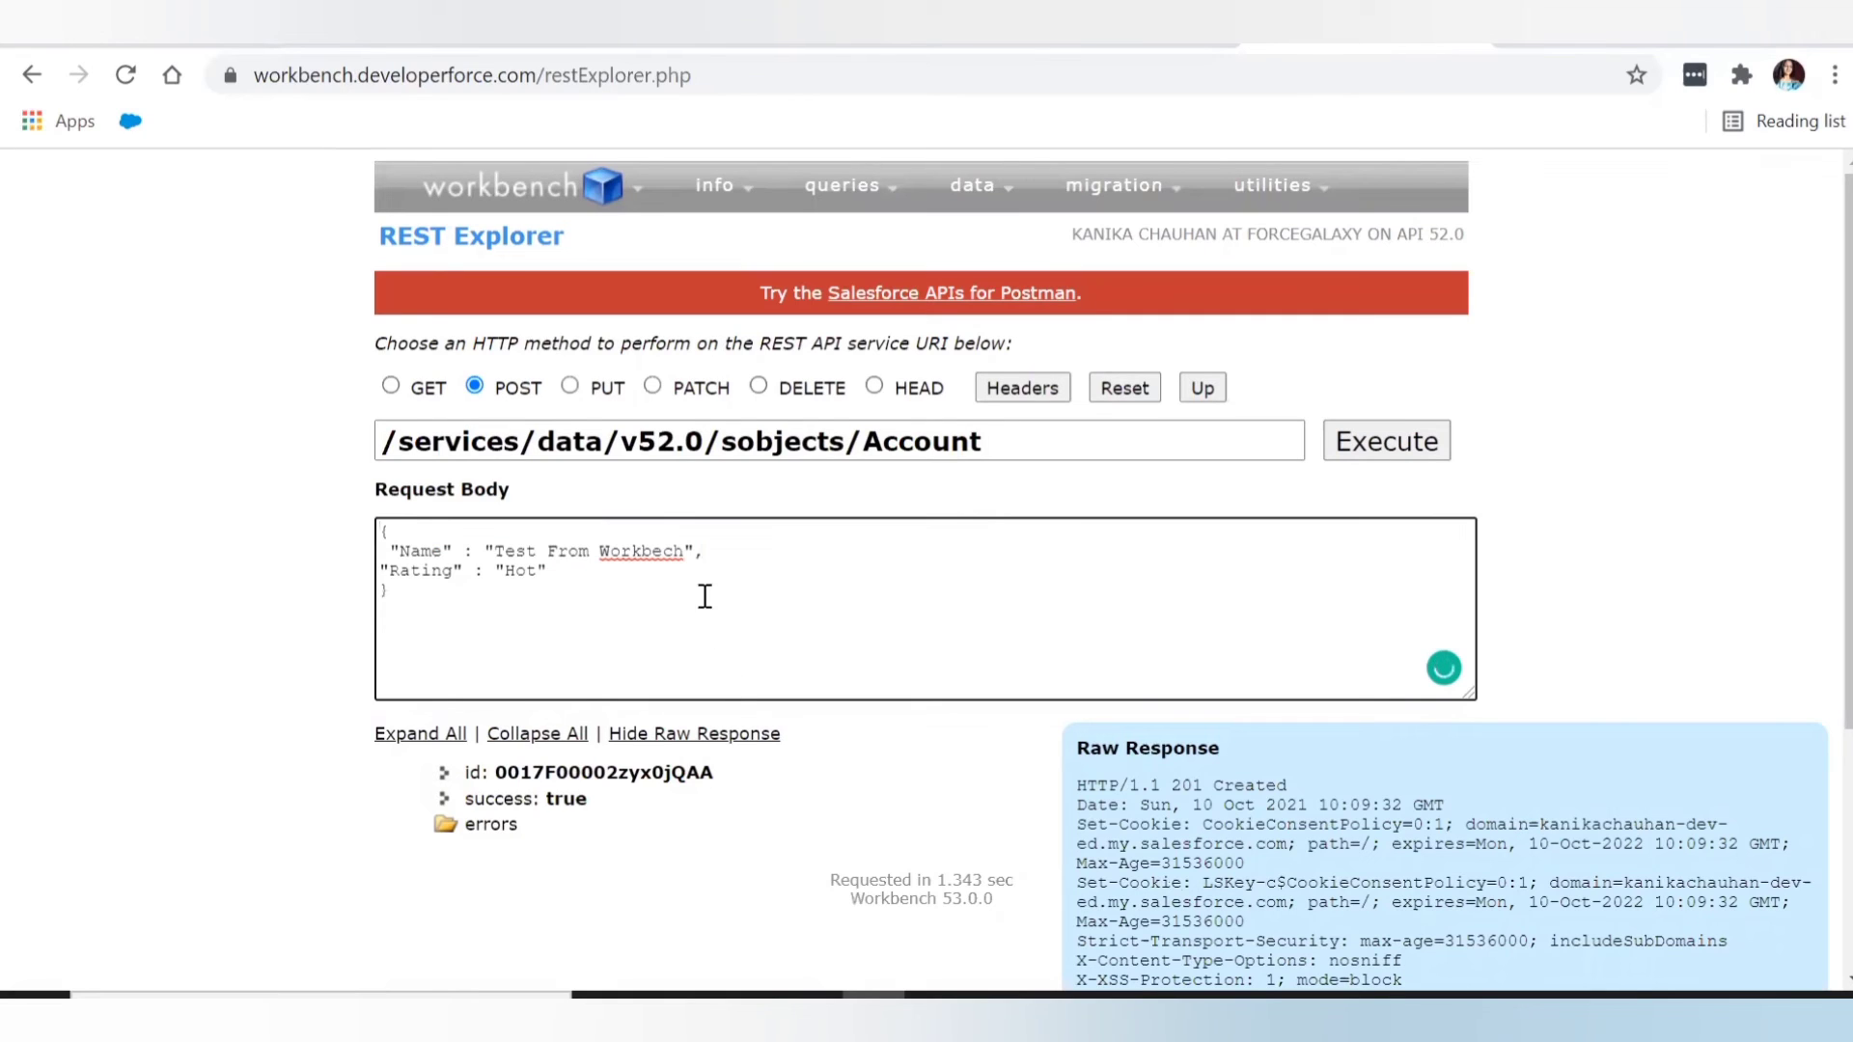
Switch the method to PUT and append a slash and the new account's id to the service URI
click(571, 386)
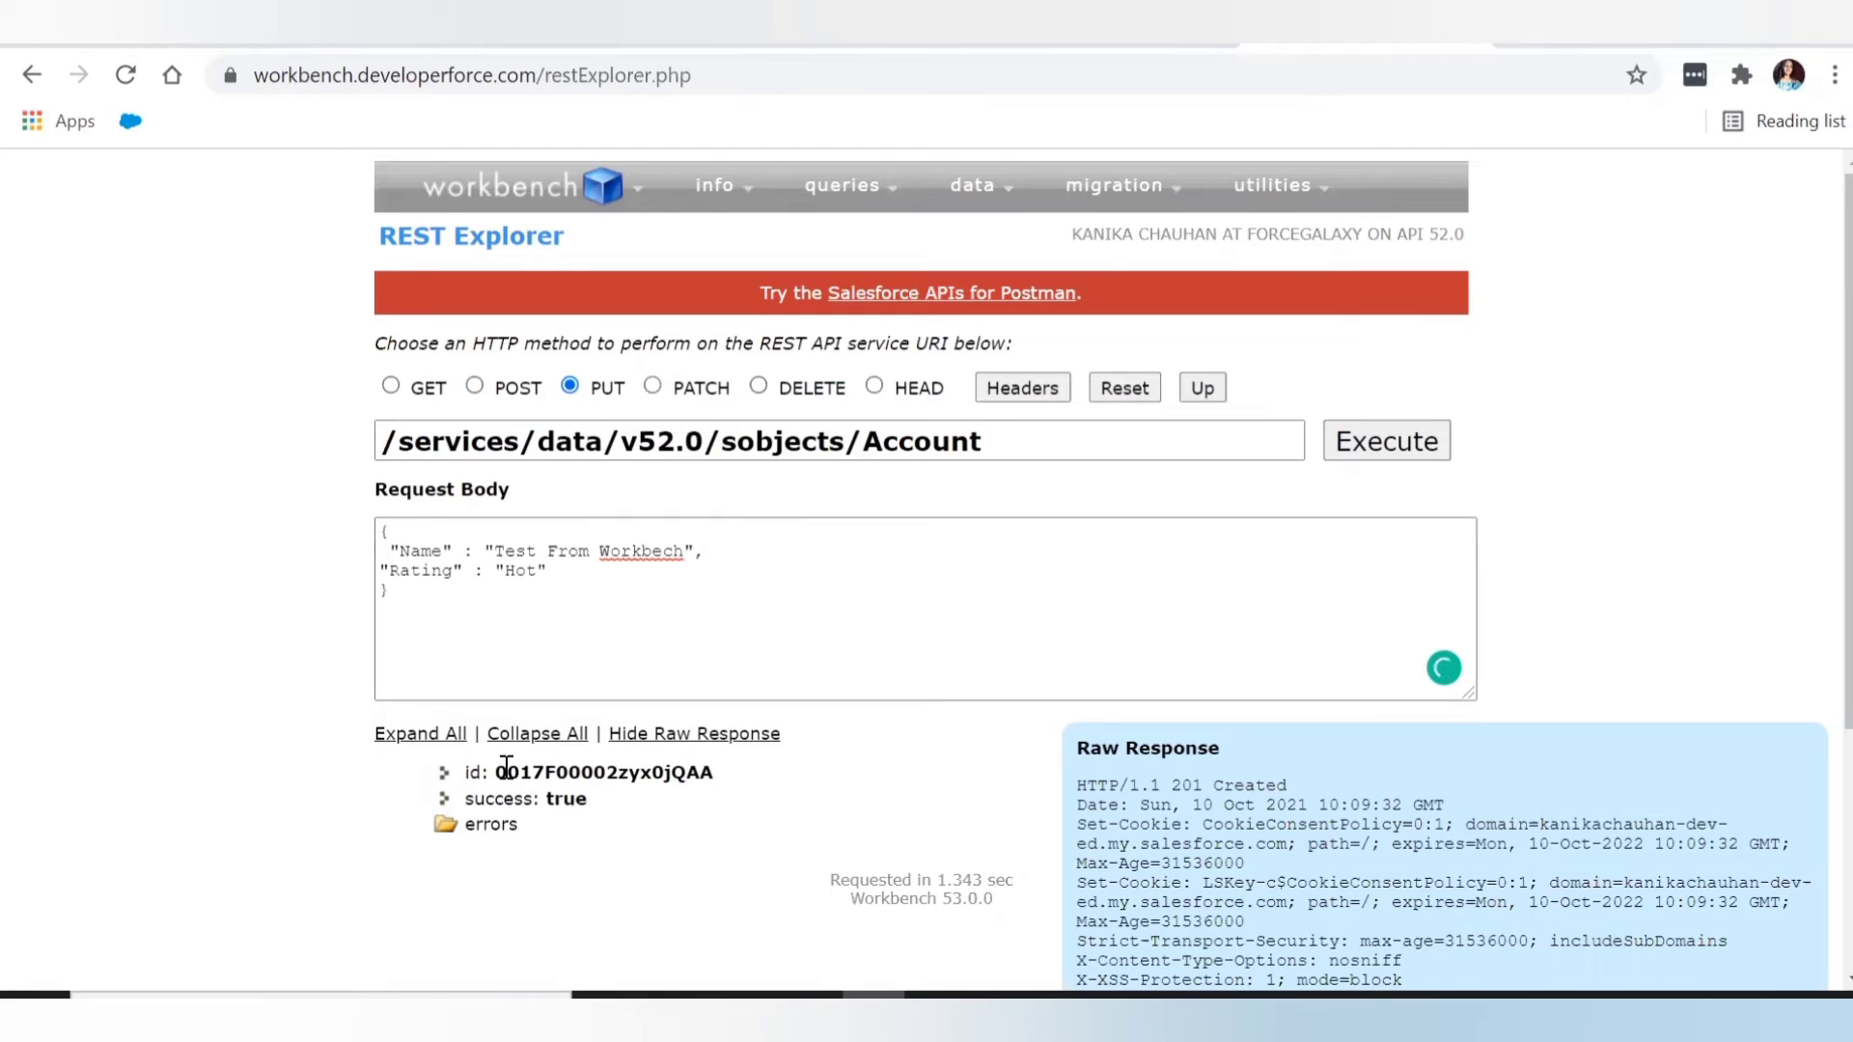
drag(704, 765, 721, 772)
key(ctrl+c)
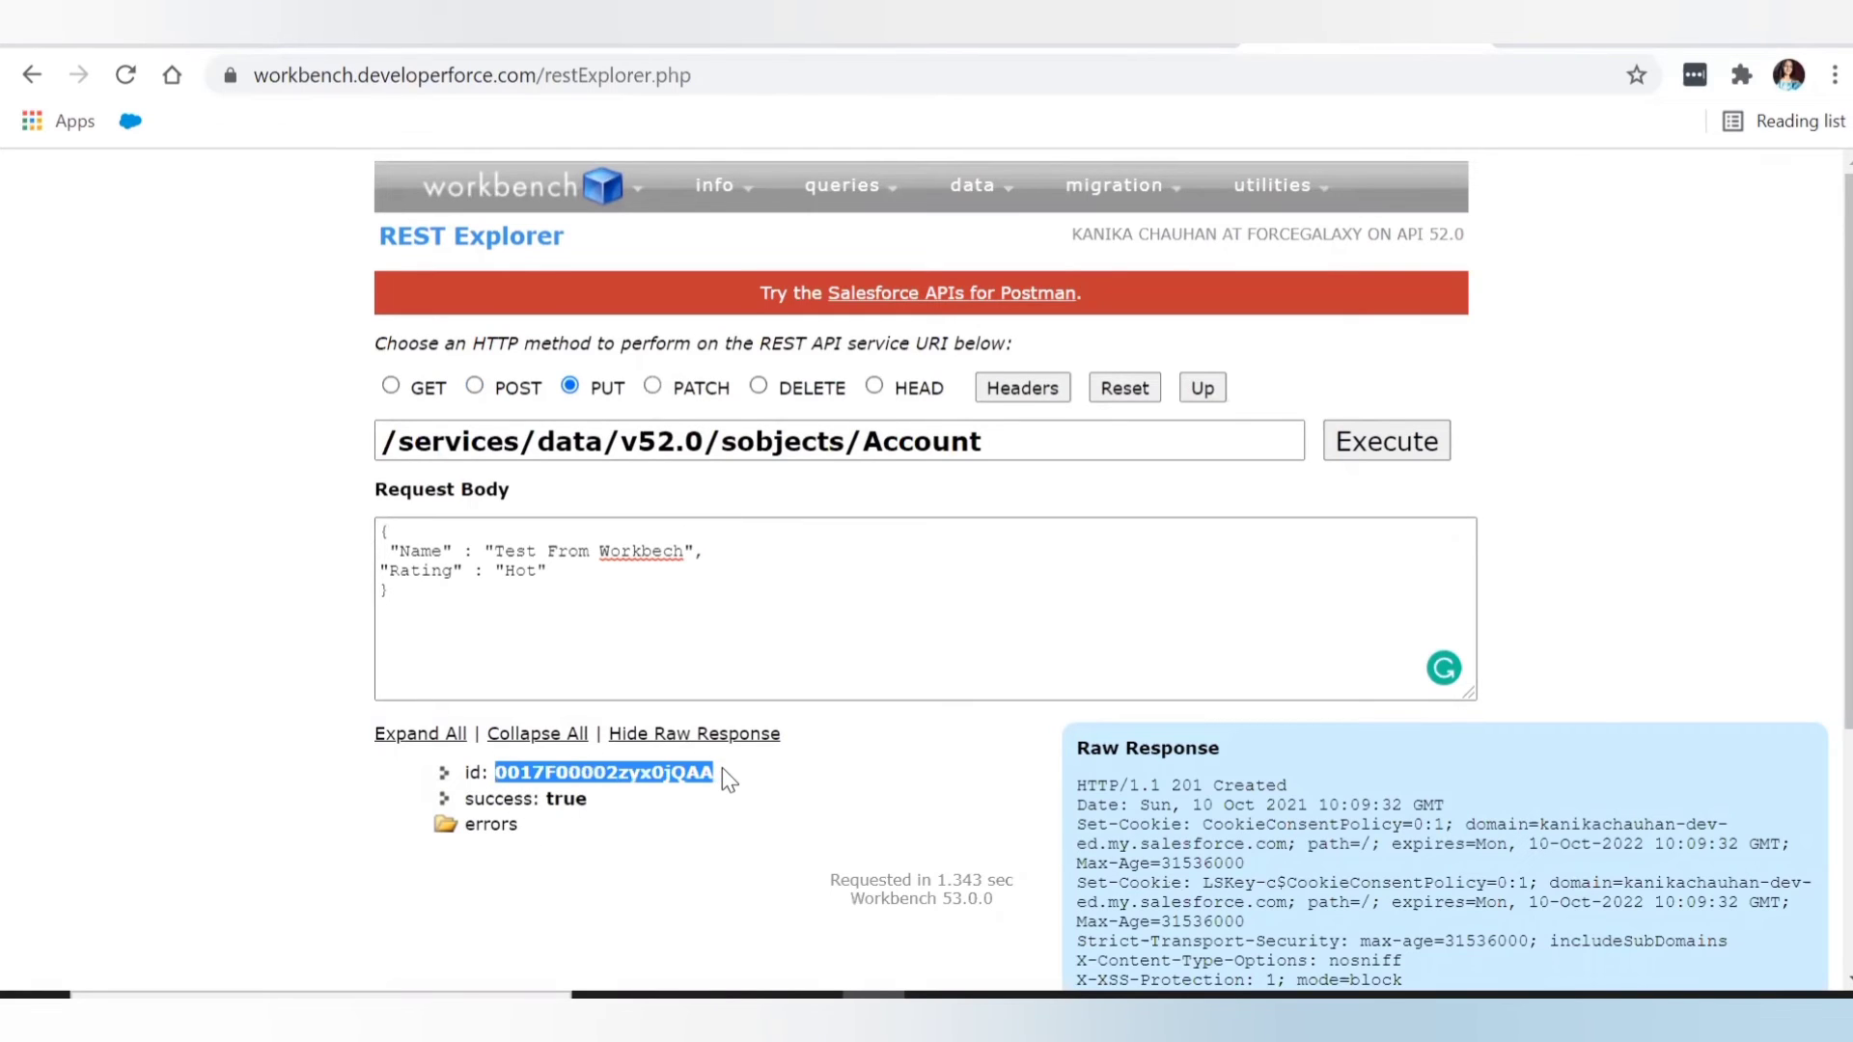
click(1010, 446)
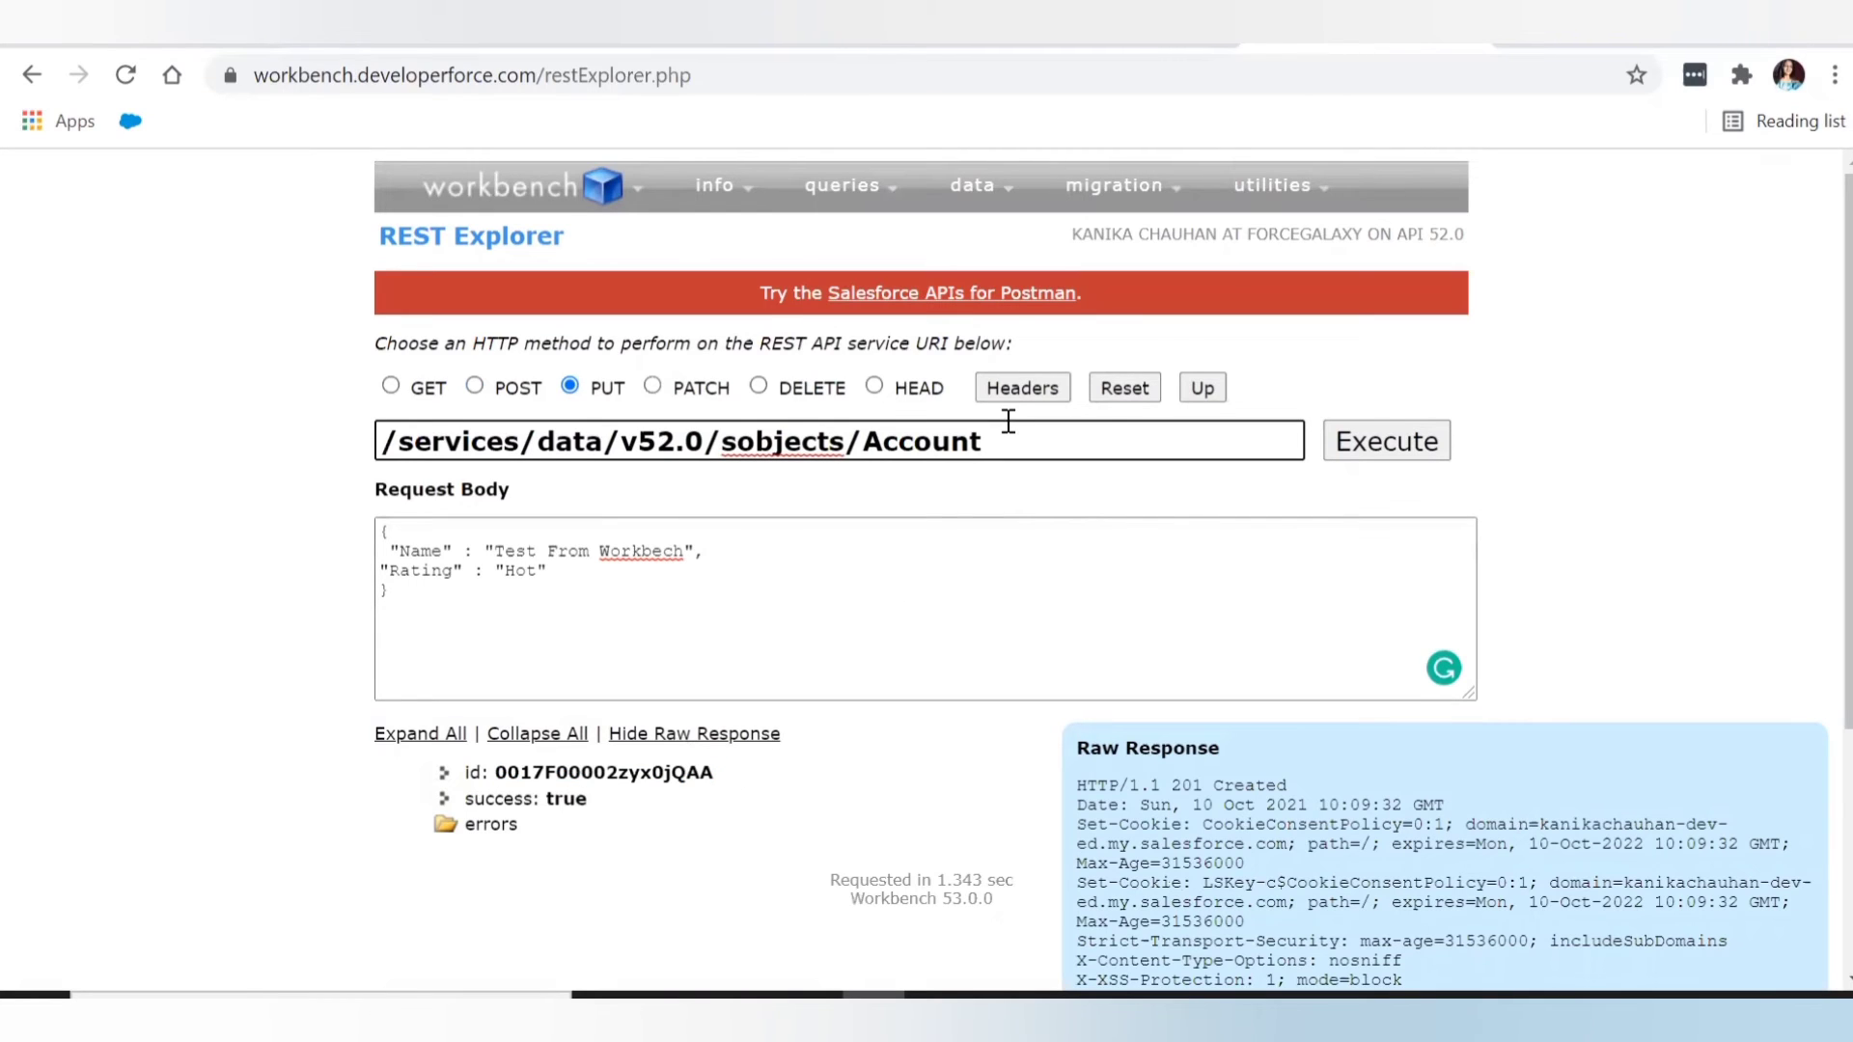
text(/)
key(ctrl+v)
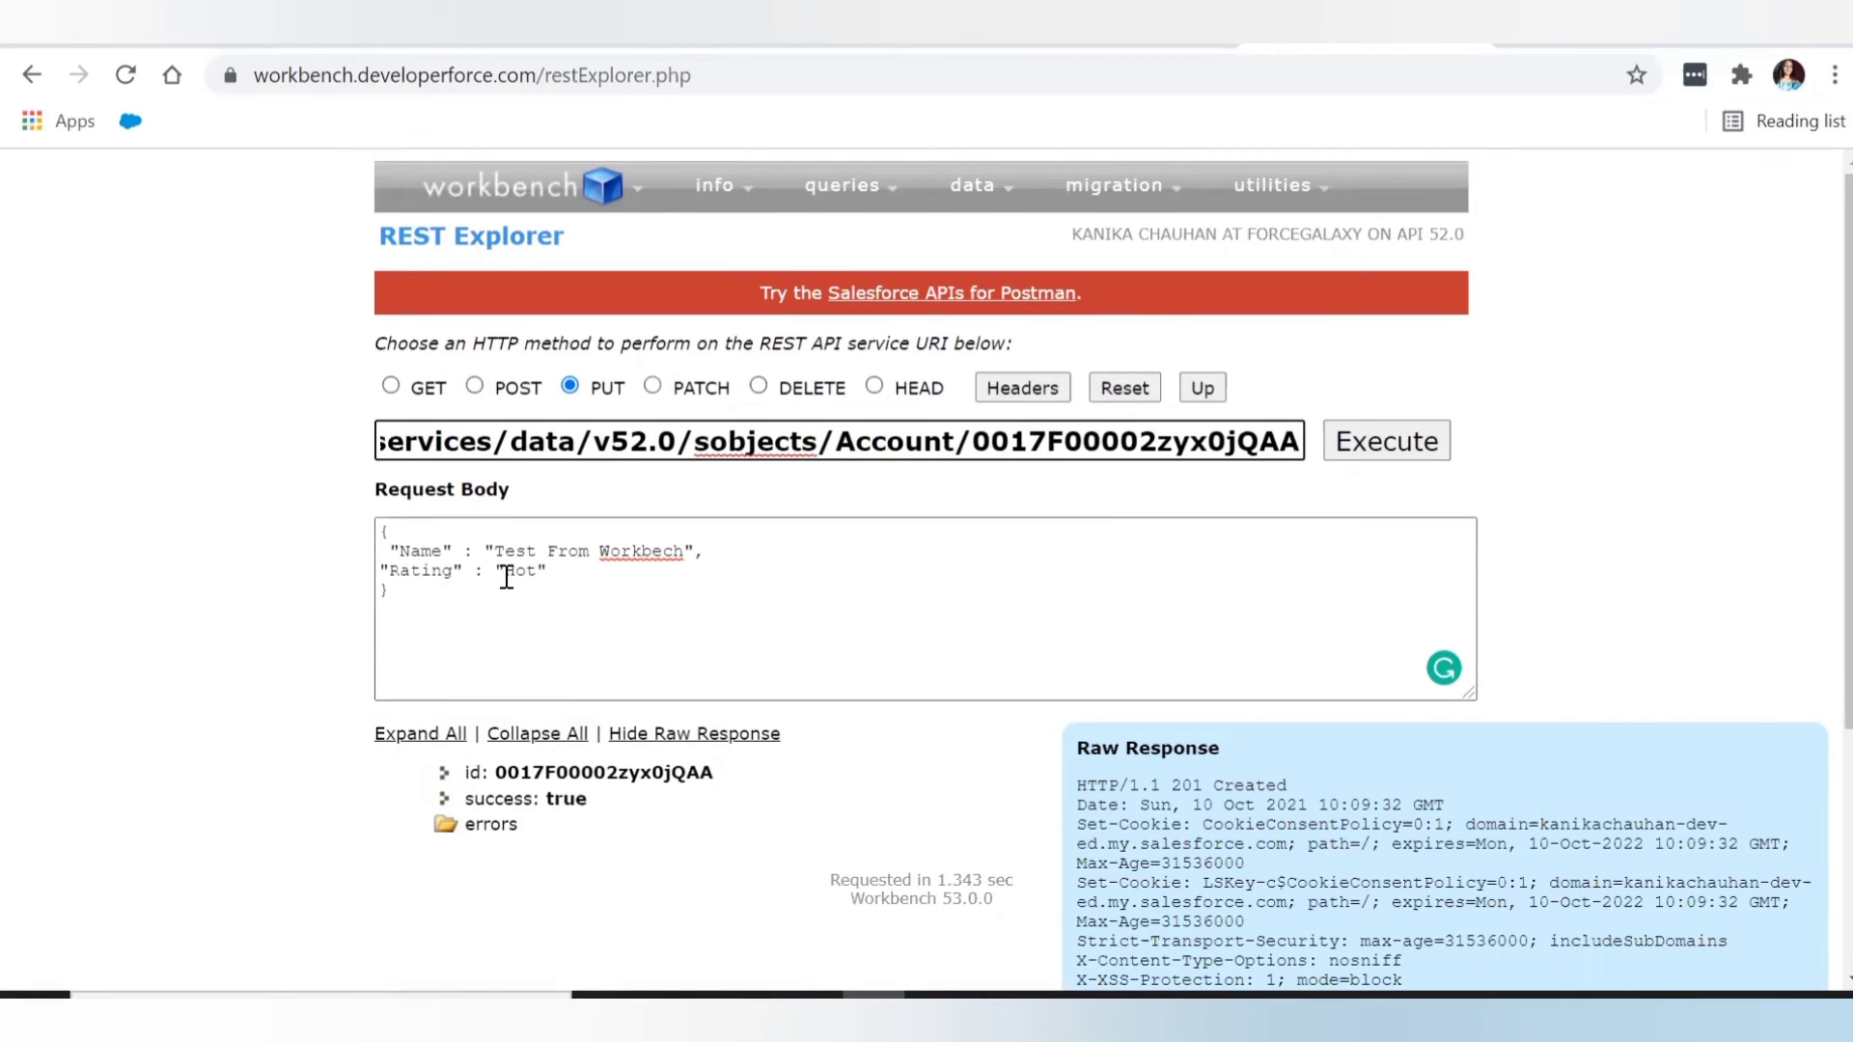
Set "Rating" to "Warm" in the request body and execute the PUT request
drag(503, 573, 543, 570)
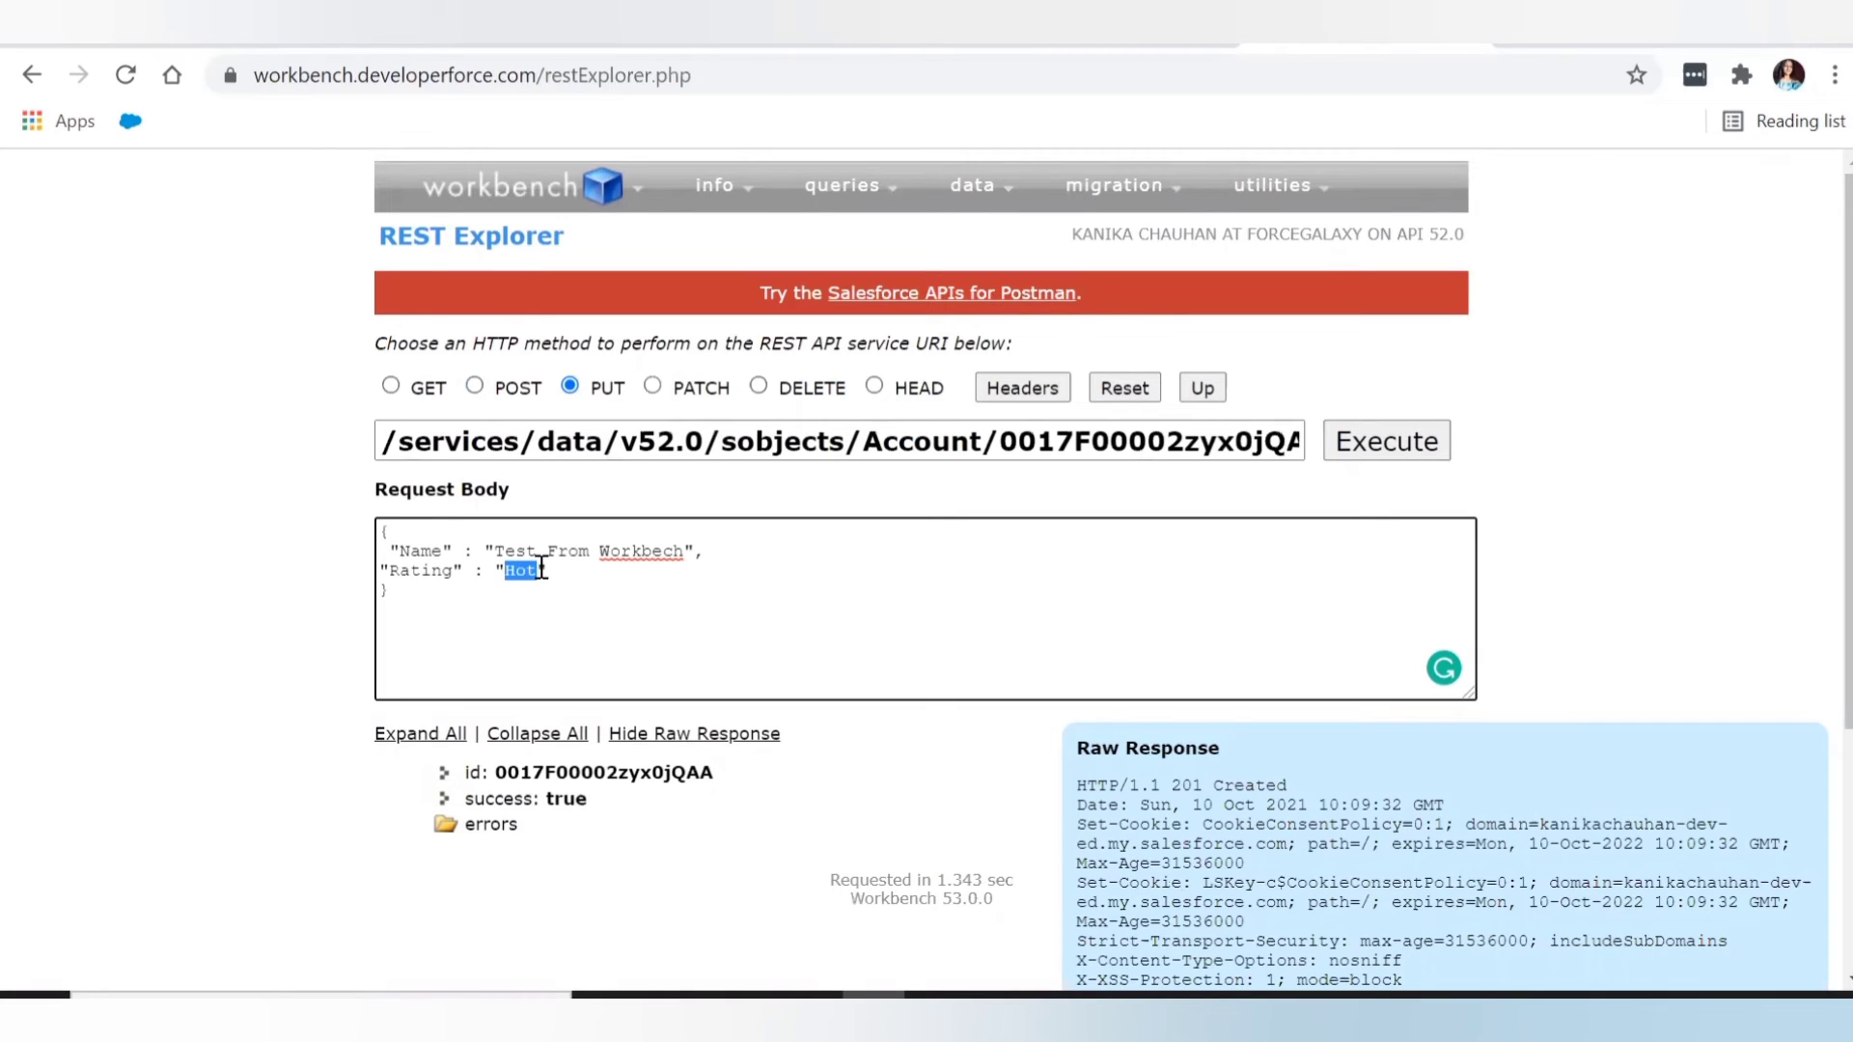
text(Warm)
click(1366, 452)
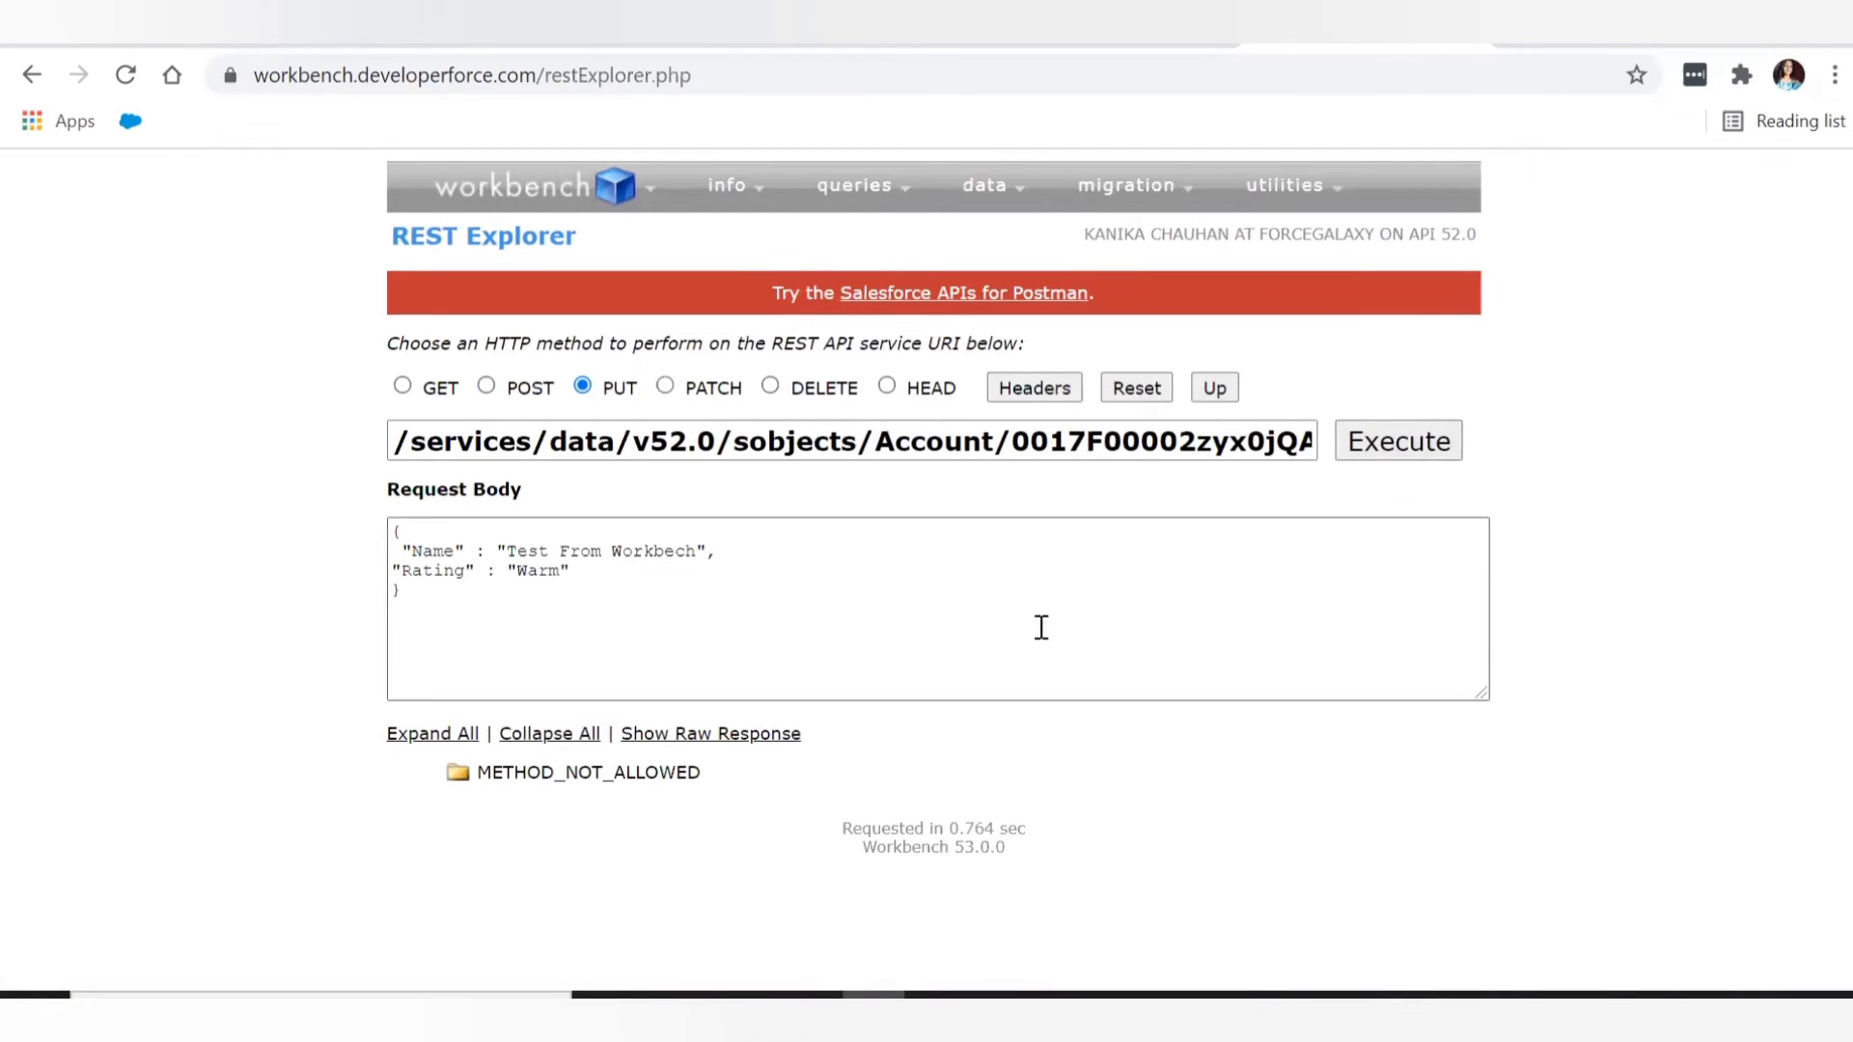
Expand the PUT response and examine its errorCode and message, including in the raw response's JSON body
drag(473, 777, 720, 780)
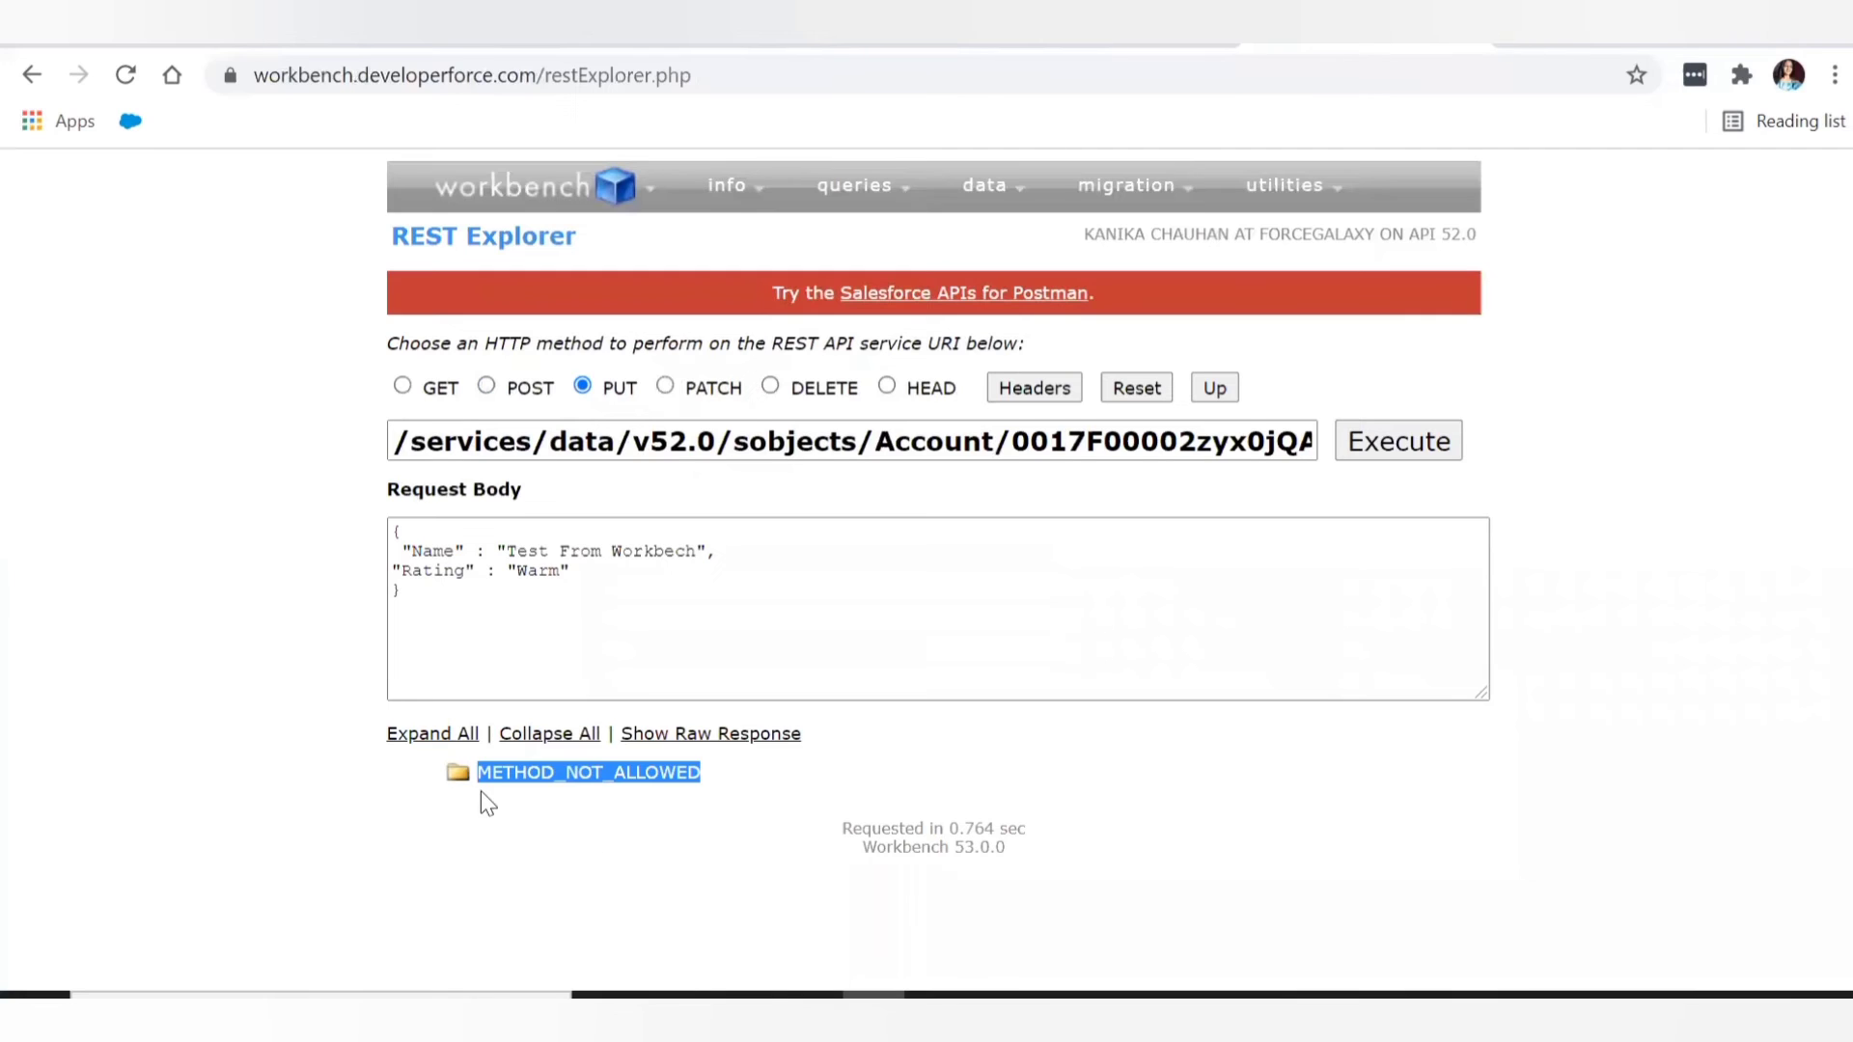
click(449, 773)
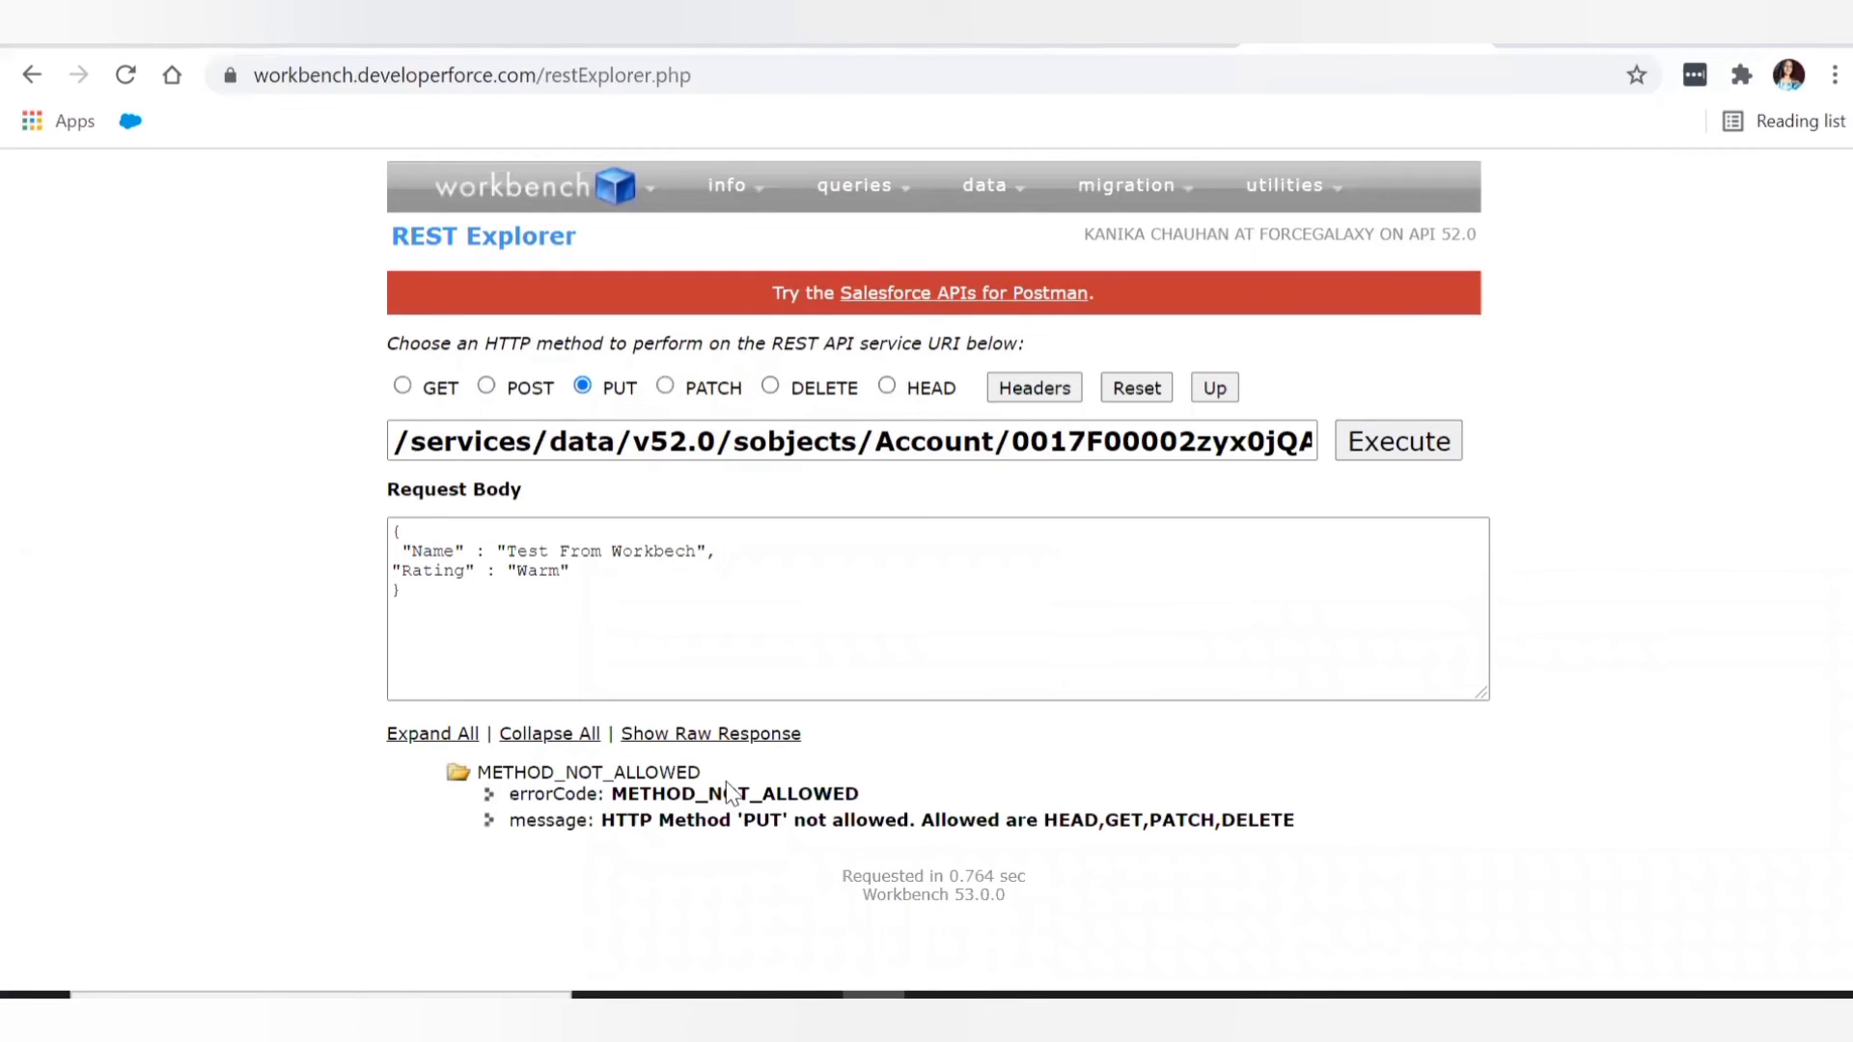
click(722, 740)
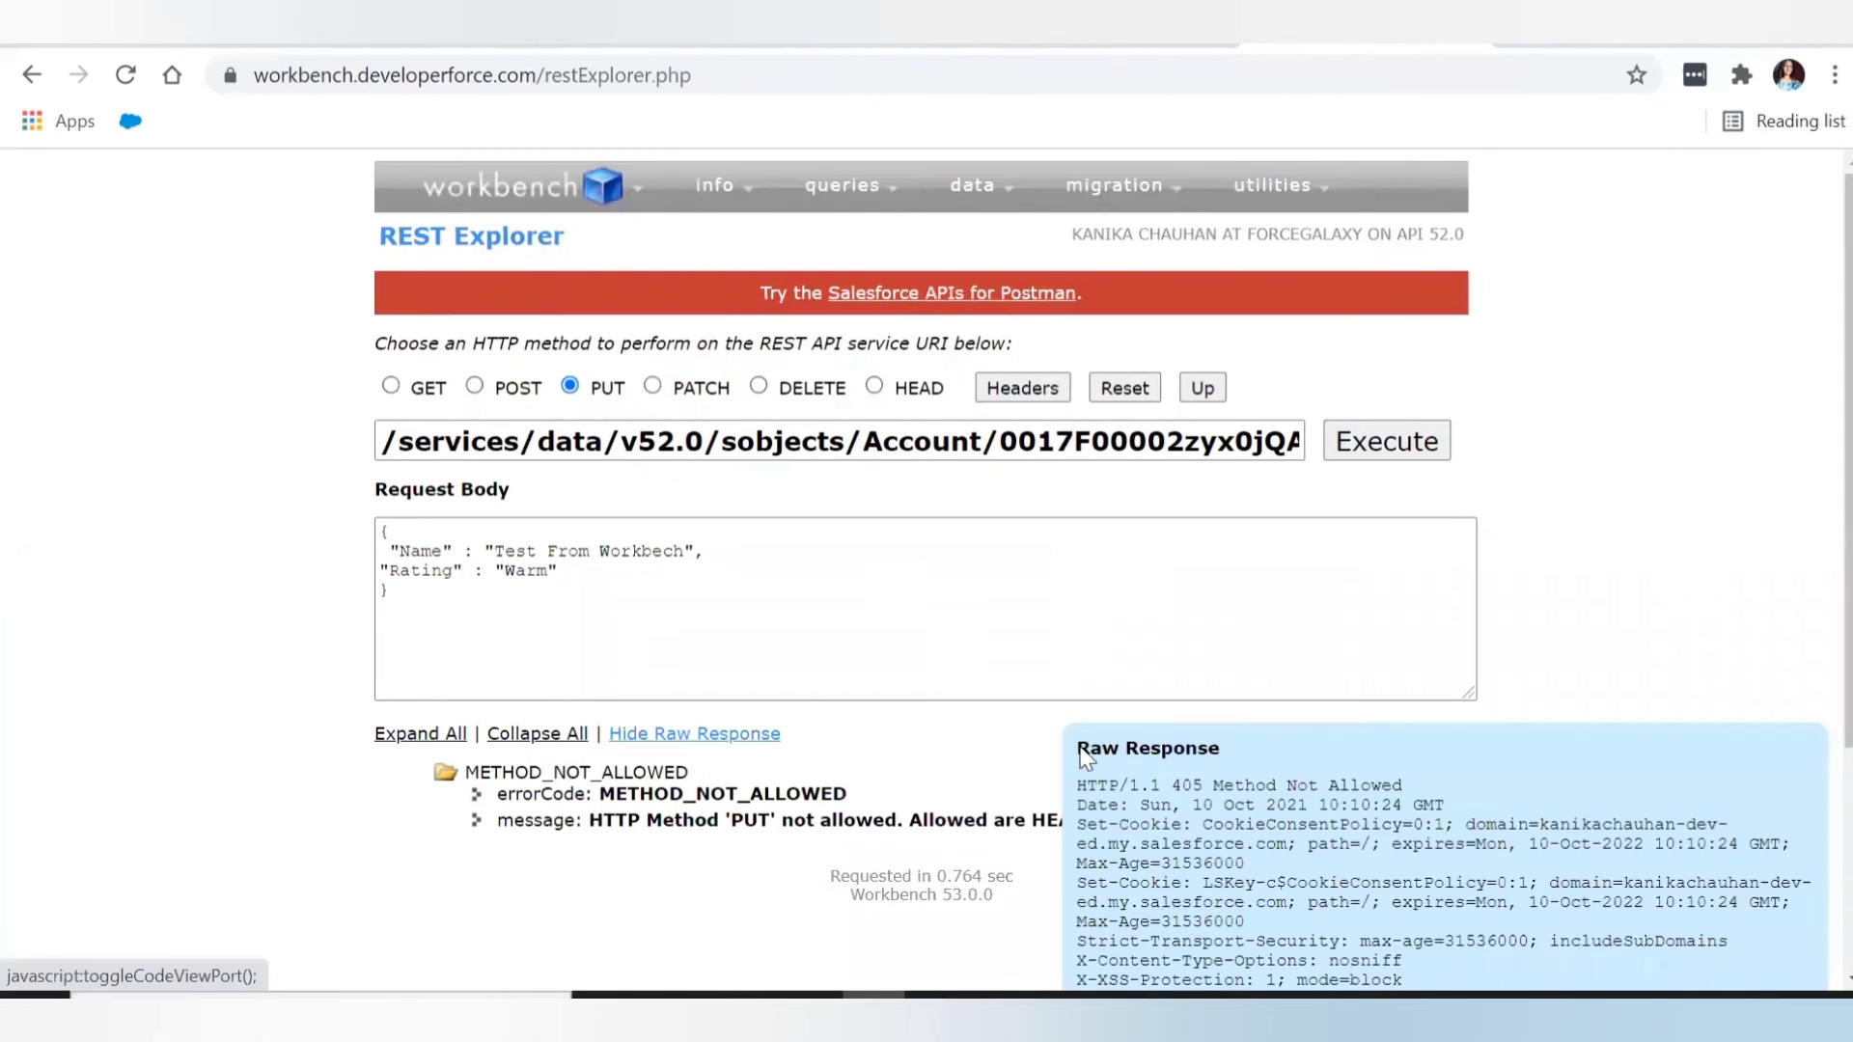
scroll(1496, 794, down, 3)
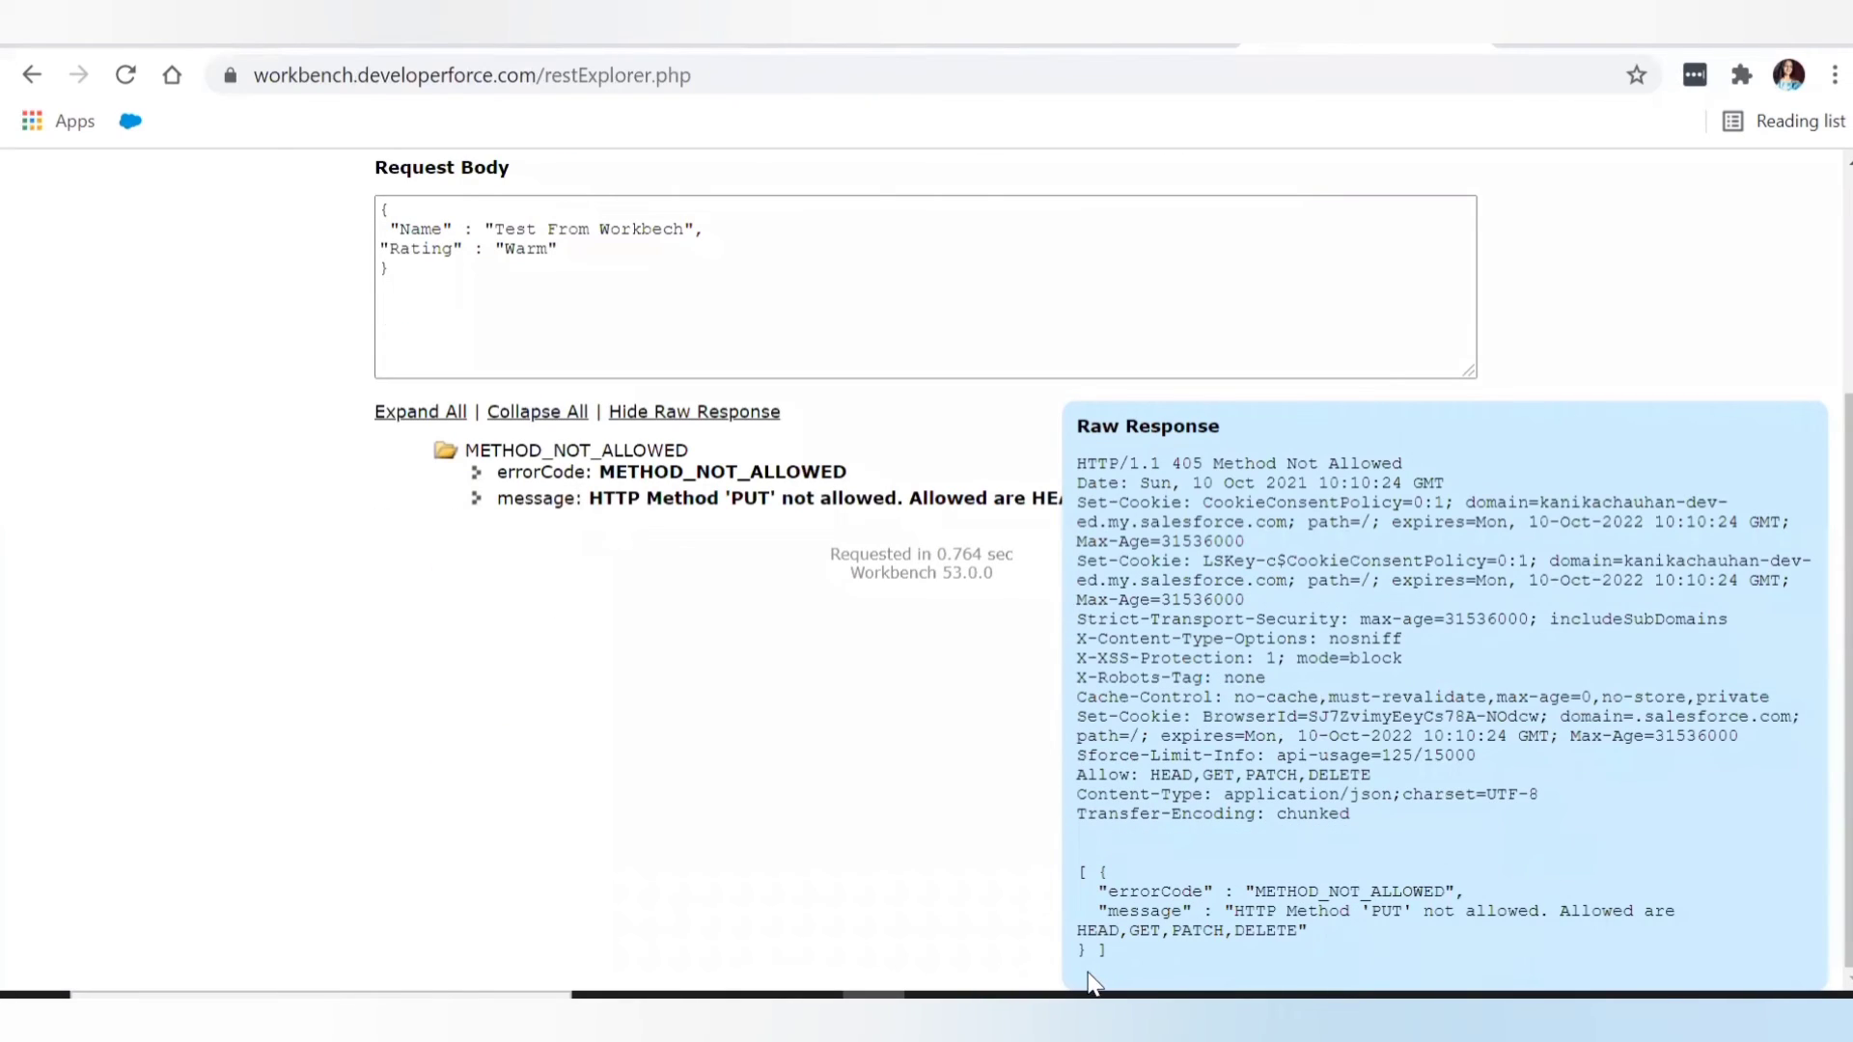
drag(1088, 955, 1075, 881)
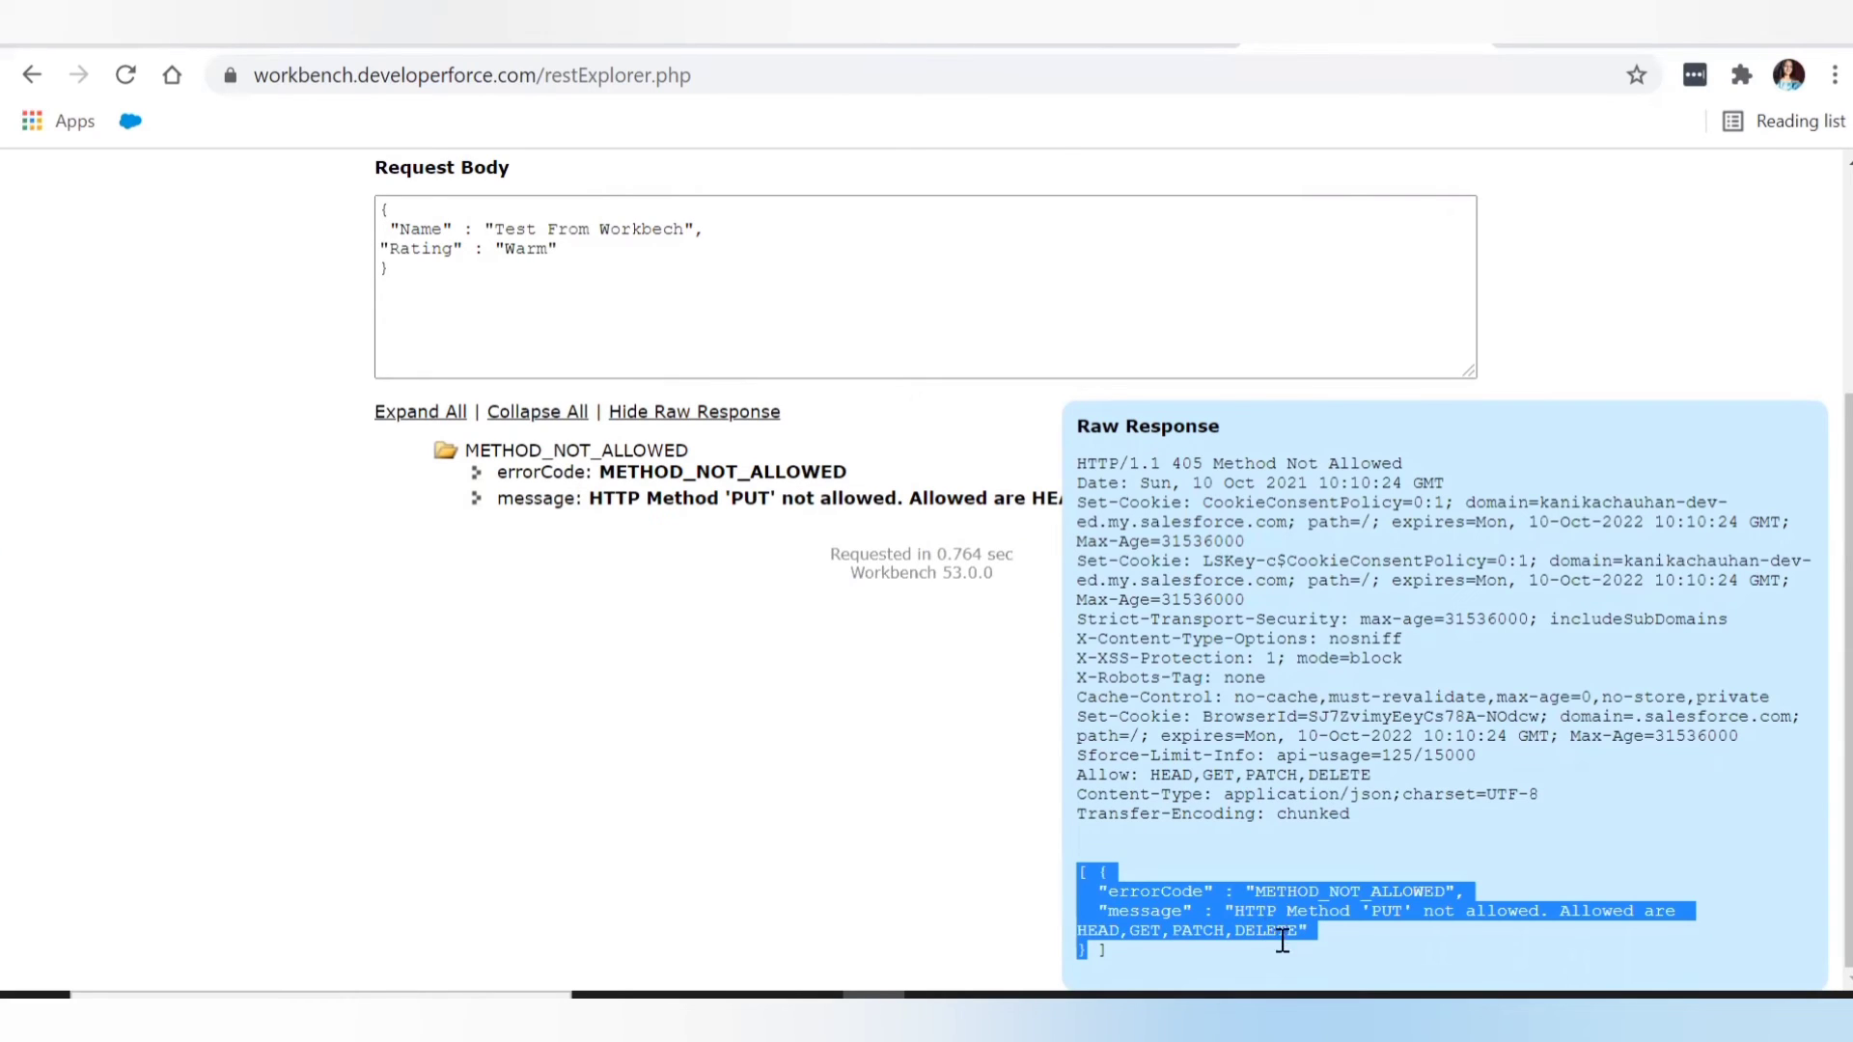
click(1374, 943)
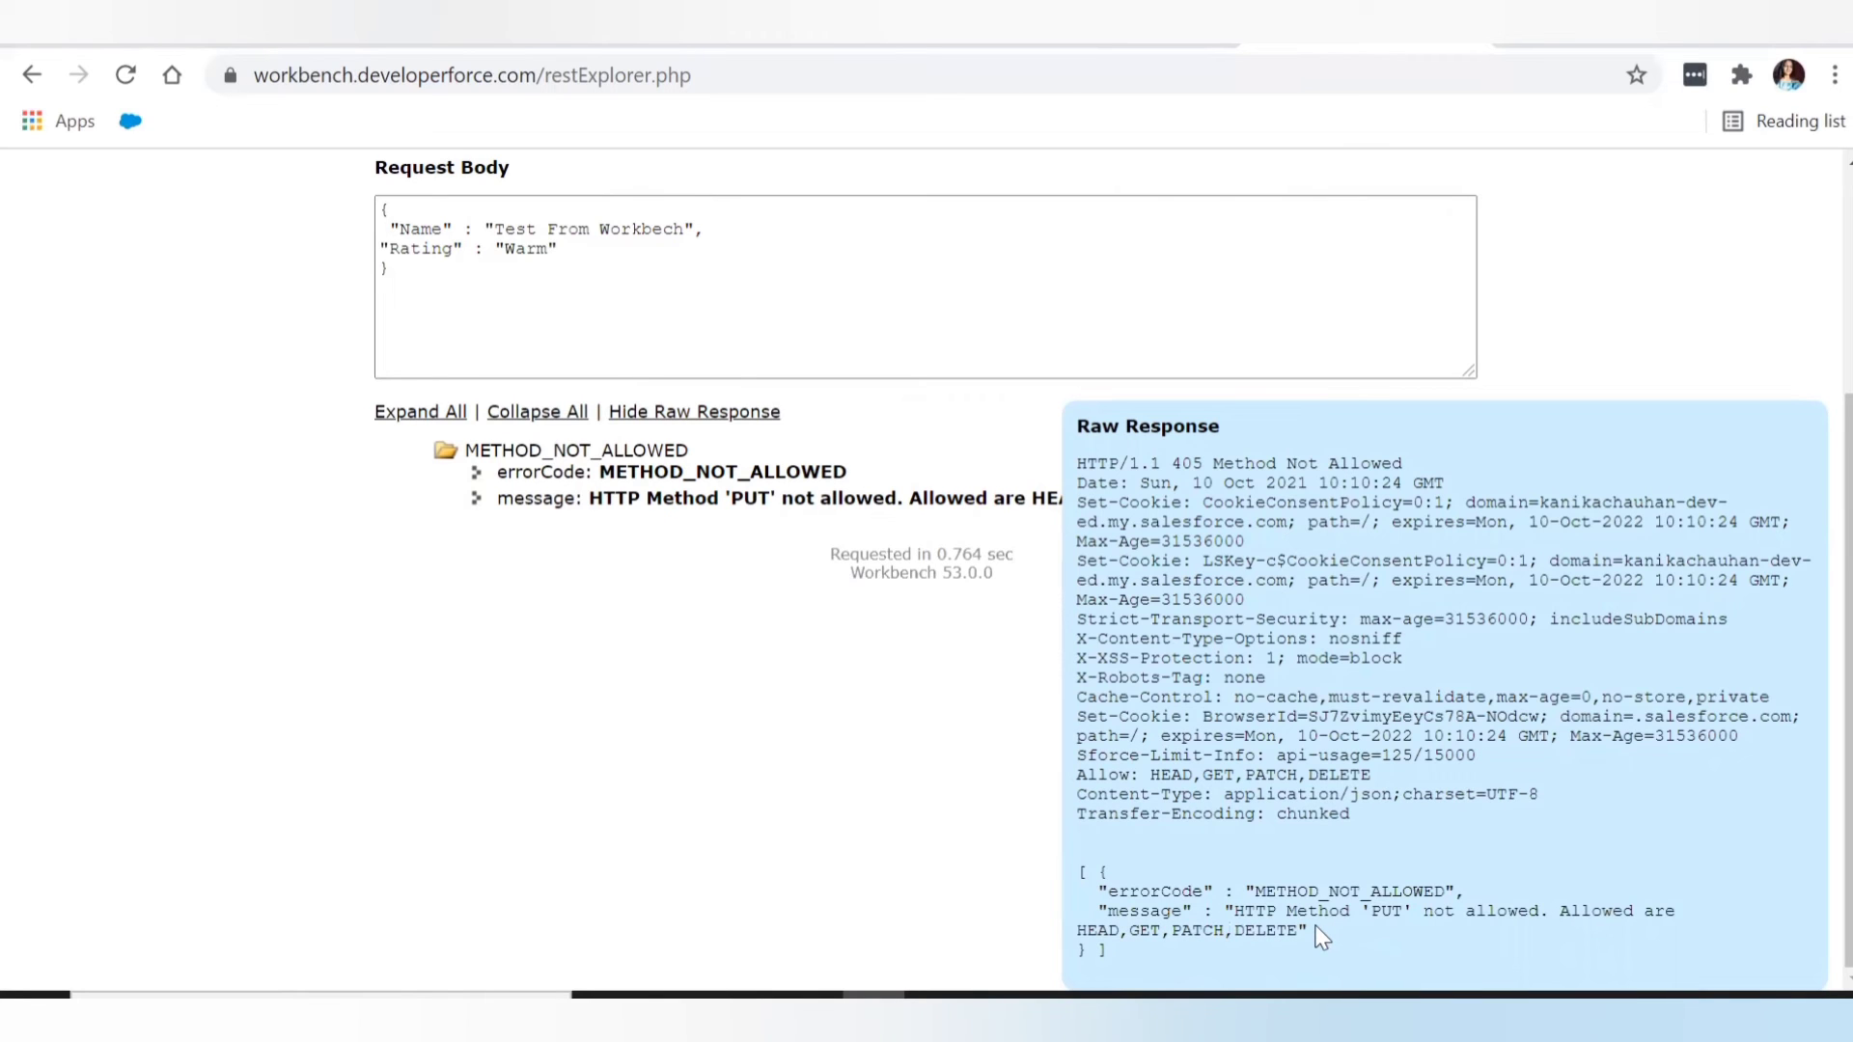
scroll(664, 772, up, 3)
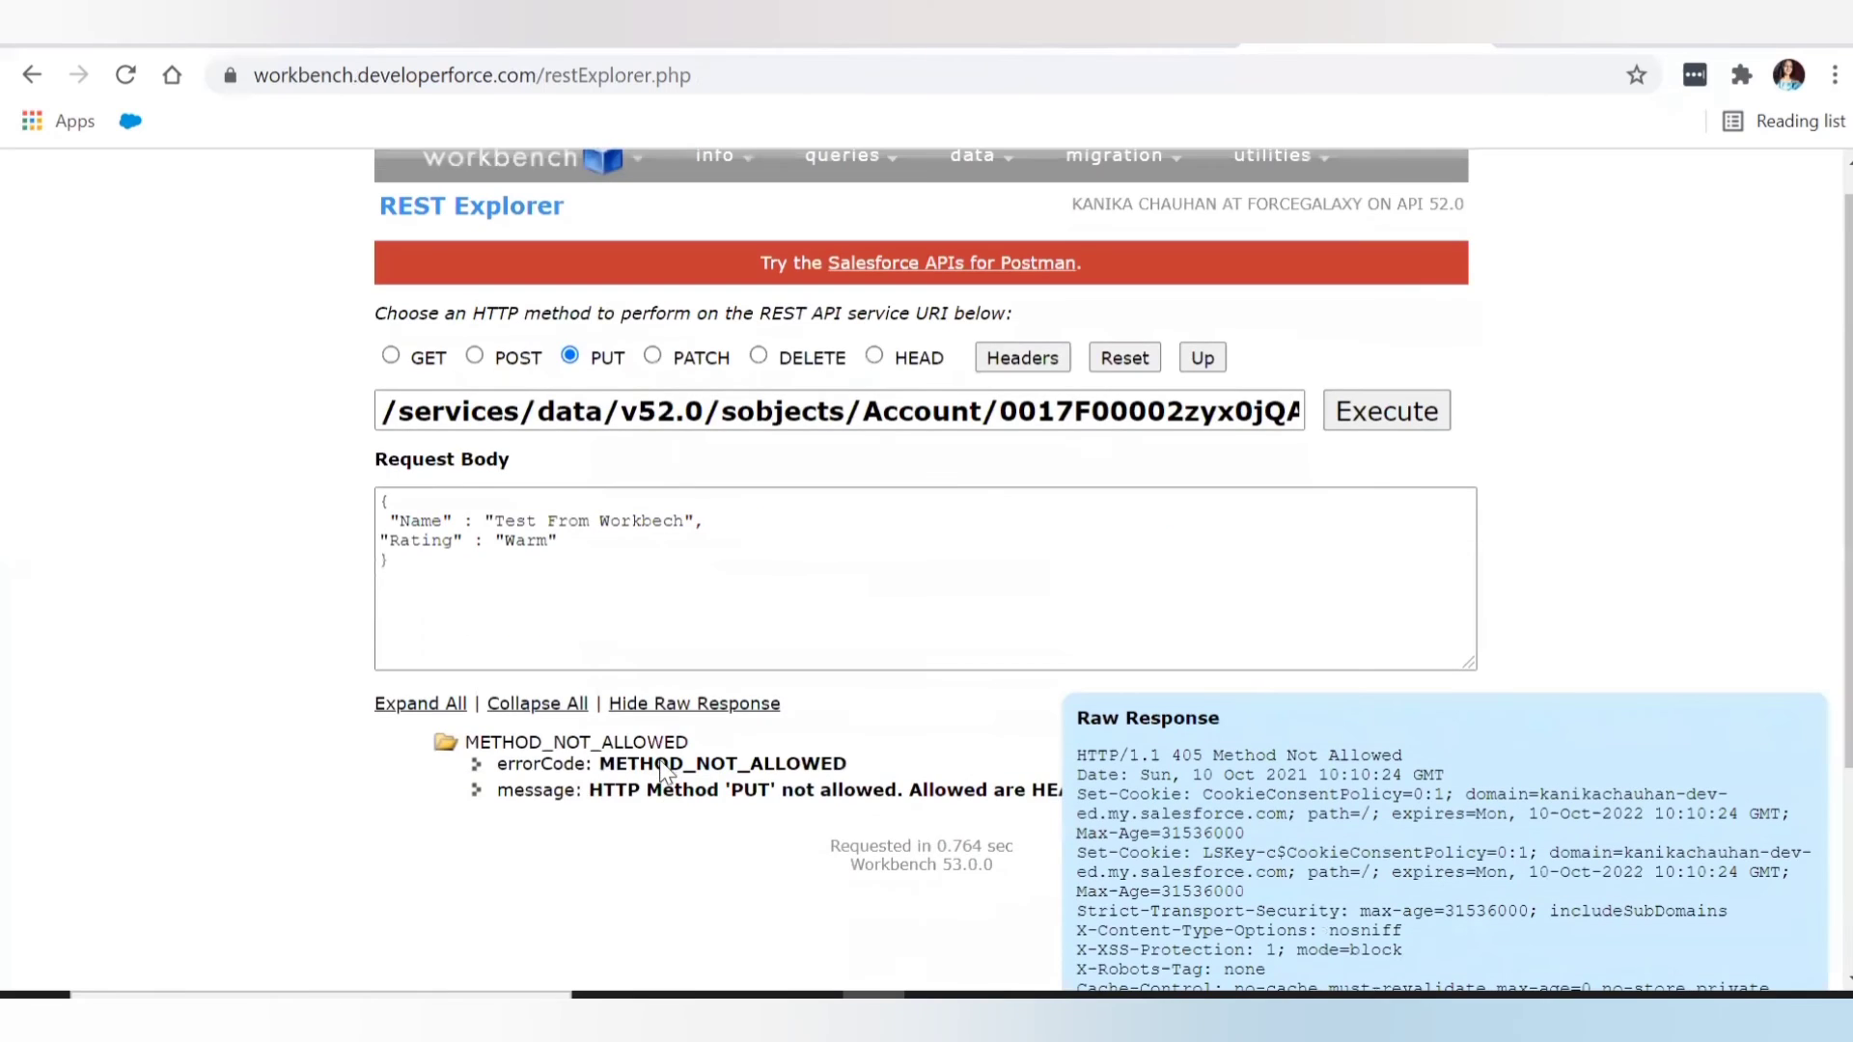
Switch the method to PATCH, recheck the allowed methods in the previous response, and execute the request to update the account
click(654, 356)
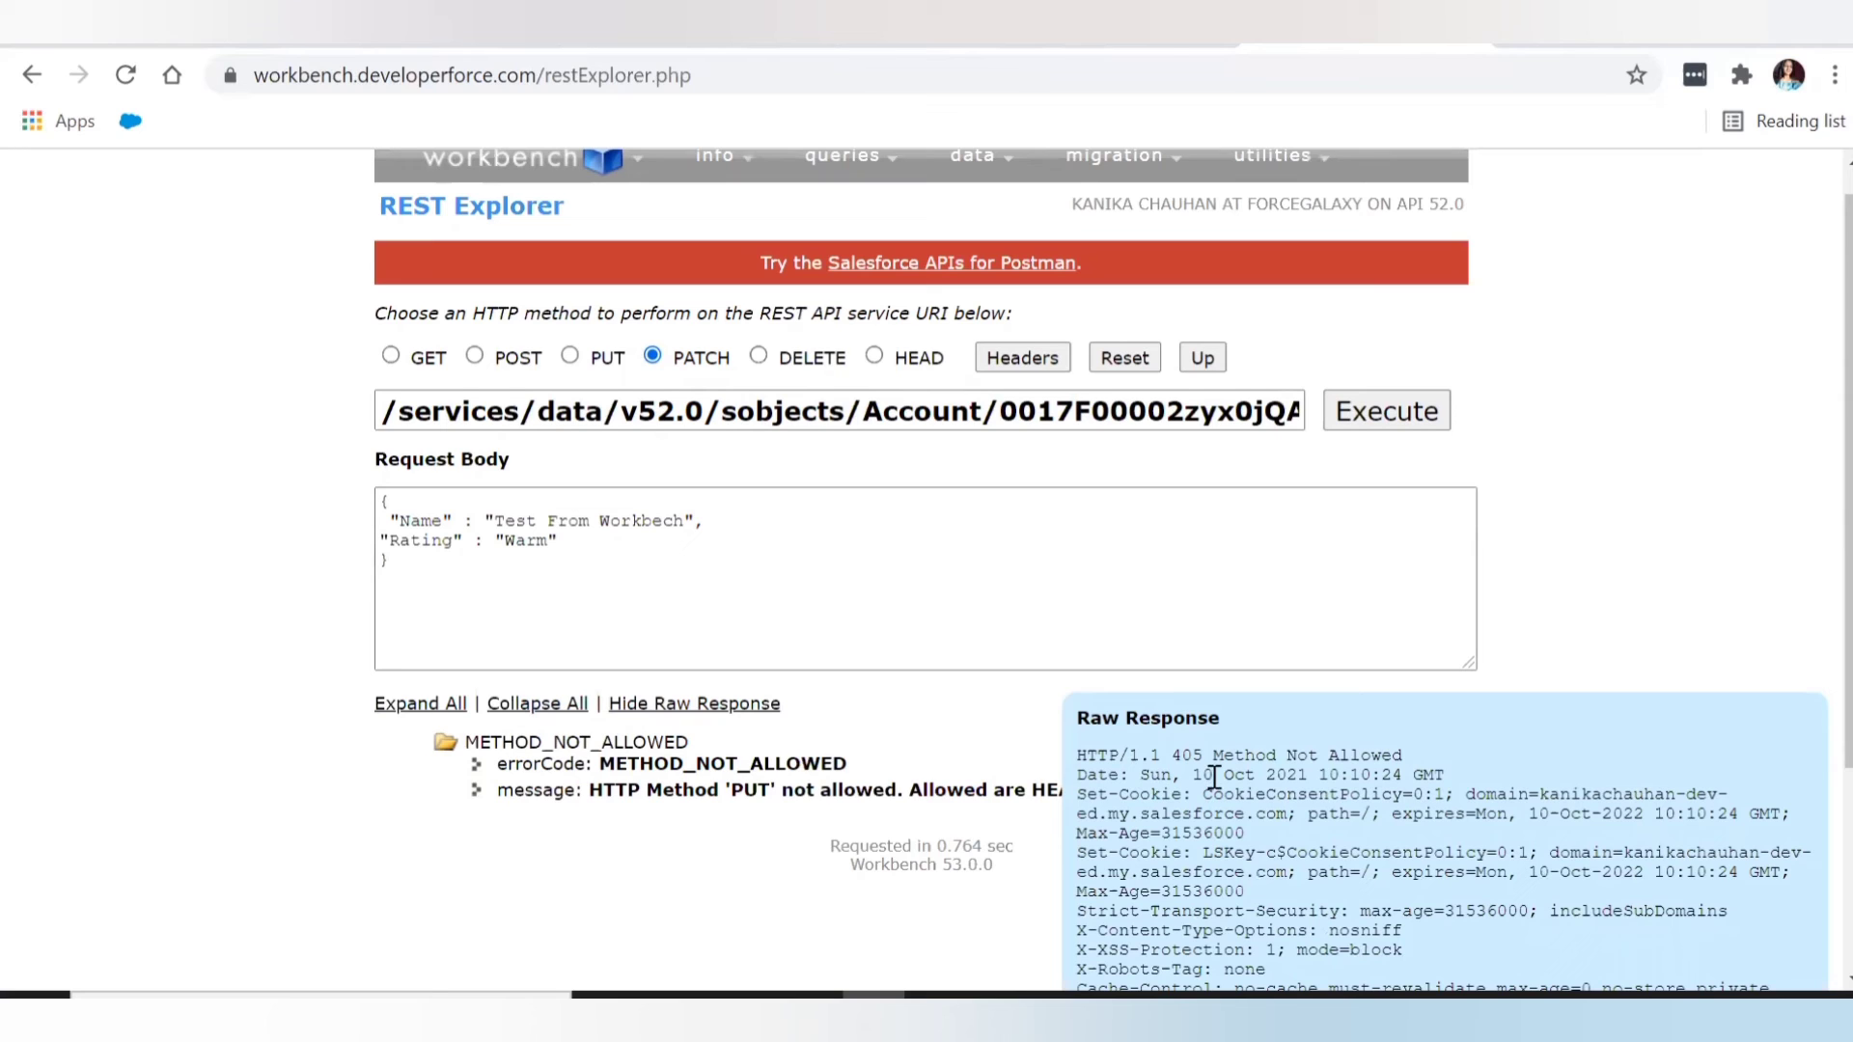
scroll(1214, 775, down, 3)
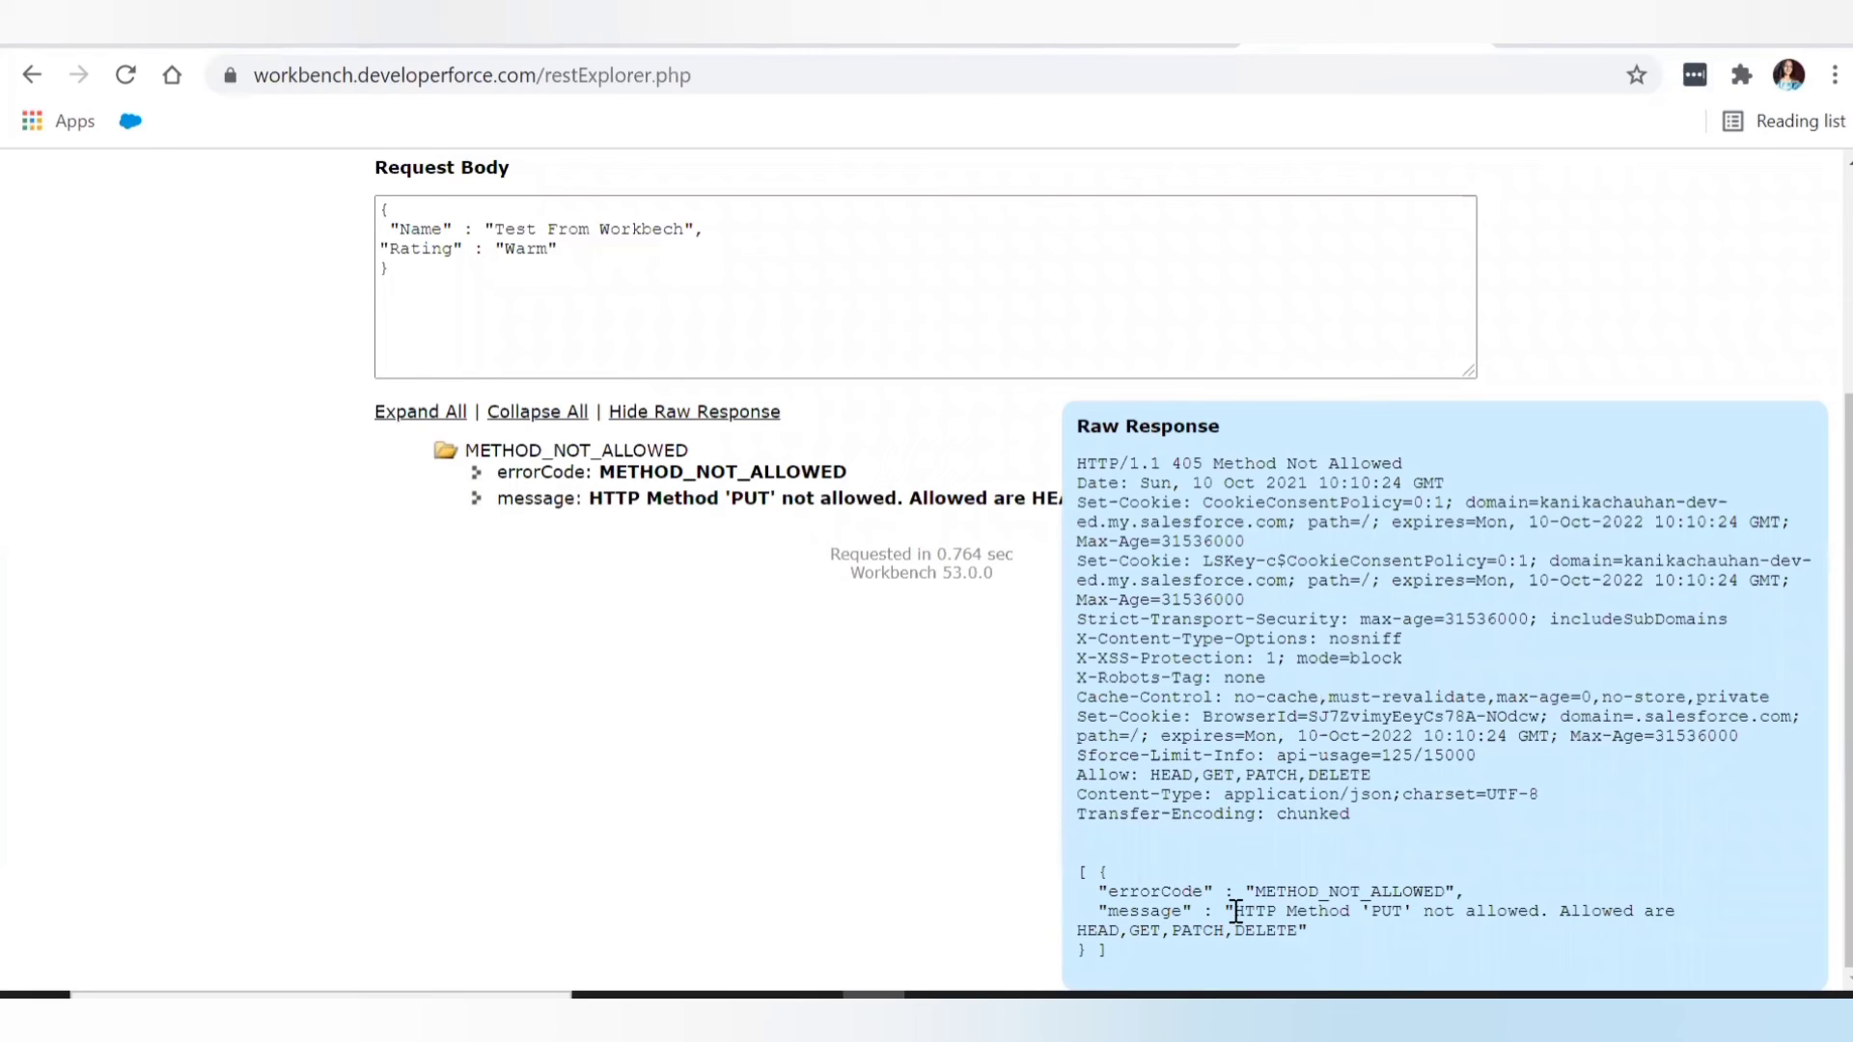
drag(1236, 911, 1300, 932)
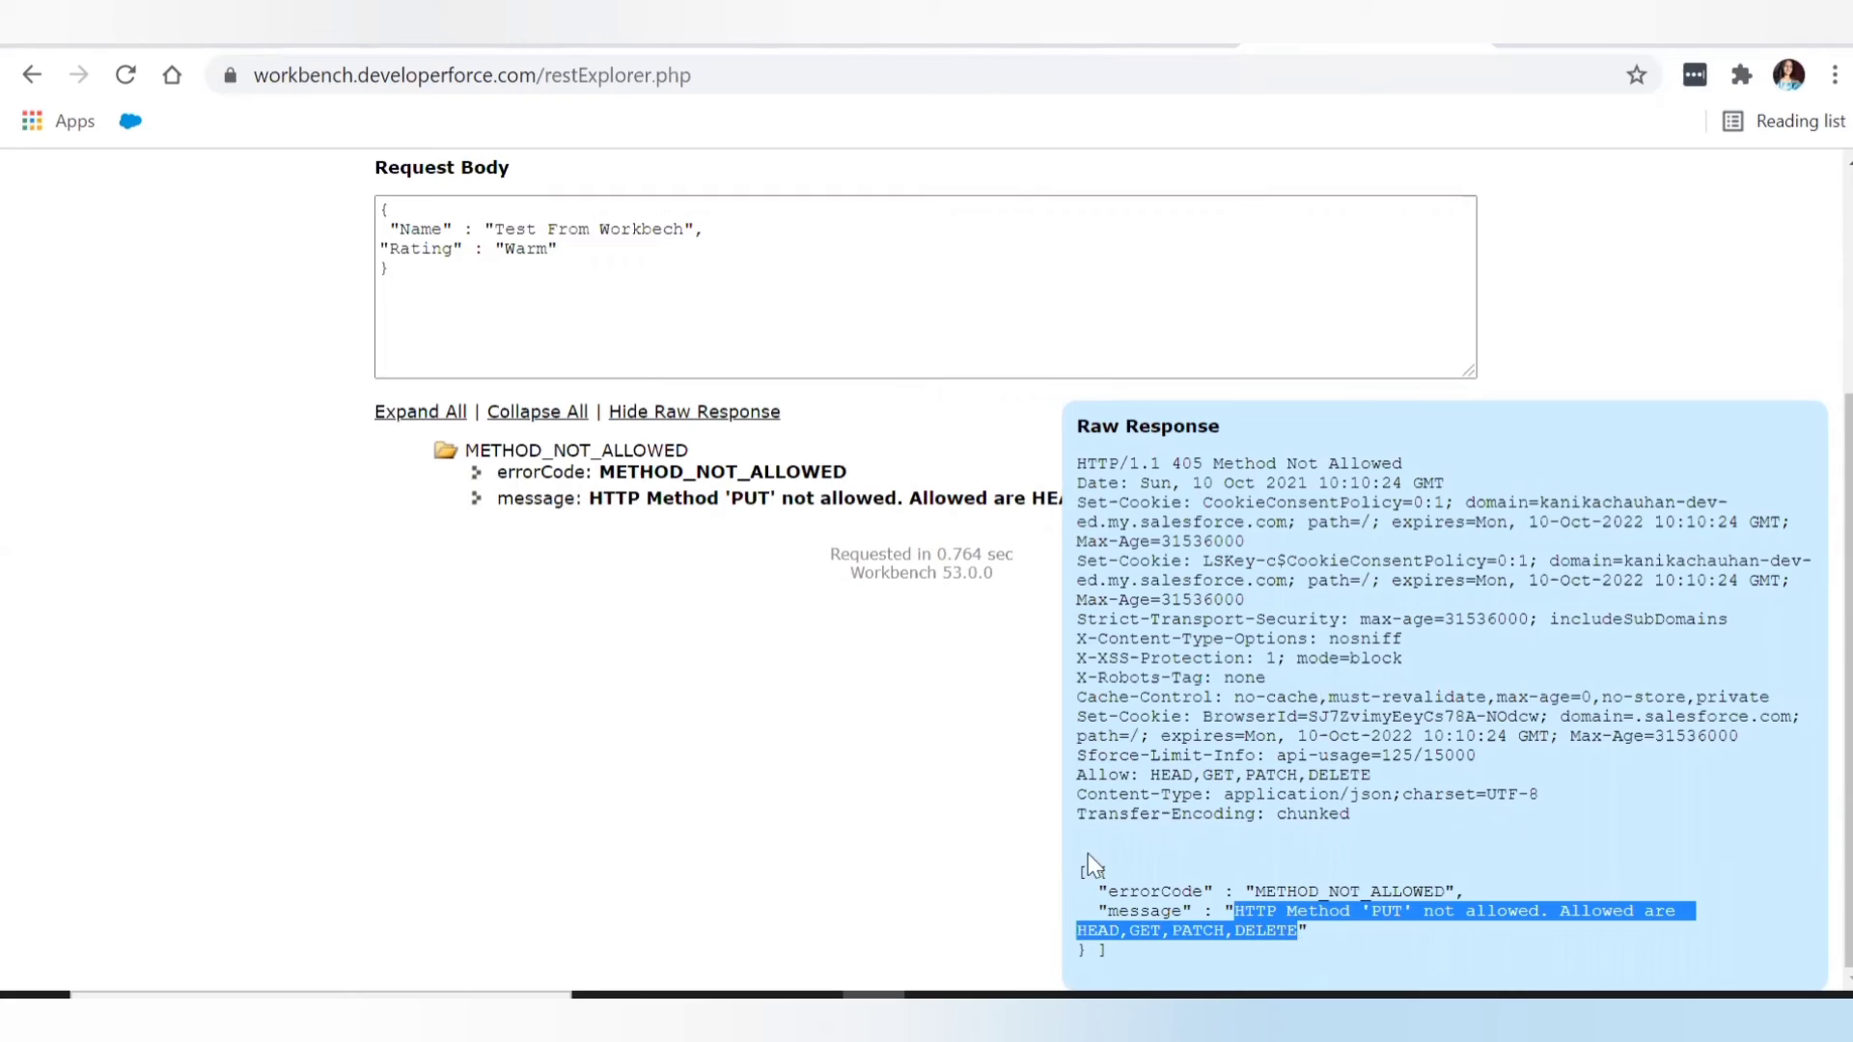
scroll(961, 803, up, 3)
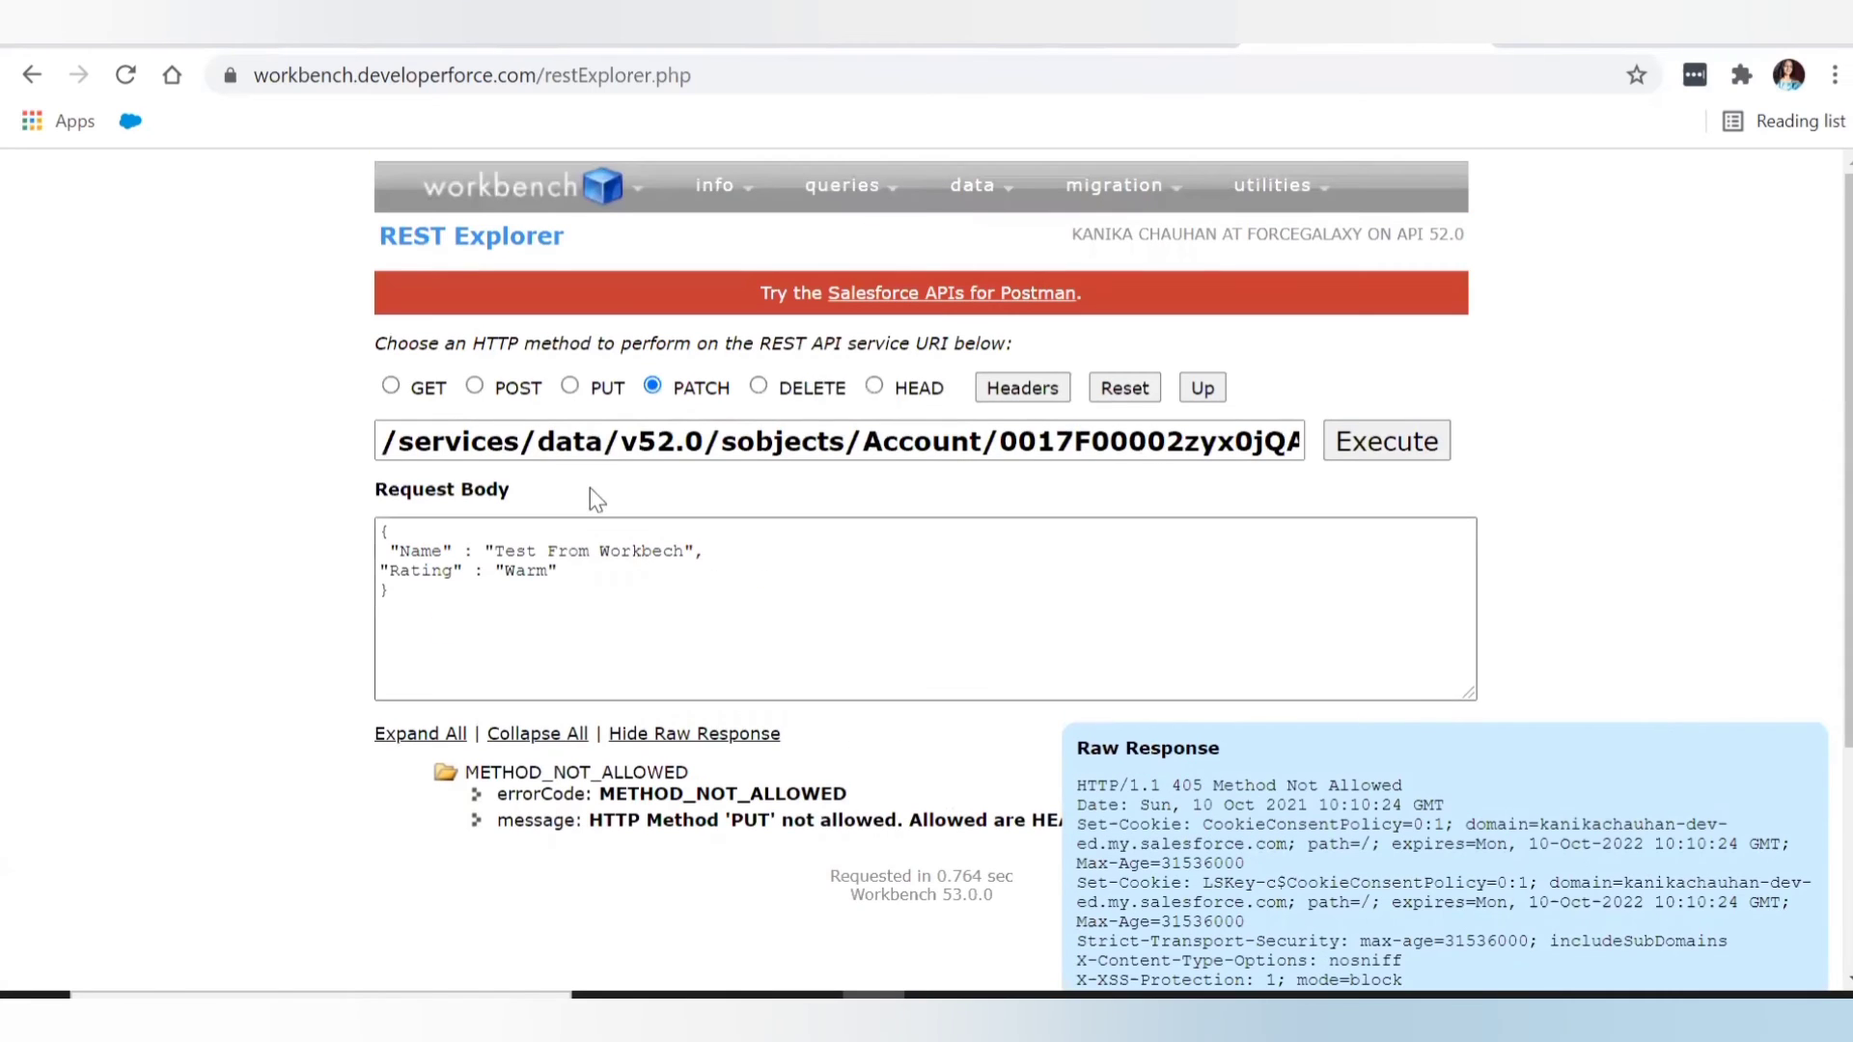
click(1337, 460)
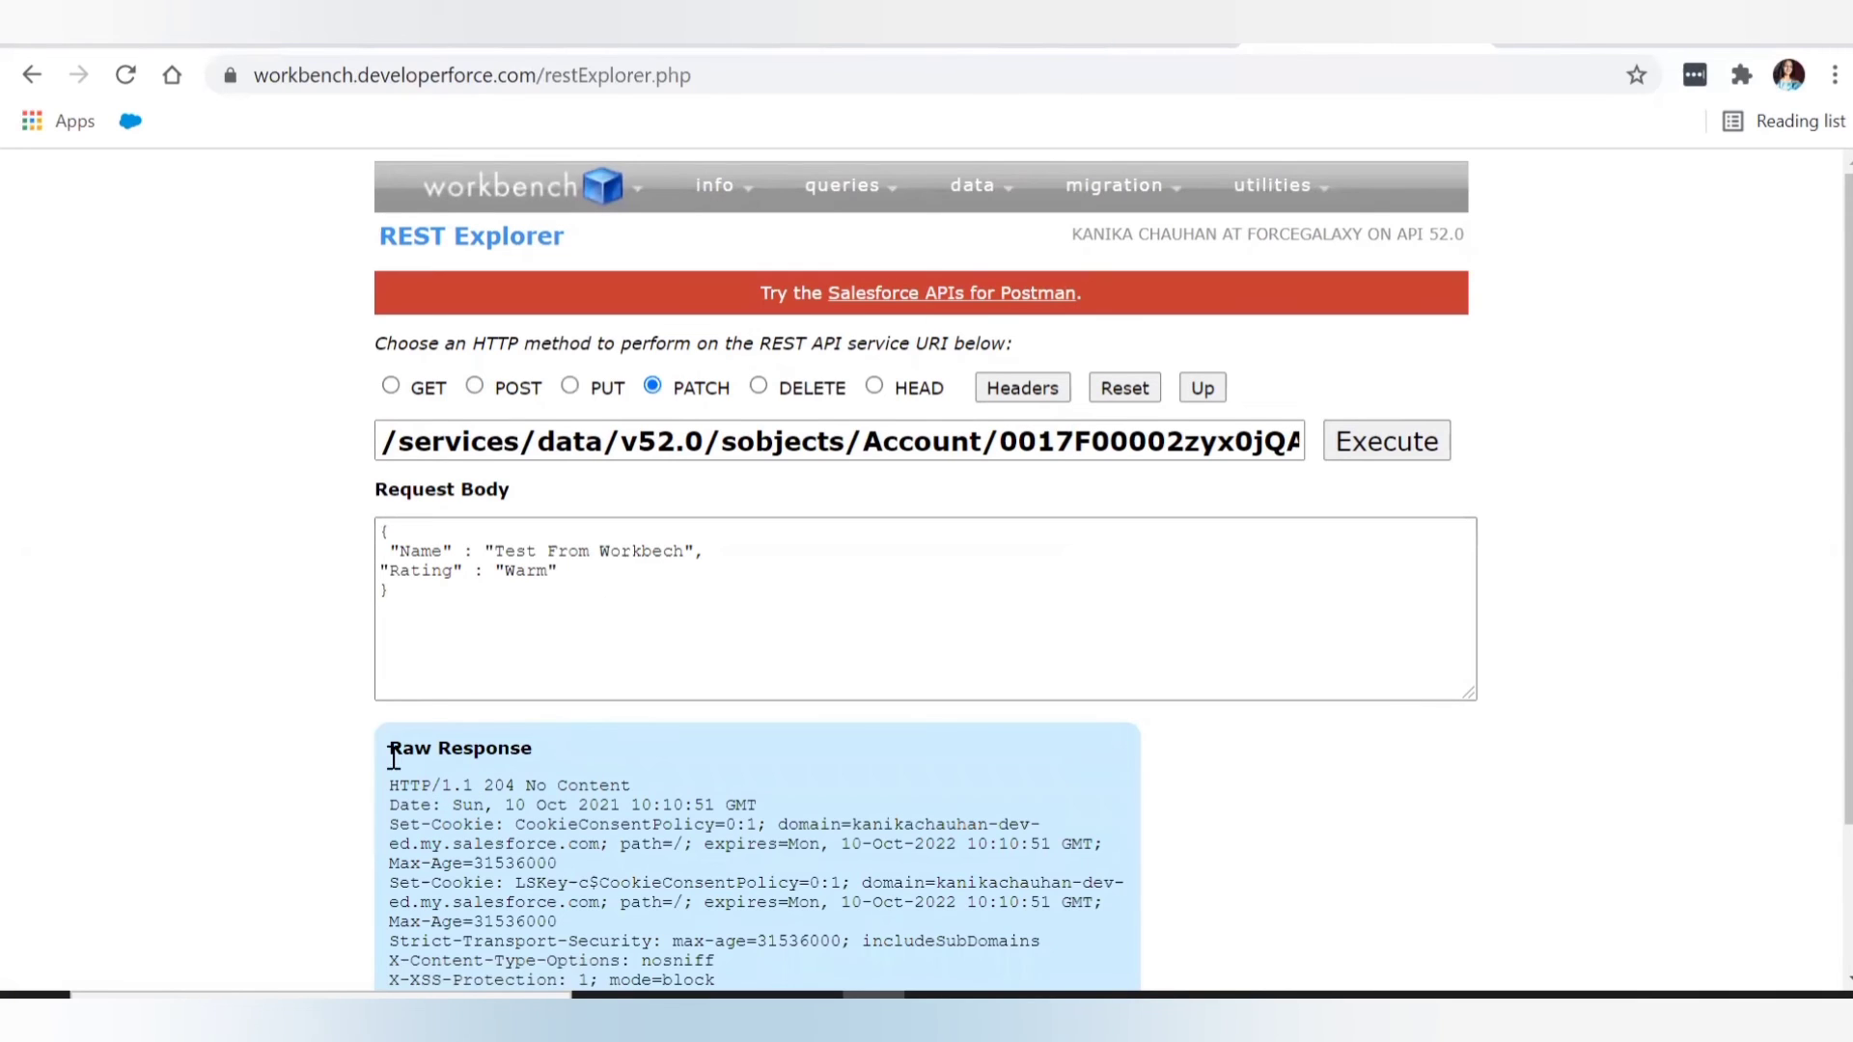
Examine the status line and headers in the raw response of the PATCH request
drag(391, 751, 565, 763)
scroll(575, 760, down, 2)
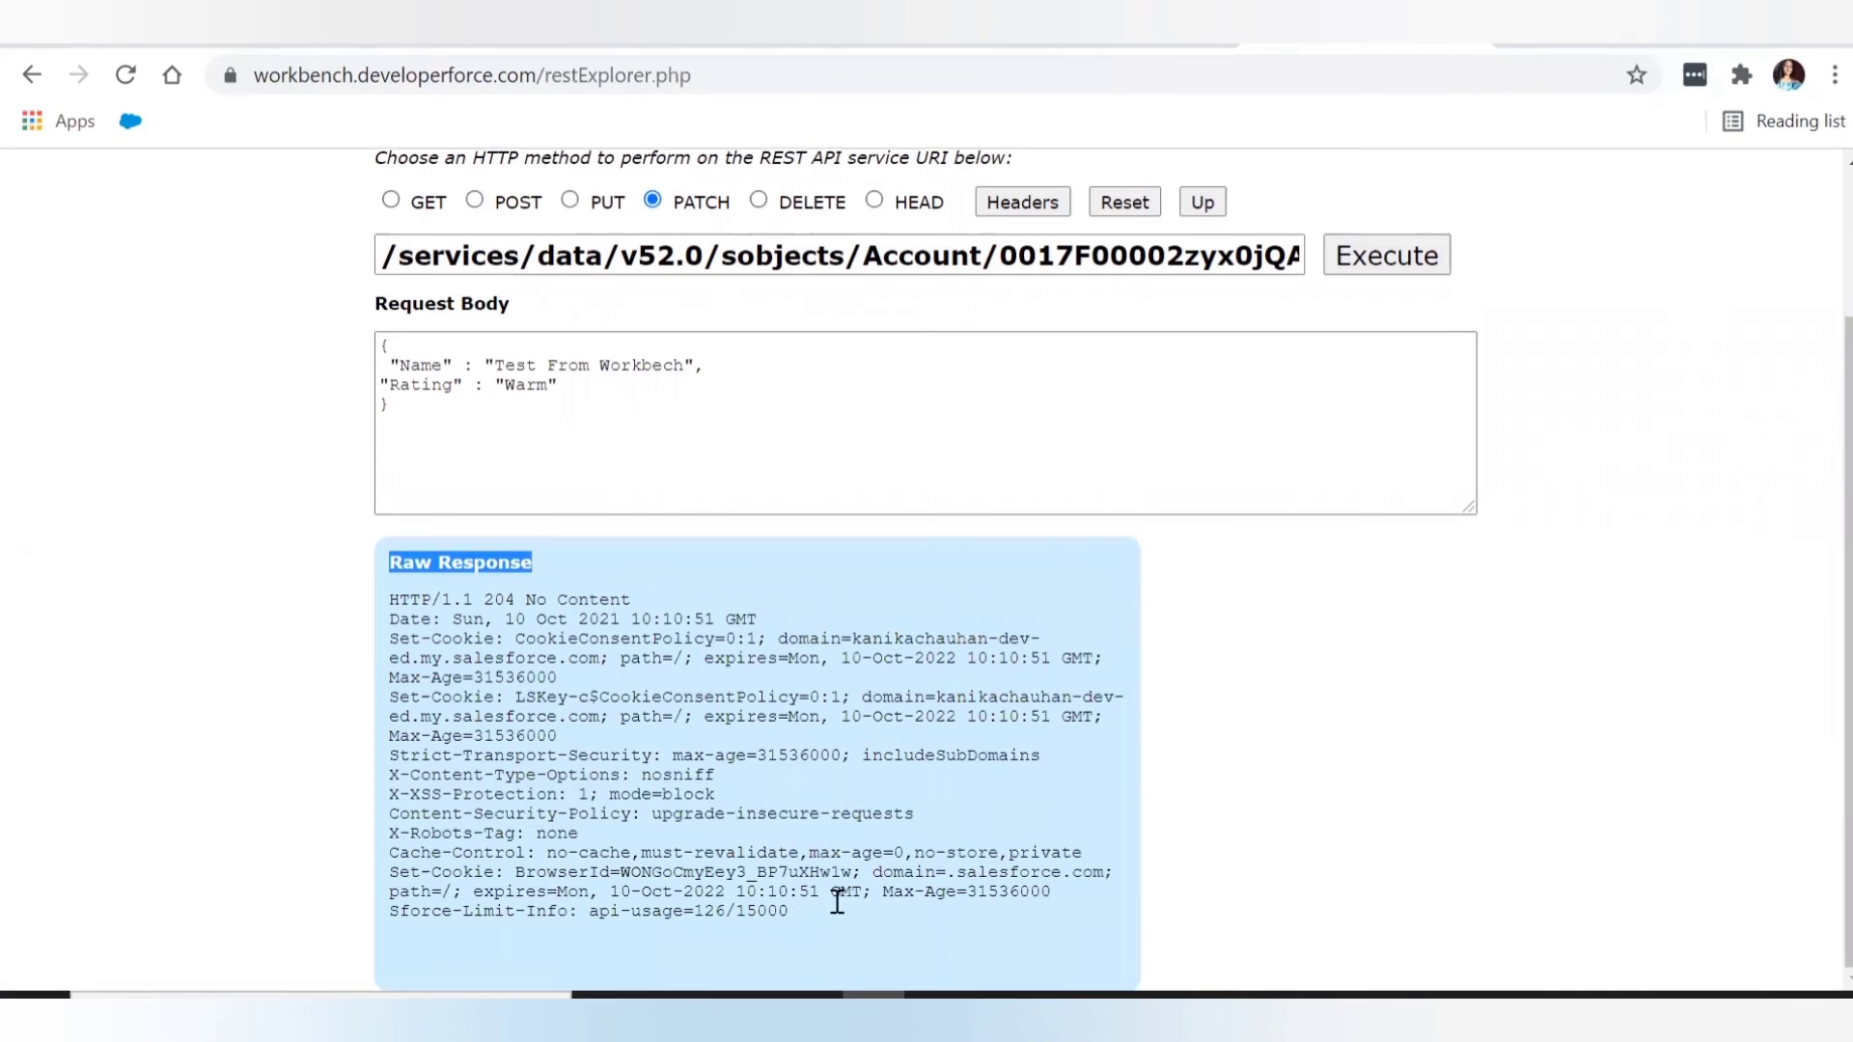
drag(830, 890, 386, 595)
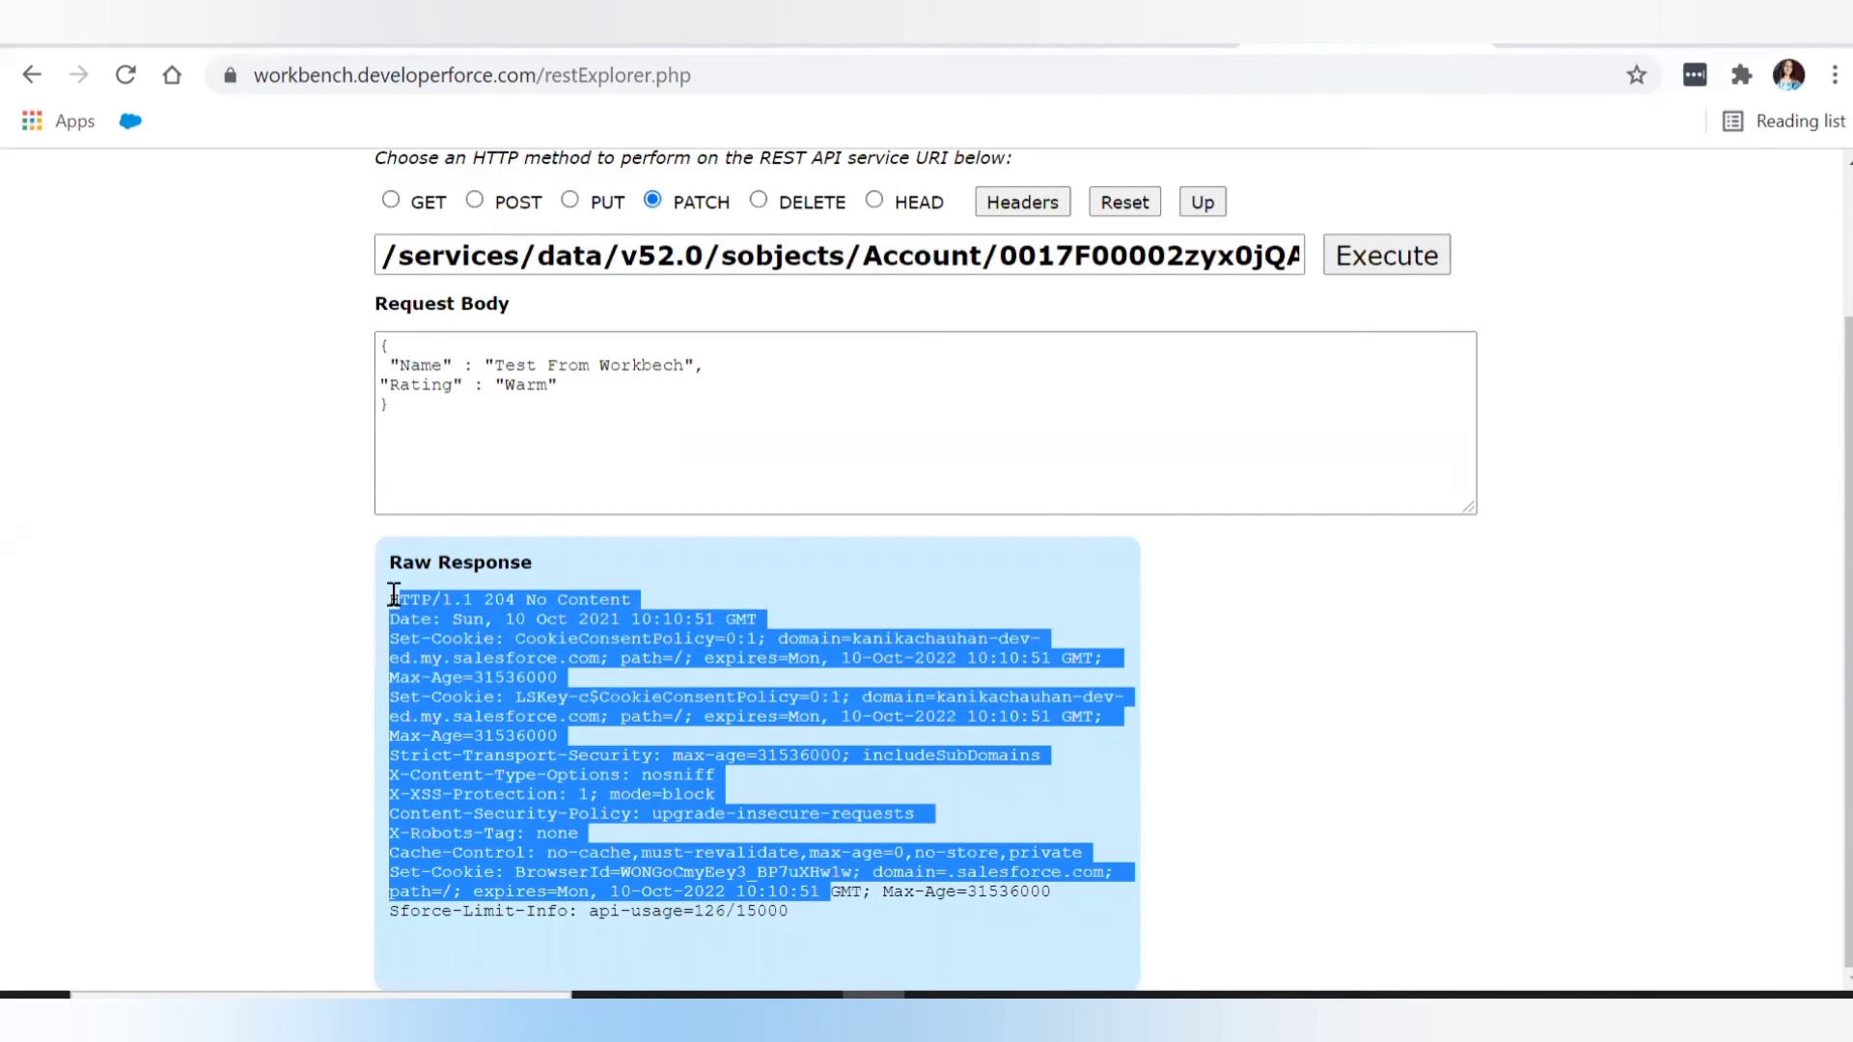
scroll(627, 723, up, 2)
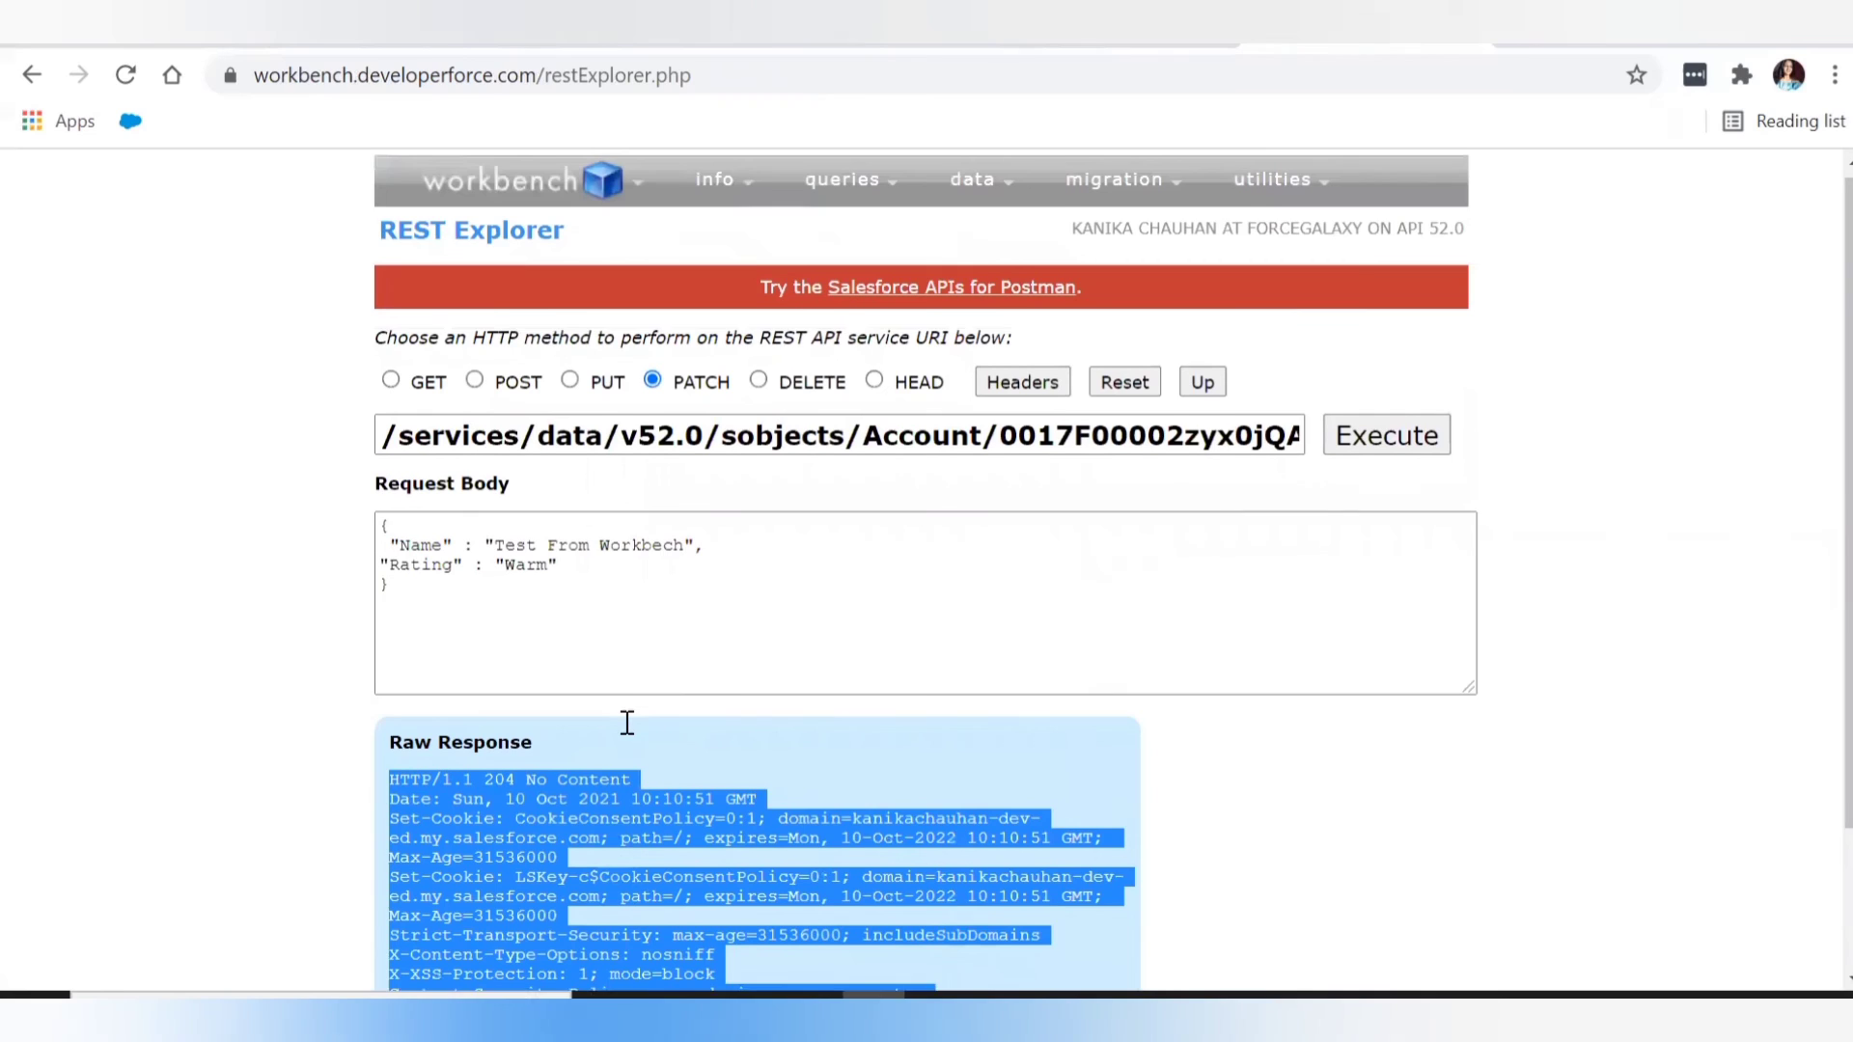
click(628, 729)
Switch to the account's record in Salesforce, reload it and check the Rating field
click(135, 29)
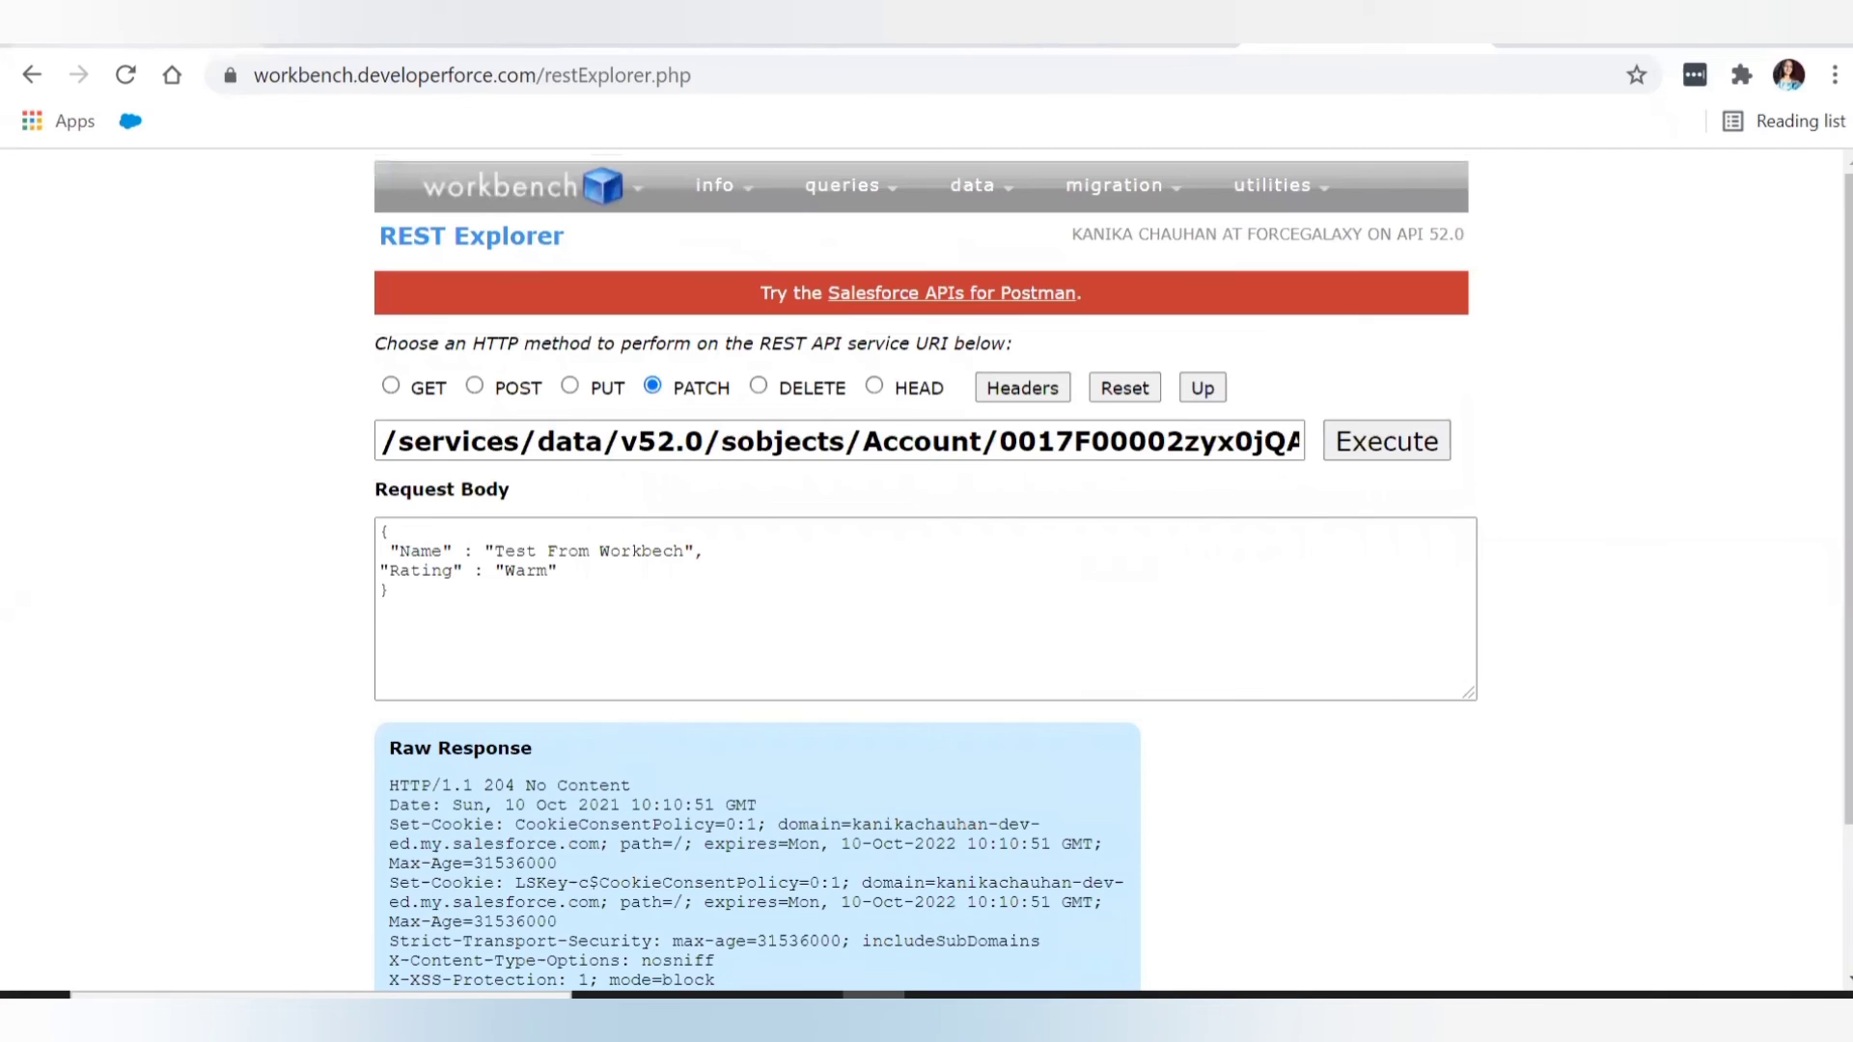
click(129, 73)
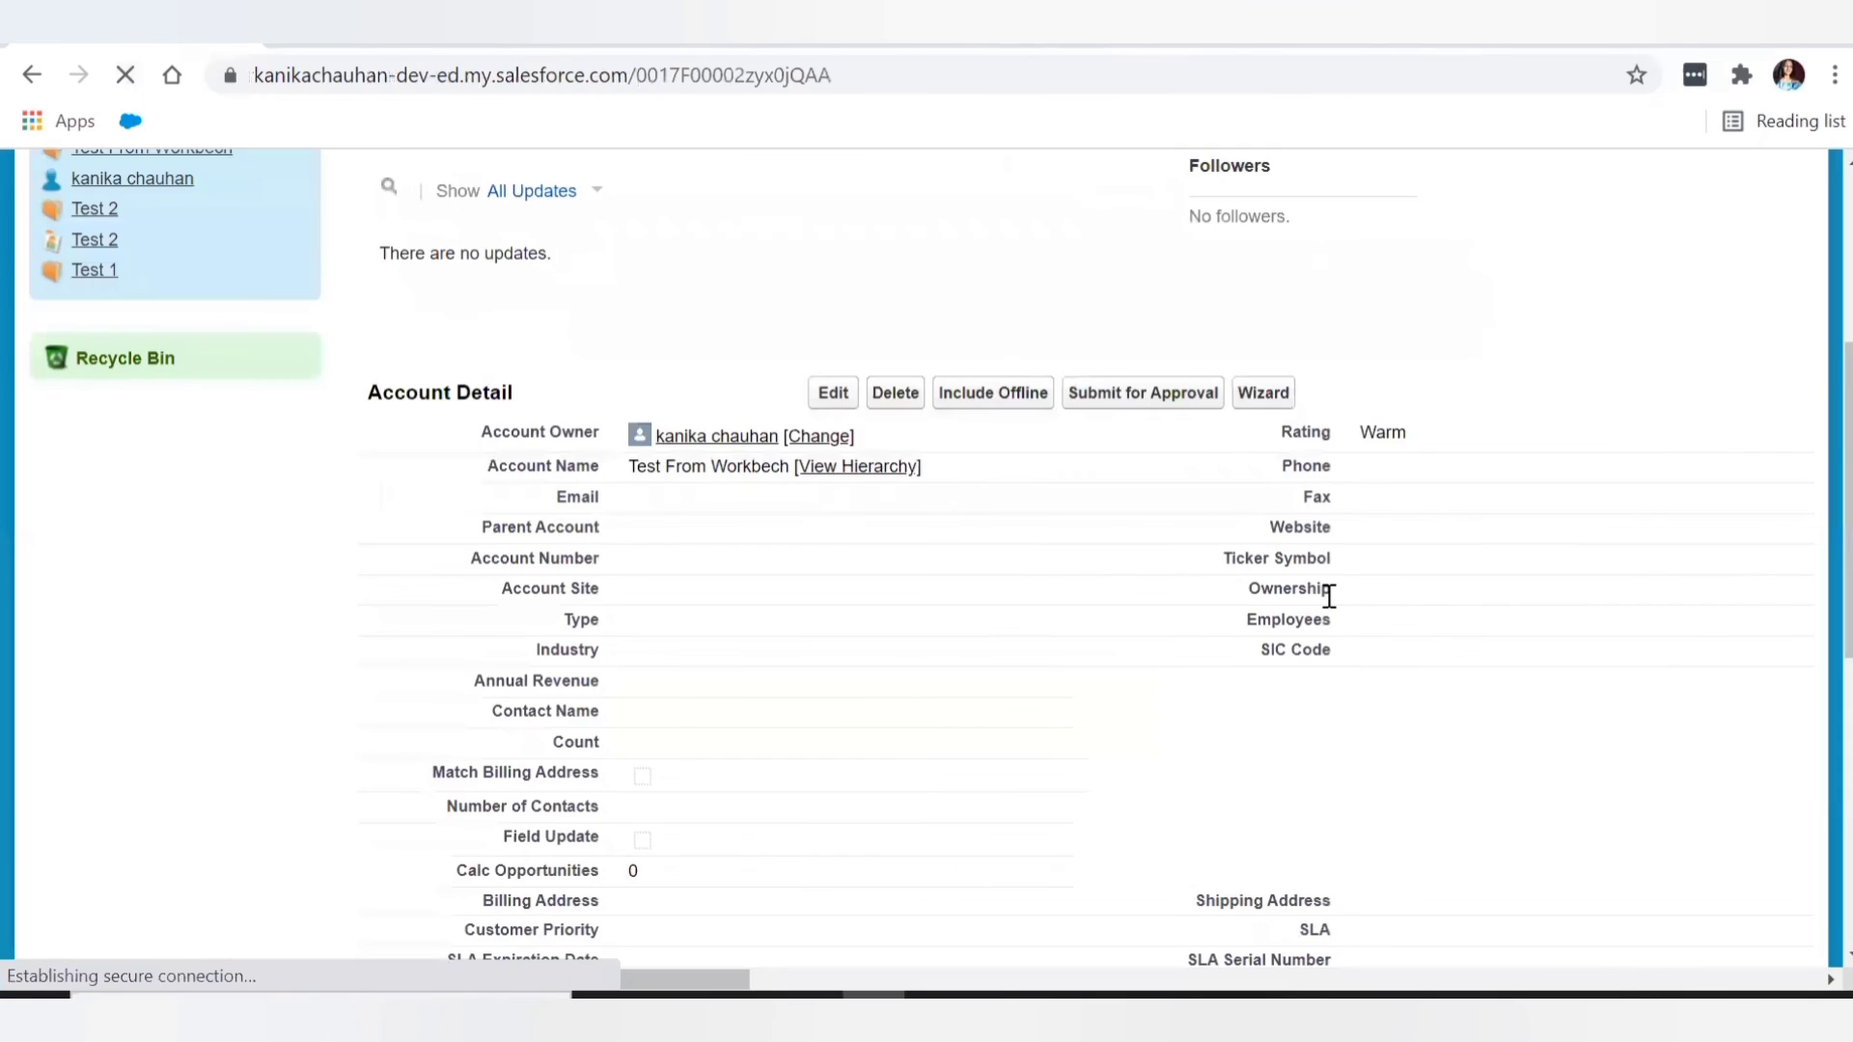
drag(1263, 457, 1460, 437)
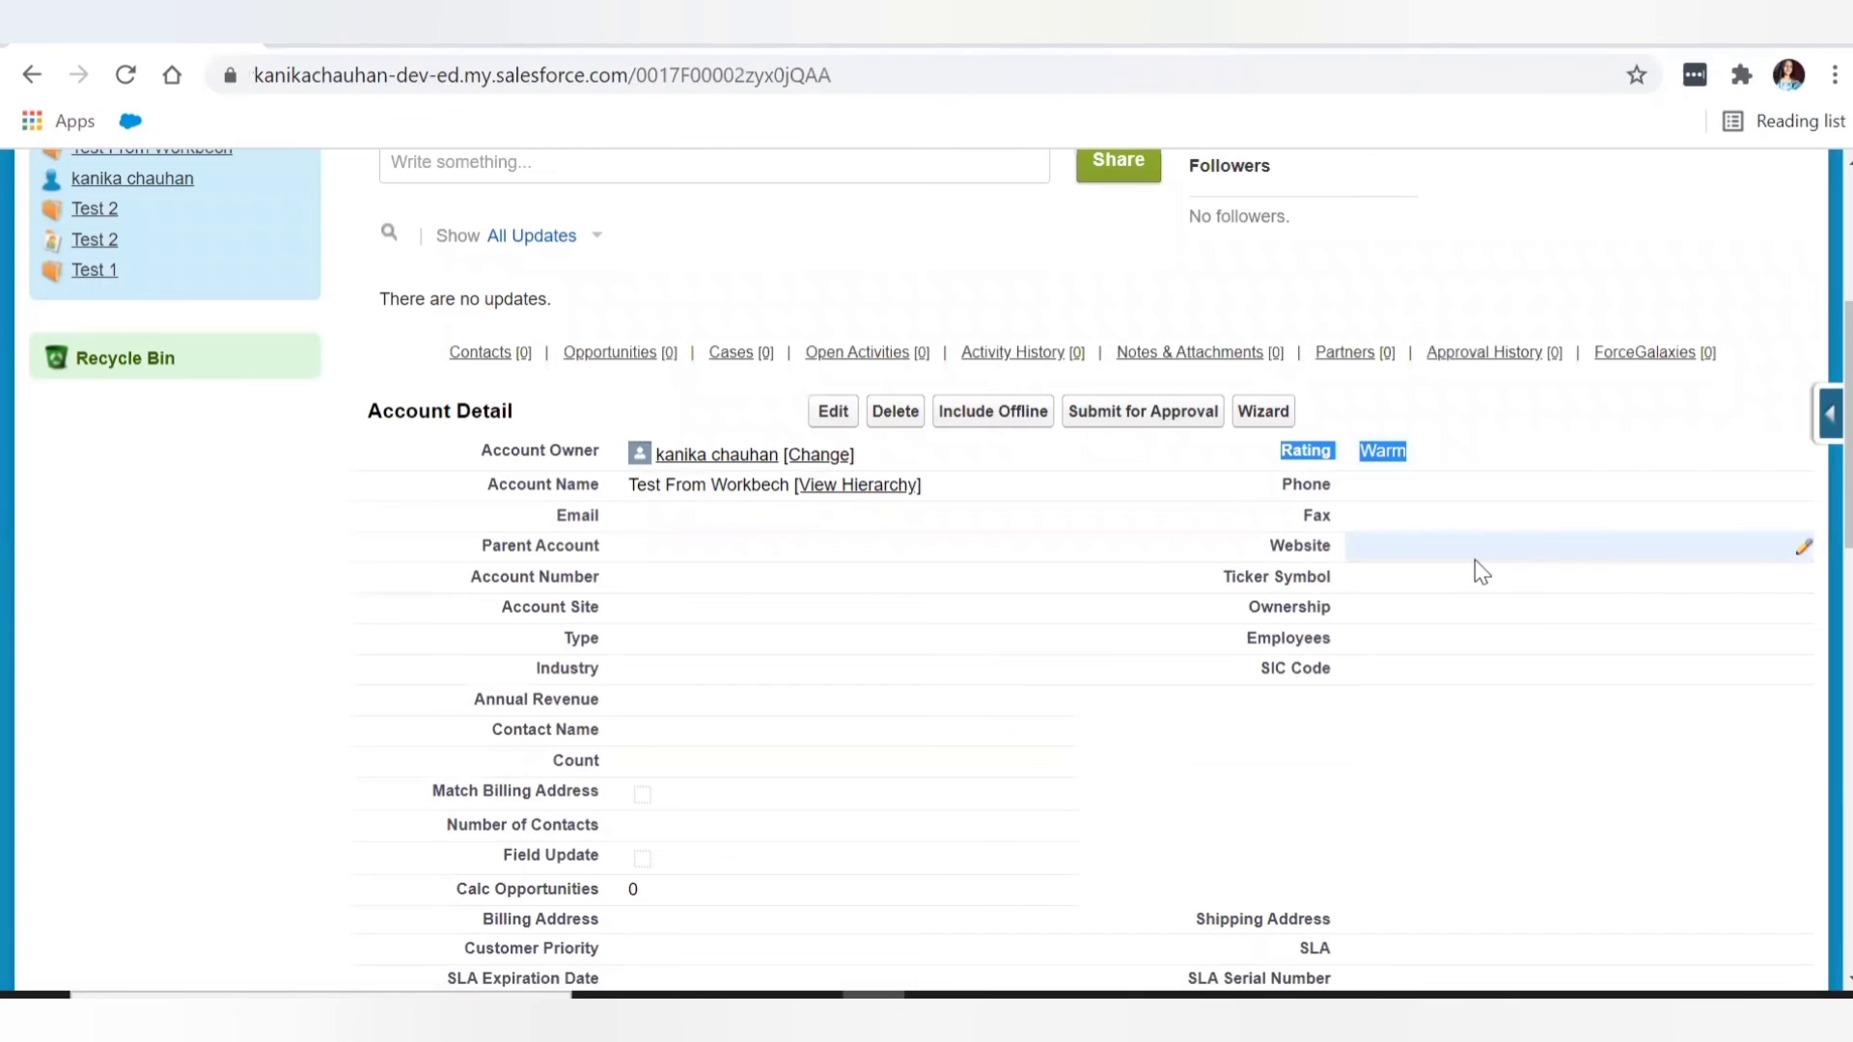
Return to Workbench, switch the method to DELETE, check the account id in the service URI and execute the request
click(1339, 51)
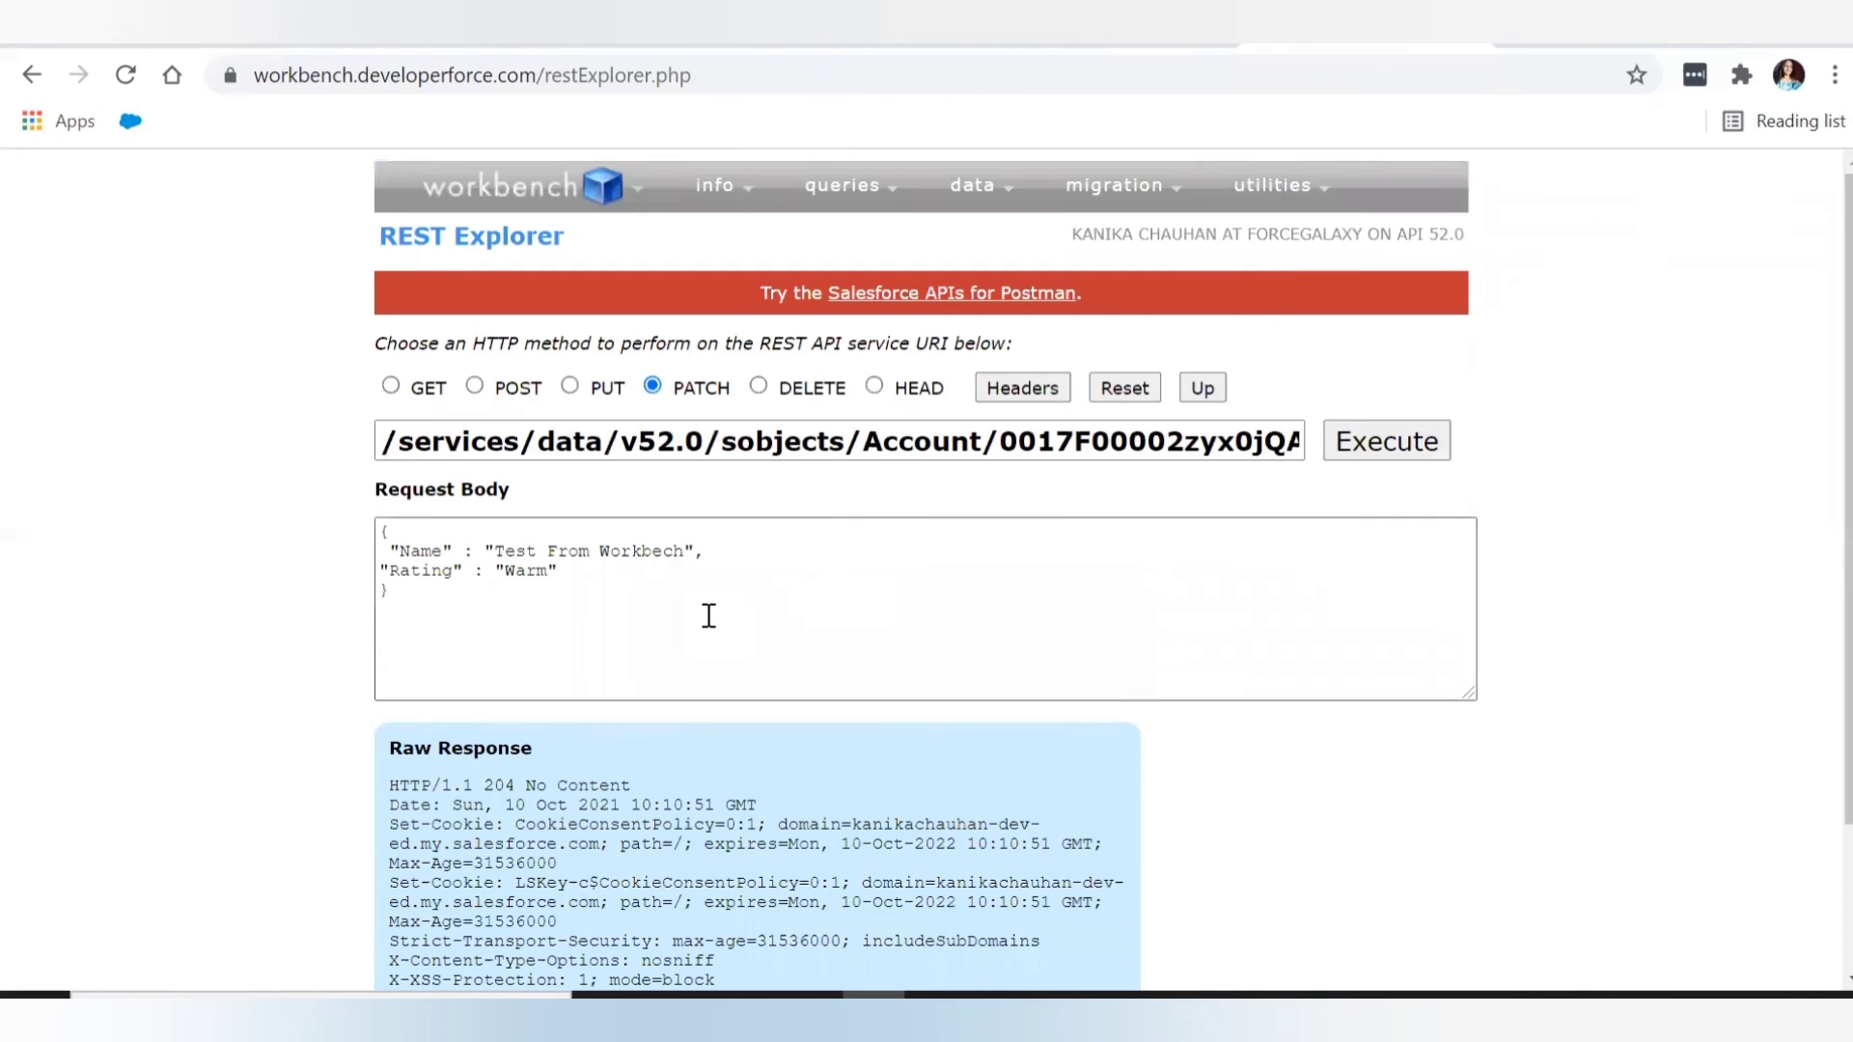
click(715, 567)
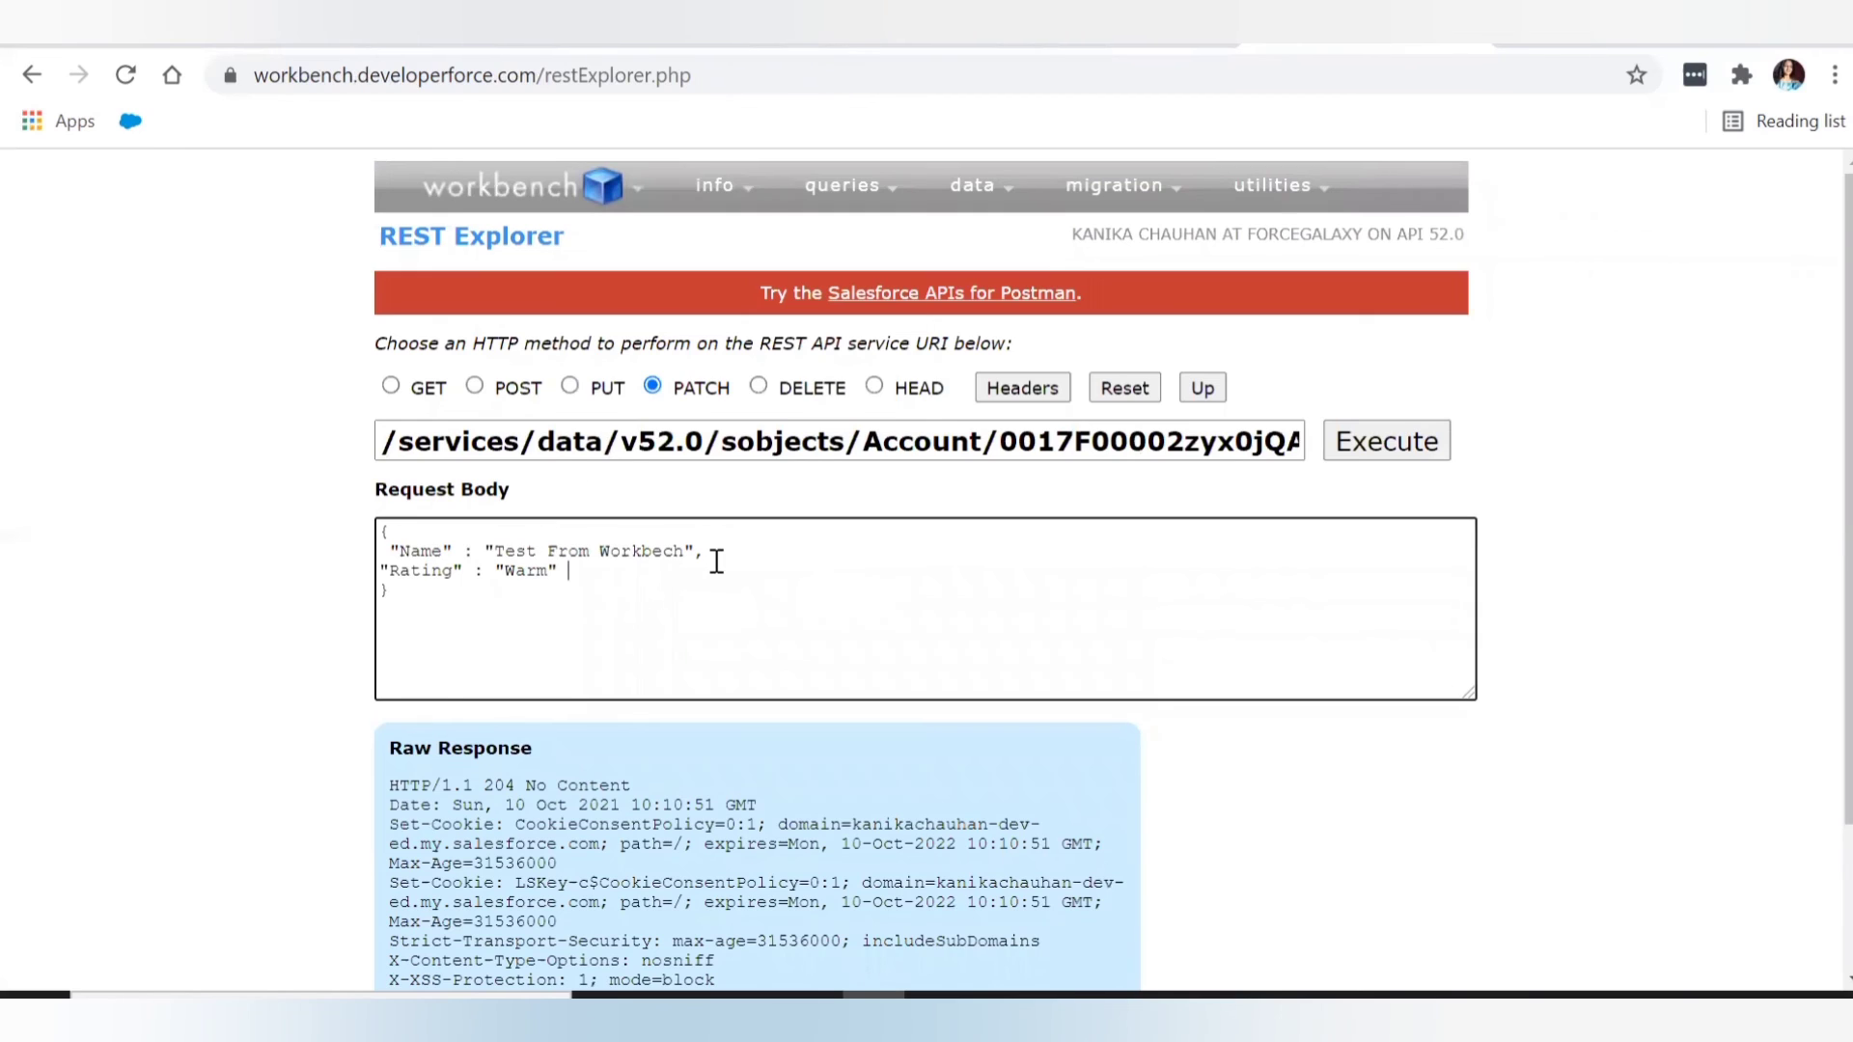
click(764, 386)
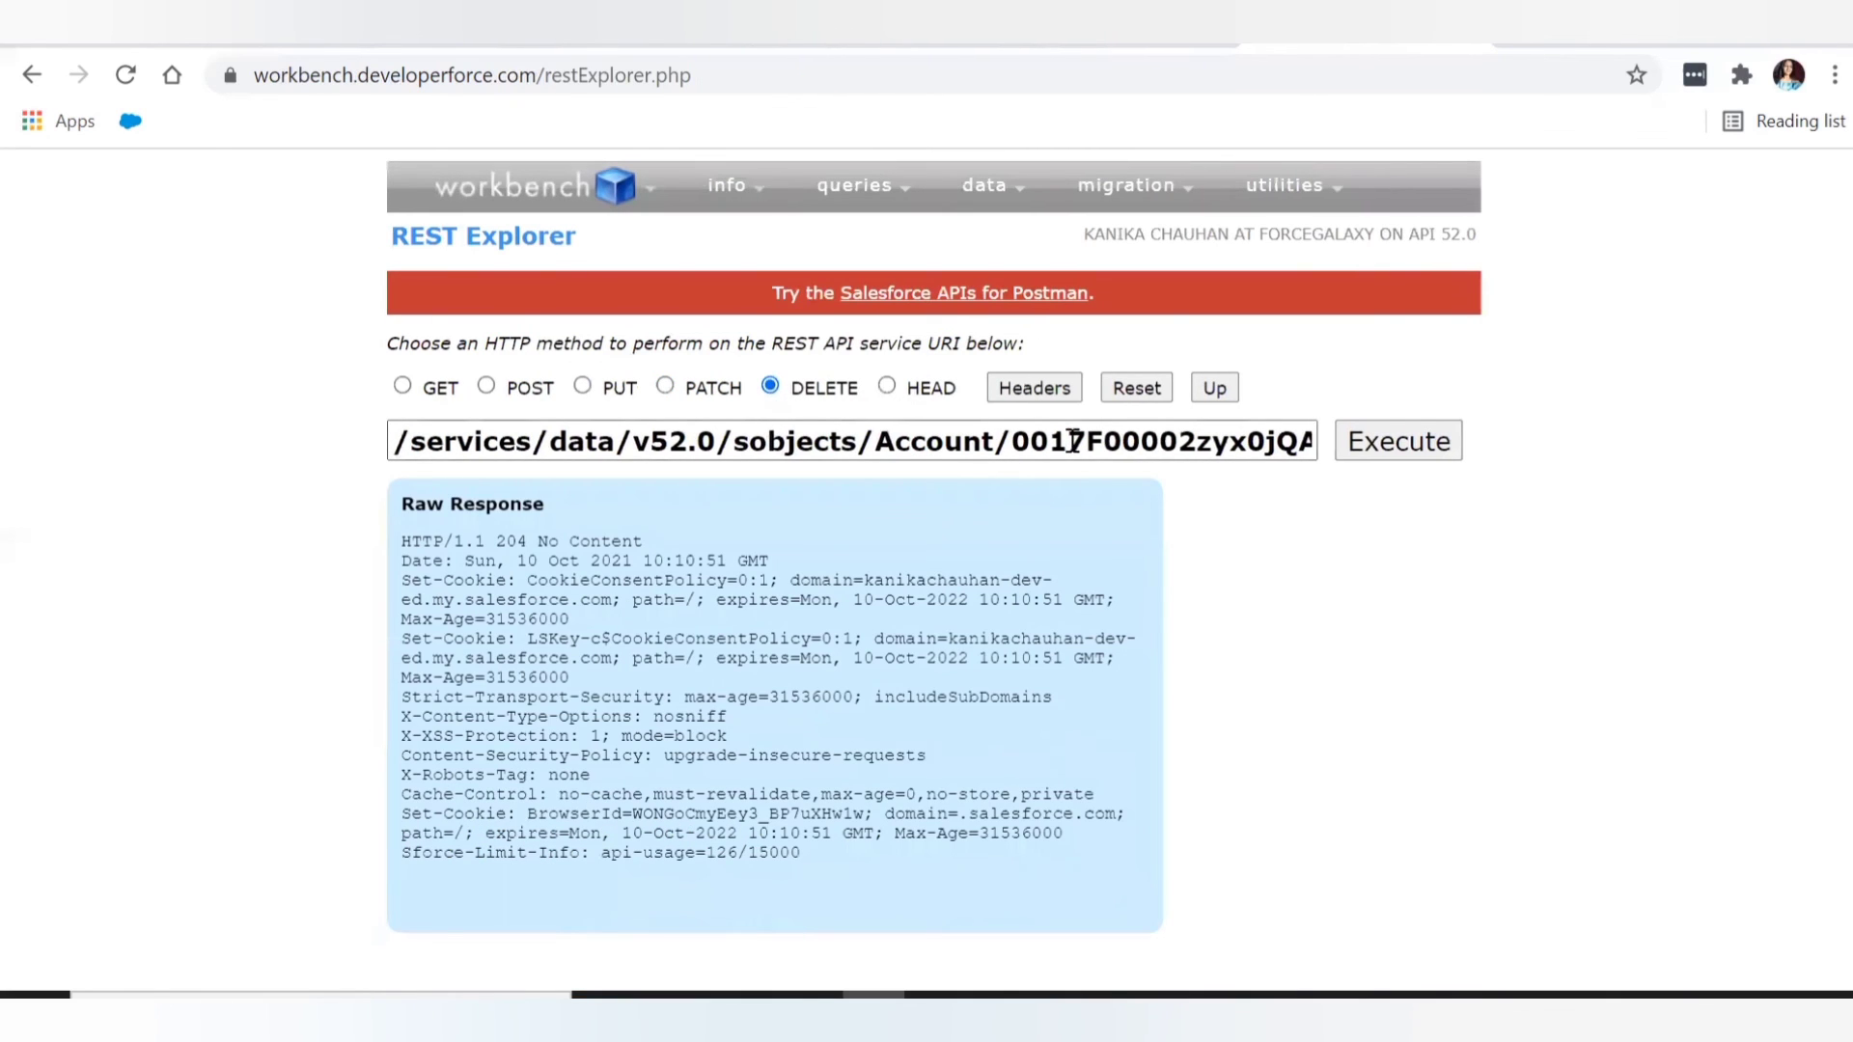
drag(1033, 446, 1274, 446)
click(1274, 446)
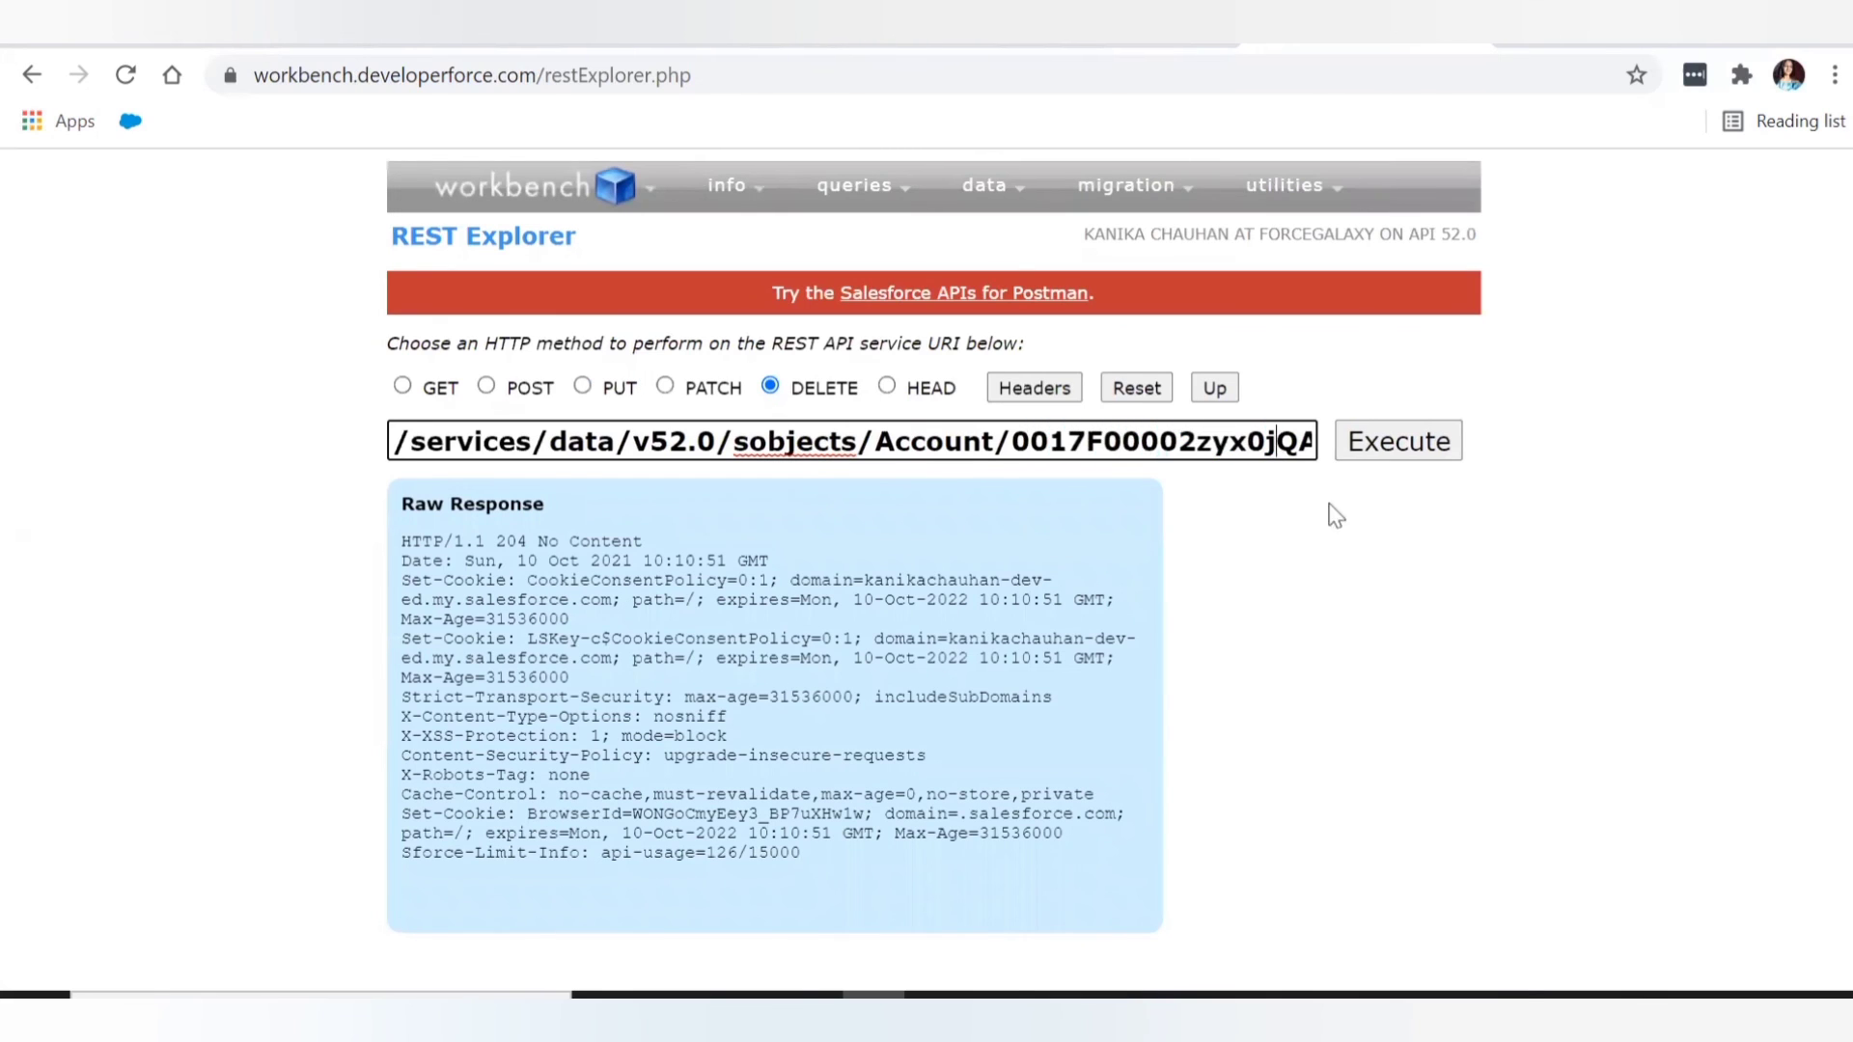
click(1404, 457)
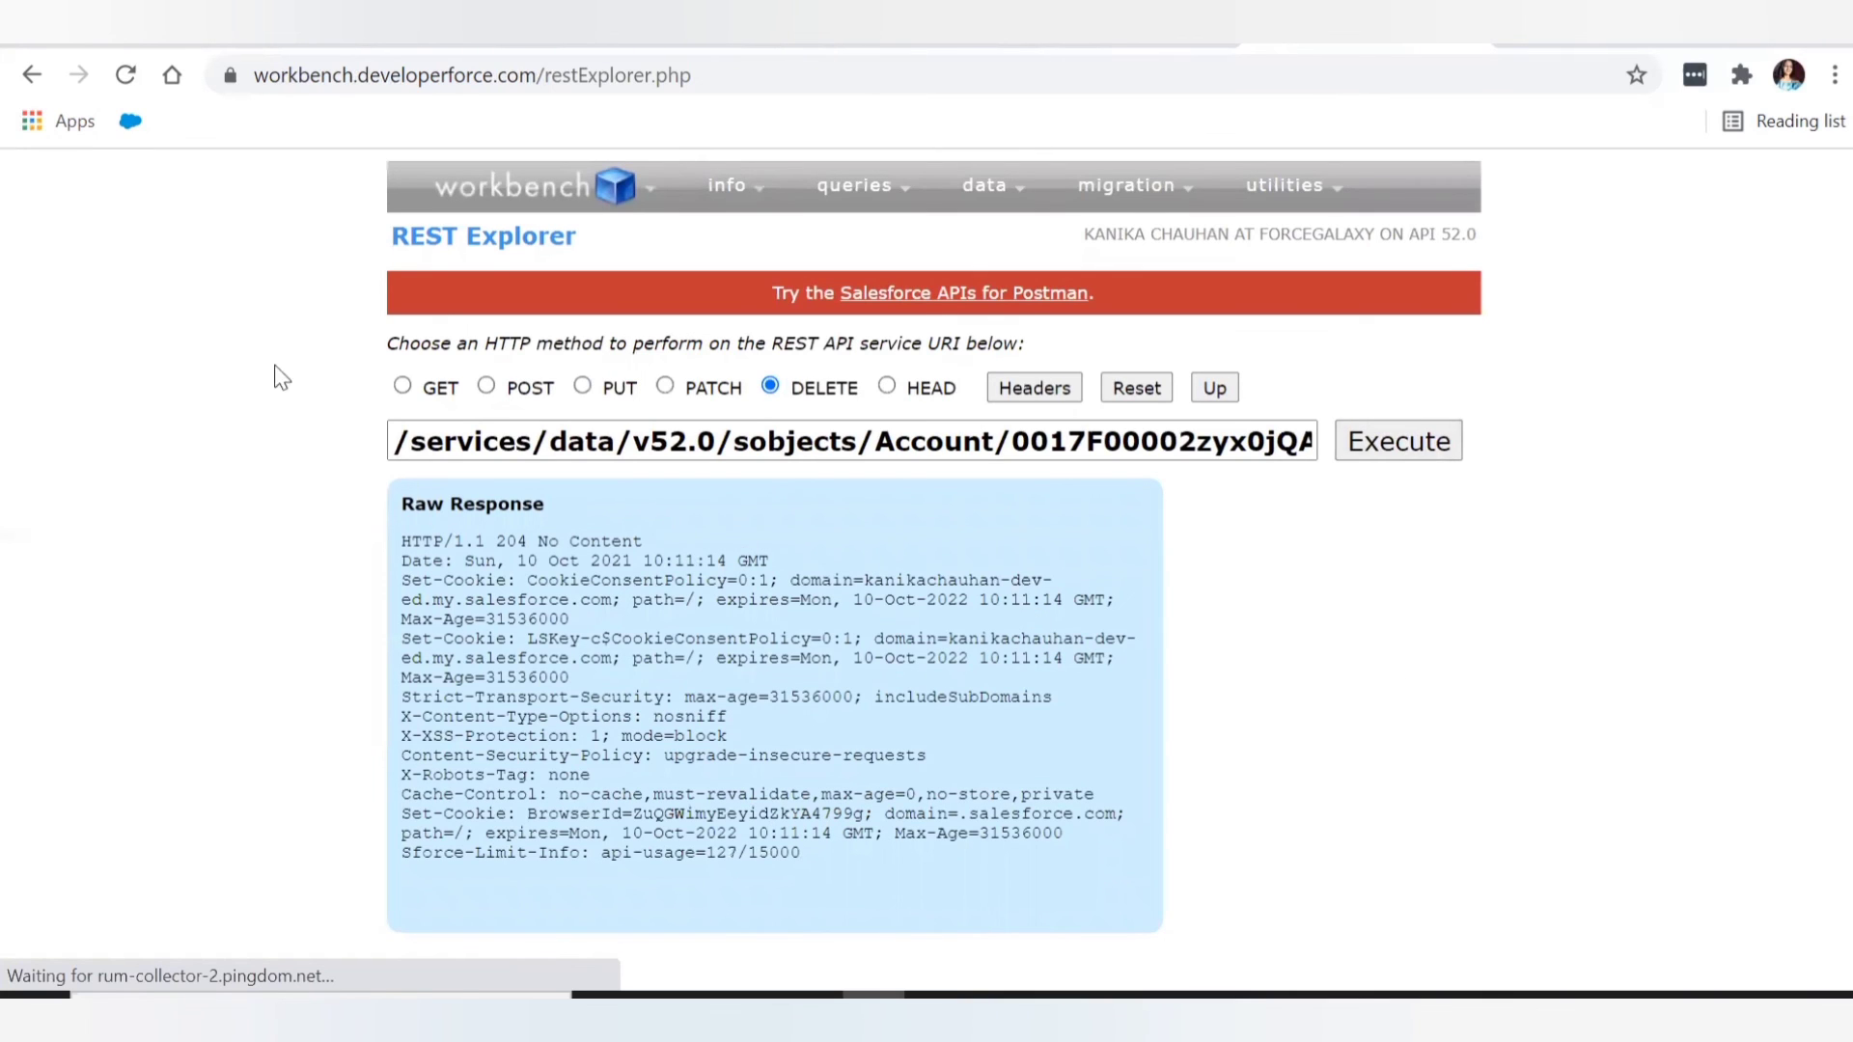
Switch to the account's record in Salesforce and reload it to check whether the record still exists
click(128, 50)
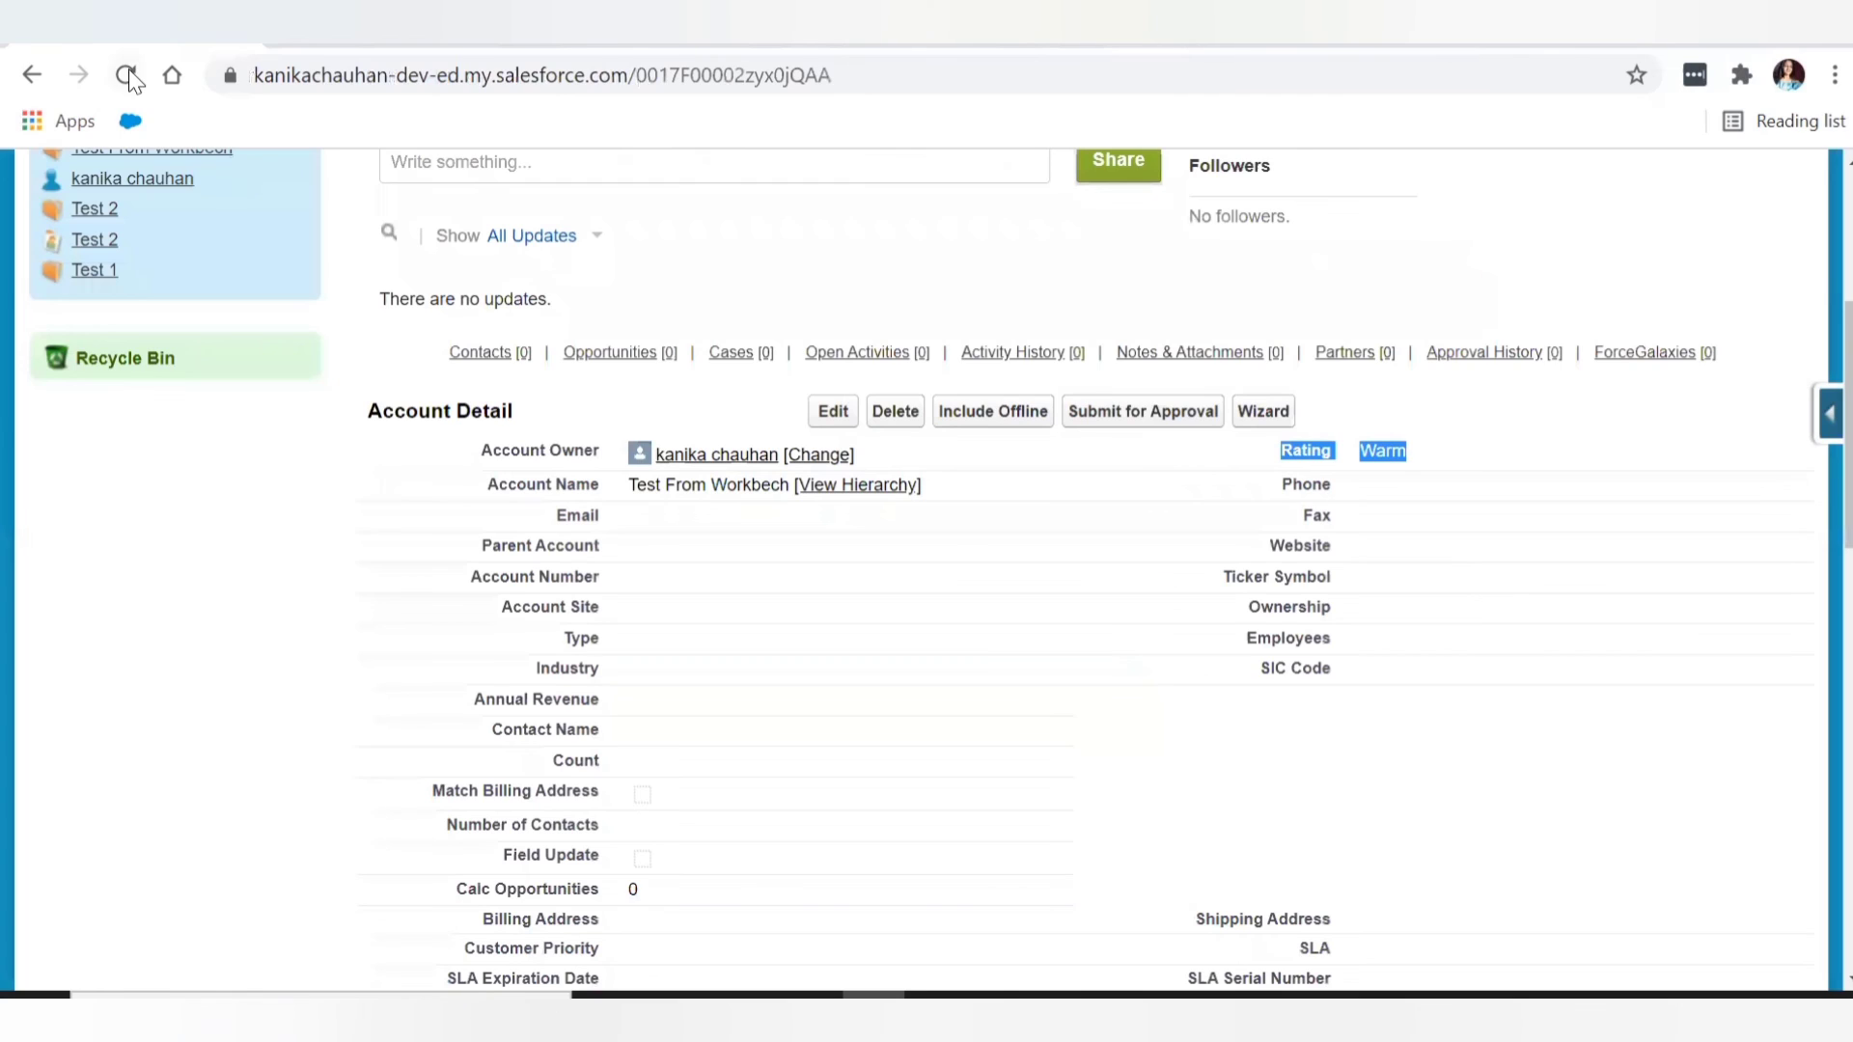
click(129, 68)
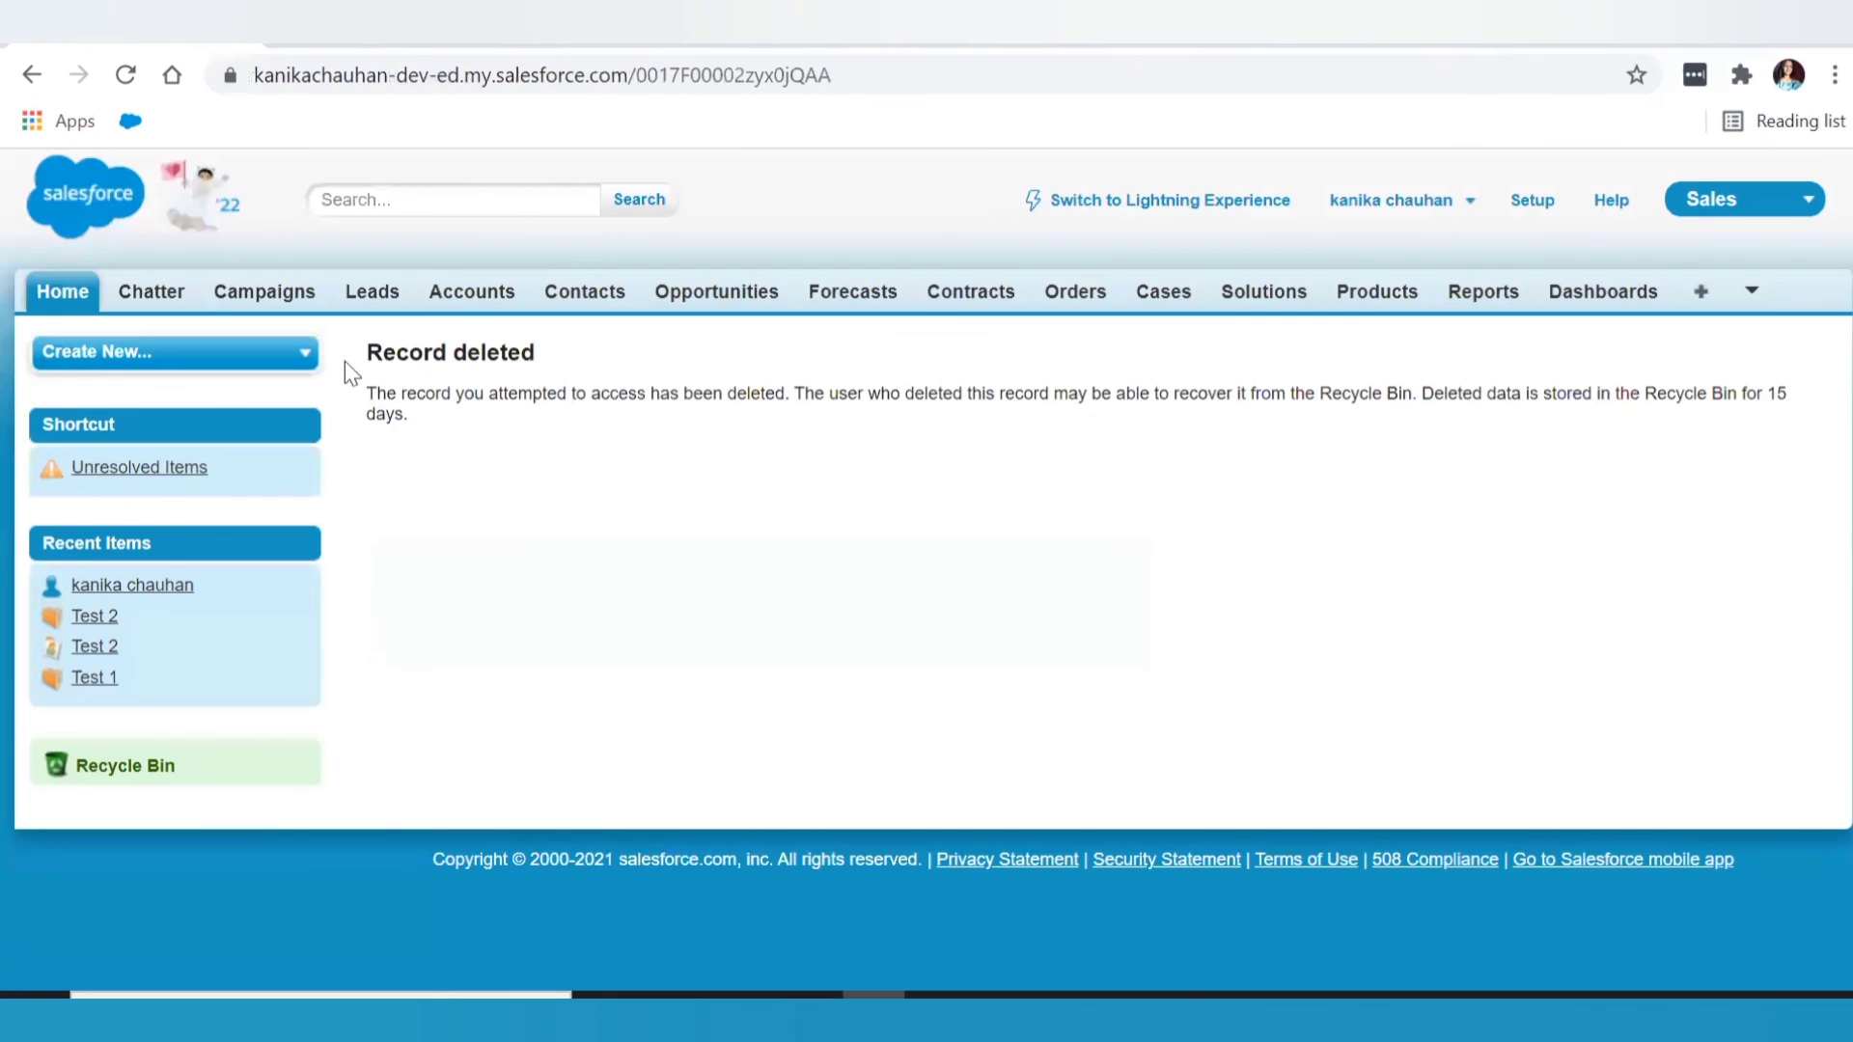
drag(355, 355, 782, 364)
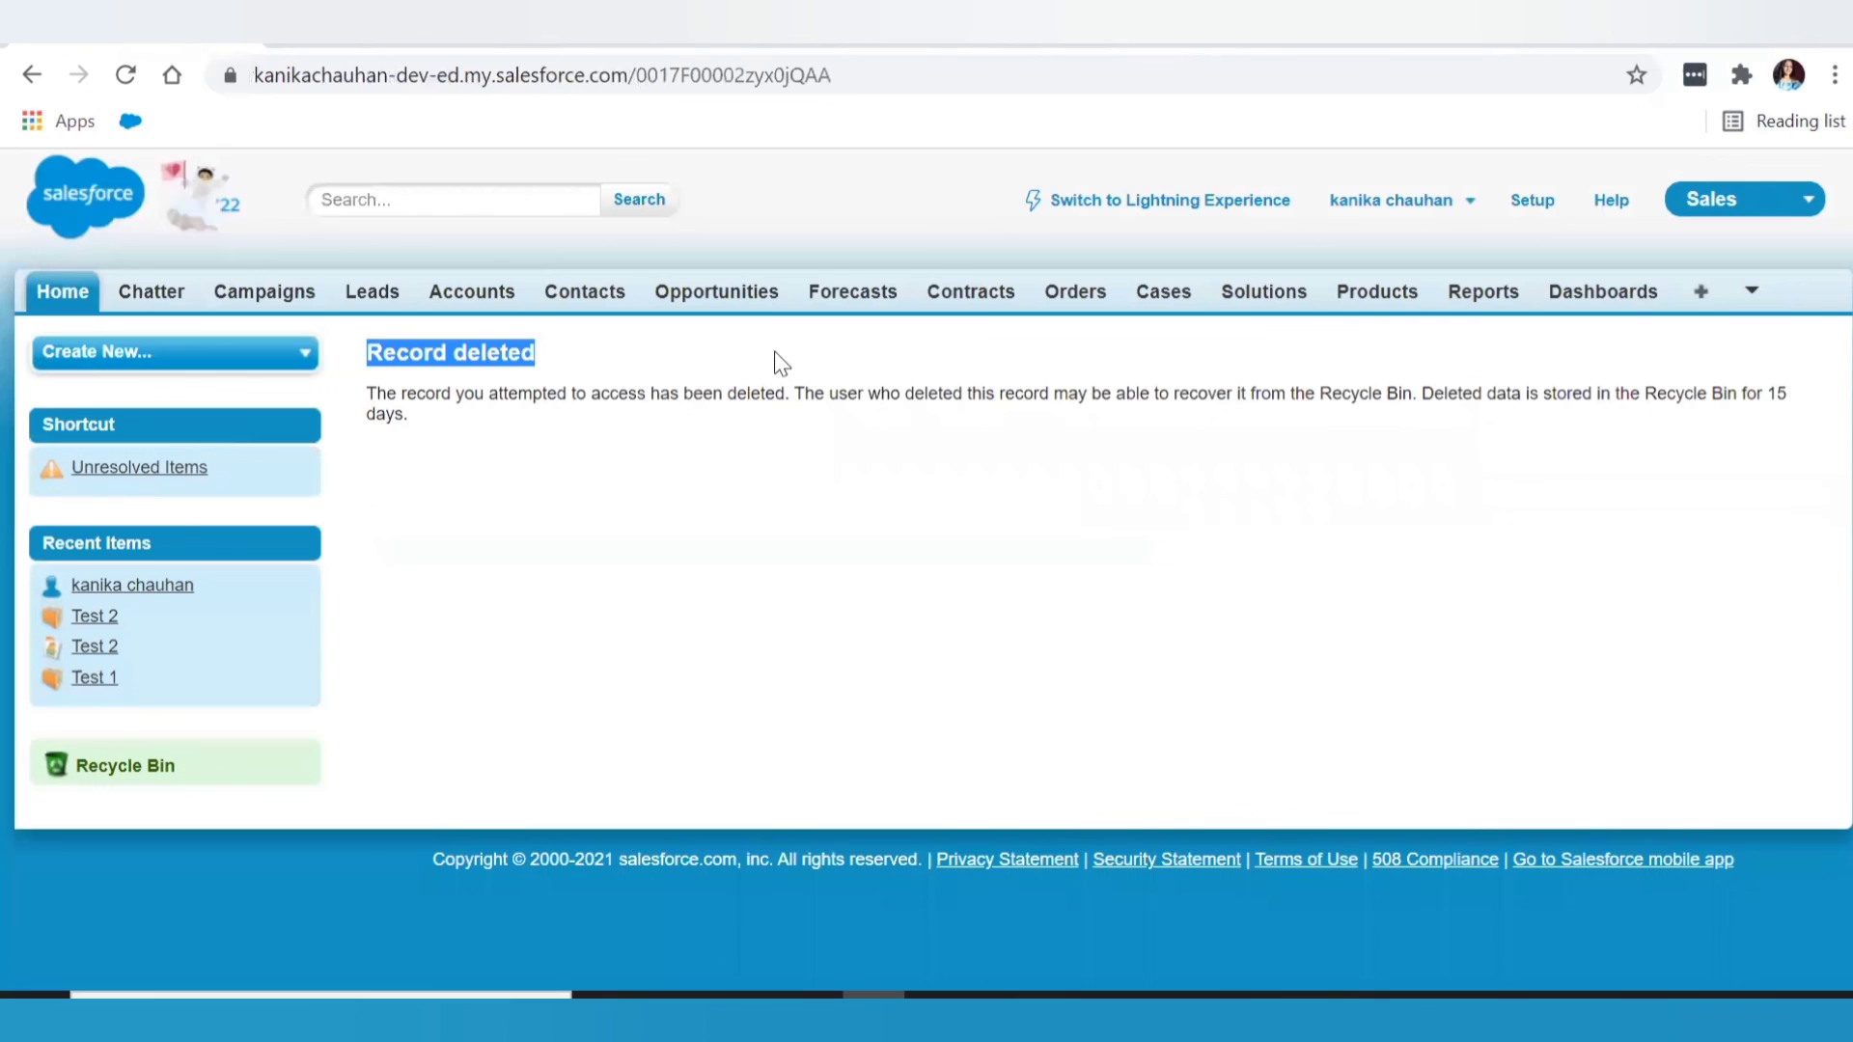
click(782, 364)
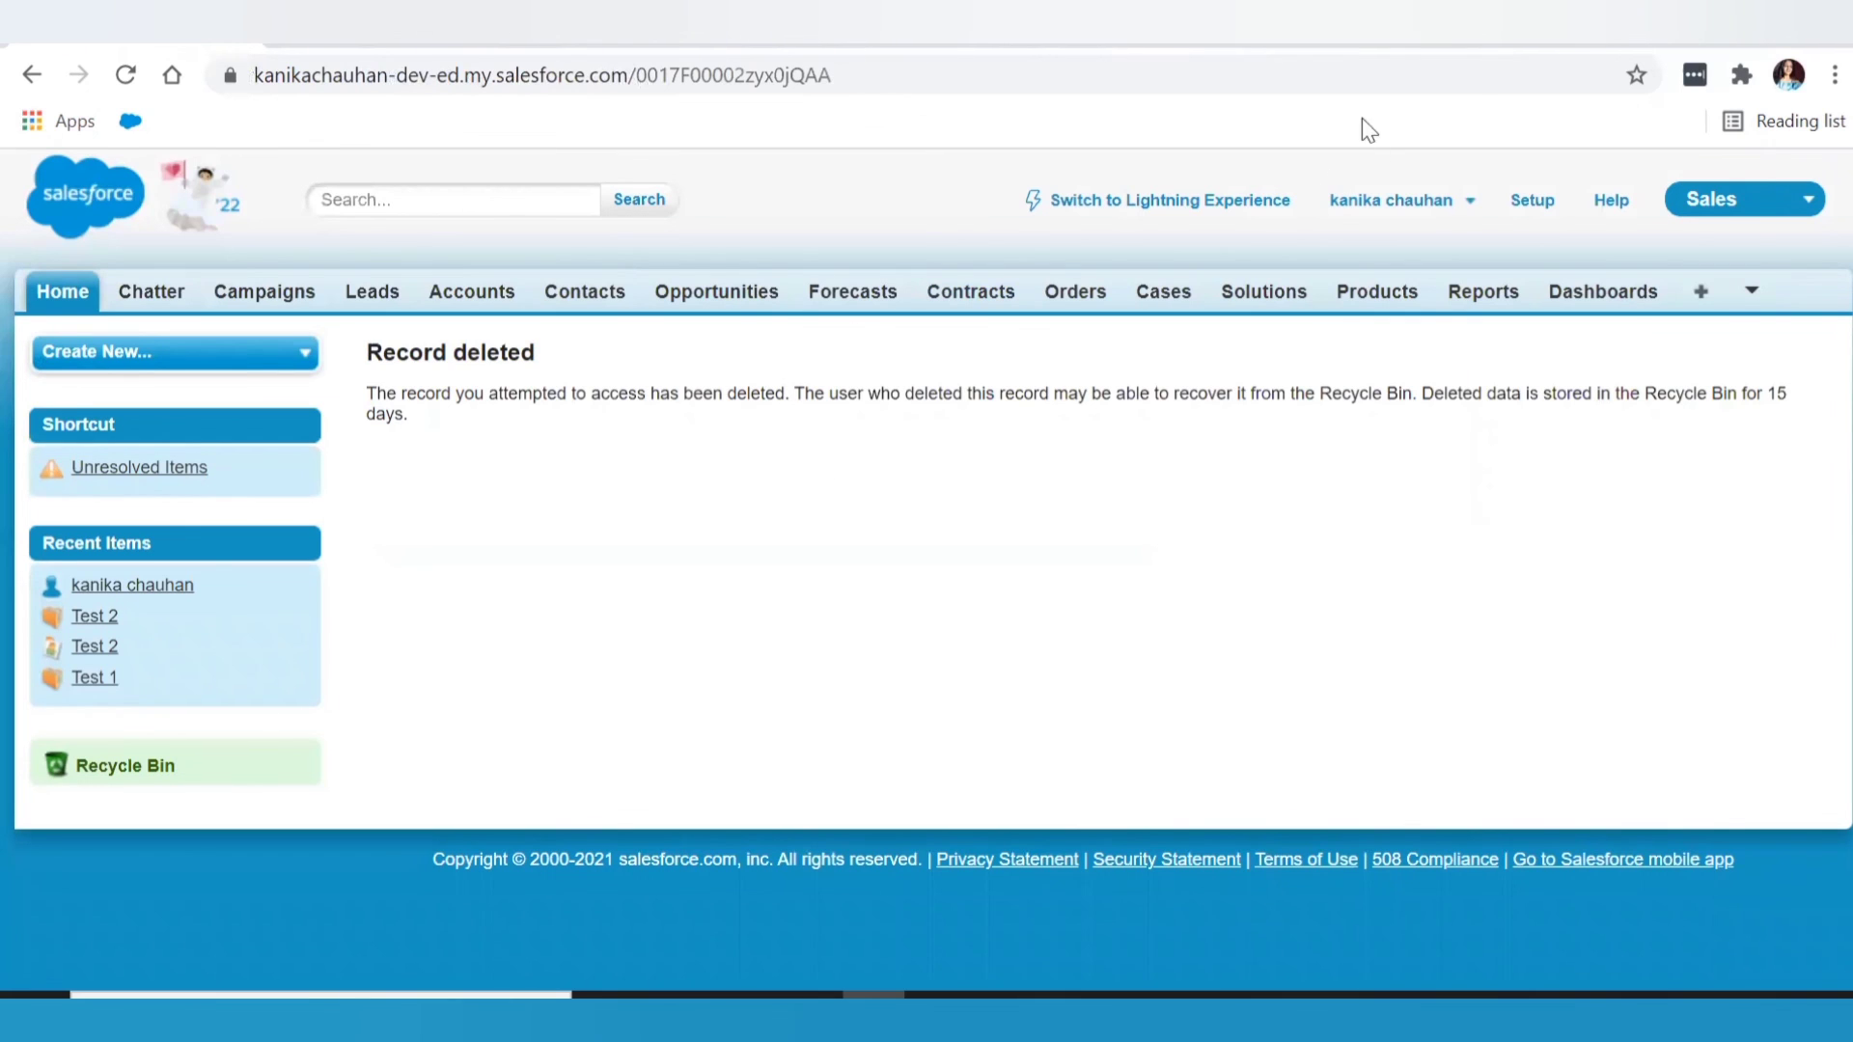
Return to Workbench and reset the REST Explorer to its default method and service URI
click(1301, 49)
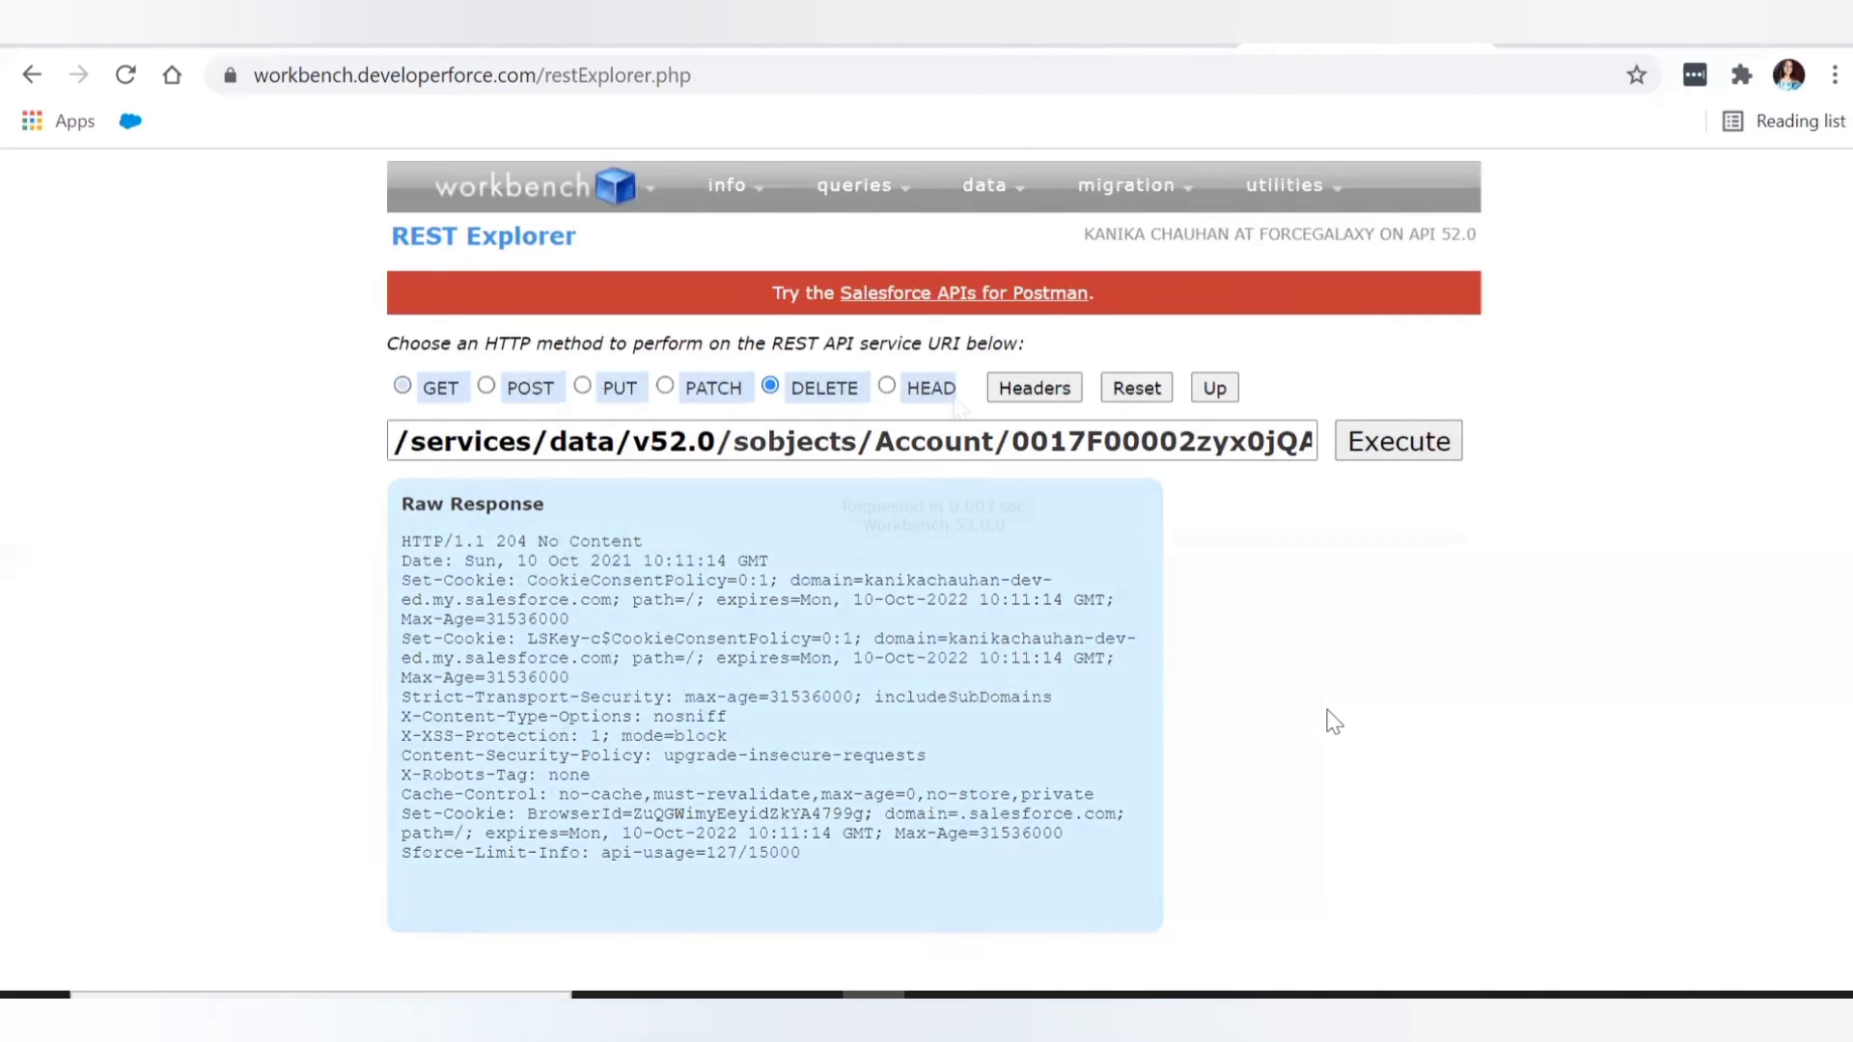
click(1137, 387)
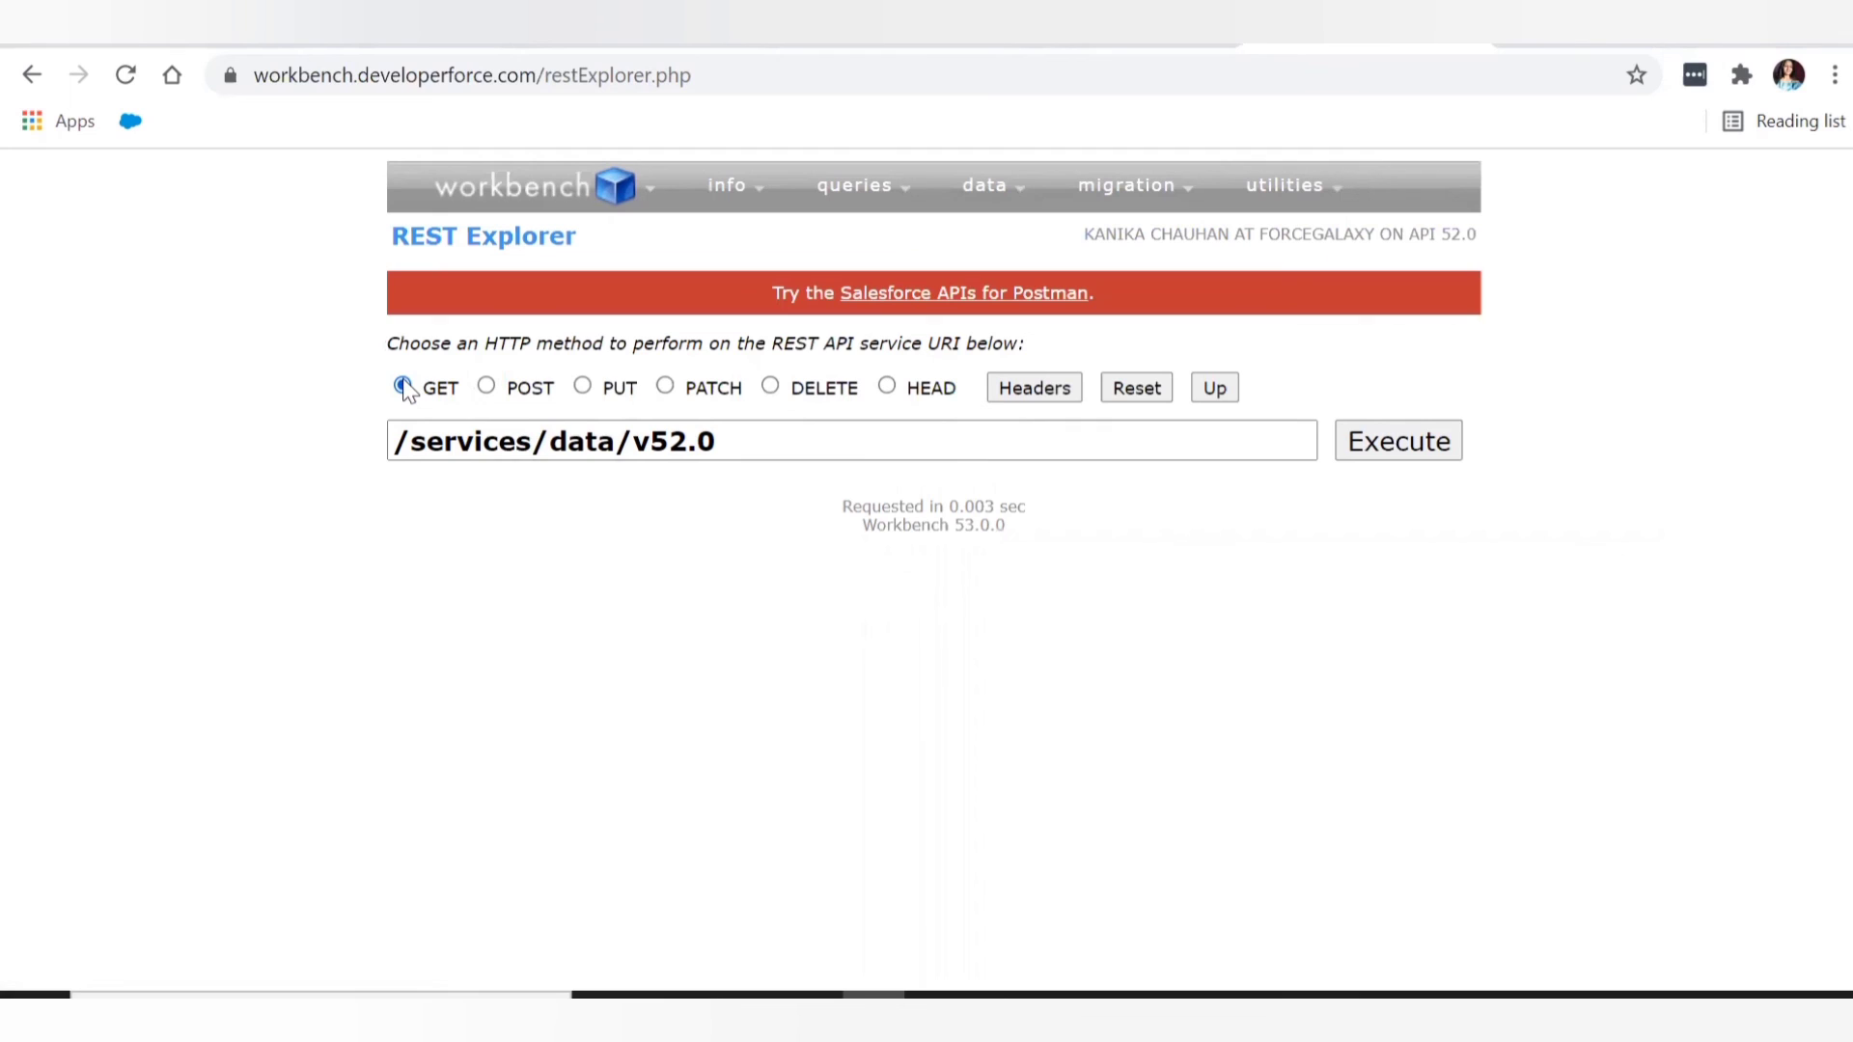
Go through POST, PUT, PATCH, DELETE and HEAD to compare which methods offer a request body, ending on GET
click(487, 386)
drag(388, 490, 588, 509)
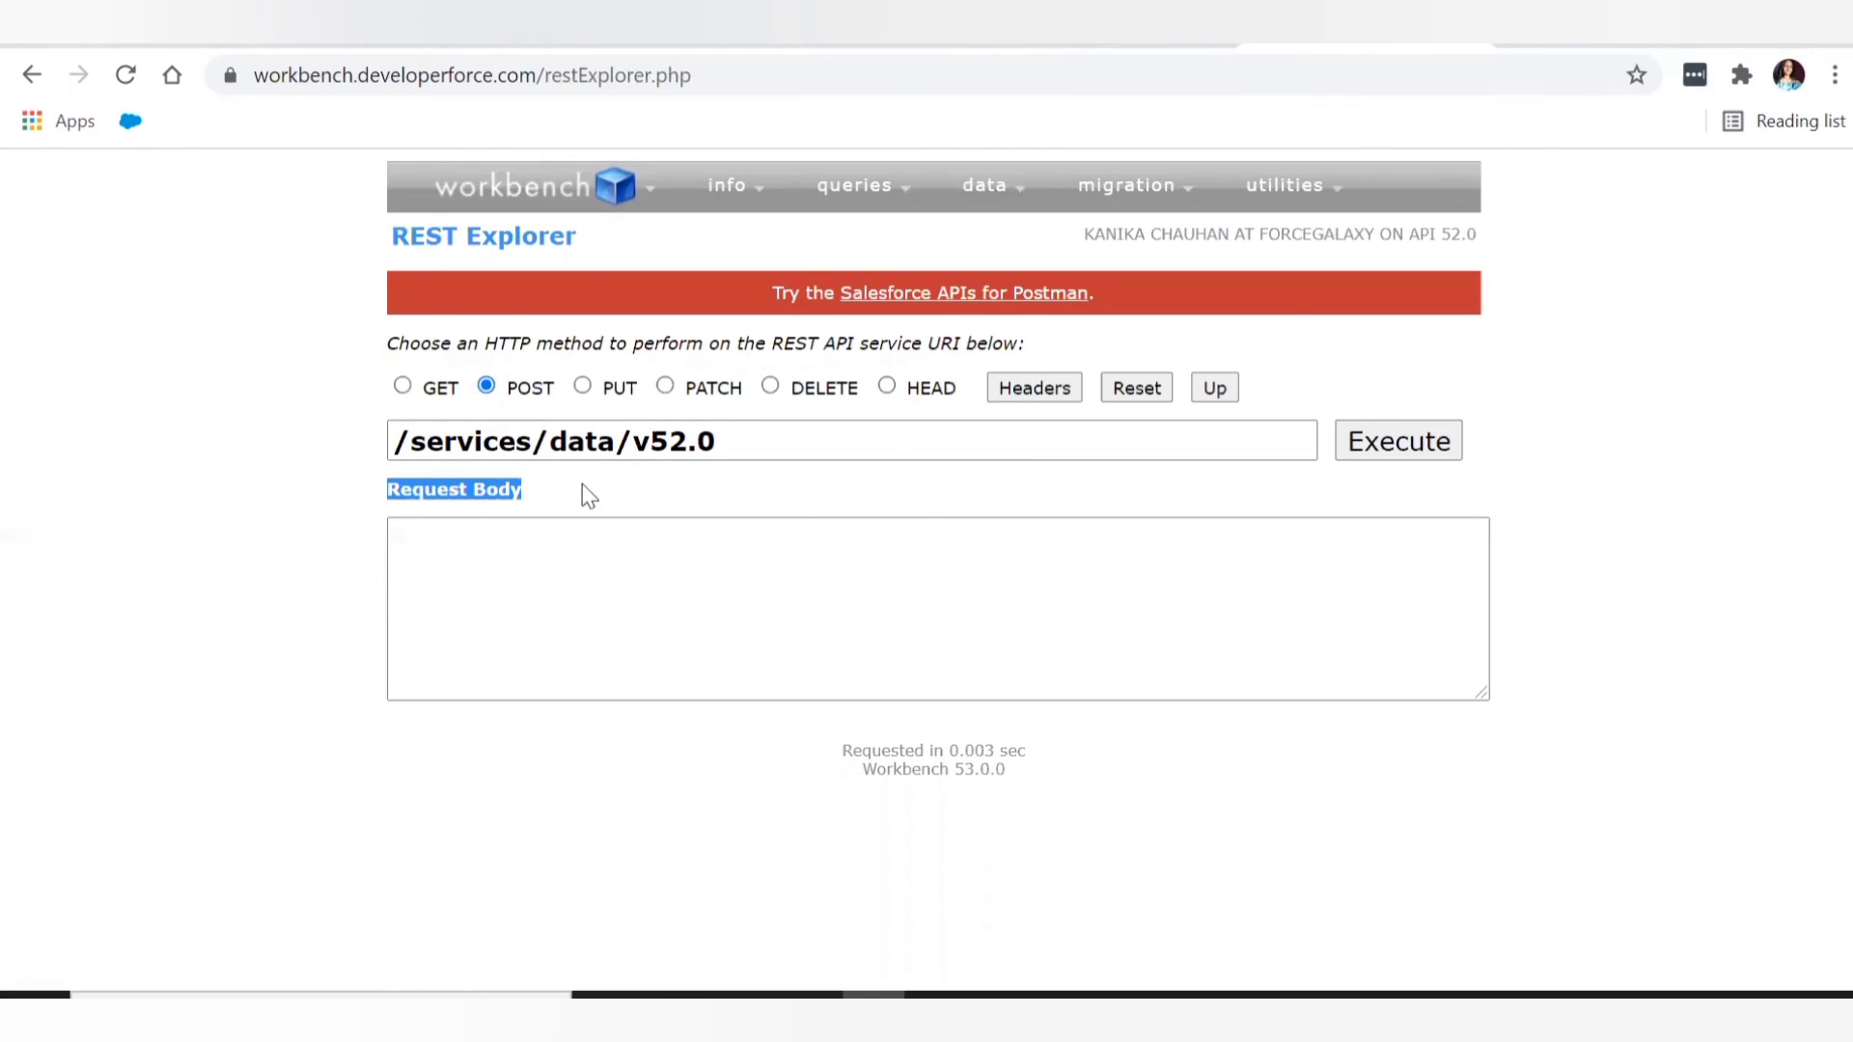
click(583, 387)
click(666, 387)
click(770, 386)
click(886, 386)
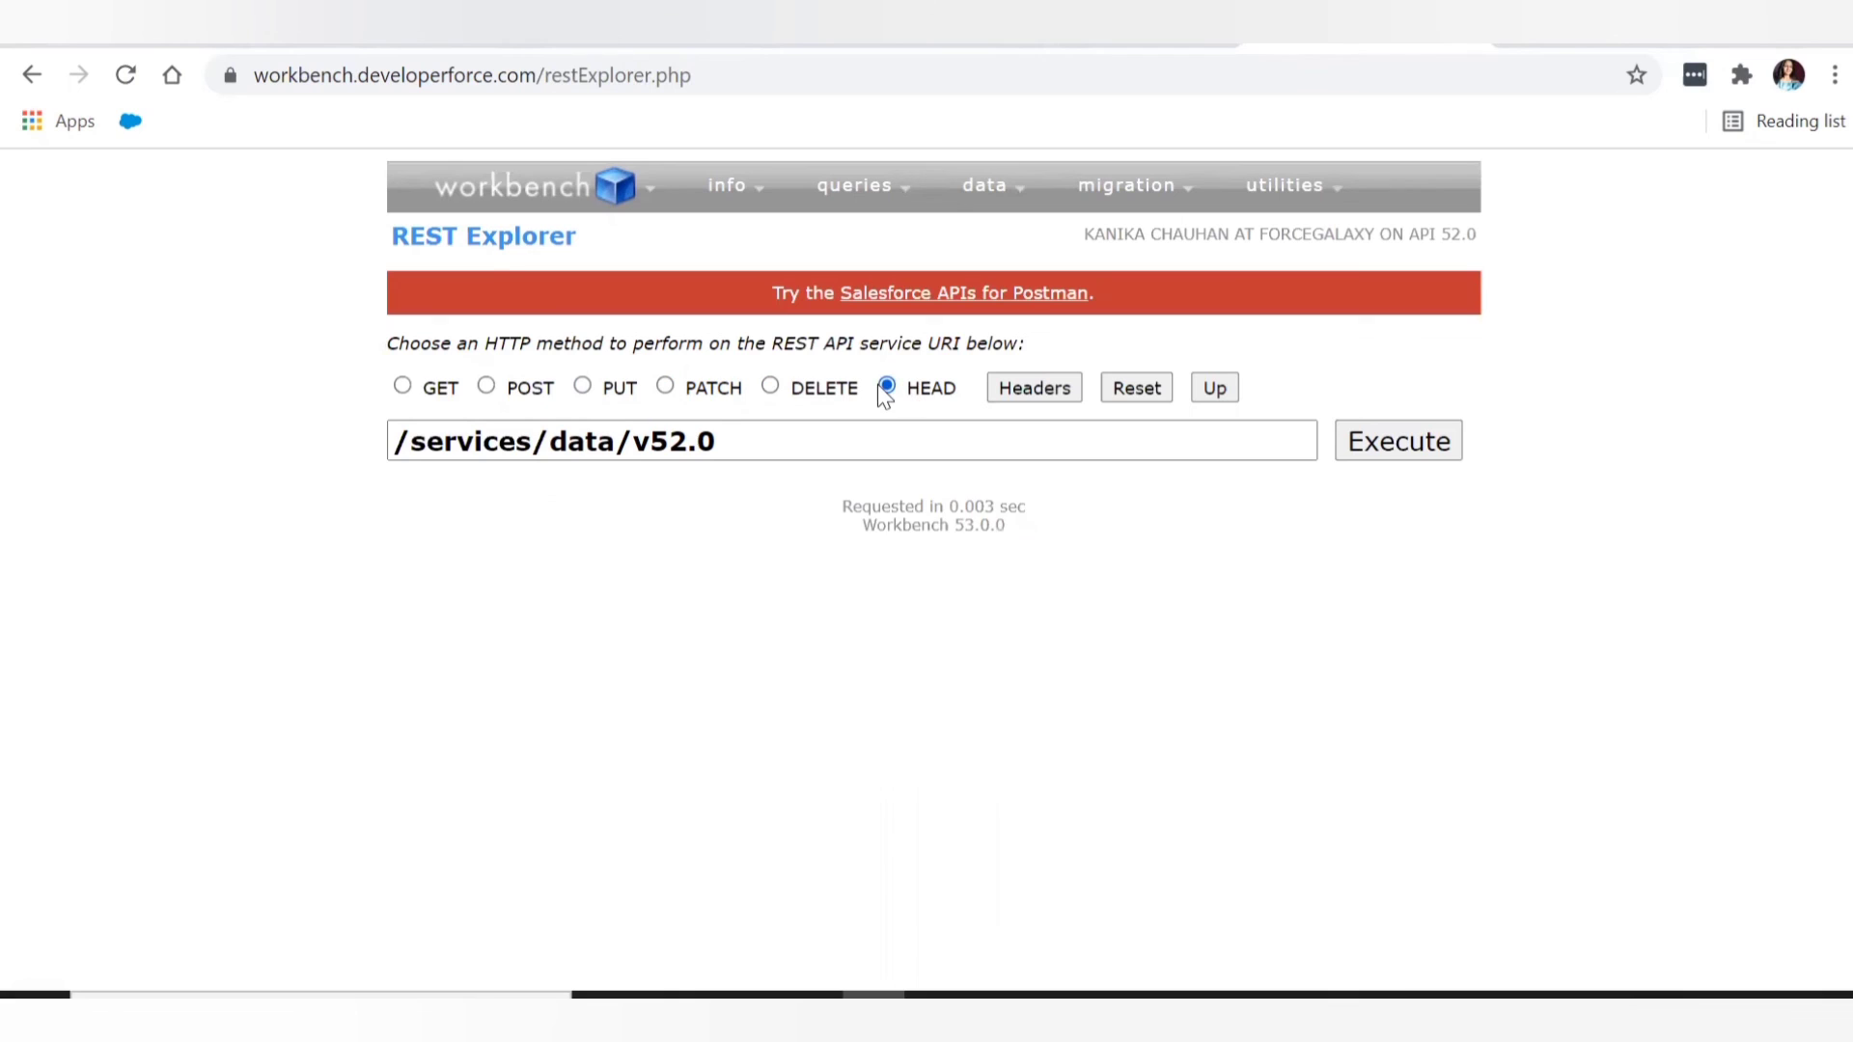
click(402, 385)
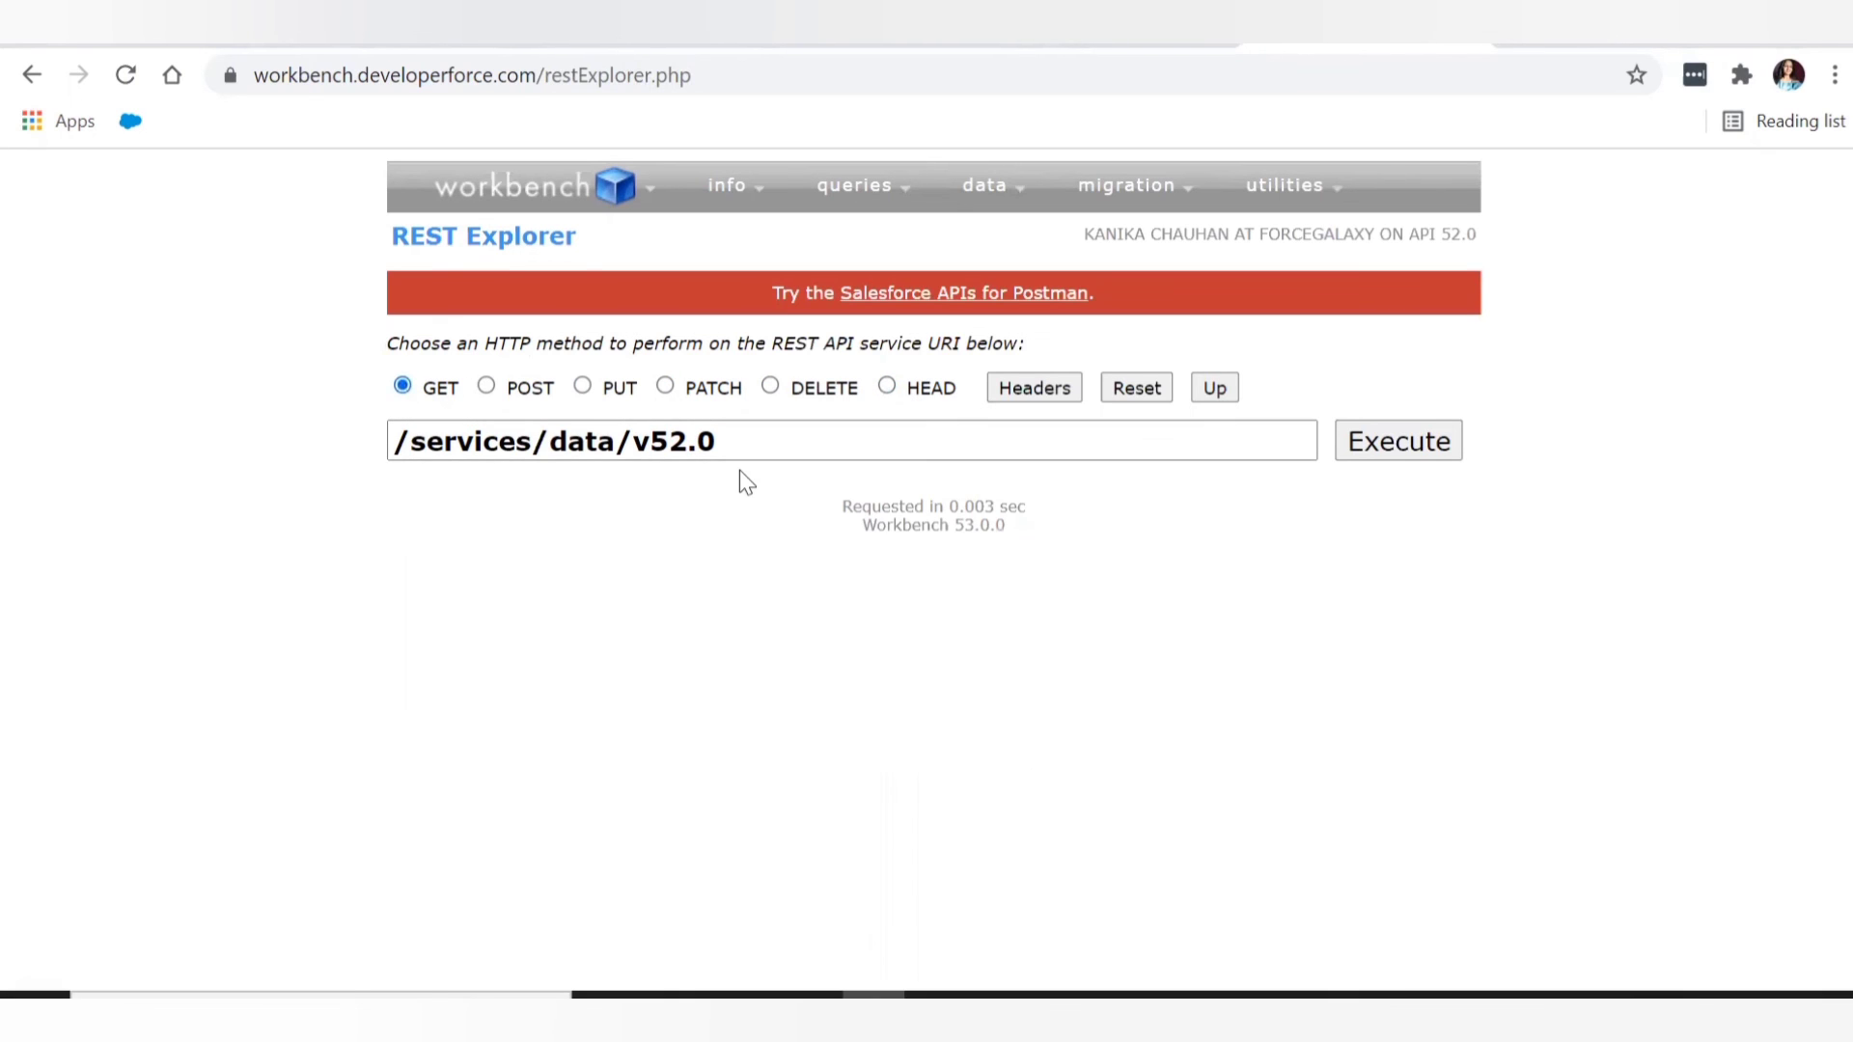